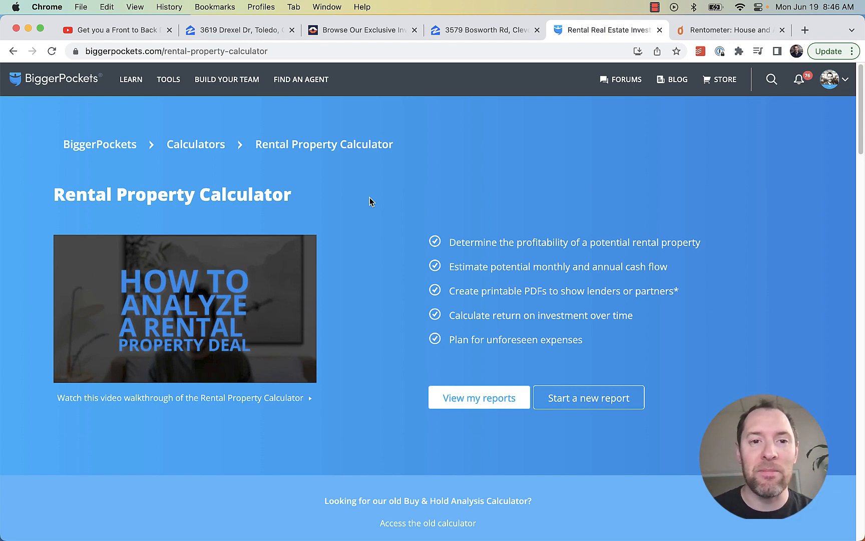
left_click(113, 31)
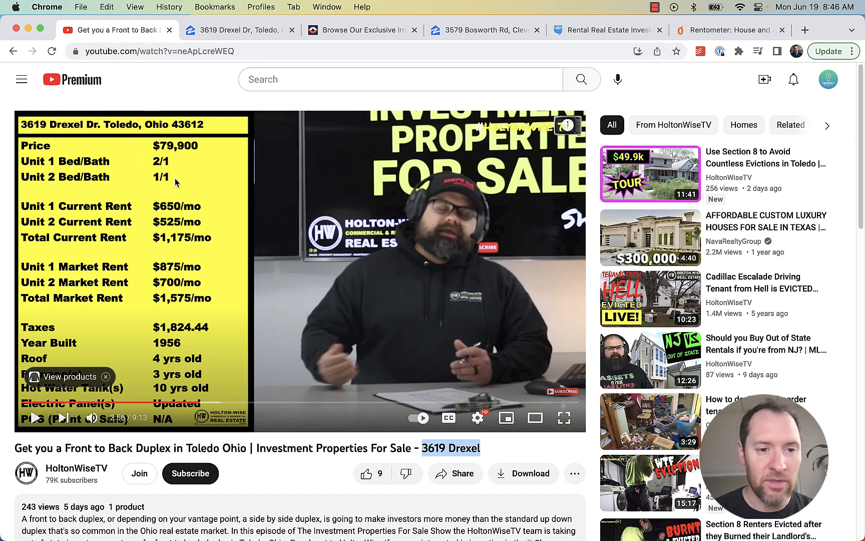
left_click(240, 30)
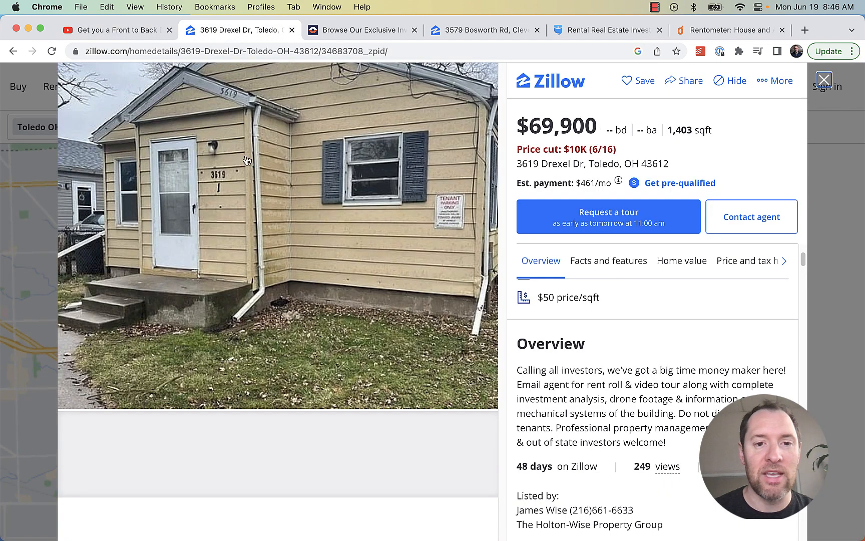
left_click(362, 31)
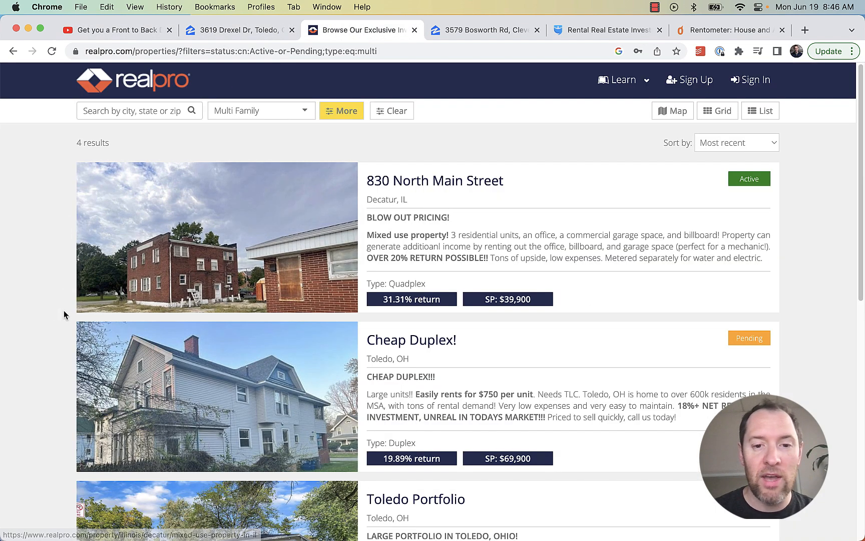
scroll(100, 296, "down", 10)
scroll(128, 280, "up", 10)
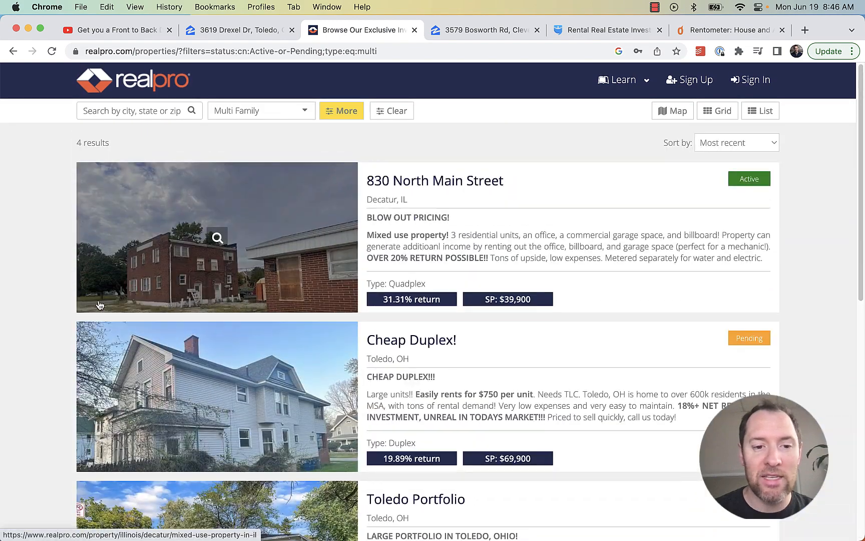
left_click(466, 34)
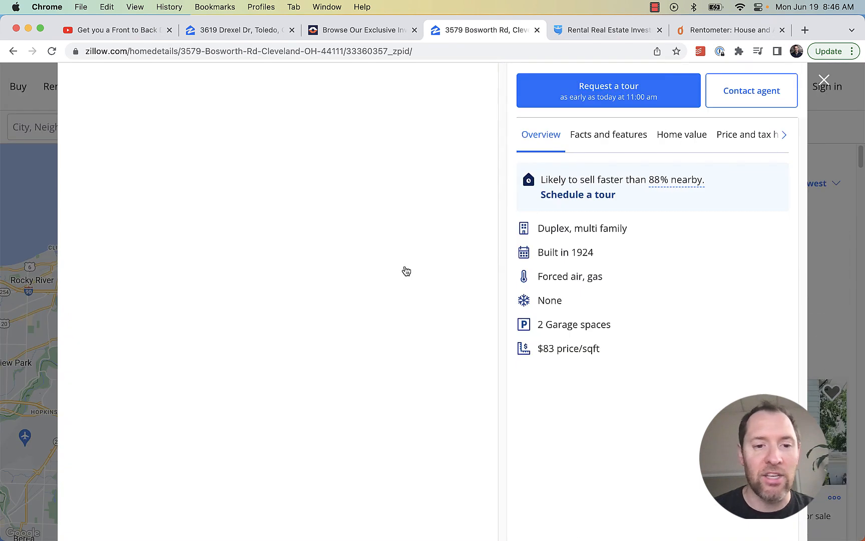
scroll(405, 268, "down", 10)
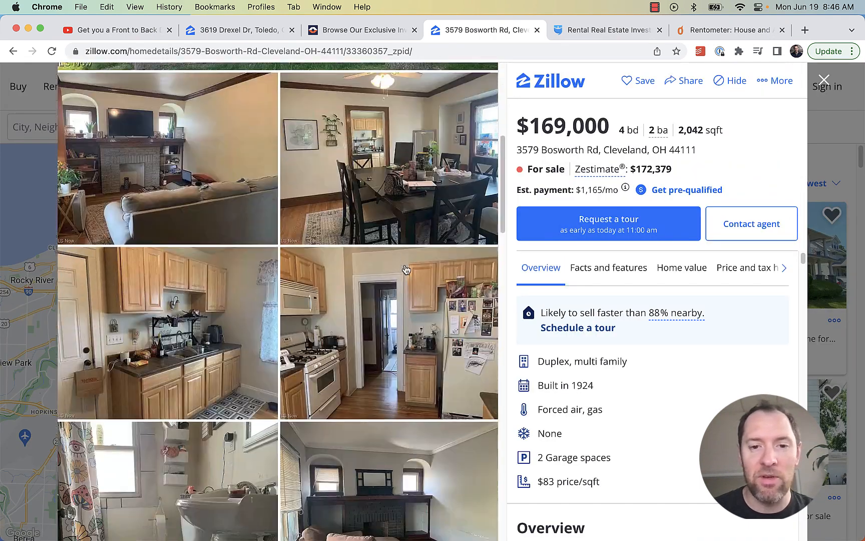
scroll(404, 269, "up", 8)
scroll(405, 269, "up", 3)
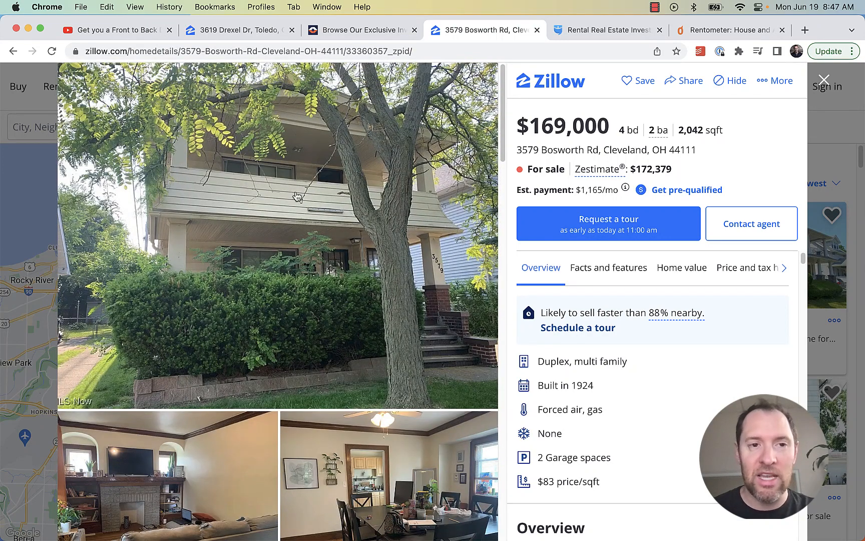
left_click(118, 30)
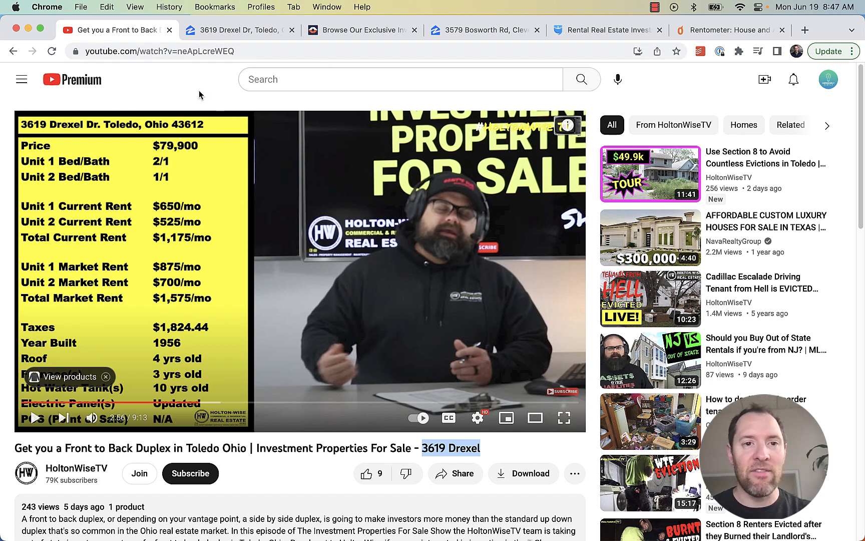
left_click(599, 30)
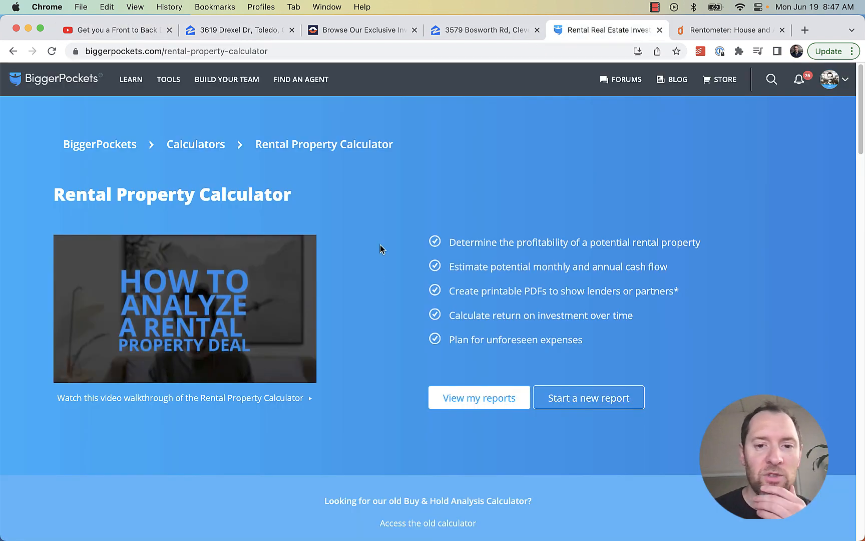
left_click(608, 400)
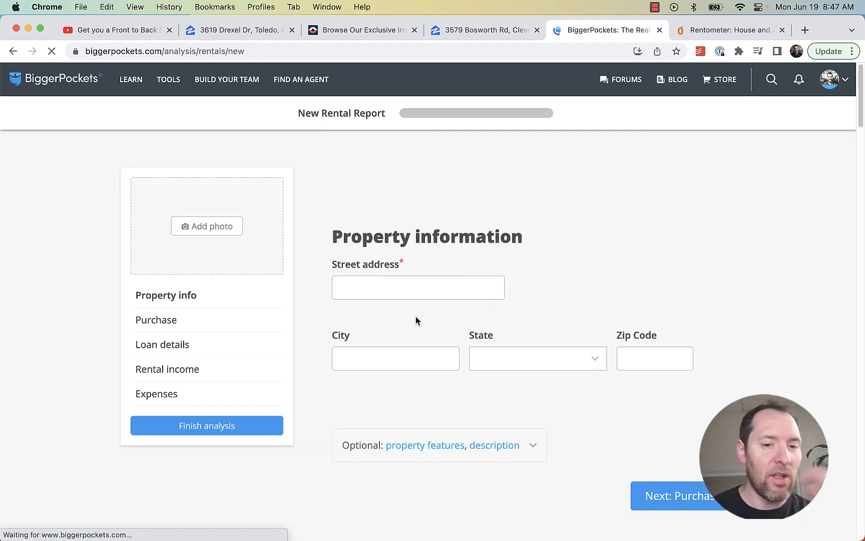
left_click(226, 34)
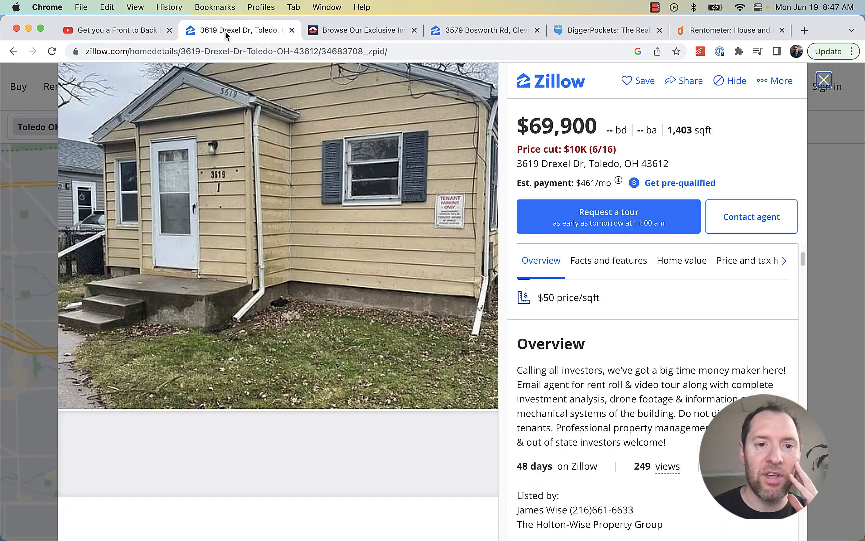
left_click_drag(665, 167, 515, 163)
key("super+c")
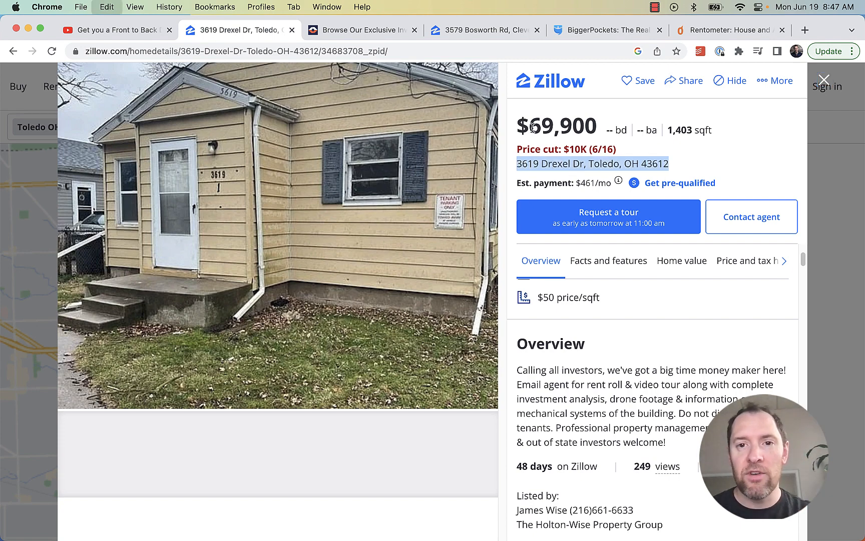
left_click(581, 31)
left_click(429, 283)
key("super+v")
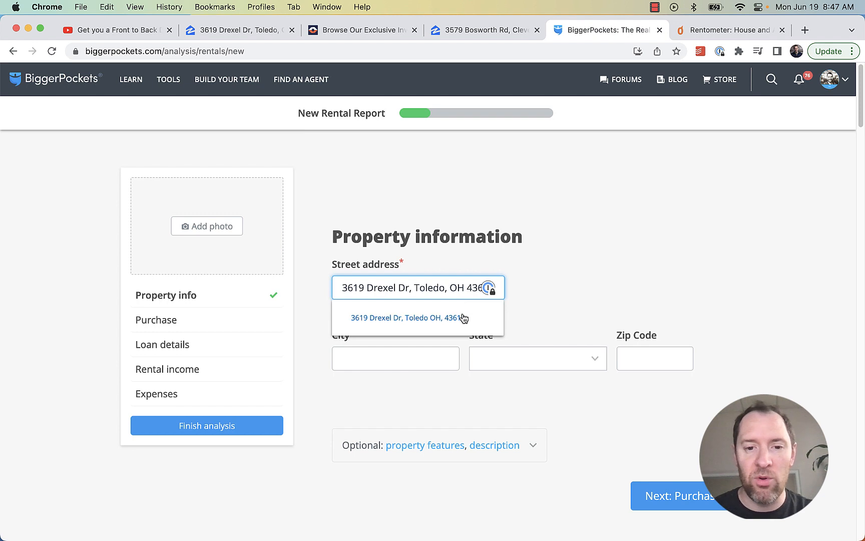
left_click(455, 316)
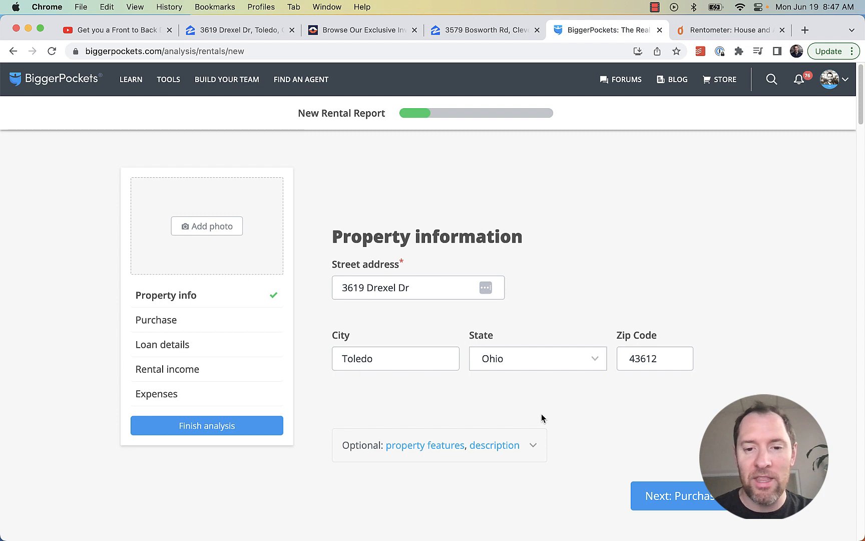
Review the completed property info and continue to the Purchase section
scroll(581, 400, "down", 2)
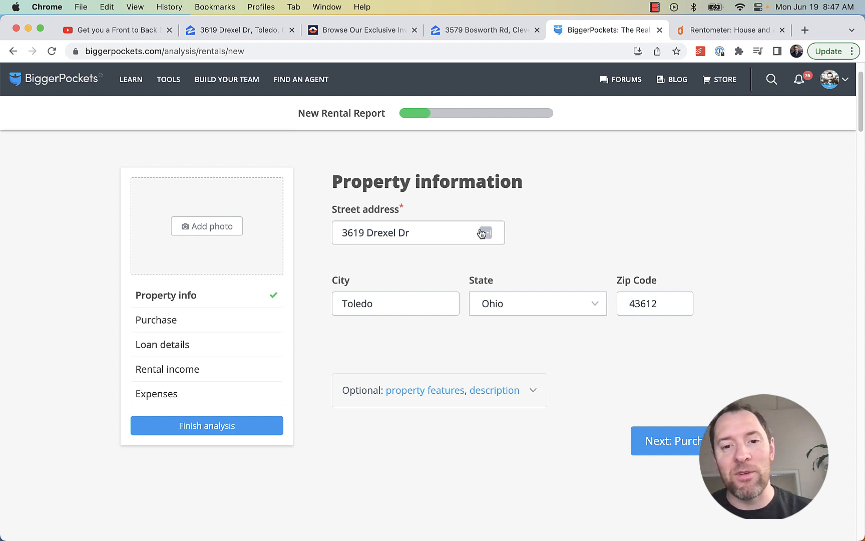
left_click_drag(539, 184, 324, 186)
left_click(337, 178)
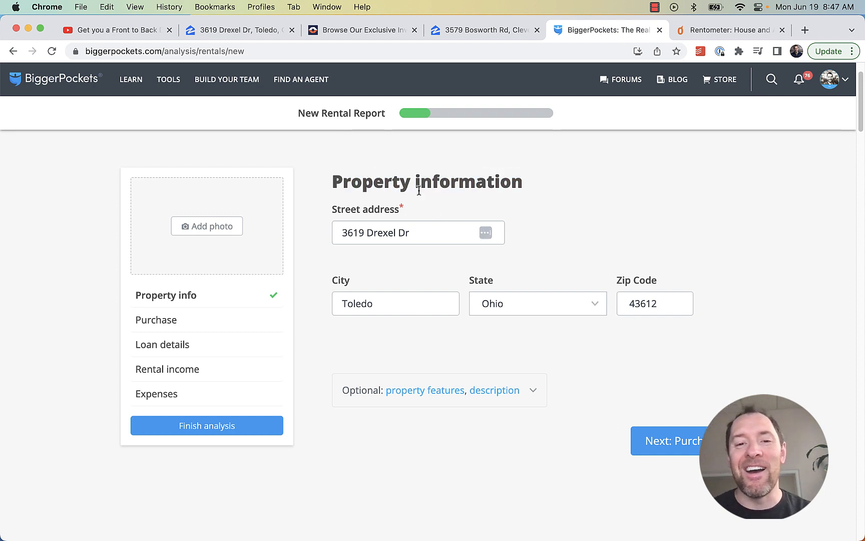
left_click_drag(415, 181, 527, 186)
left_click(527, 185)
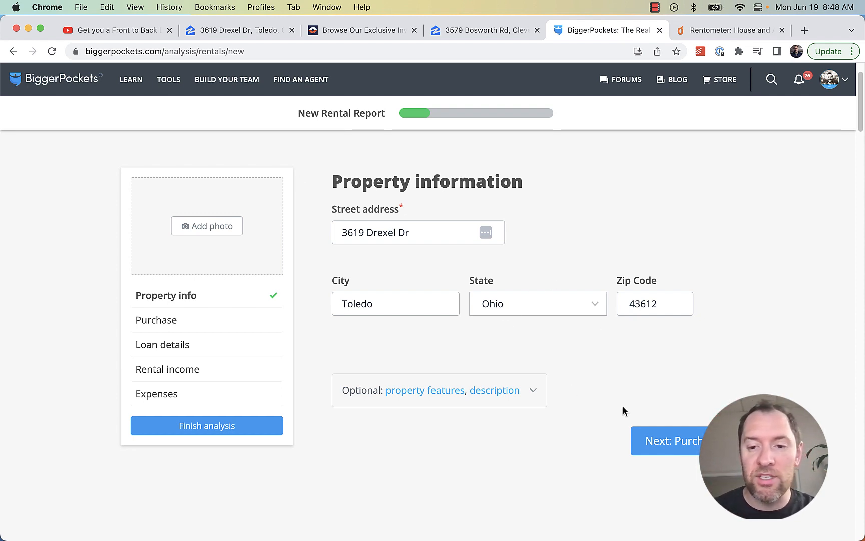
scroll(622, 406, "down", 5)
left_click(677, 330)
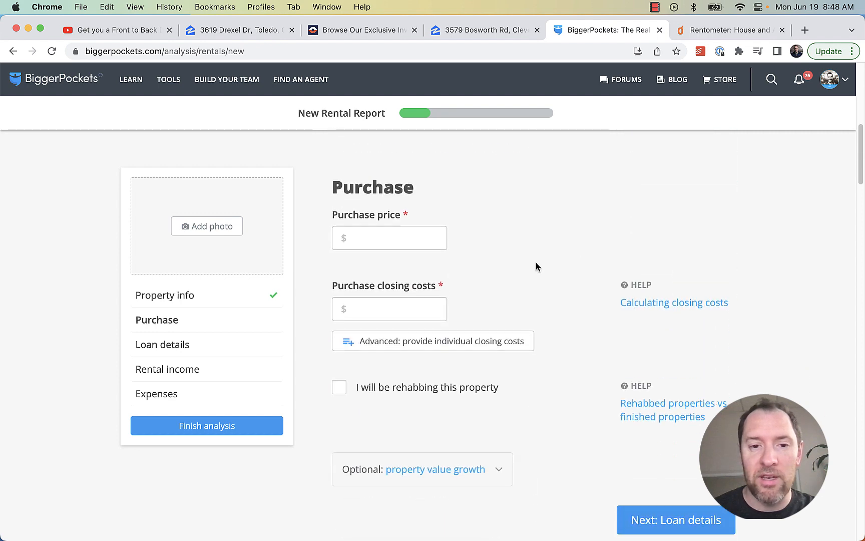
Check the listing and video asking prices, then enter a $70000 purchase price
left_click(271, 37)
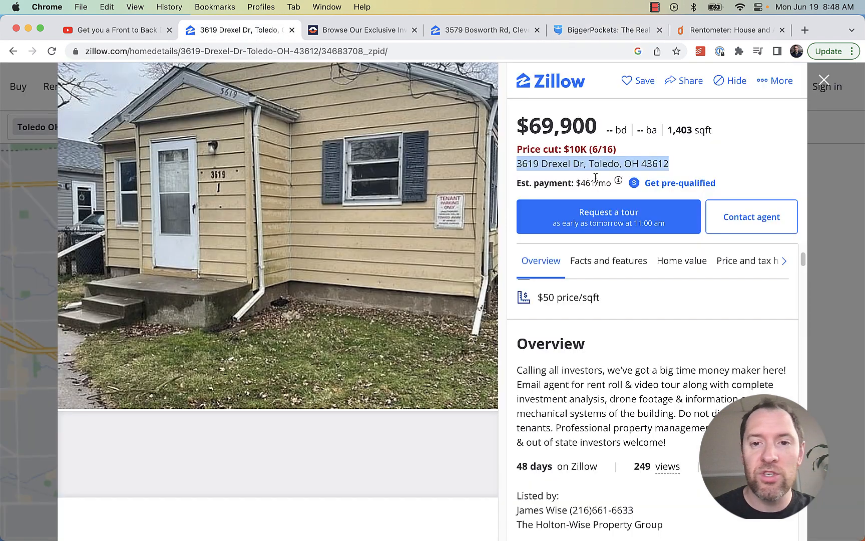
left_click(133, 31)
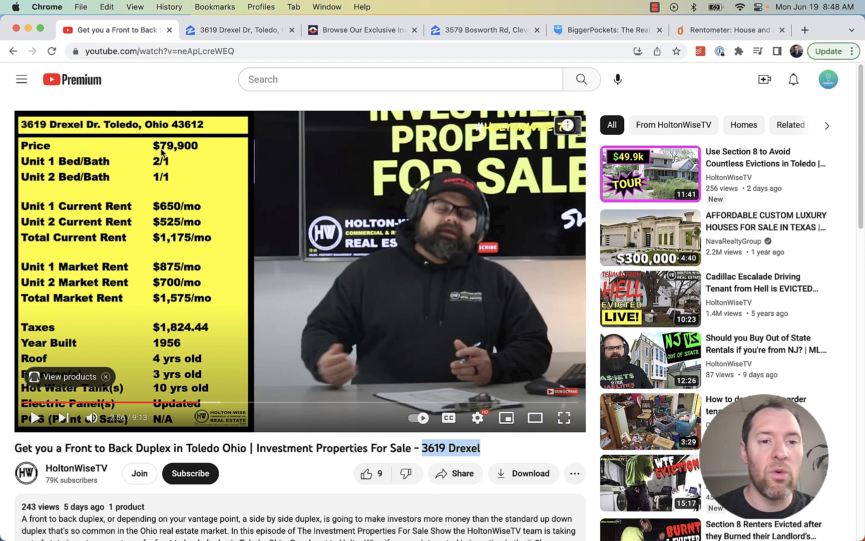
left_click(240, 30)
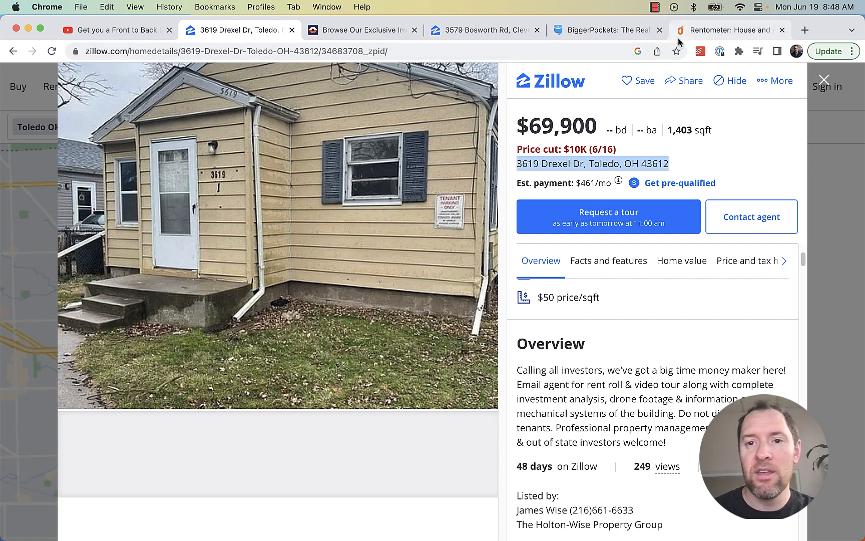
left_click(577, 32)
left_click(373, 230)
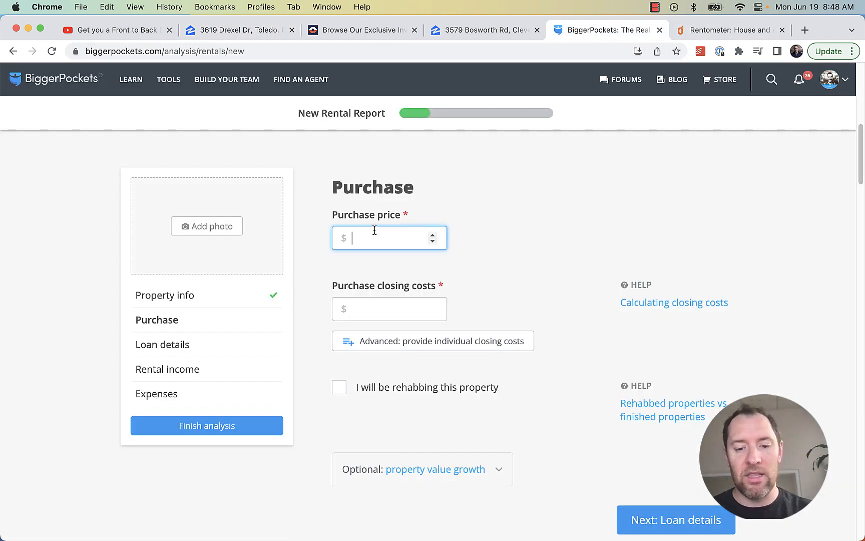
type("70000")
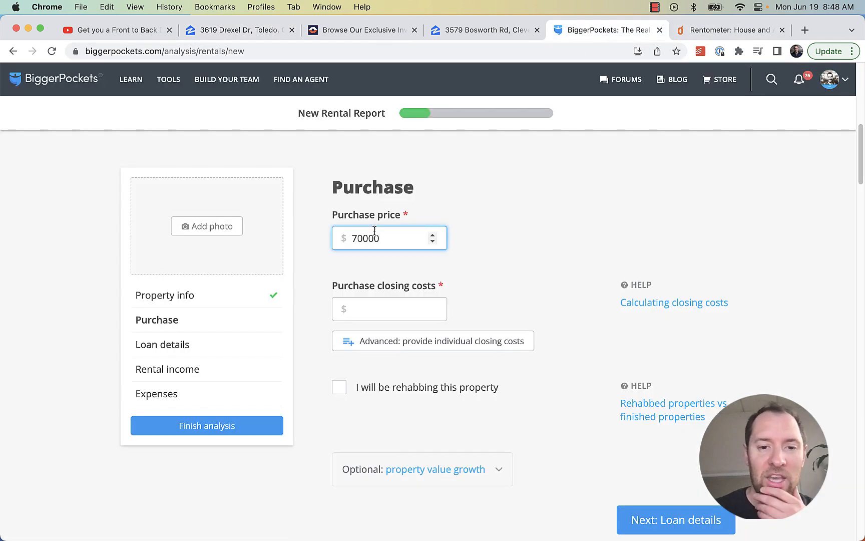
Enter closing costs of $2000, then correct them to $2500
left_click(128, 30)
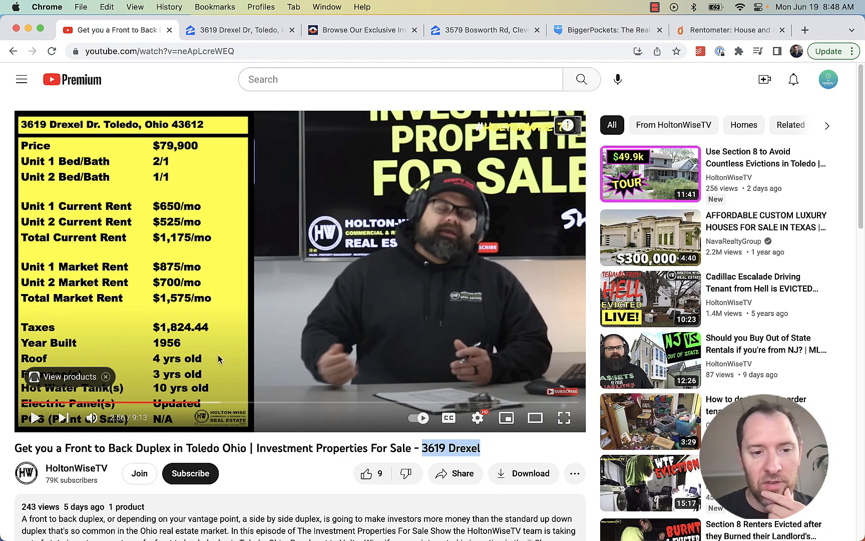
left_click(731, 31)
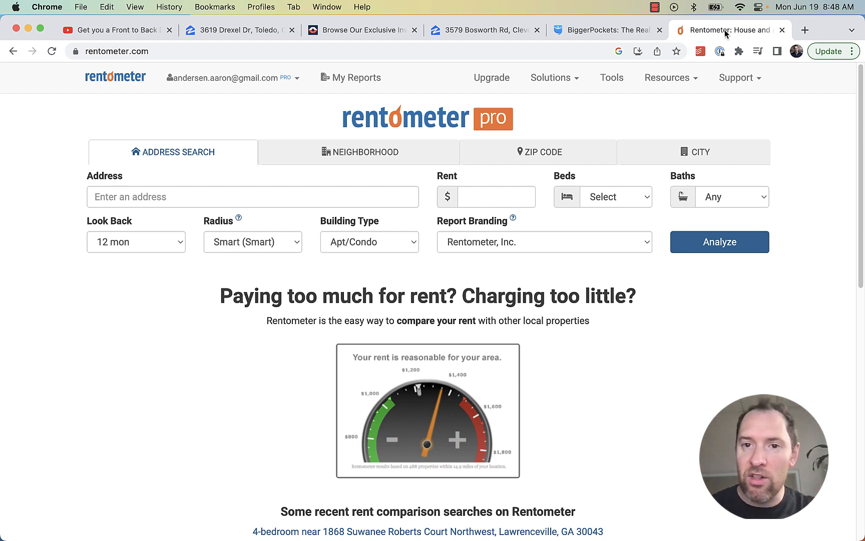
left_click(597, 31)
left_click(371, 313)
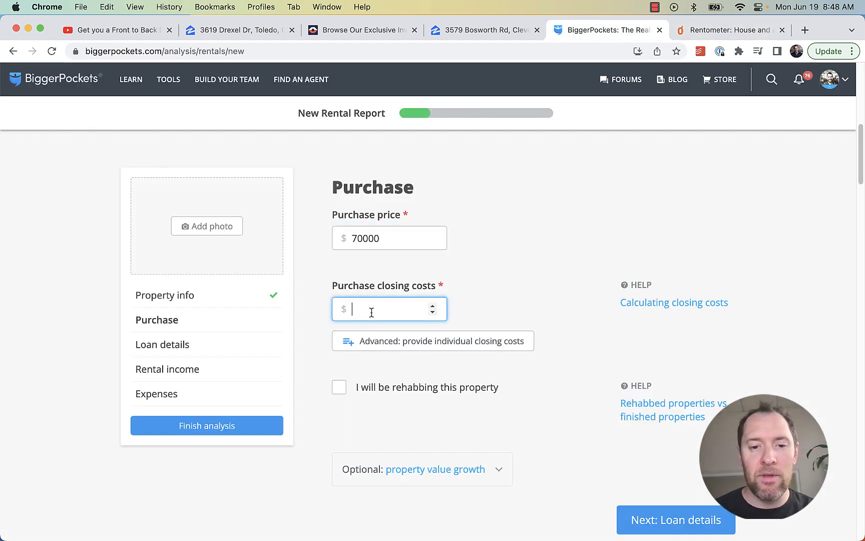
type("2000")
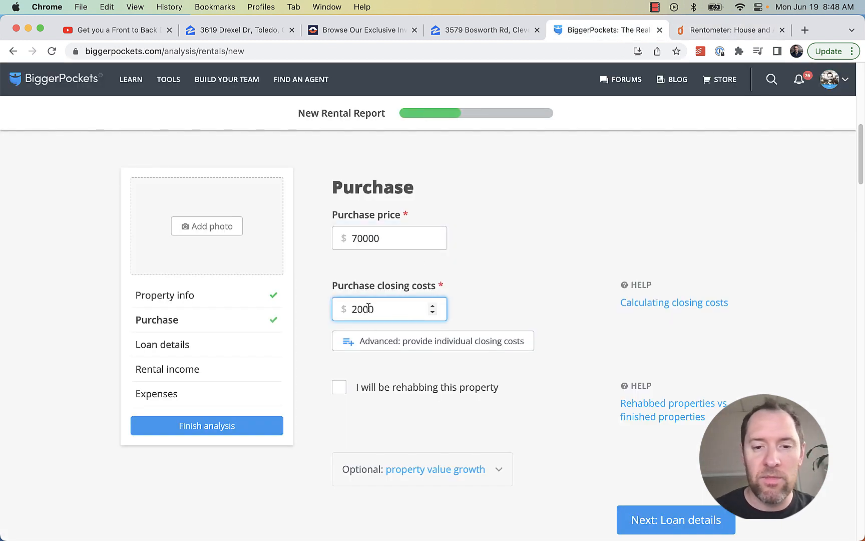
scroll(562, 299, "down", 3)
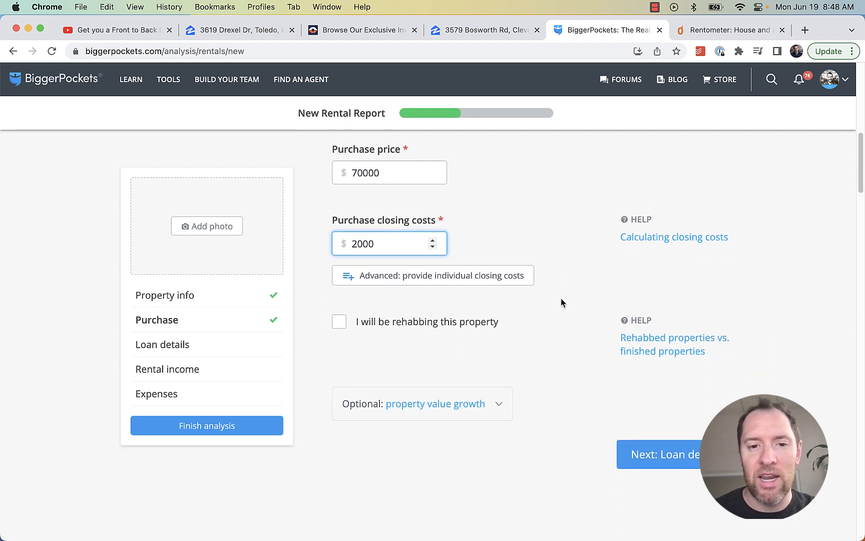
double_click(380, 247)
left_click(501, 228)
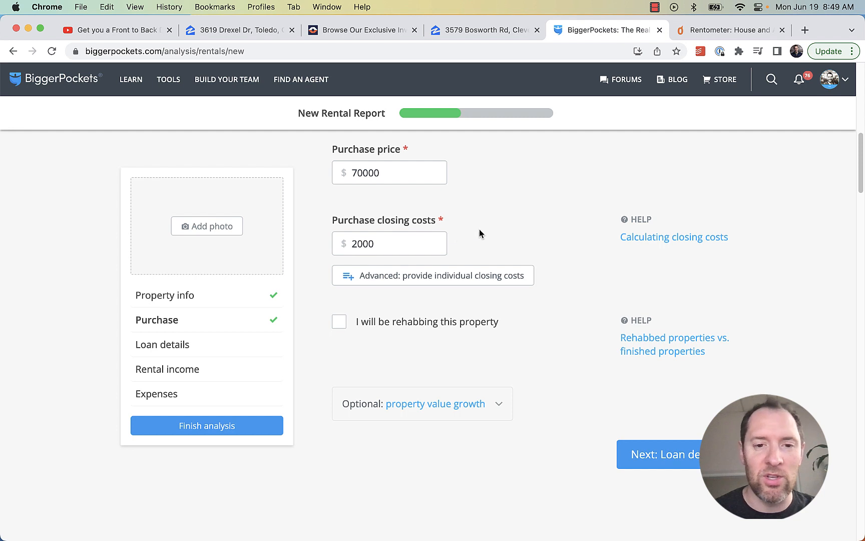
left_click_drag(388, 240, 331, 248)
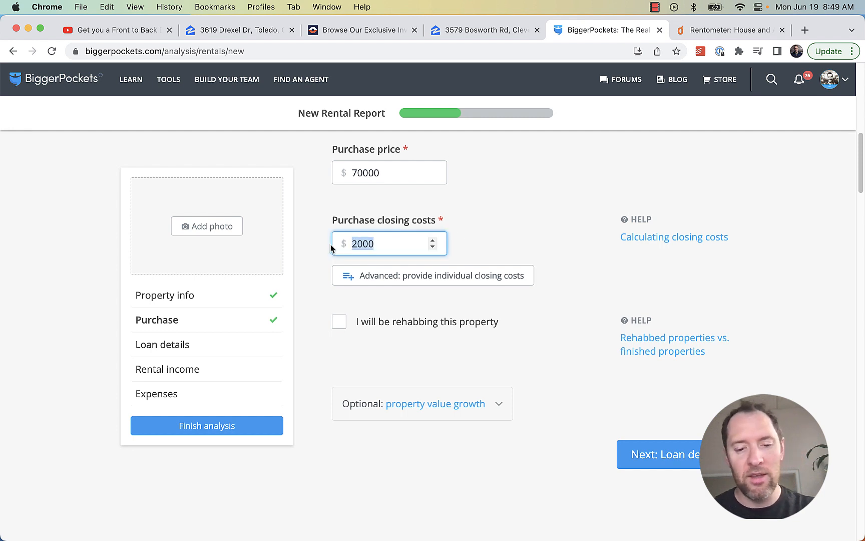
type("250")
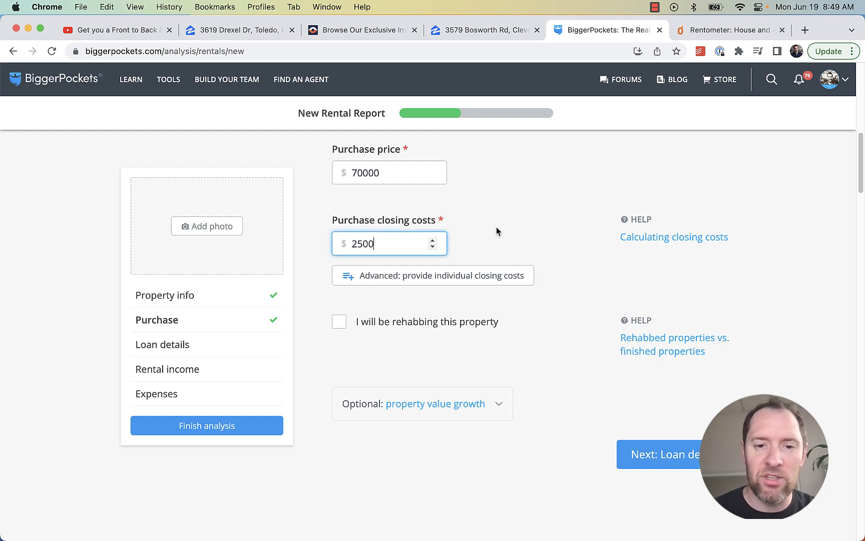
left_click(537, 230)
scroll(548, 359, "down", 2)
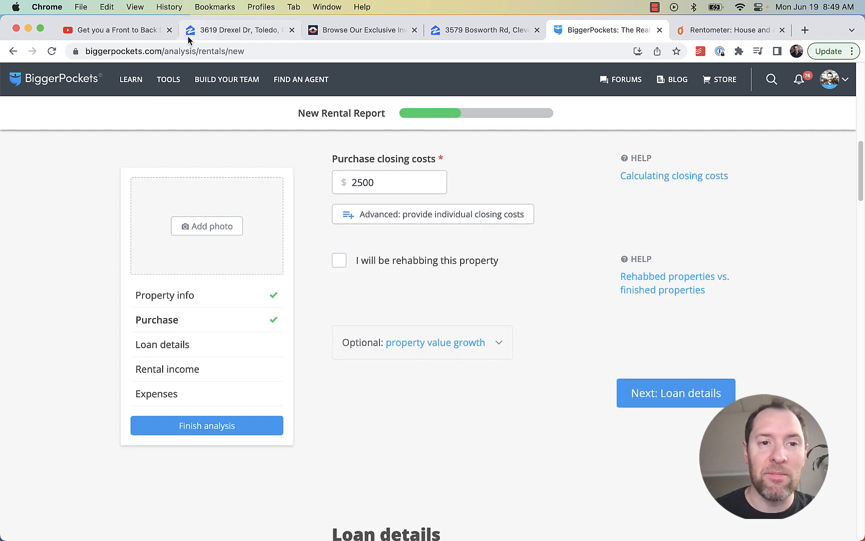
left_click(235, 30)
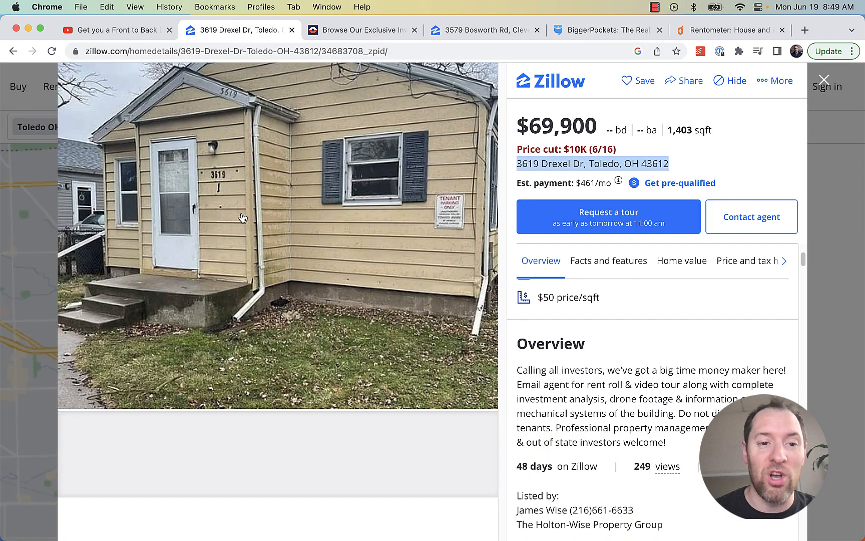
left_click(104, 32)
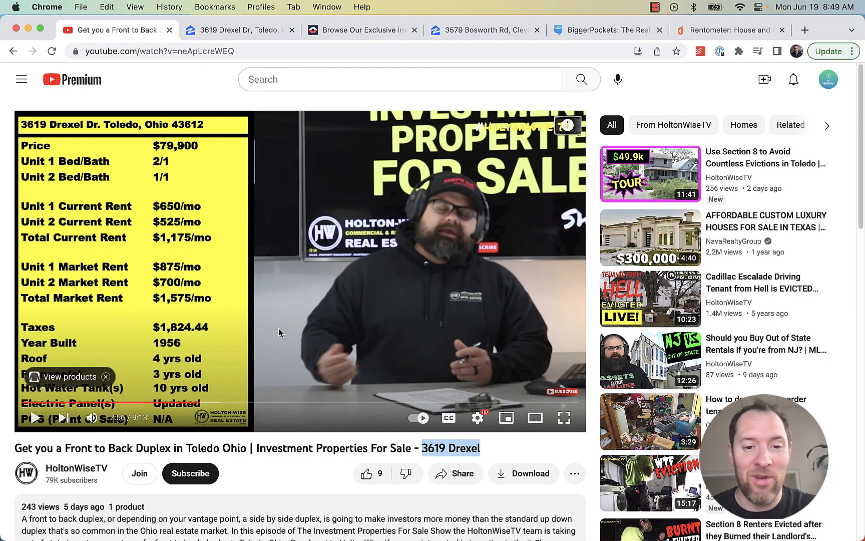
left_click(92, 418)
left_click_drag(333, 403, 345, 407)
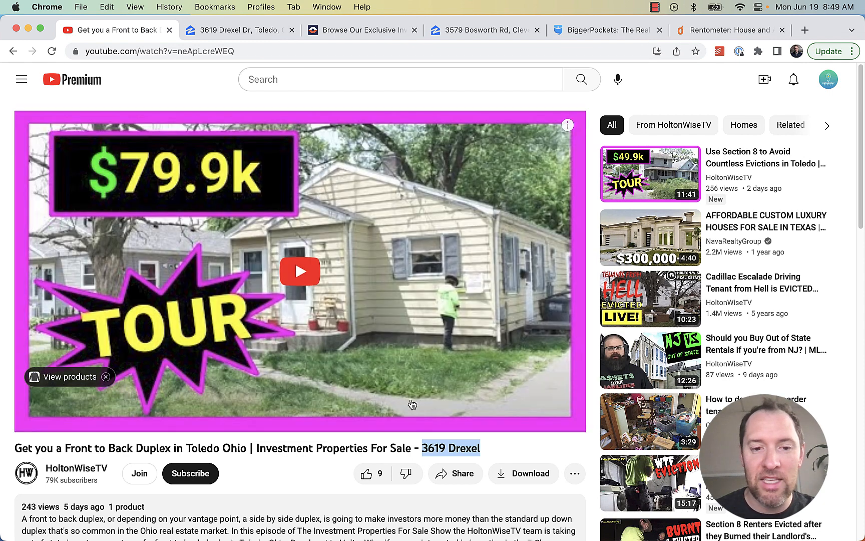
left_click(309, 284)
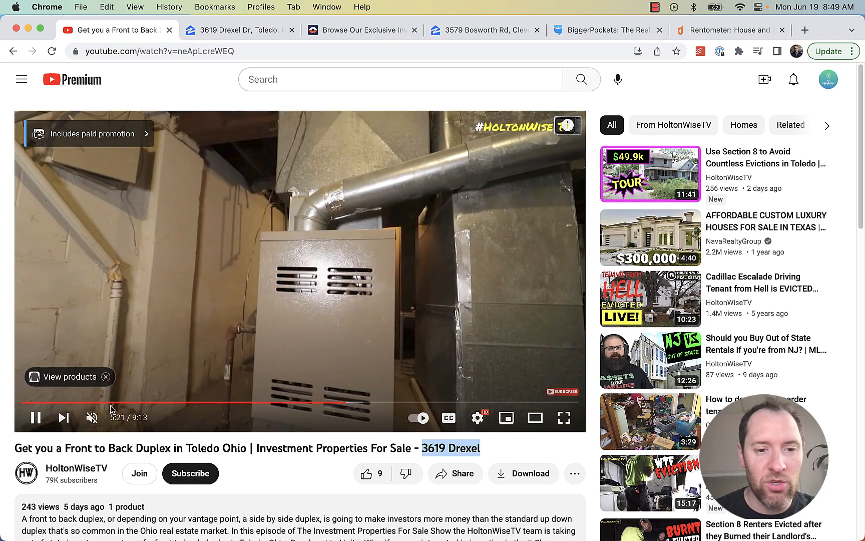
left_click(36, 418)
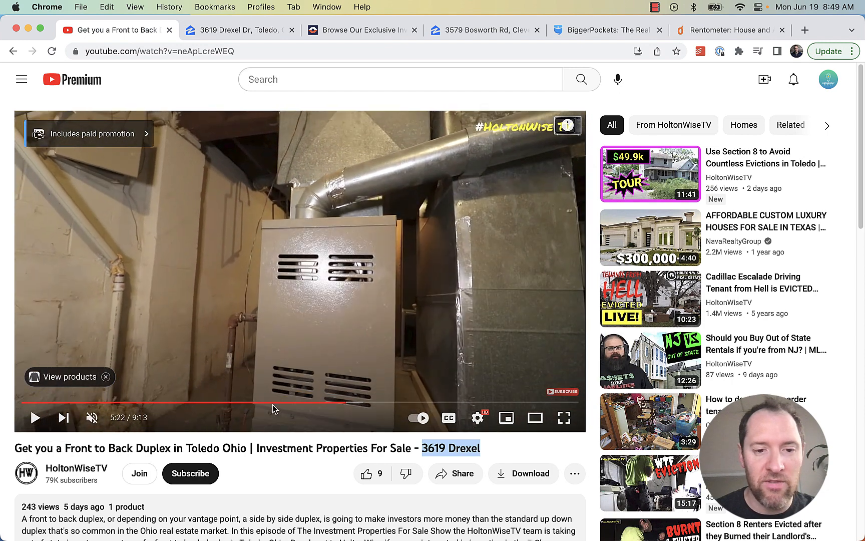
left_click_drag(350, 409, 392, 406)
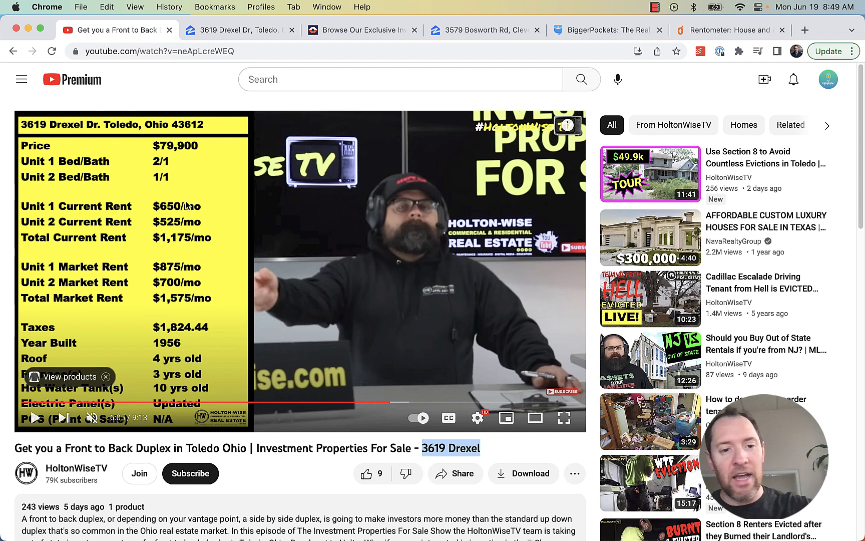
left_click_drag(344, 405, 312, 405)
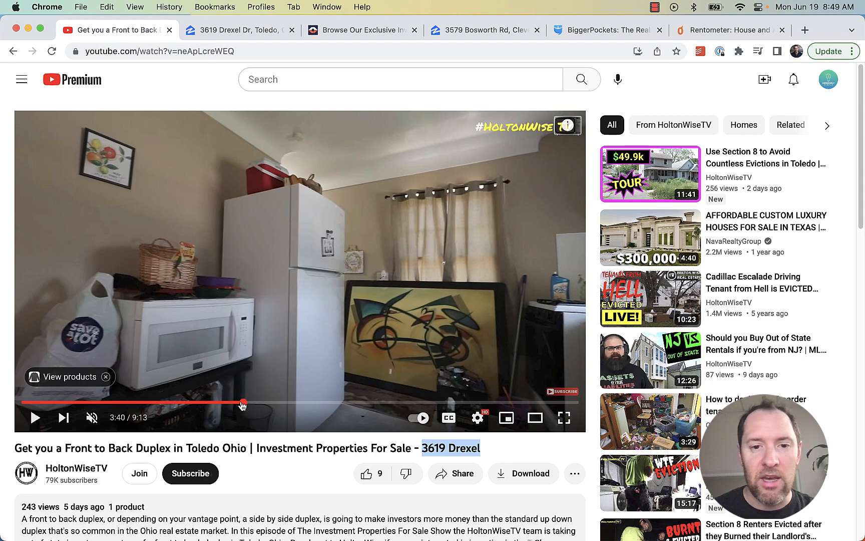
left_click(212, 403)
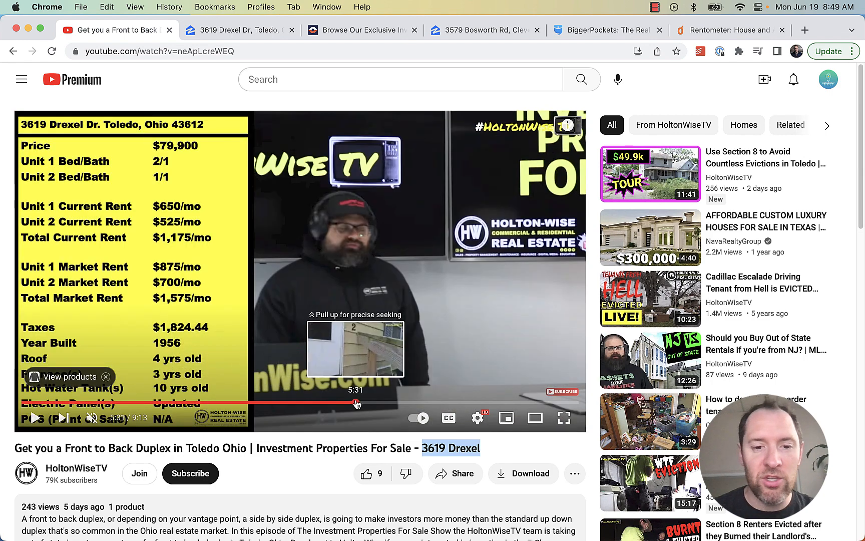
left_click(356, 404)
left_click(396, 403)
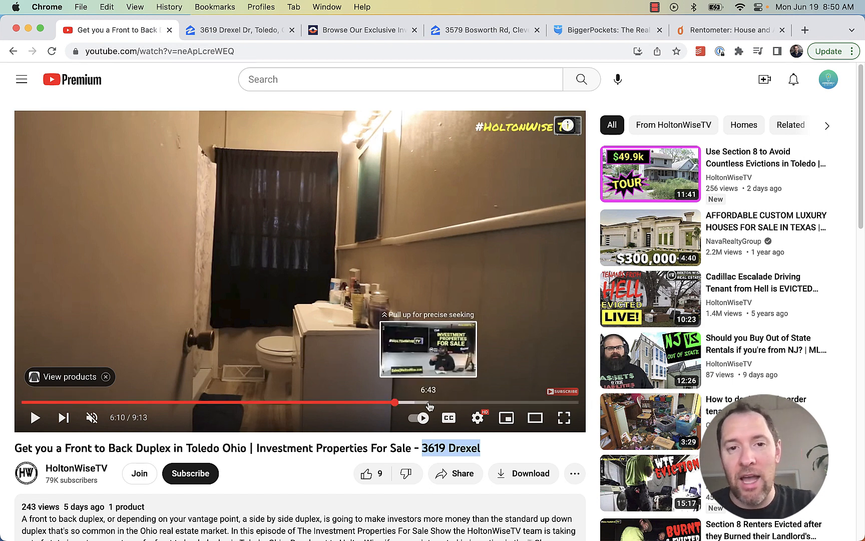
left_click(570, 31)
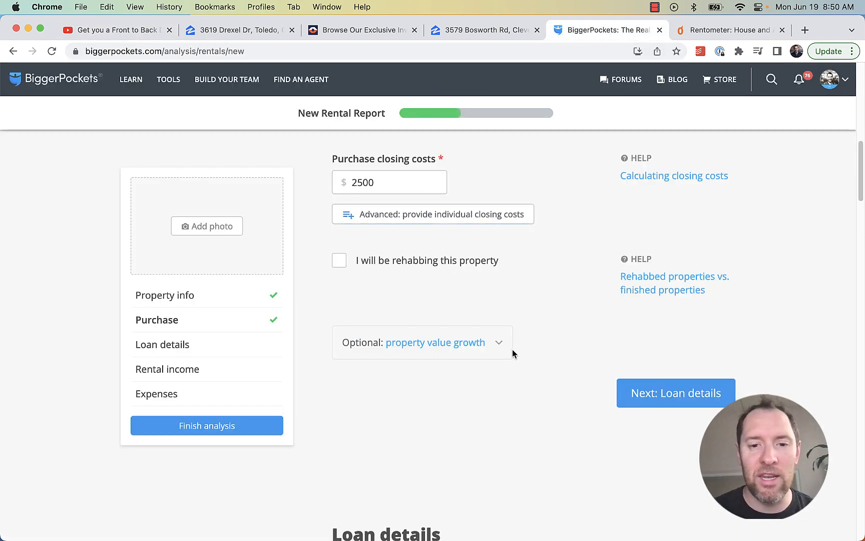
Choose a 25% down payment ($17,500) in the loan details
left_click(676, 393)
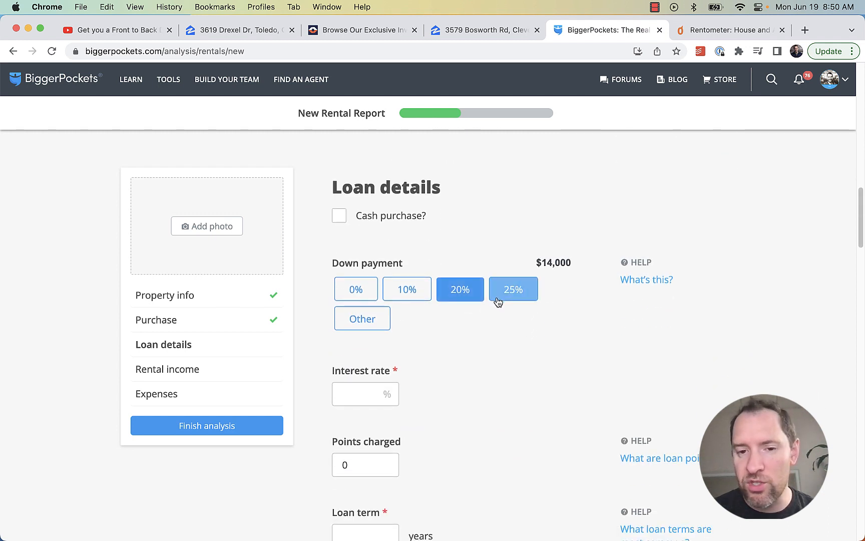
scroll(496, 324, "down", 1)
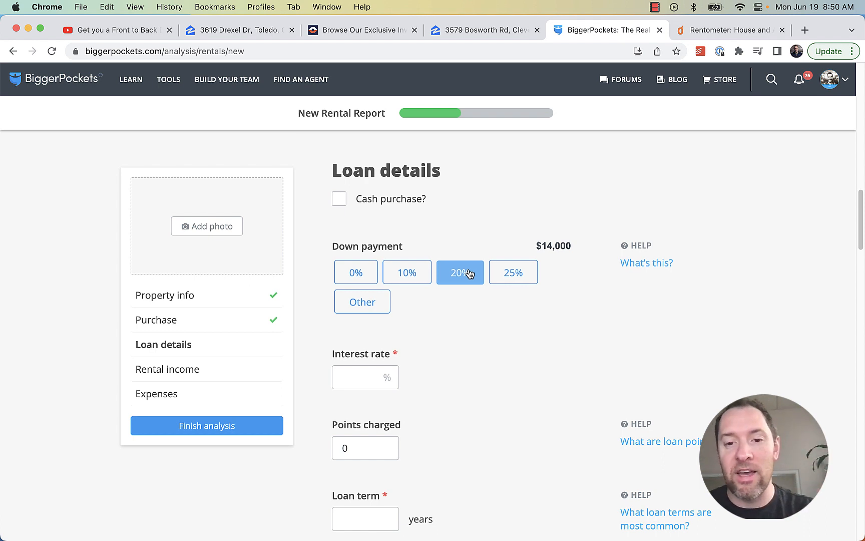
left_click(523, 275)
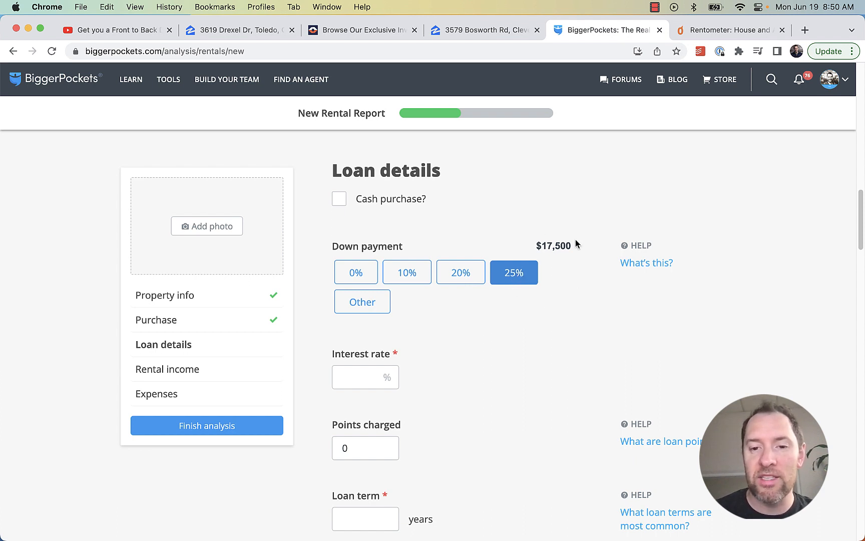
left_click_drag(575, 243, 544, 247)
left_click(523, 228)
left_click(478, 273)
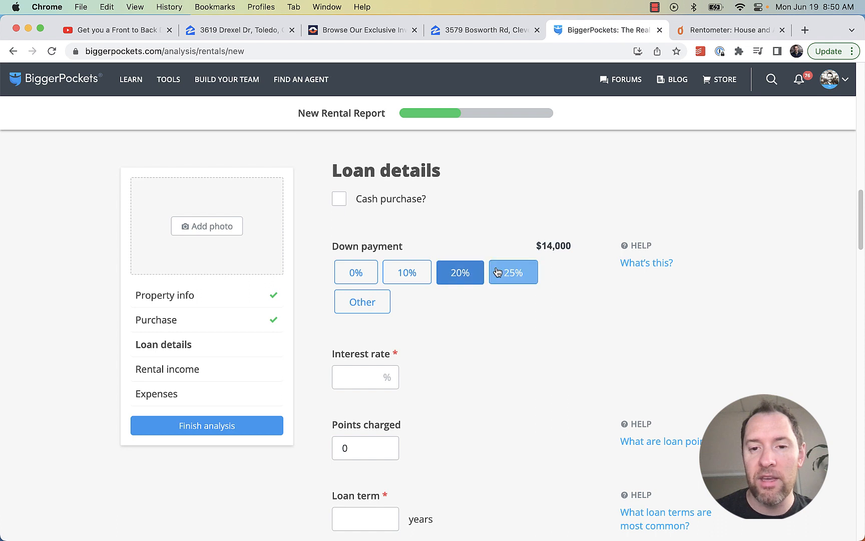
left_click(501, 272)
Set an 8.5% interest rate, 1 point charged and a 30-year loan term
left_click(349, 380)
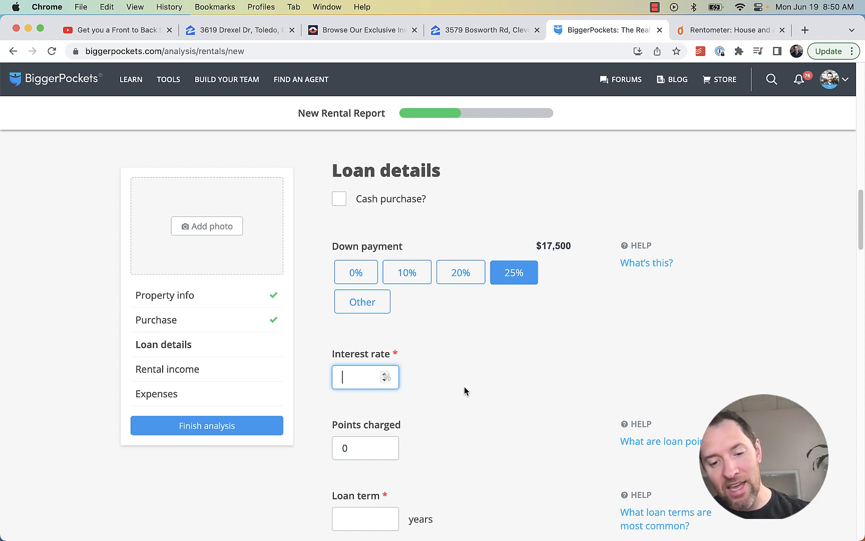
type("8.5")
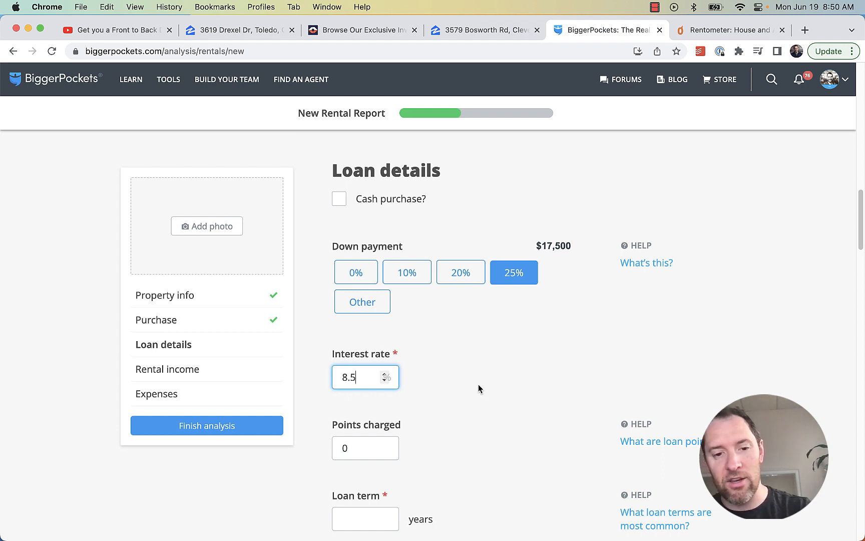
left_click(478, 385)
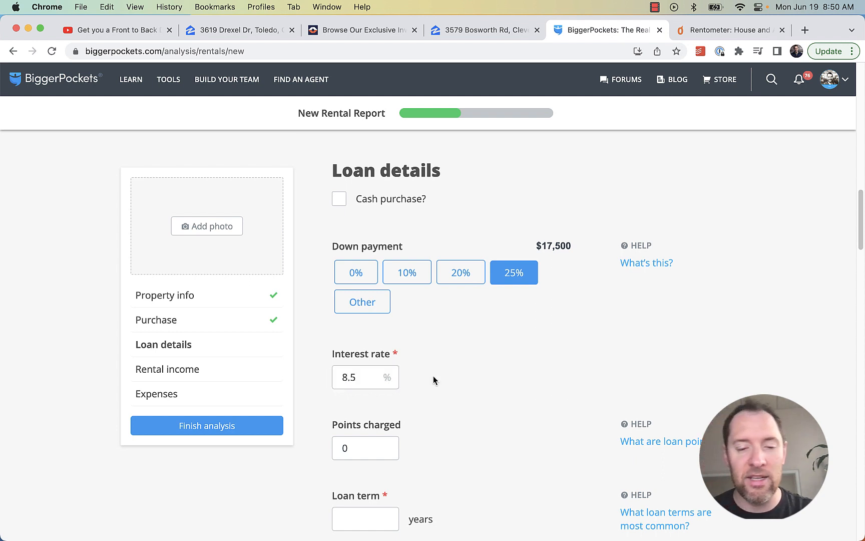
scroll(471, 386, "down", 3)
left_click(333, 354)
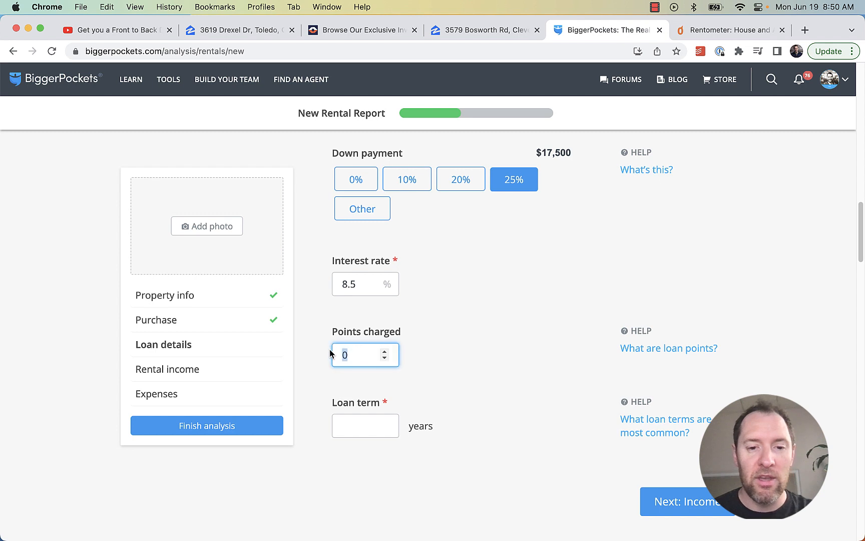
type("1")
left_click(474, 315)
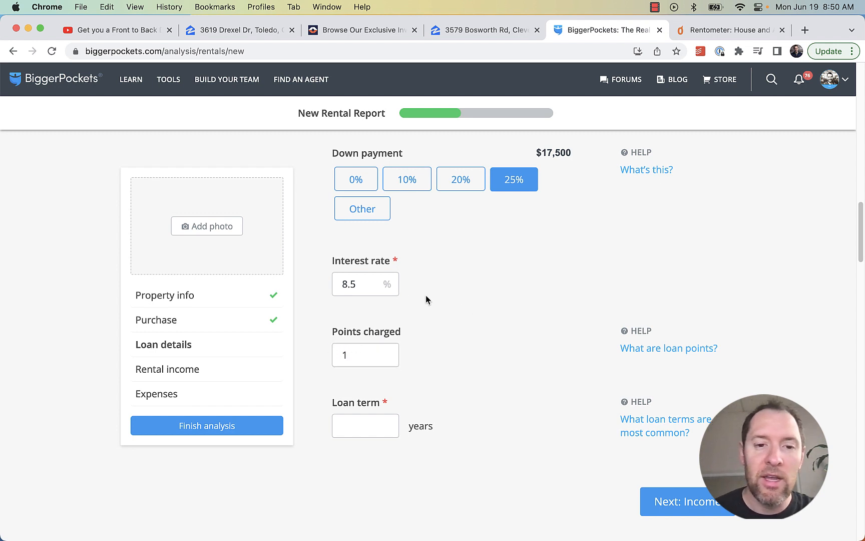
scroll(459, 292, "down", 2)
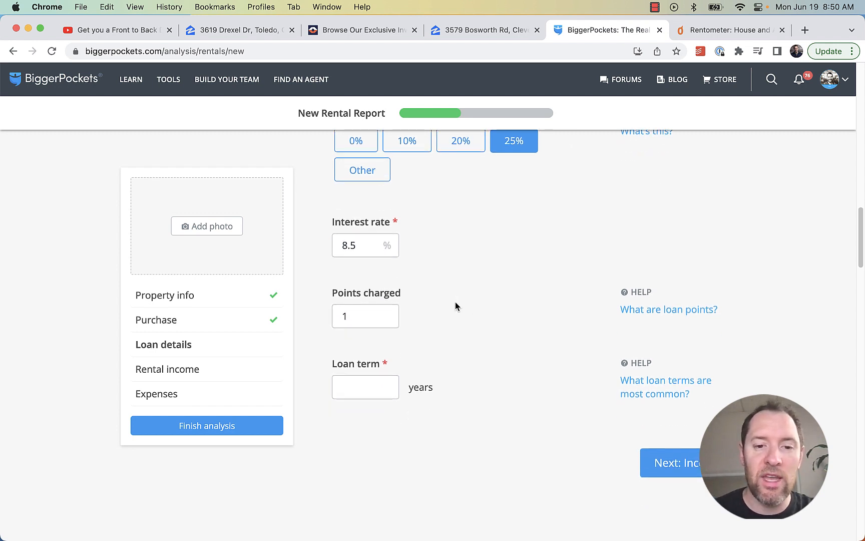
scroll(456, 301, "down", 2)
left_click(355, 337)
type("30")
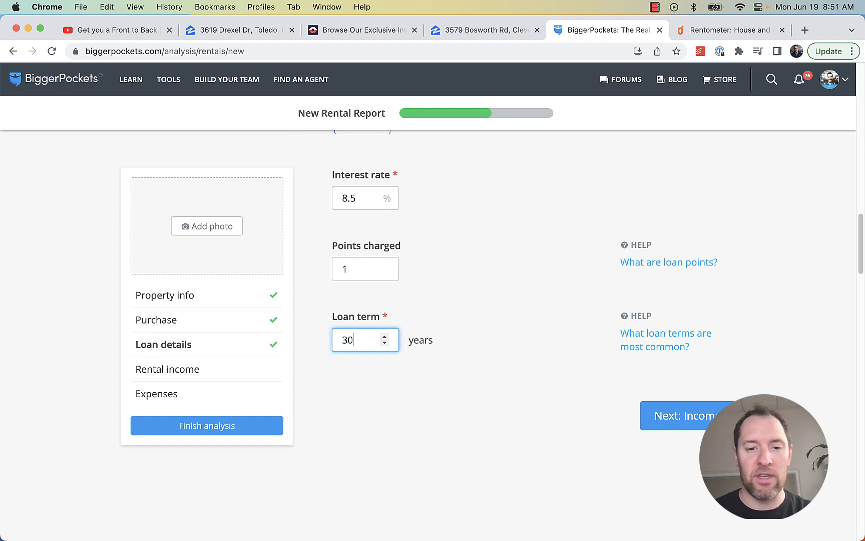
left_click(480, 351)
Advance to Rental income and glance at the tour video again
left_click(652, 415)
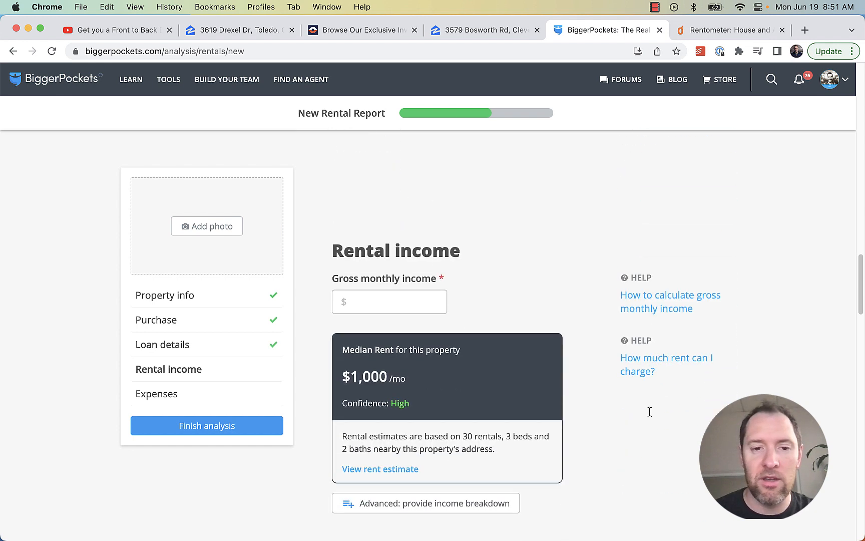
left_click(392, 238)
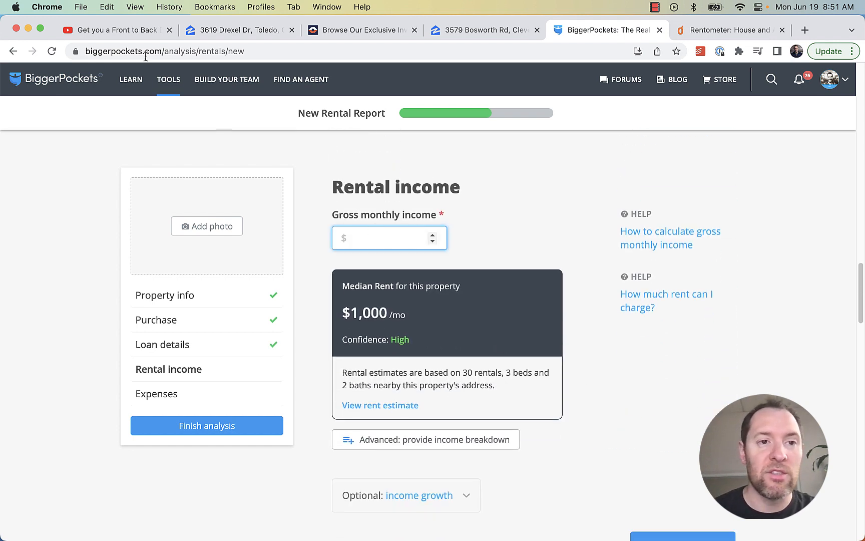
left_click(125, 31)
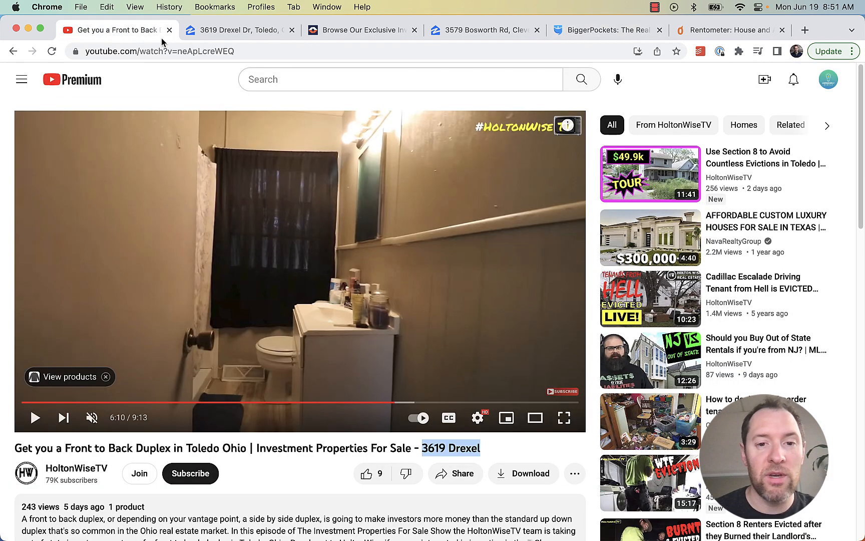
left_click(608, 33)
left_click_drag(410, 331, 338, 304)
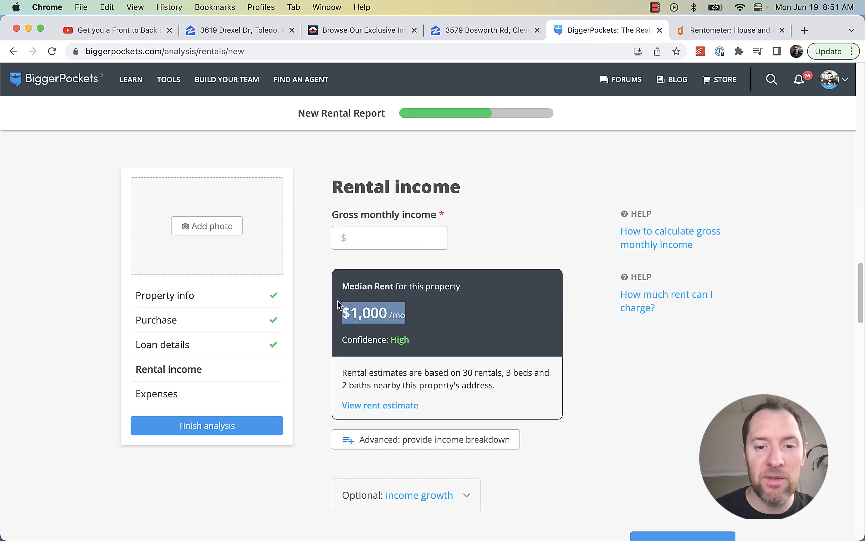
left_click_drag(413, 323, 343, 308)
left_click(379, 306)
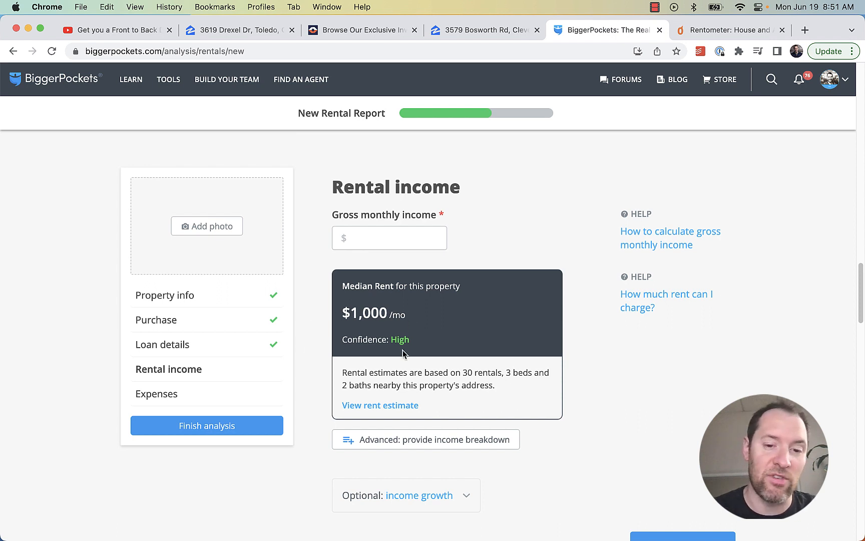
triple_click(399, 312)
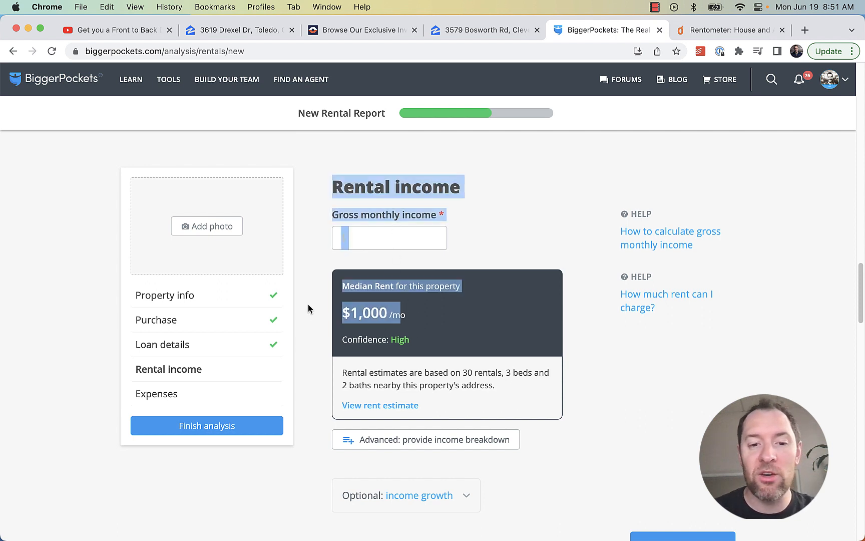
left_click(367, 308)
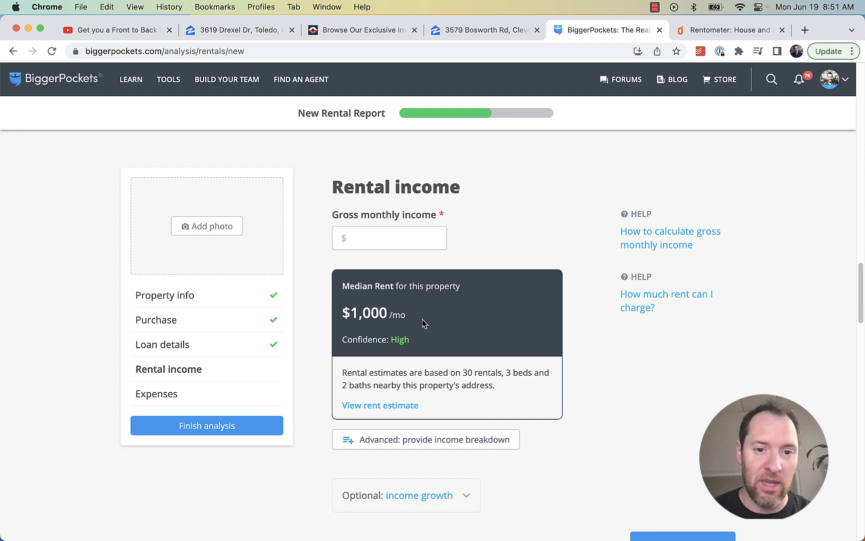
left_click_drag(406, 314, 324, 320)
left_click(377, 314)
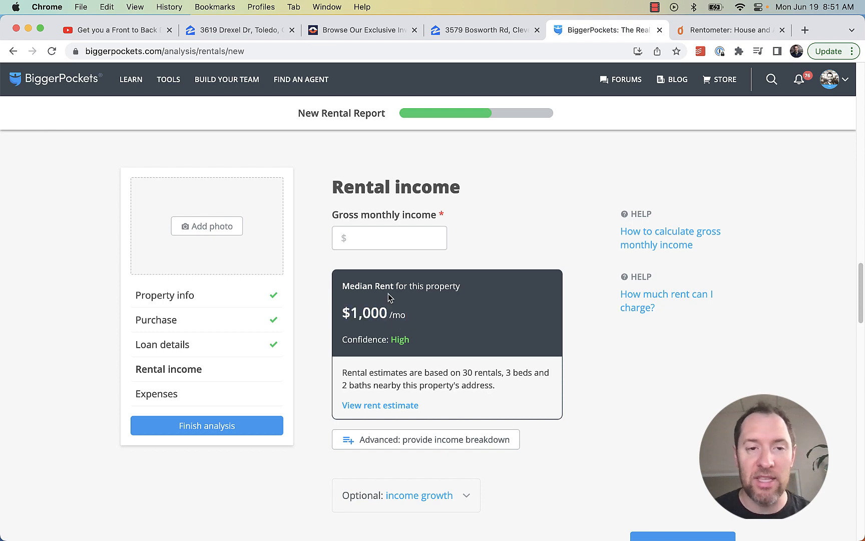
left_click(133, 31)
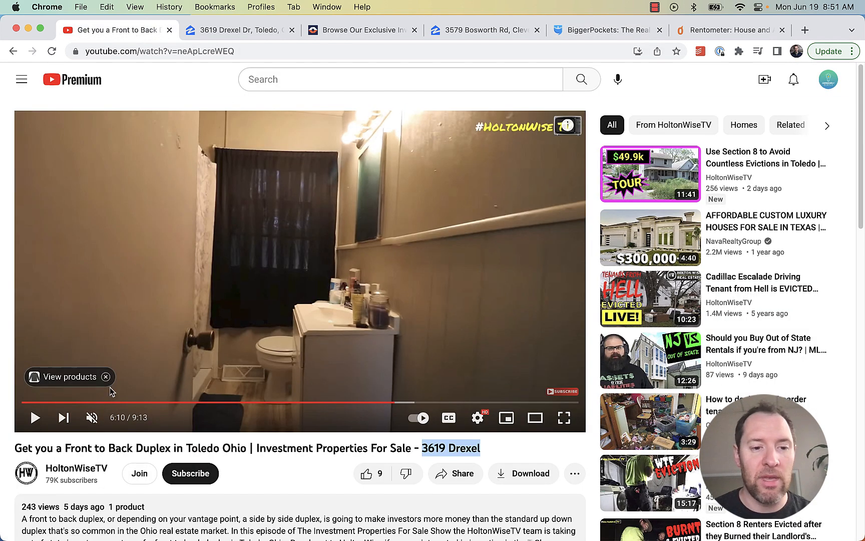
Jump the video to the listing sheet and compare it with the $1,000 median rent estimate
left_click(217, 403)
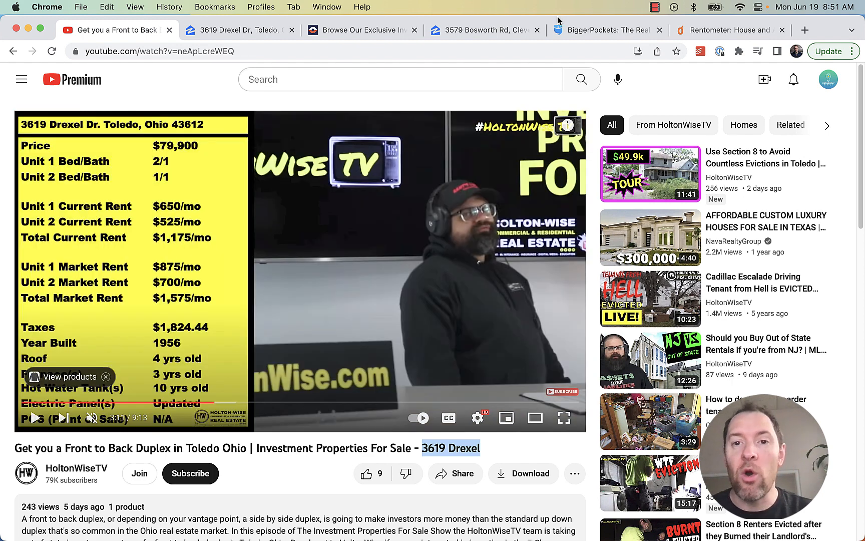
left_click(571, 30)
left_click_drag(388, 314, 343, 316)
left_click(343, 315)
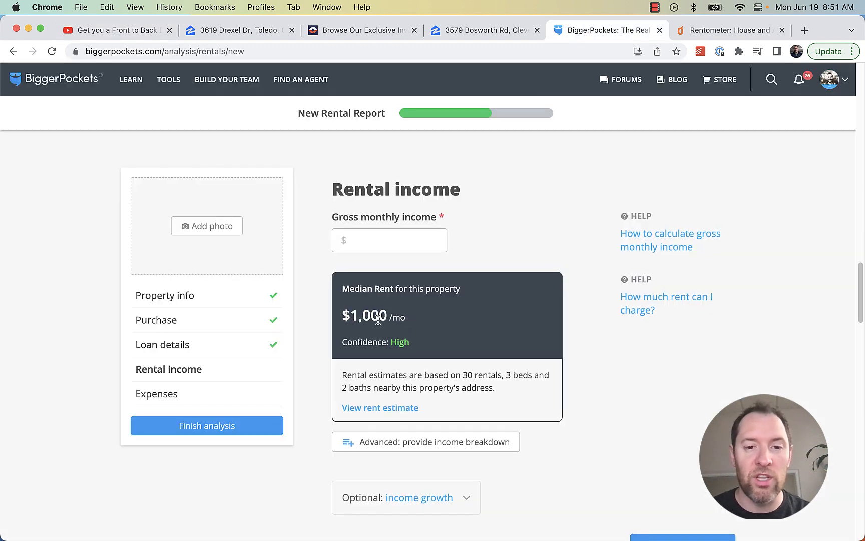
left_click_drag(406, 316, 349, 316)
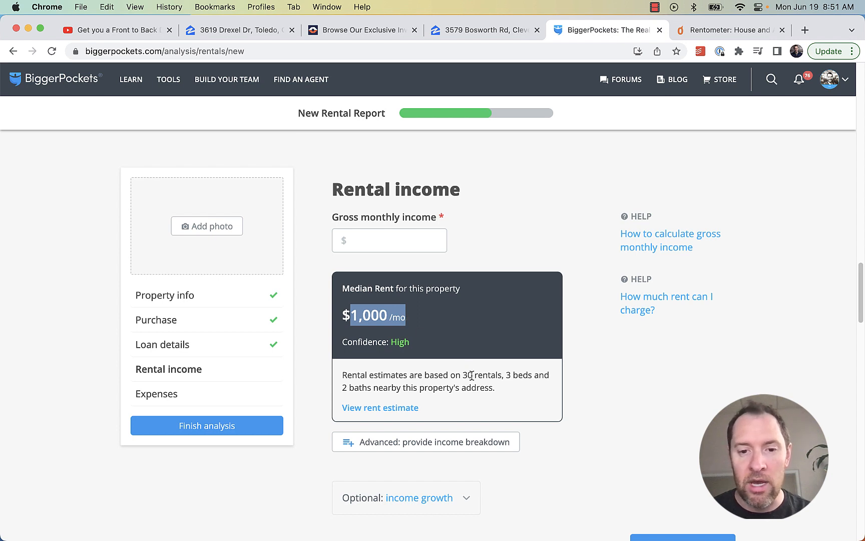
Check the estimate's 3-bed, 2-bath basis against the $1,000 median rent figure
left_click_drag(504, 374, 377, 392)
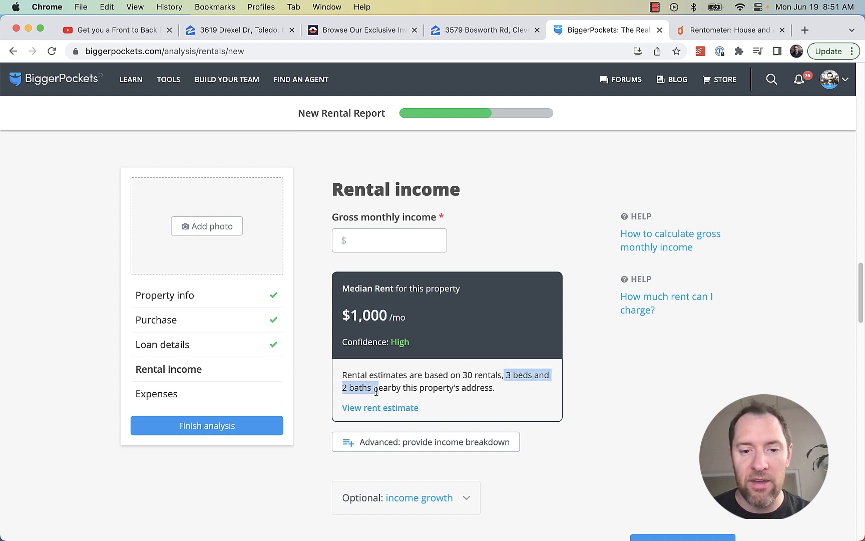
left_click(384, 390)
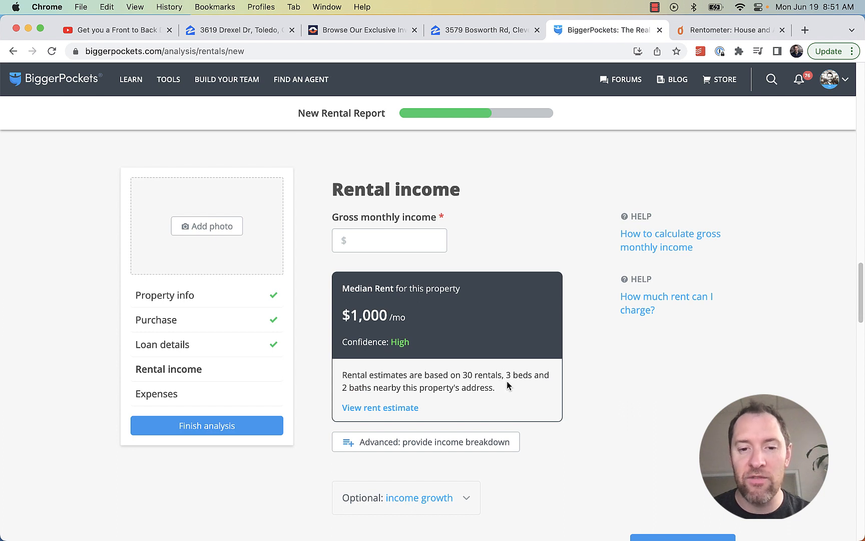
left_click_drag(506, 375, 387, 387)
left_click_drag(409, 318, 344, 320)
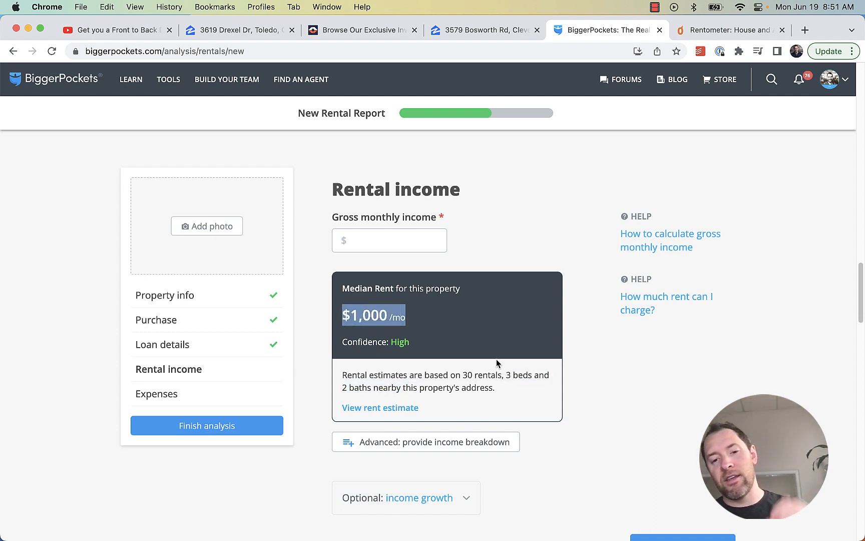
left_click_drag(505, 375, 395, 404)
left_click_drag(413, 326, 330, 314)
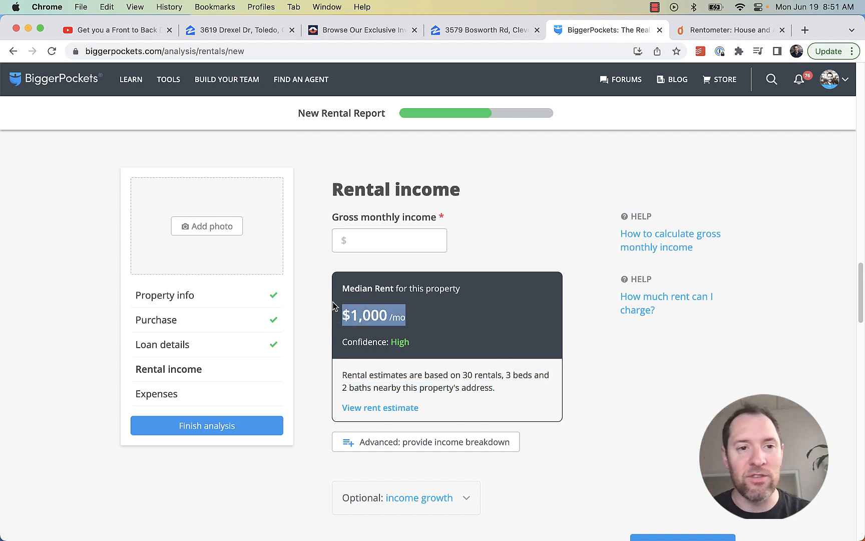
left_click(116, 30)
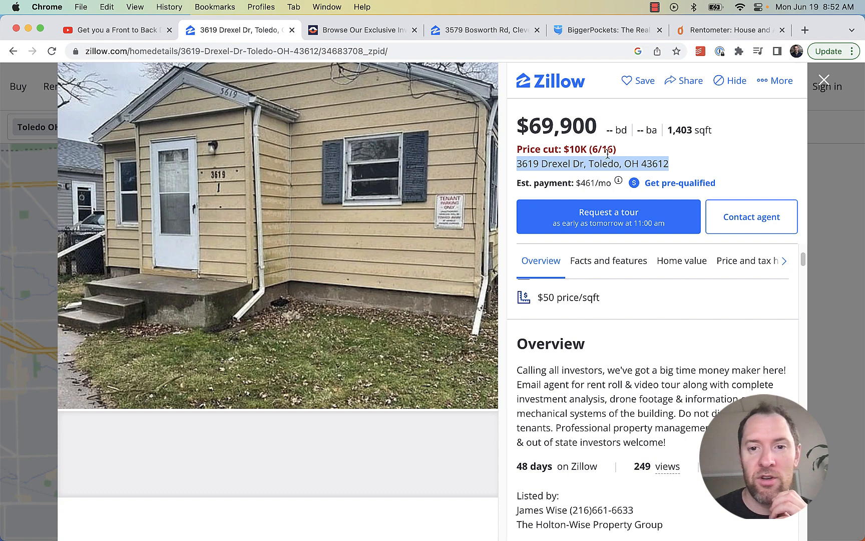
left_click(703, 33)
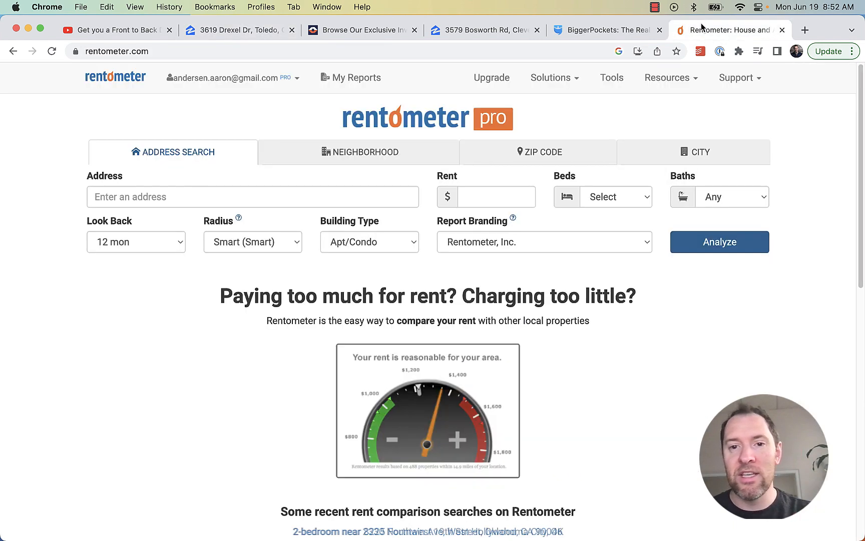
left_click(287, 193)
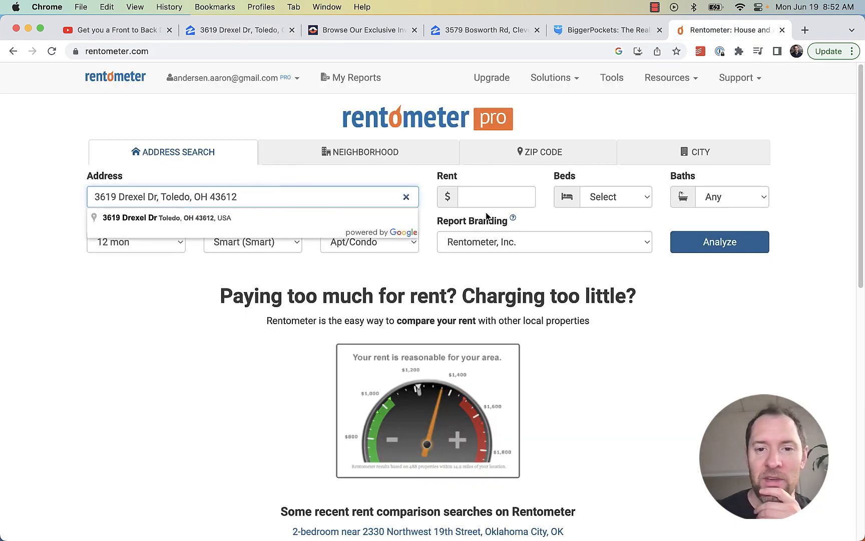
left_click(483, 196)
type("700")
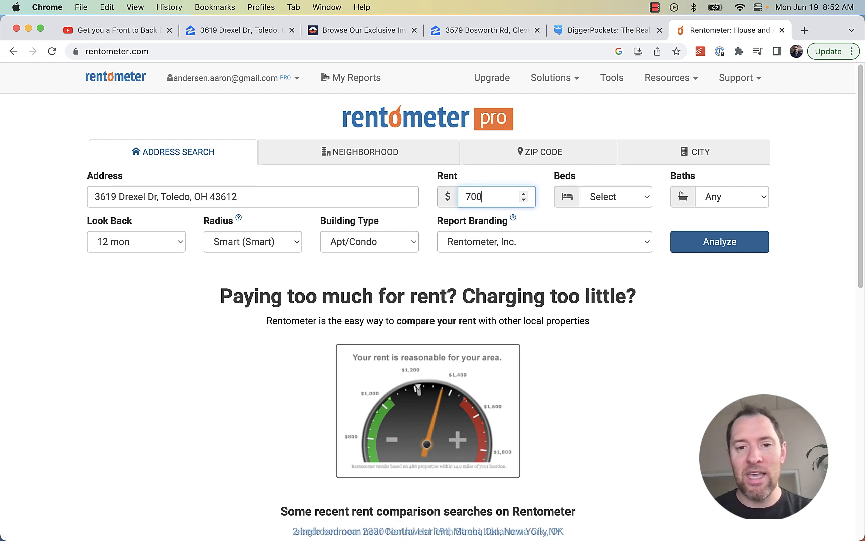
left_click(130, 30)
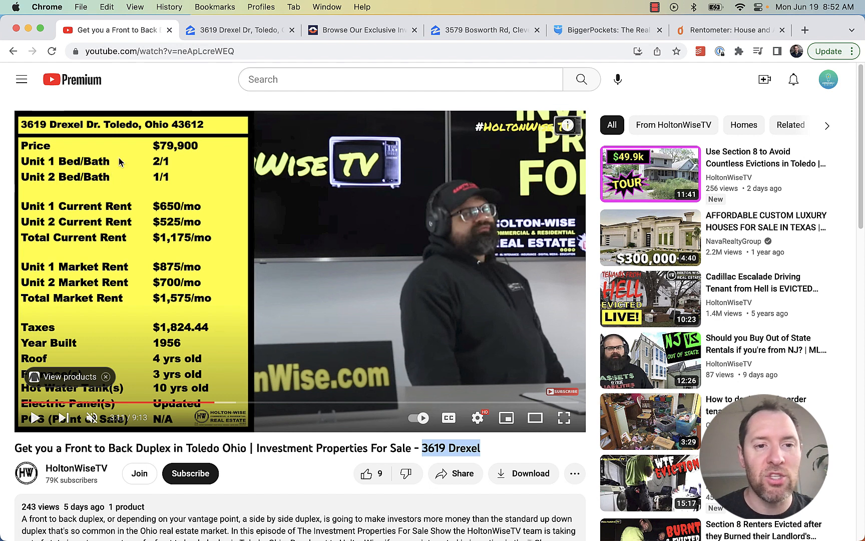
left_click(692, 30)
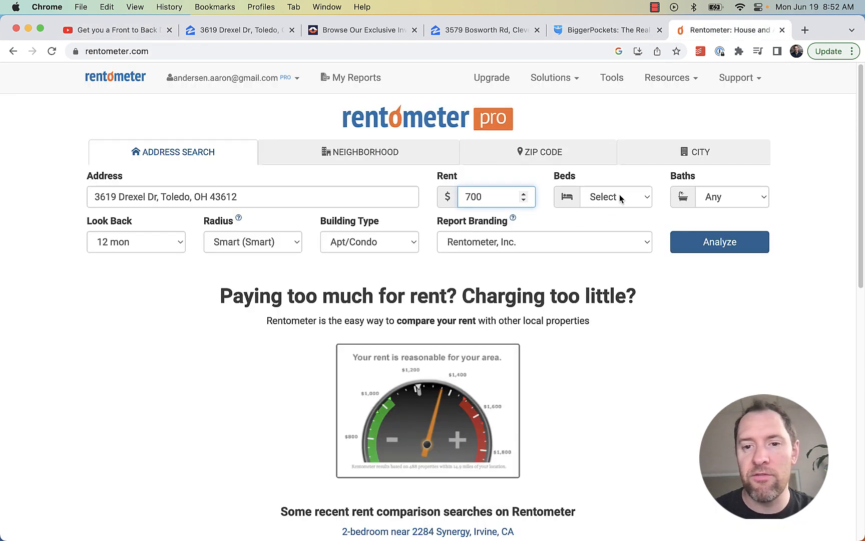
Set Beds to 1 Bed and Baths to 1 Only, and run the analysis
left_click(621, 198)
left_click(623, 259)
left_click(736, 197)
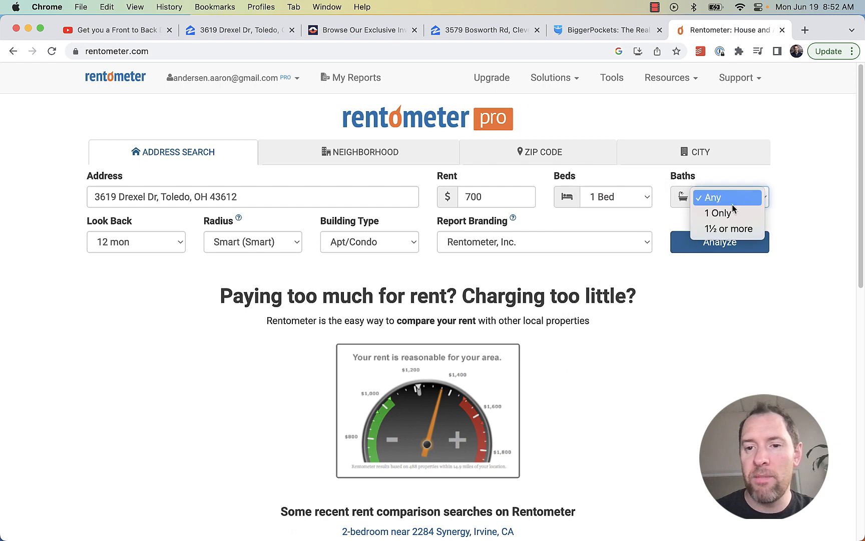
left_click(726, 213)
left_click(725, 242)
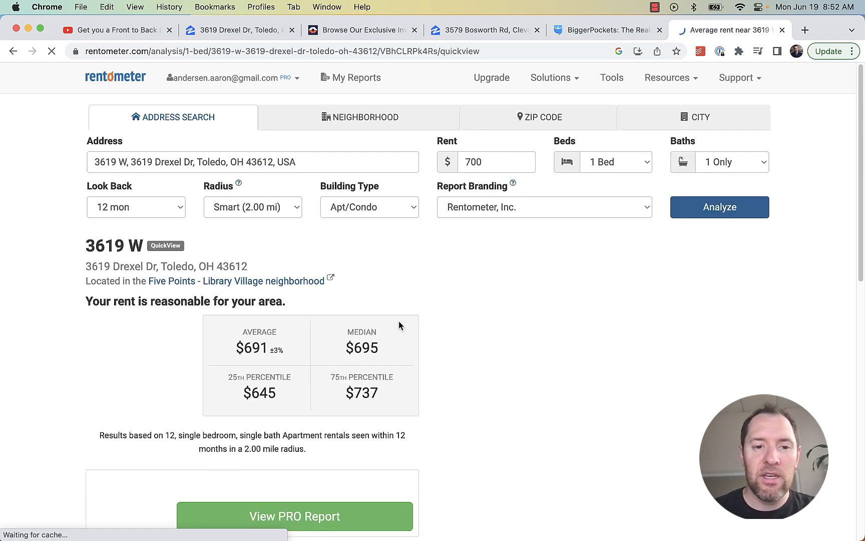
Keep Apt/Condo building type and 12-month look-back, then open the full PRO report
left_click(132, 31)
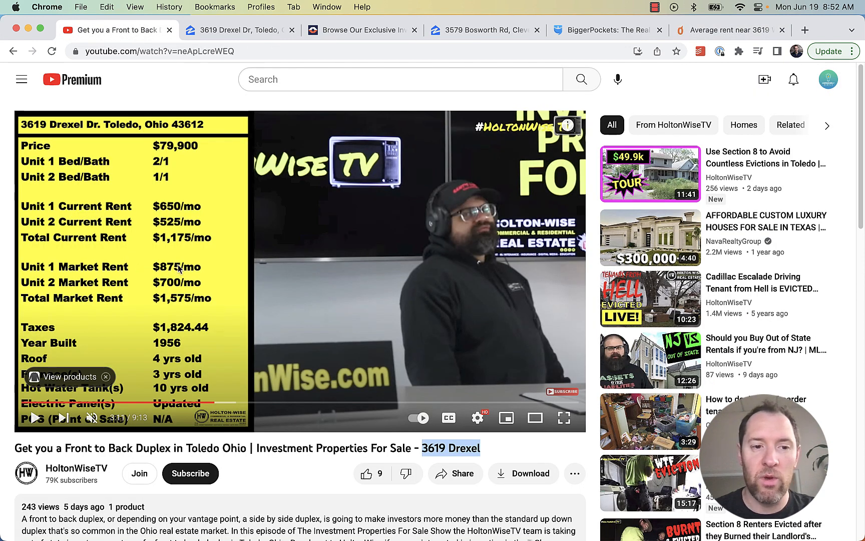
left_click(695, 31)
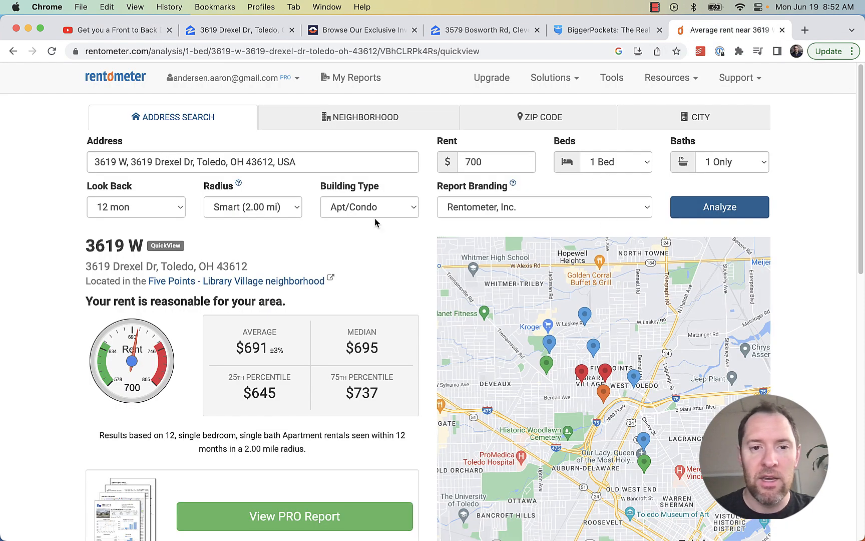
left_click(405, 210)
left_click(403, 213)
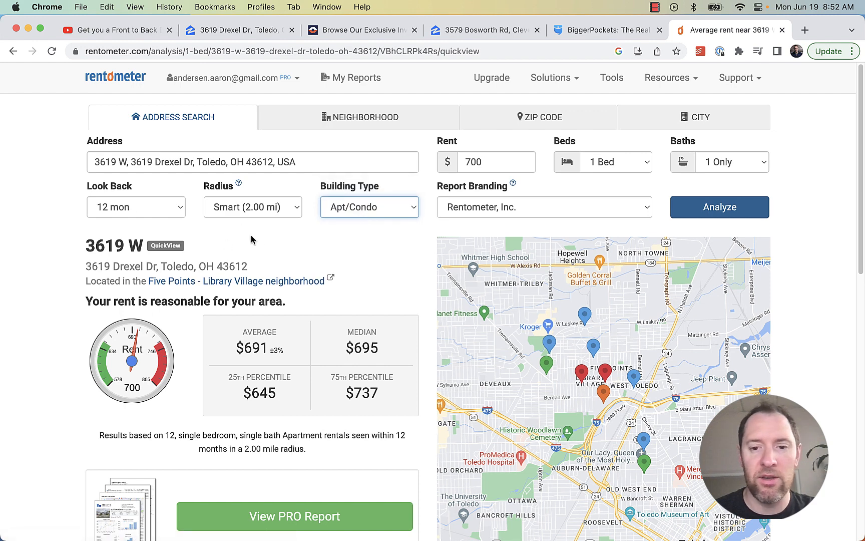
left_click(139, 210)
left_click(135, 207)
scroll(392, 296, "down", 1)
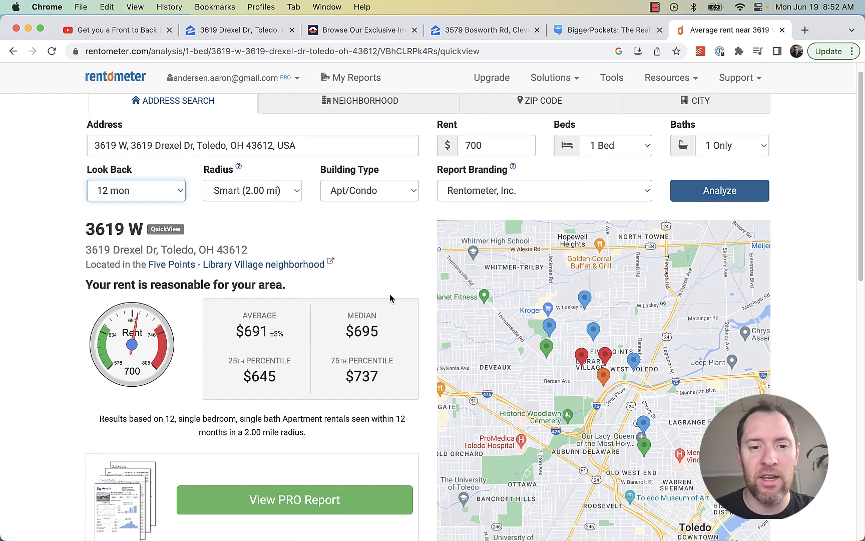
left_click(289, 499)
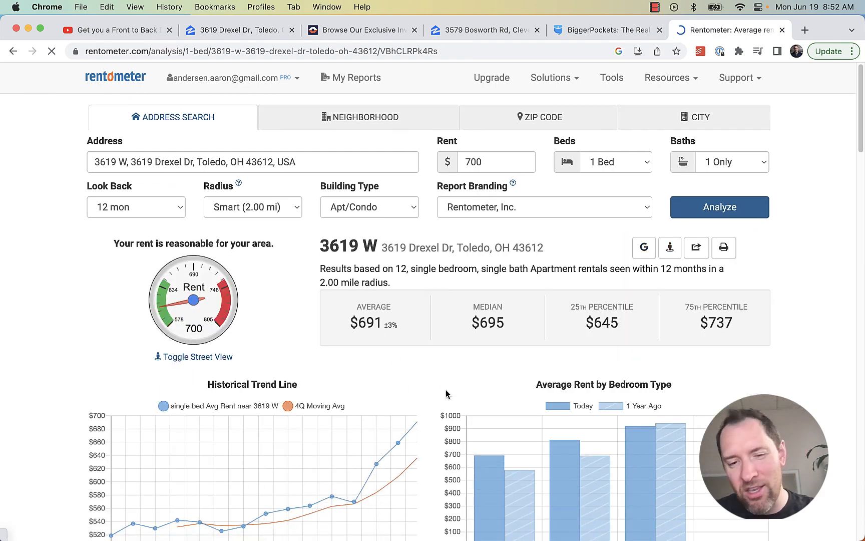
scroll(446, 389, "down", 8)
scroll(445, 390, "down", 10)
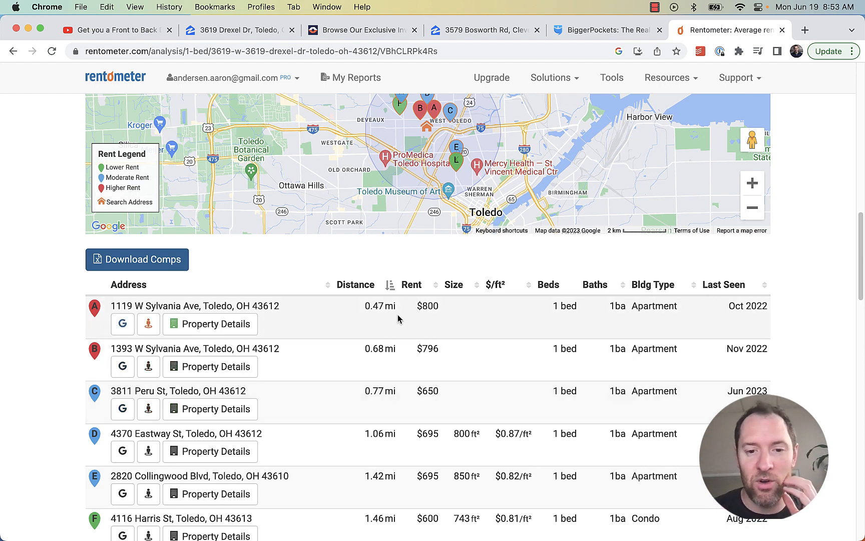
scroll(455, 394, "down", 4)
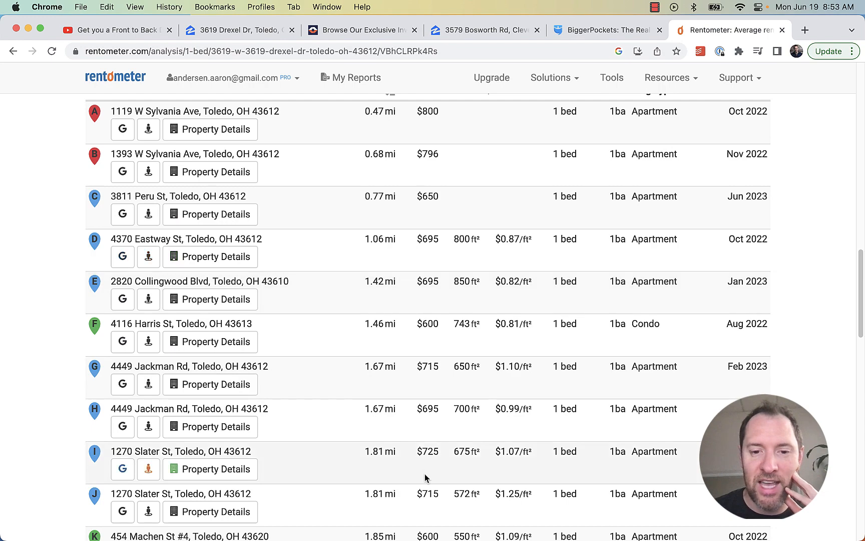
scroll(426, 469, "down", 4)
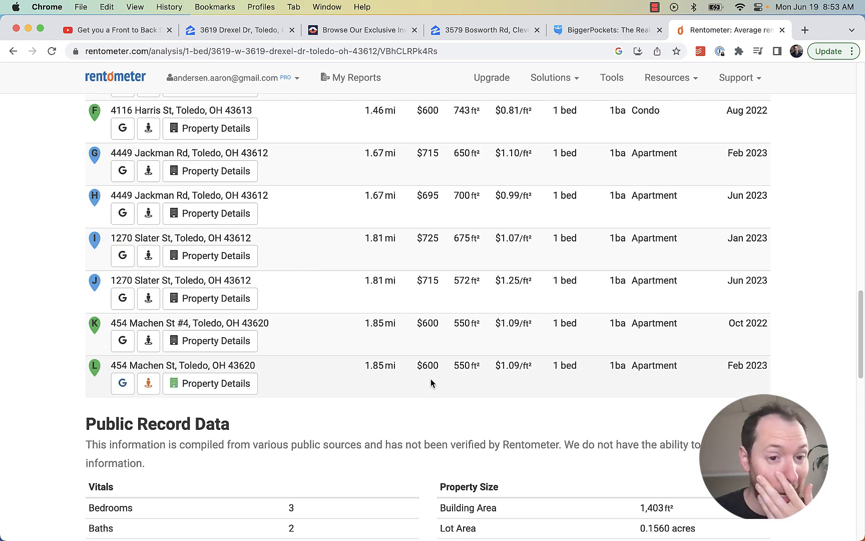
scroll(431, 381, "up", 6)
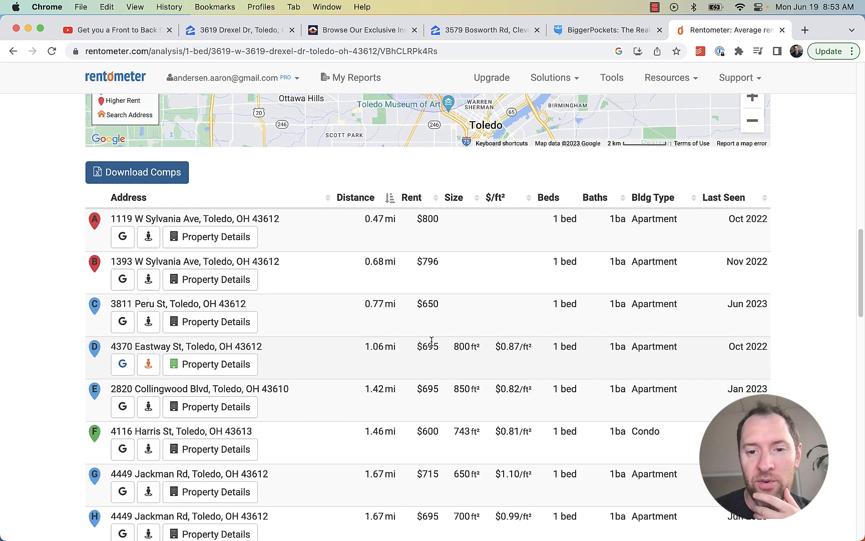
scroll(436, 335, "down", 1)
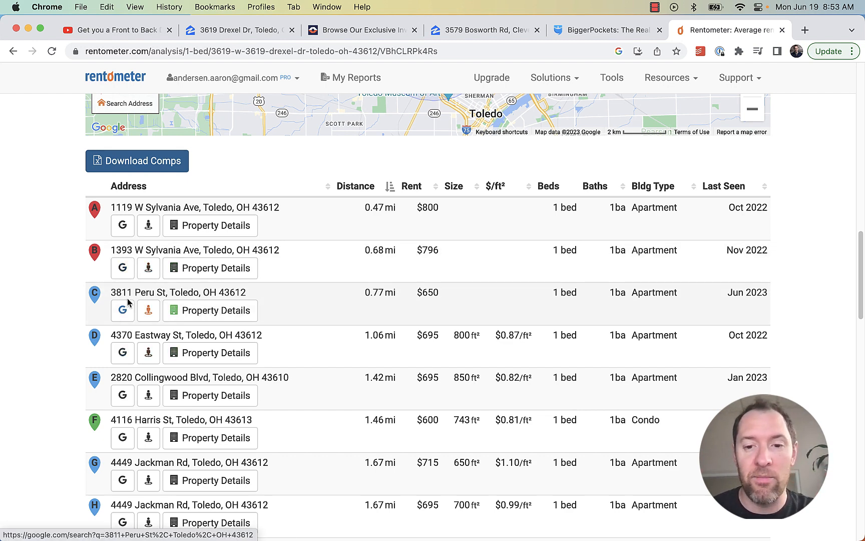
scroll(503, 326, "up", 5)
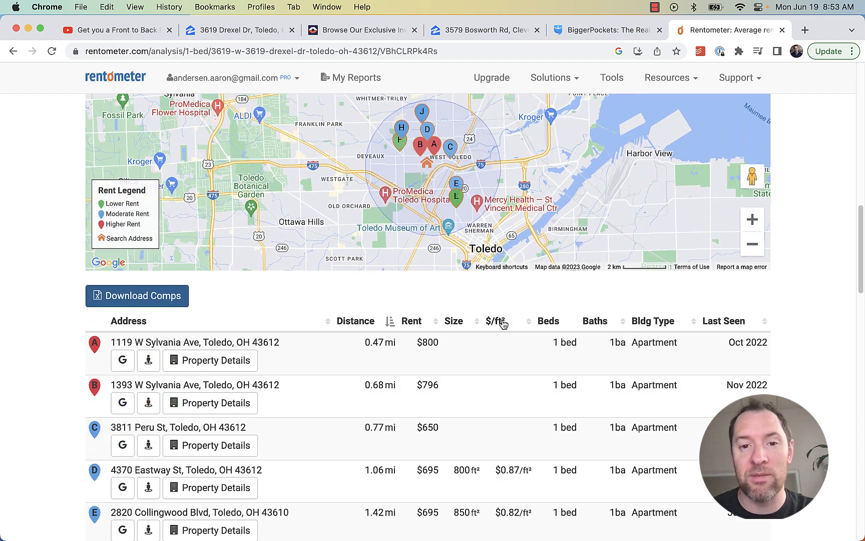
scroll(505, 456, "up", 3)
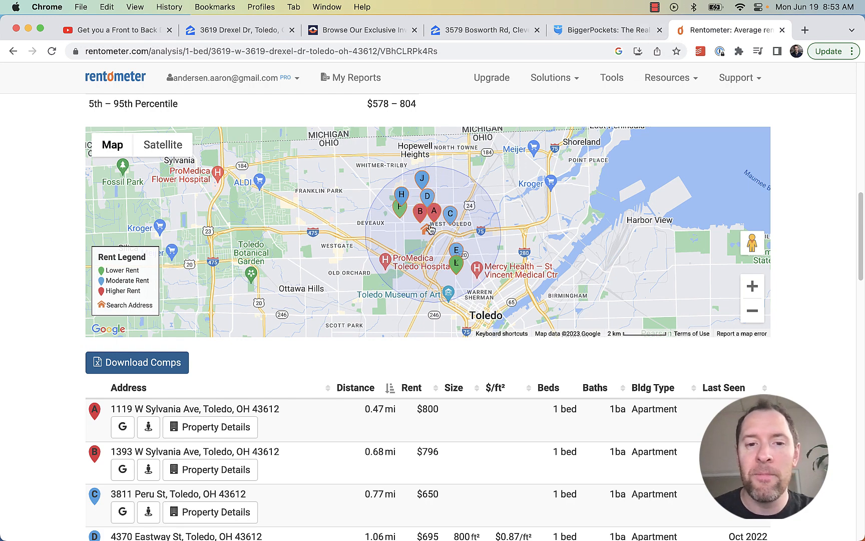
scroll(429, 228, "up", 10)
left_click(624, 170)
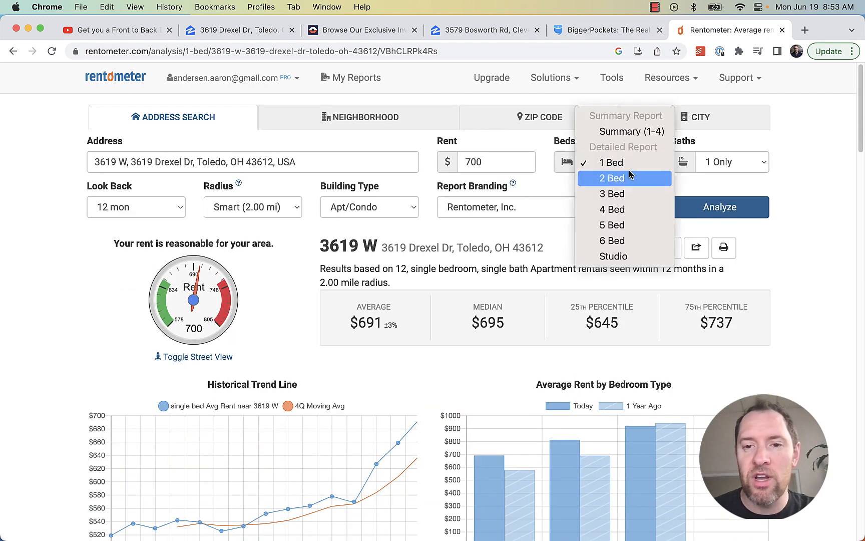
left_click(626, 176)
left_click(721, 207)
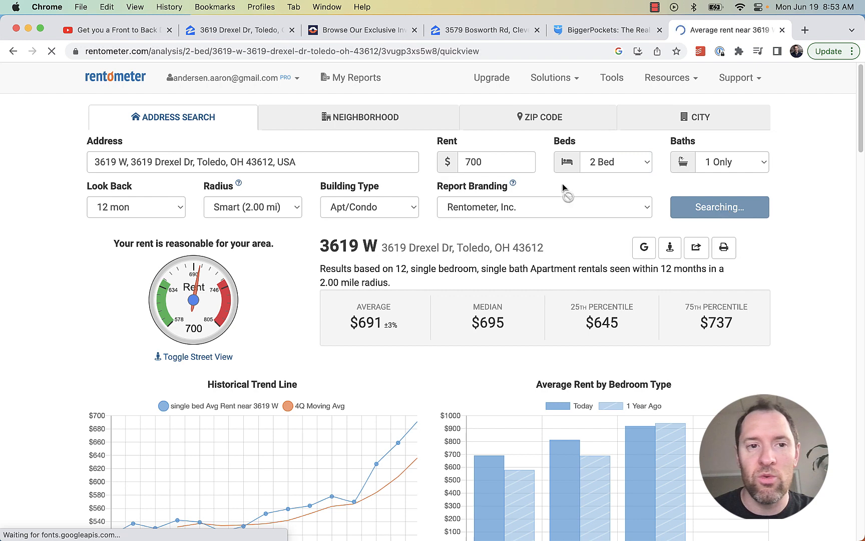
Compare the 2-bed results ($812 average, $835 median) with the listing video's rent figures
left_click(150, 32)
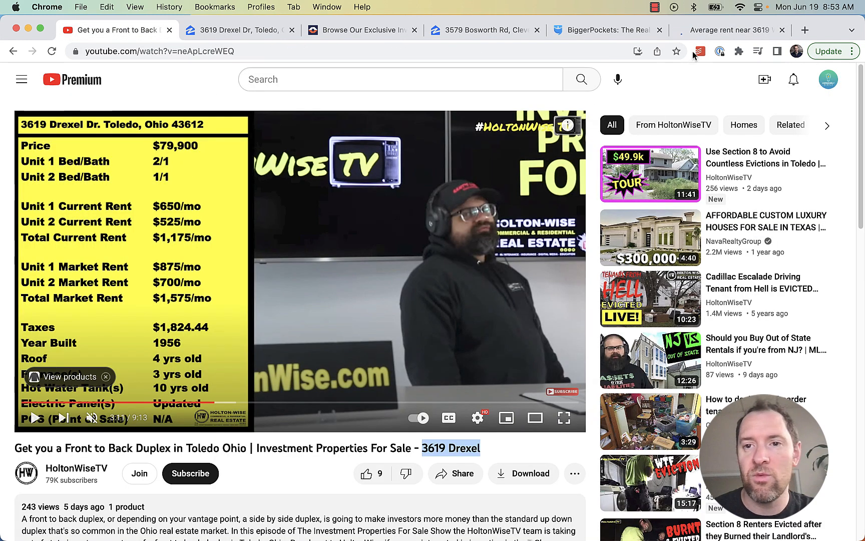
left_click(711, 30)
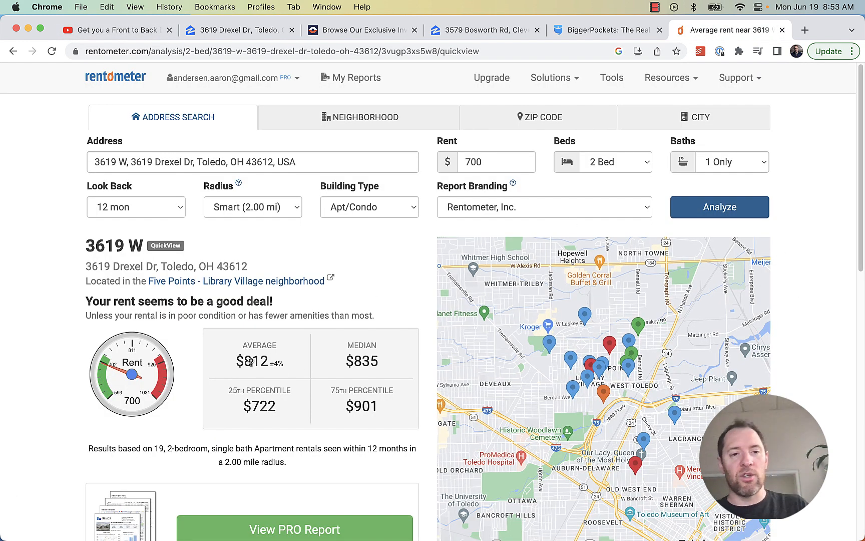
left_click(144, 32)
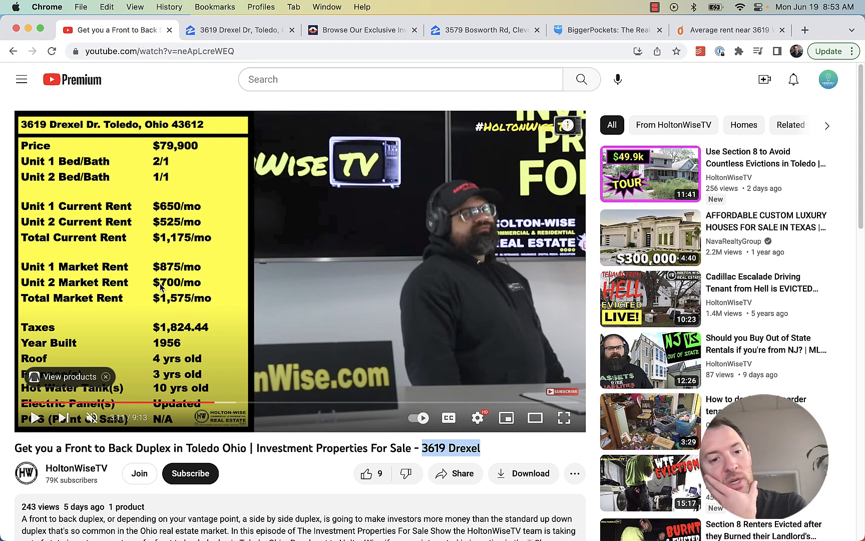
key("super+9")
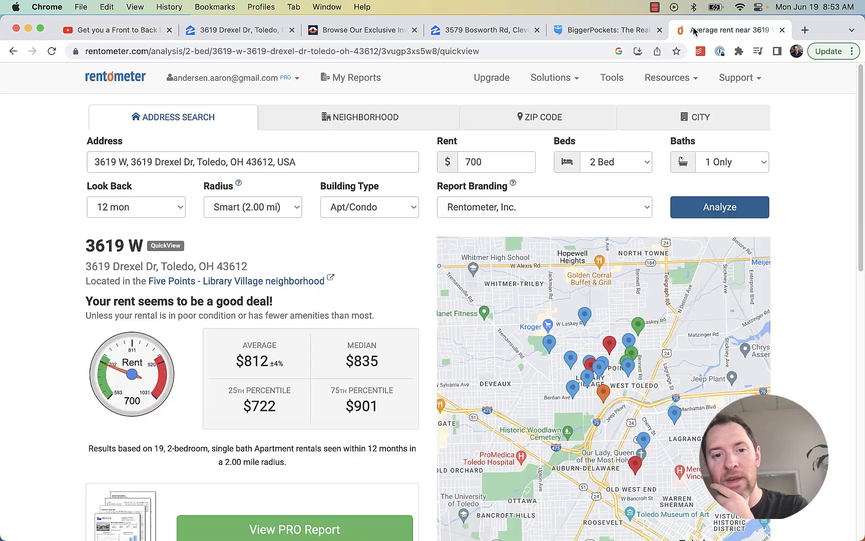
left_click(116, 30)
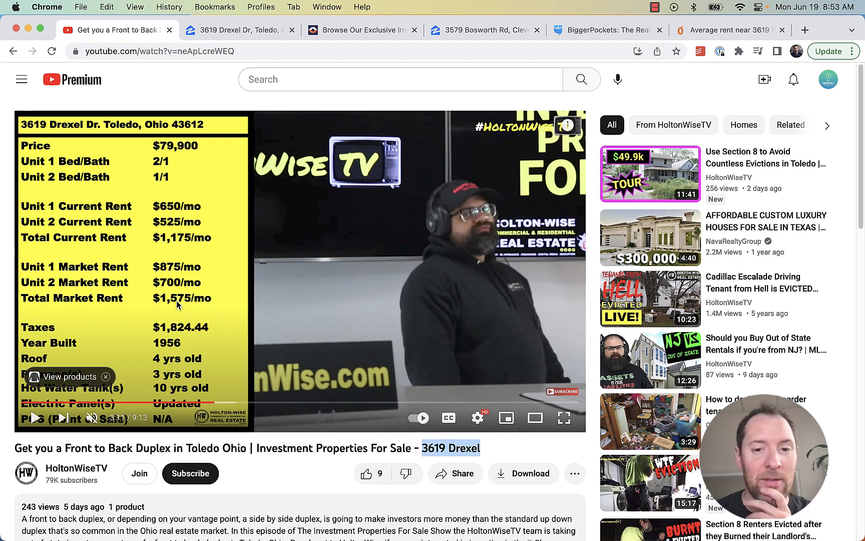
Enter 1175 as the gross monthly income in the rental report
left_click(566, 31)
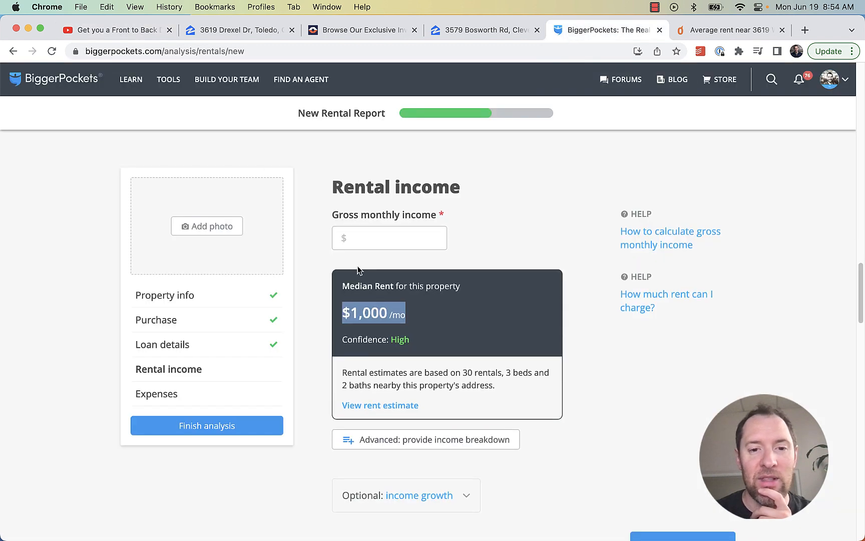
left_click(374, 237)
type("11")
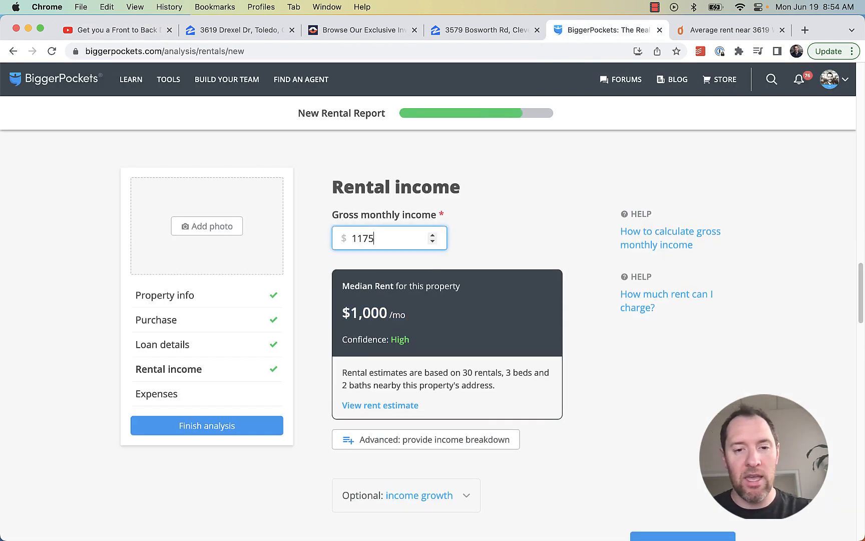
type("75")
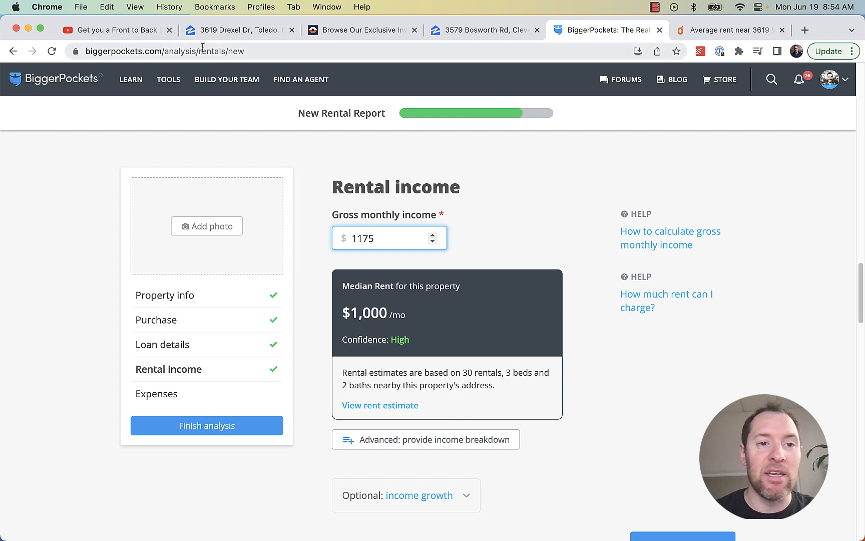
Check the video's rents, continue to the Expenses step, and pull up the Zillow listing
left_click(134, 32)
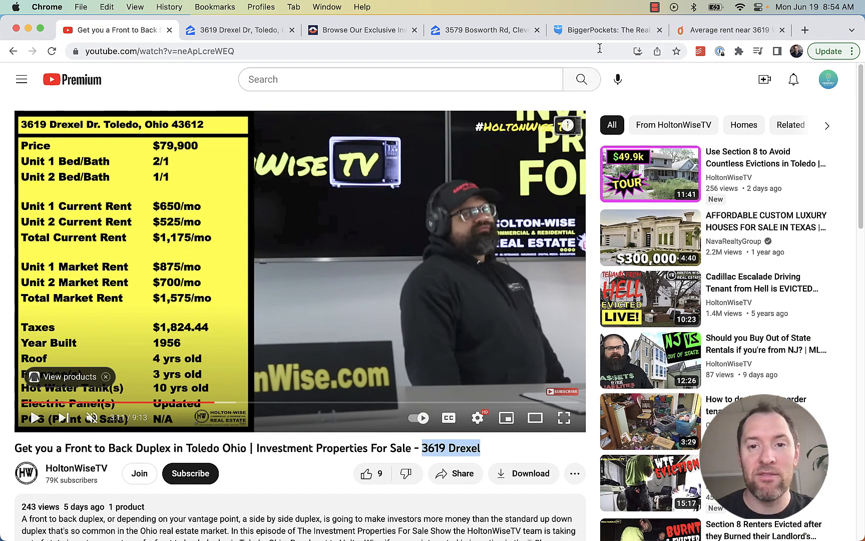
left_click(585, 31)
scroll(652, 390, "down", 5)
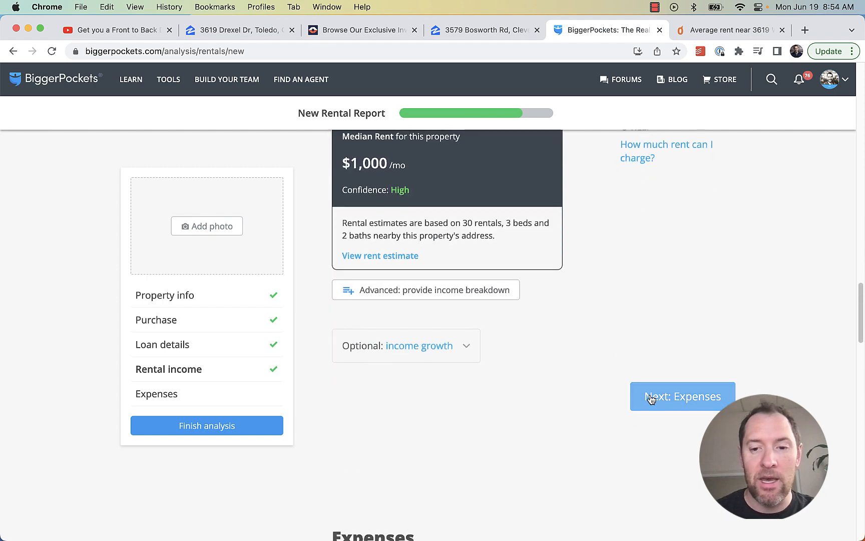
left_click(691, 395)
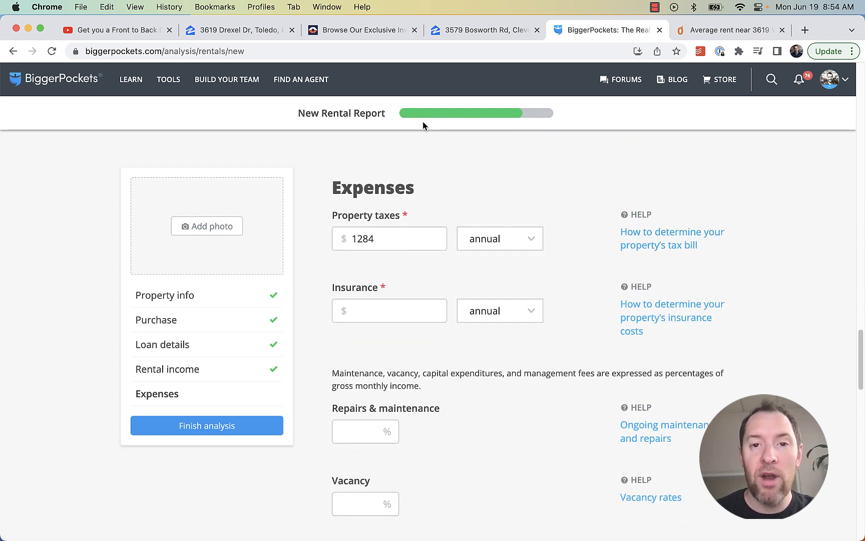
left_click(252, 31)
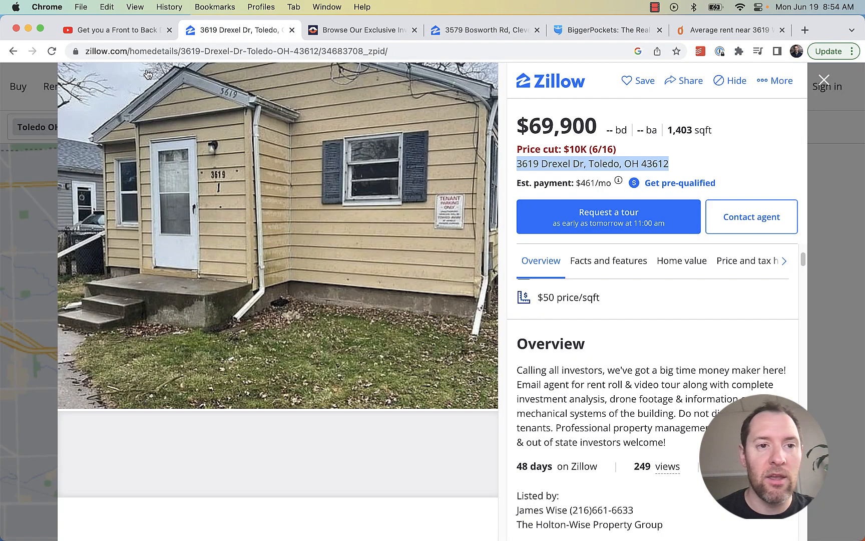
left_click(125, 30)
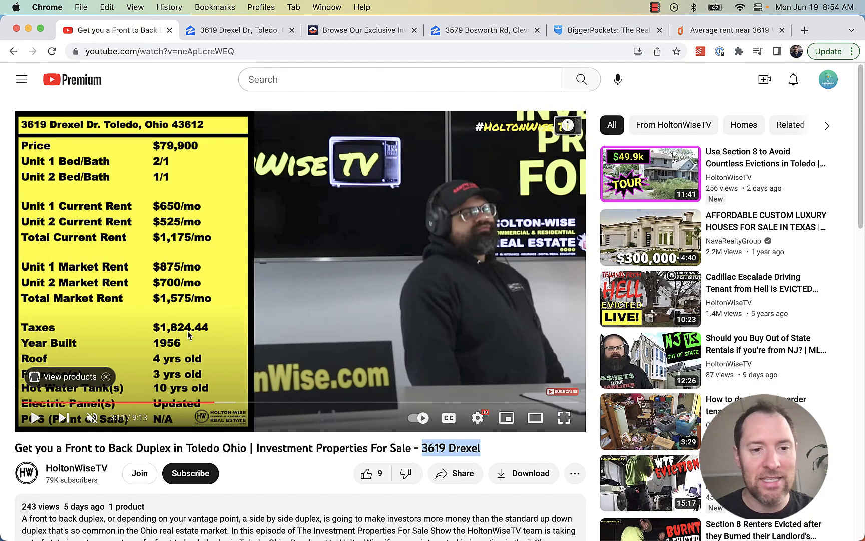
left_click(236, 31)
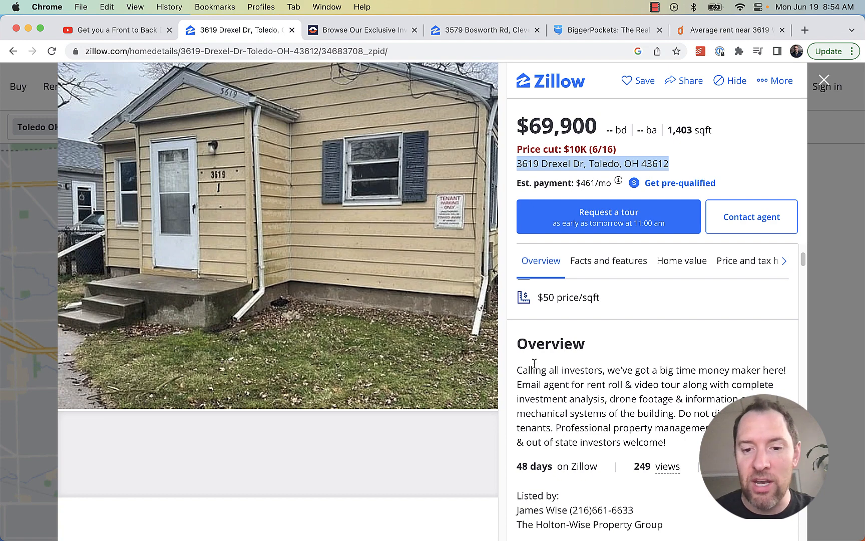
scroll(534, 363, "down", 10)
left_click(759, 263)
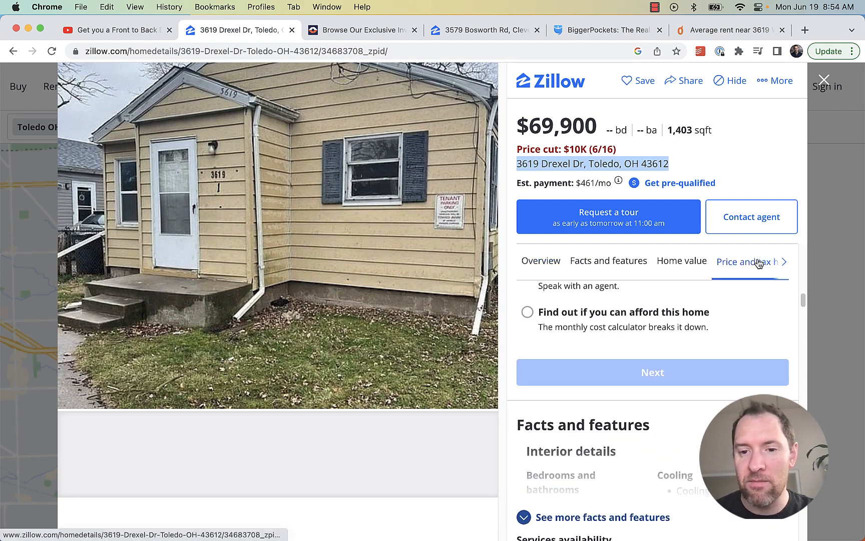
scroll(667, 400, "down", 5)
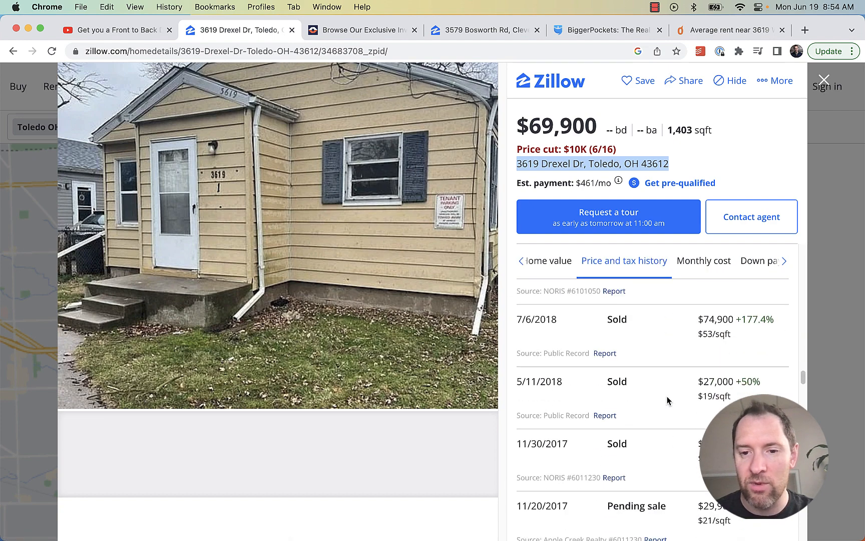
scroll(674, 429, "down", 7)
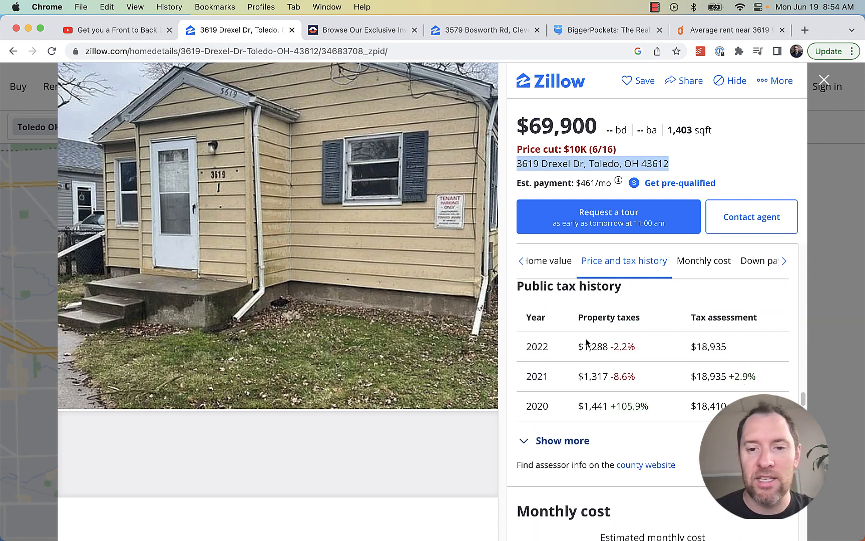
Compare the taxes with the listing video, then return to the calculator's insurance field
left_click(121, 29)
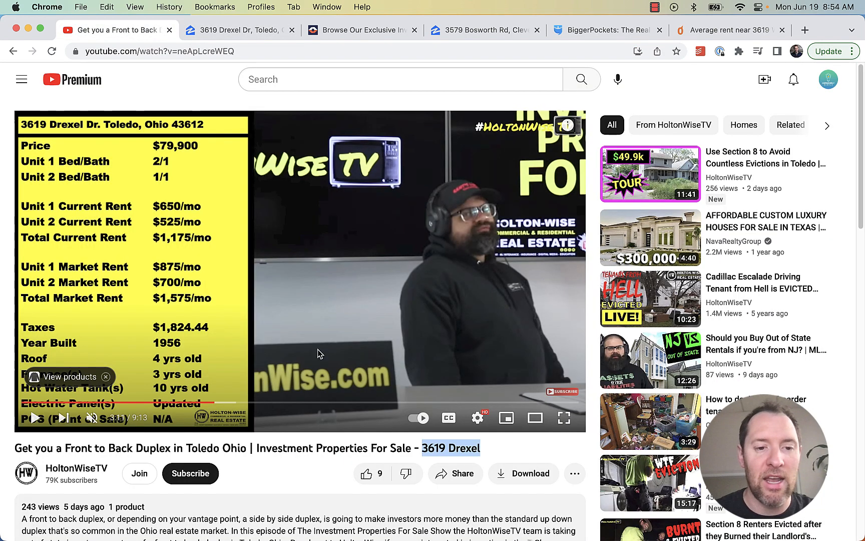
left_click(243, 31)
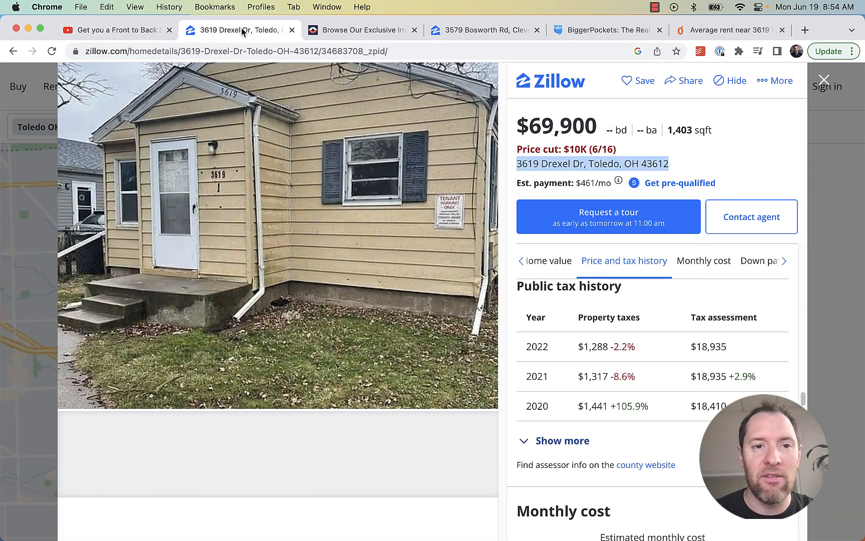
left_click(581, 29)
left_click(375, 309)
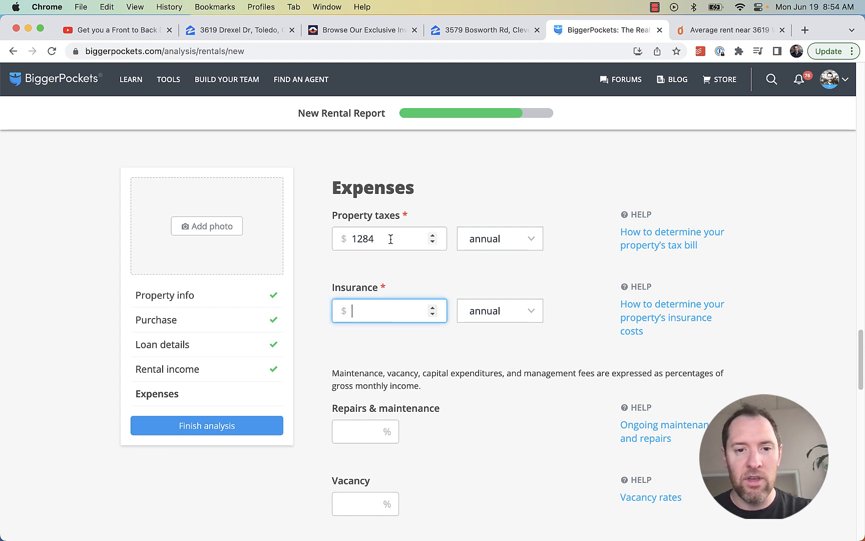
Replace the 1284 annual property tax amount with 1825
left_click_drag(390, 238, 354, 239)
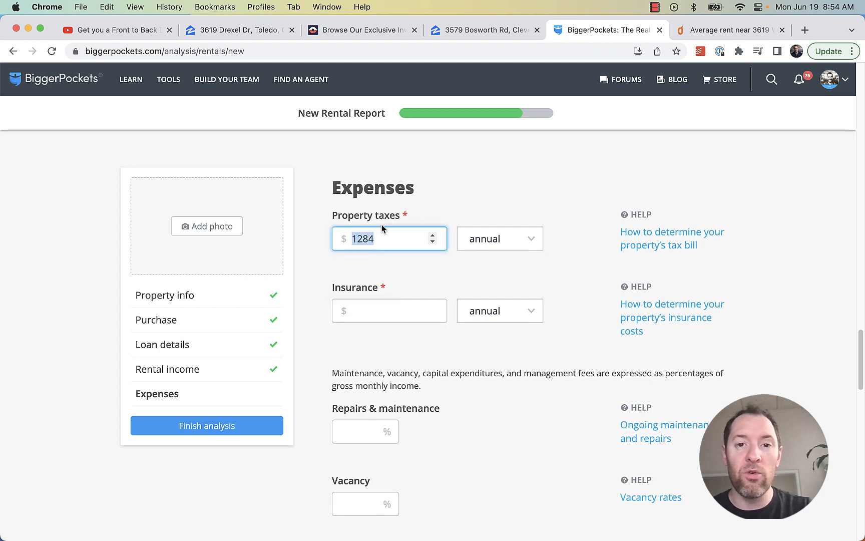
left_click(244, 30)
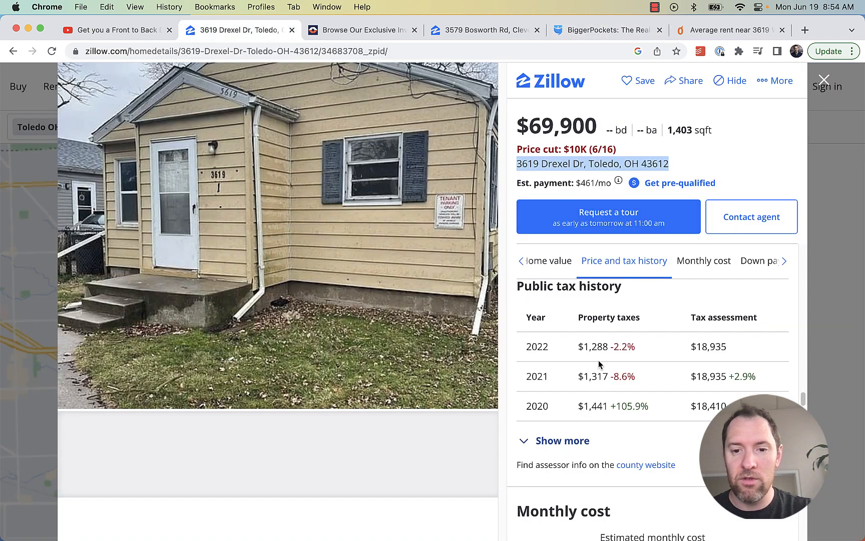
left_click(583, 31)
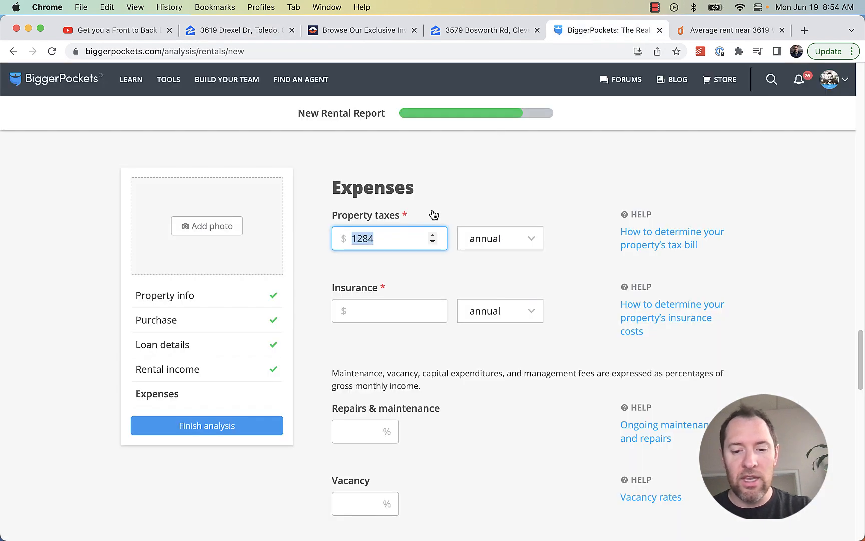
type("1825")
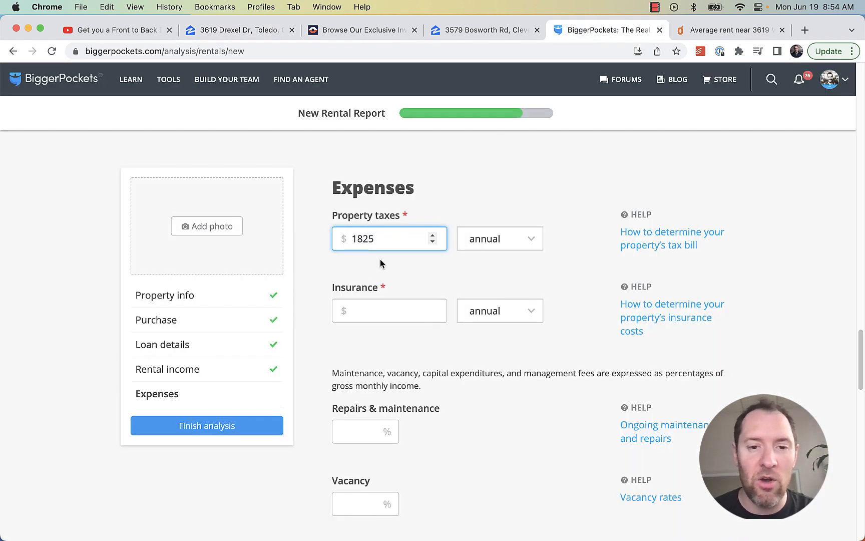
Enter 1200 as the annual insurance cost and move to the remaining expense fields
left_click(363, 311)
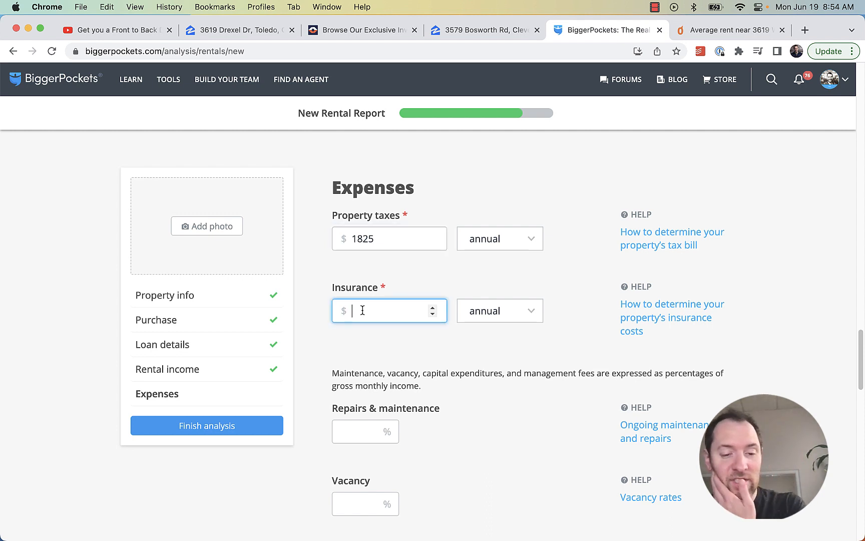
type("1200")
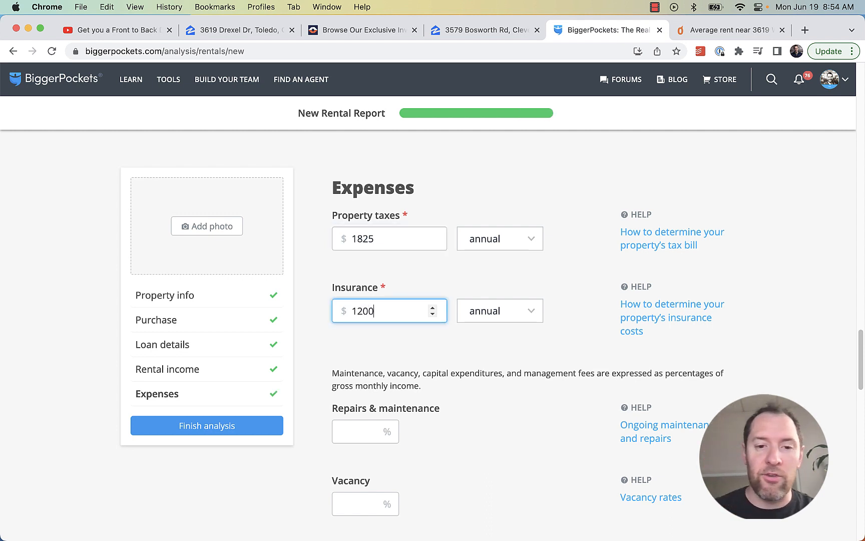
left_click(581, 312)
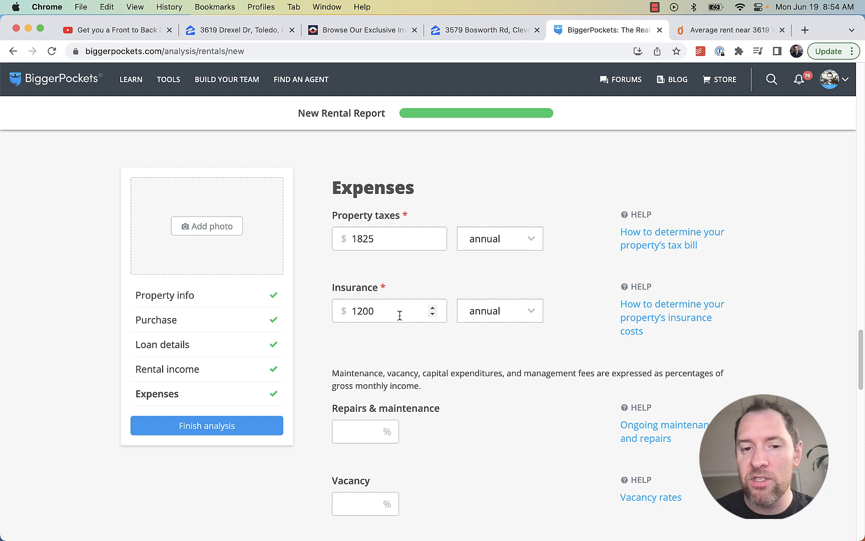
scroll(341, 320, "down", 1)
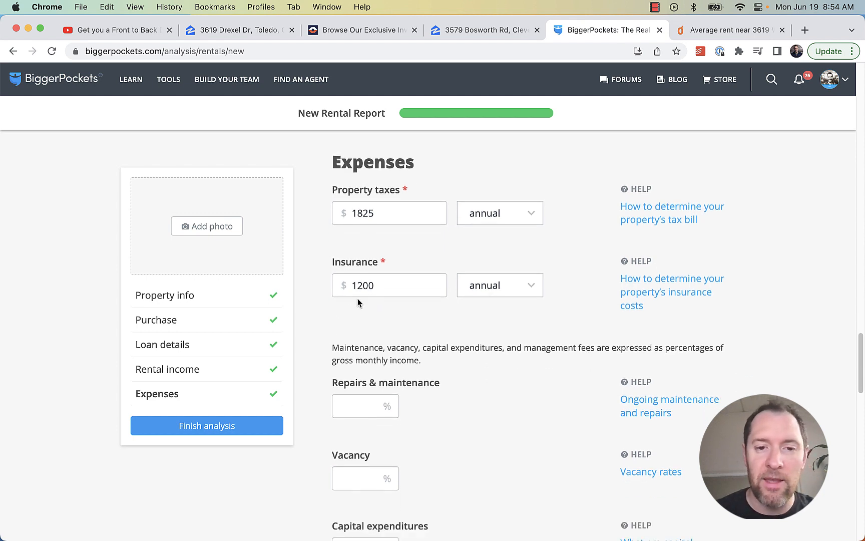
scroll(318, 331, "down", 2)
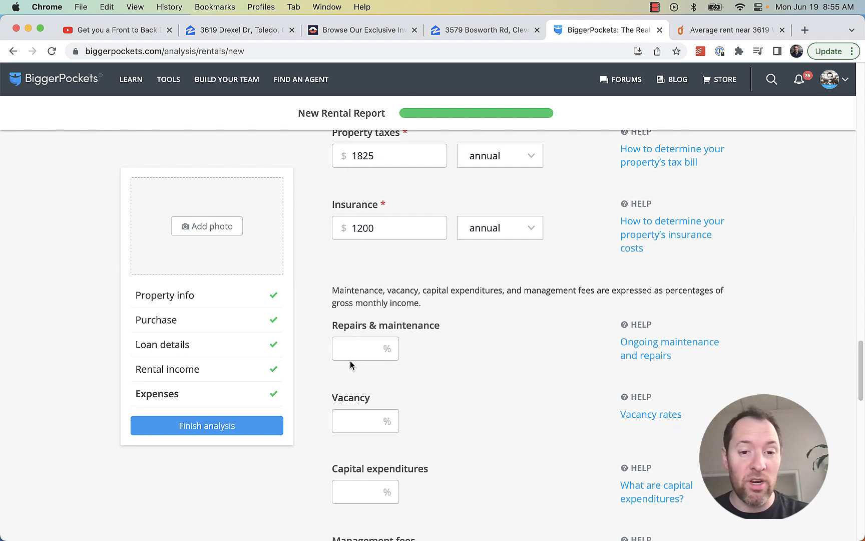
Set repairs & maintenance to 5%, vacancy to 3% and capital expenditures to 5%
left_click(349, 350)
type("5")
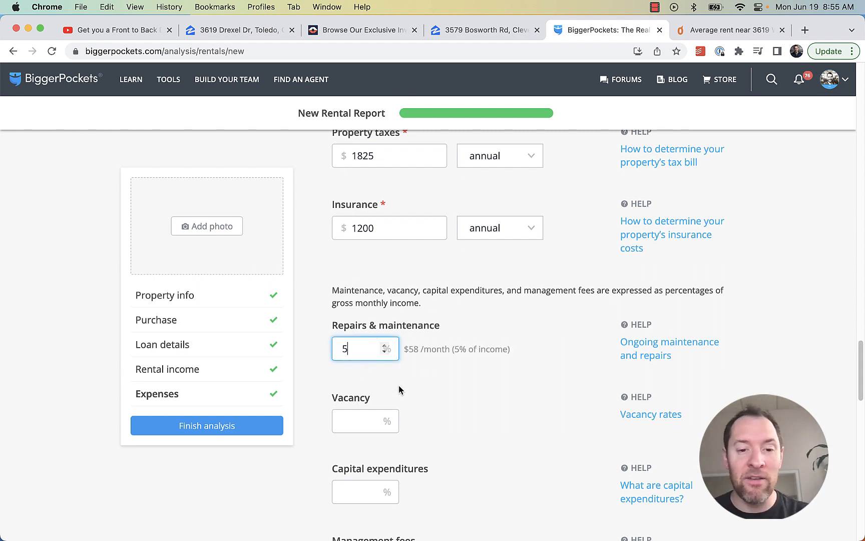
scroll(454, 408, "down", 1)
left_click(383, 389)
type("3")
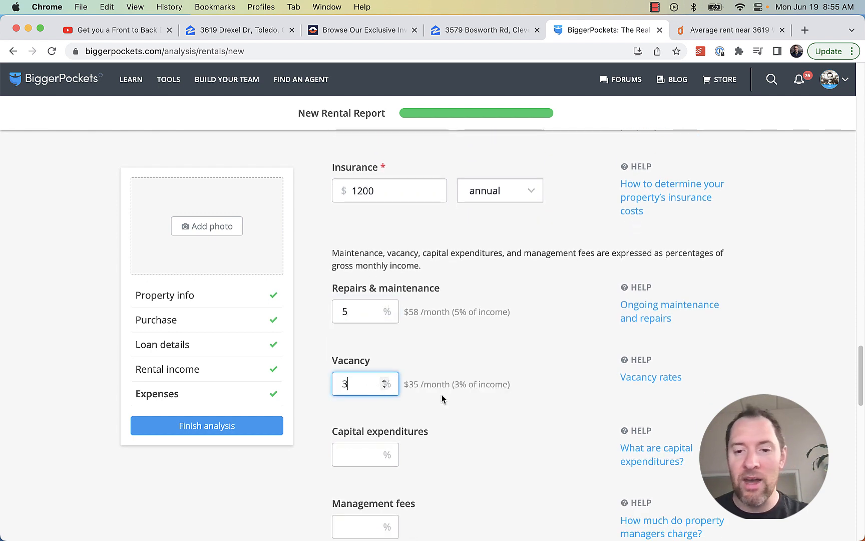
scroll(440, 398, "down", 2)
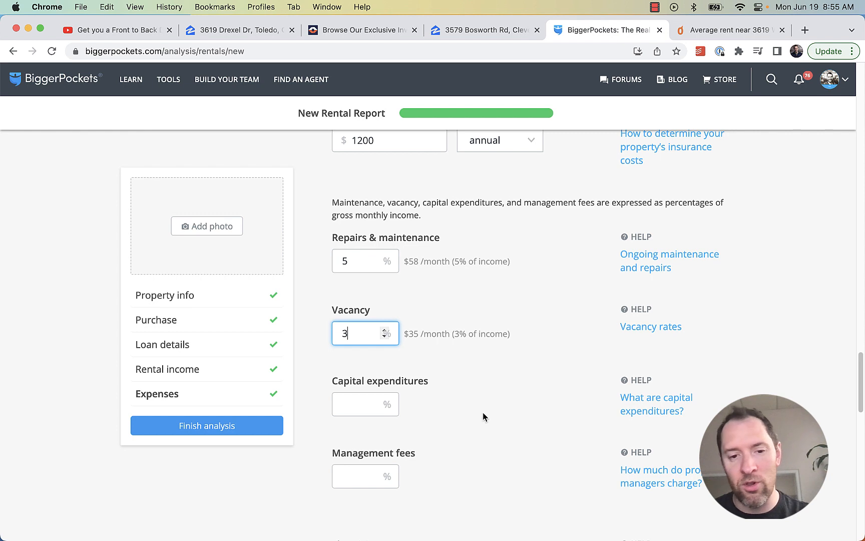
scroll(451, 401, "down", 1)
left_click(361, 389)
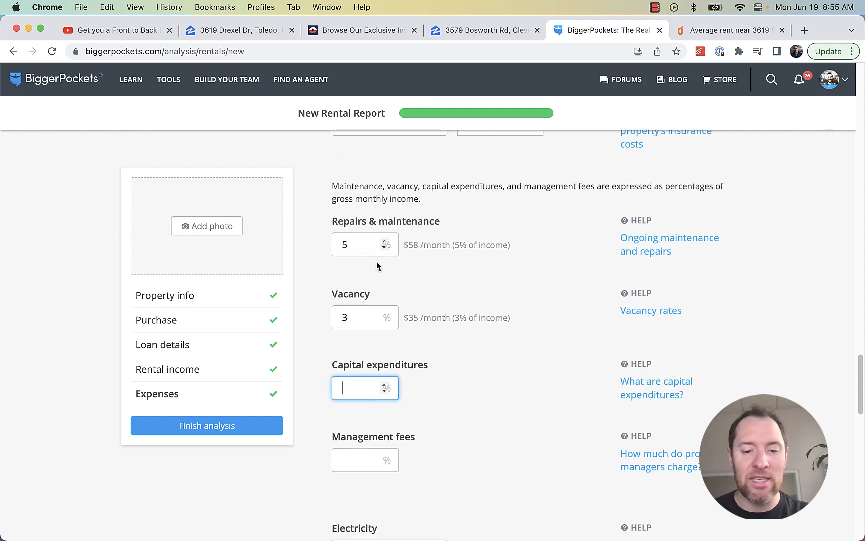
type("5")
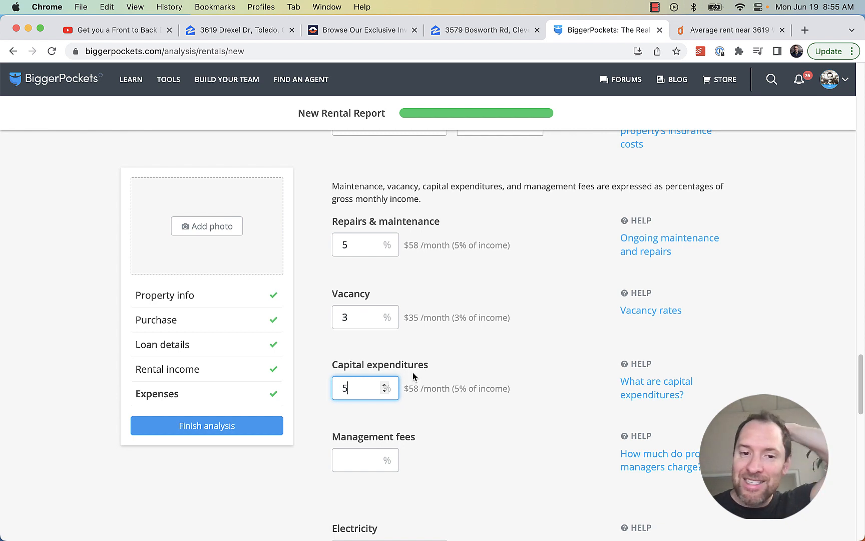
Try 8% repairs to compare the $58 and $94 monthly estimates, then restore 5%
double_click(339, 248)
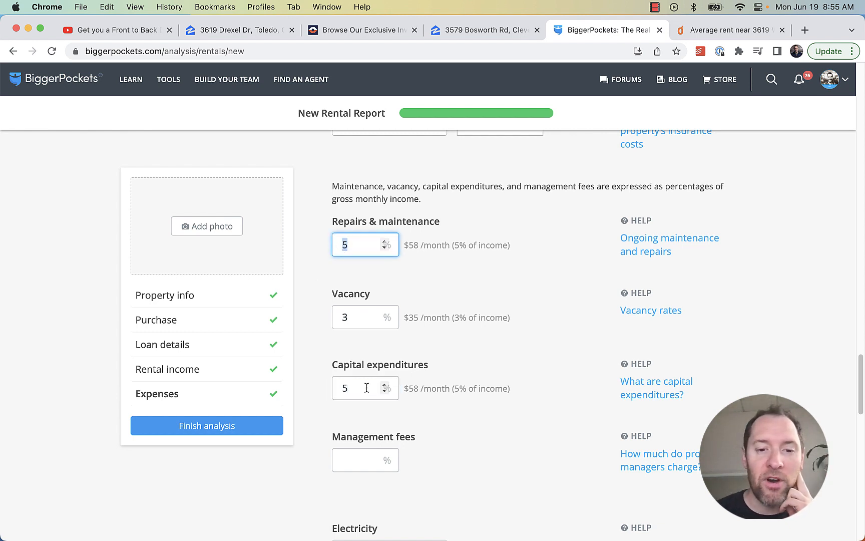
double_click(343, 386)
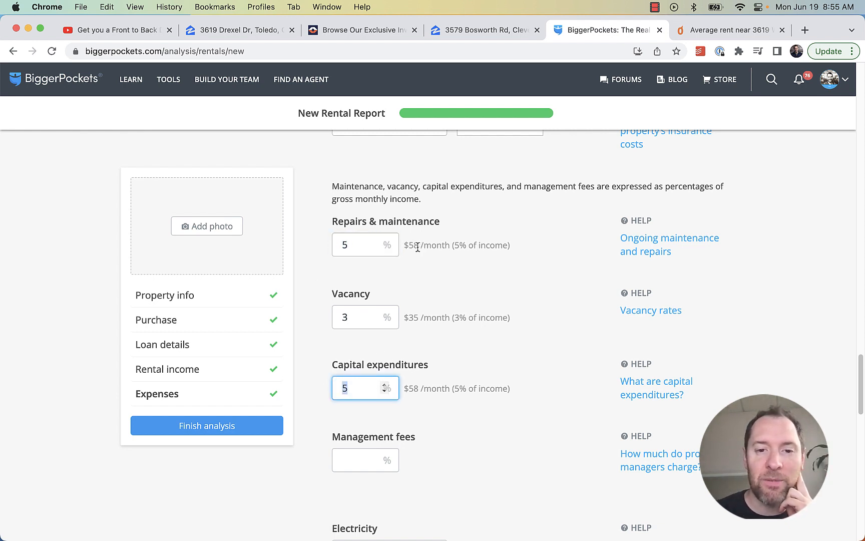
left_click_drag(418, 248, 408, 248)
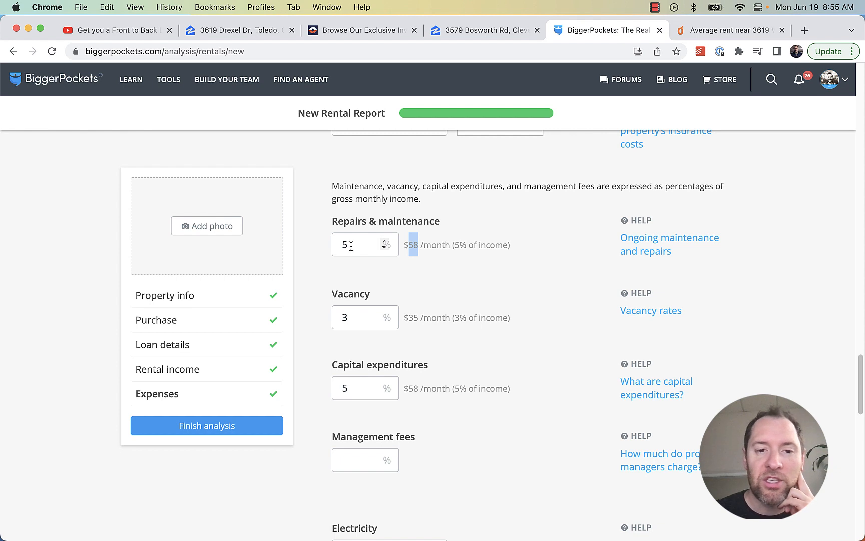
left_click_drag(349, 245, 333, 248)
type("8")
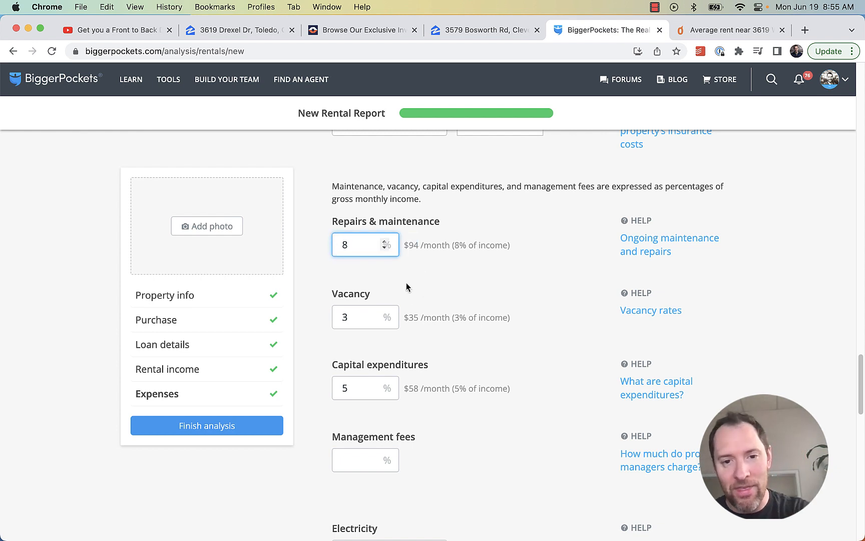
left_click_drag(410, 248, 422, 249)
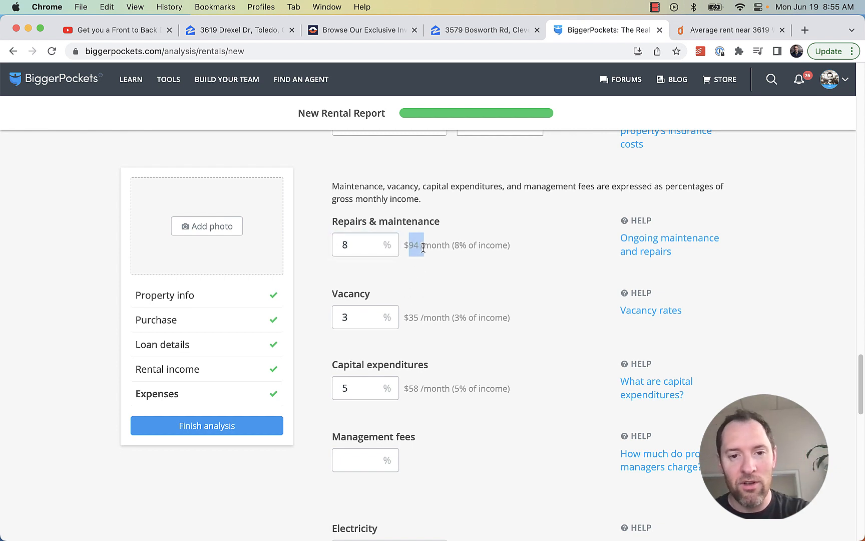
key("super+z")
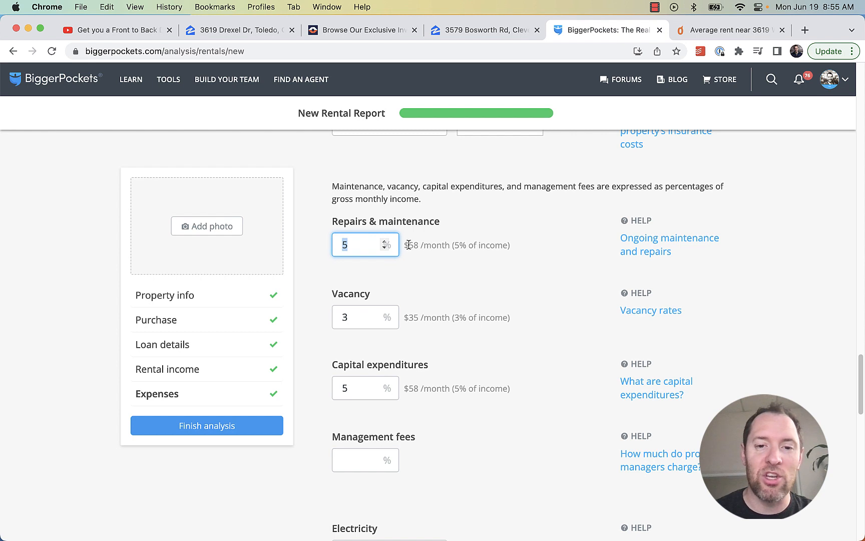
left_click_drag(408, 244, 419, 245)
left_click(341, 241)
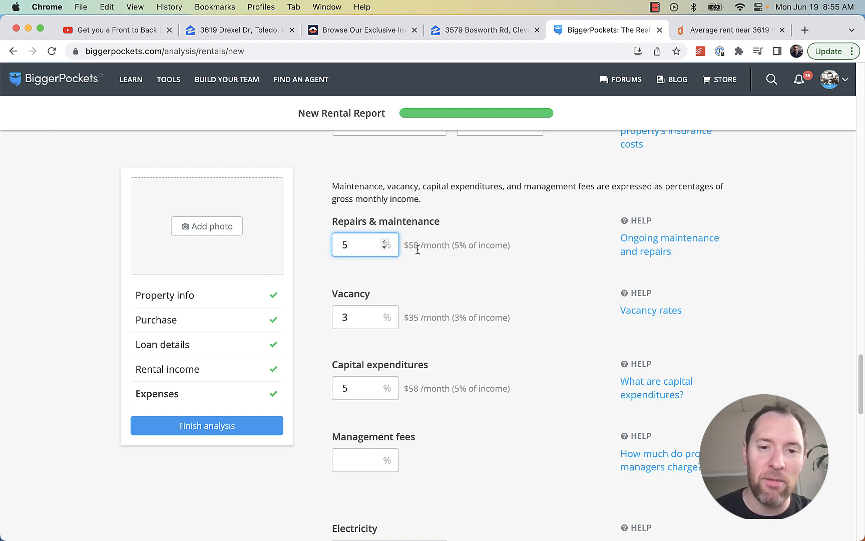
key("Delete")
type("8")
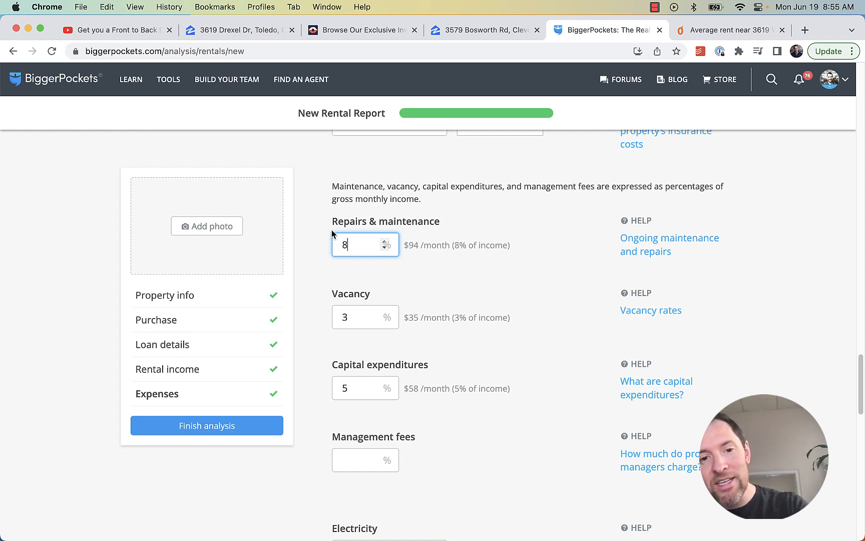
left_click_drag(419, 246, 322, 243)
type("5")
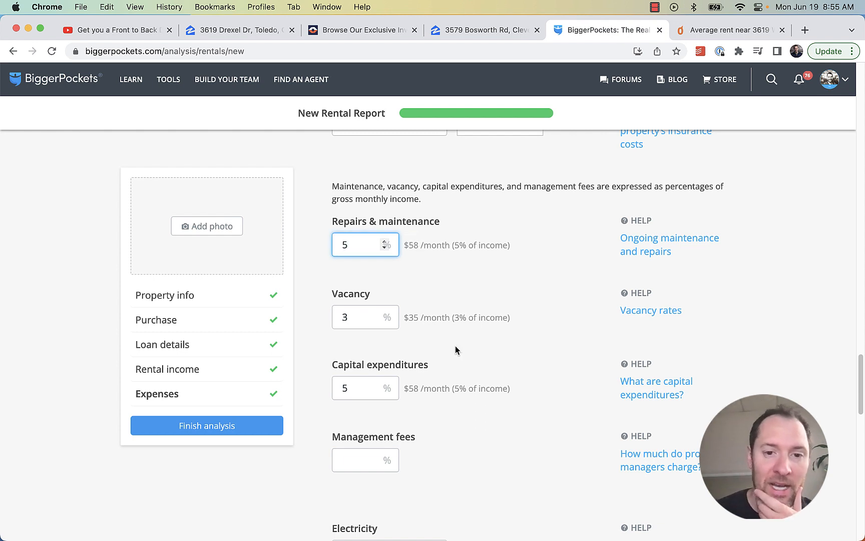
Set management fees to 10%
scroll(447, 345, "down", 1)
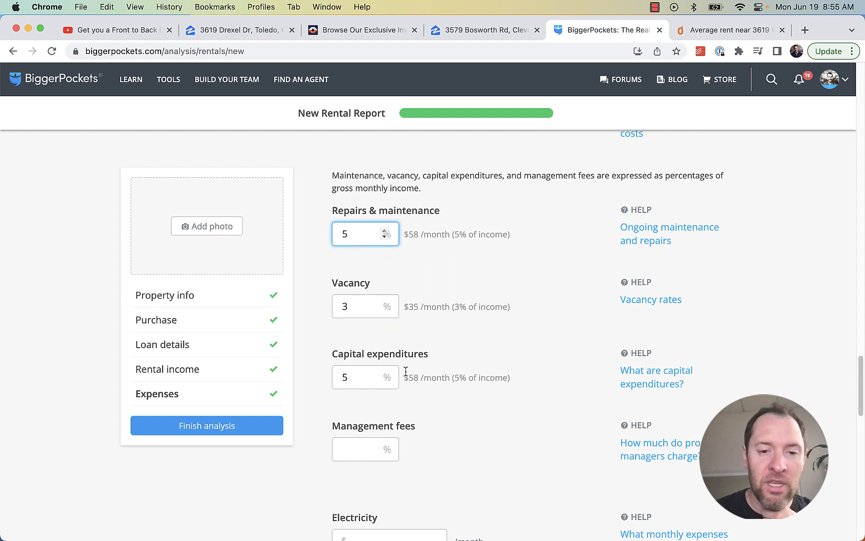
scroll(447, 363, "down", 5)
left_click(362, 396)
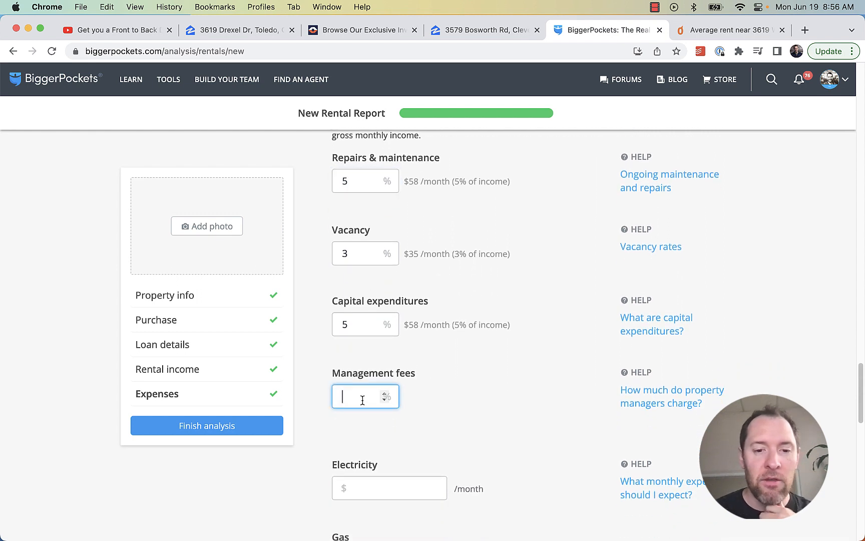
type("10")
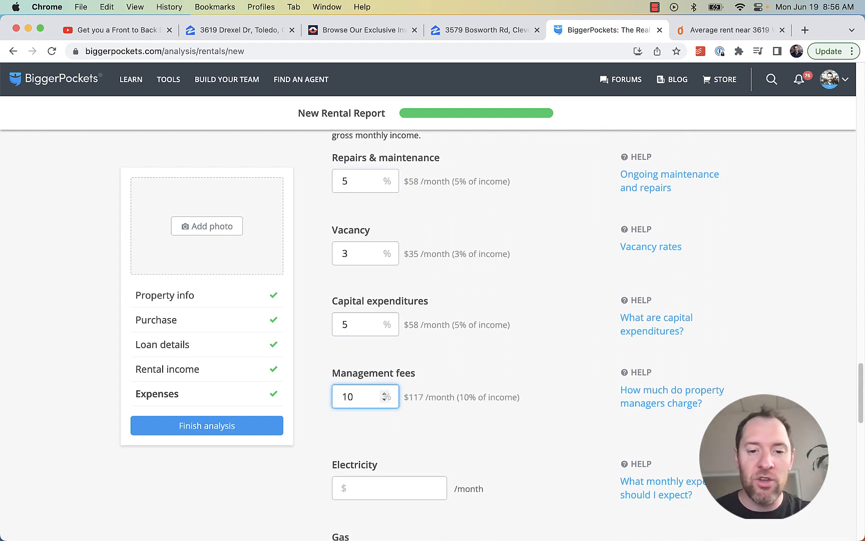
left_click(504, 440)
scroll(481, 431, "down", 3)
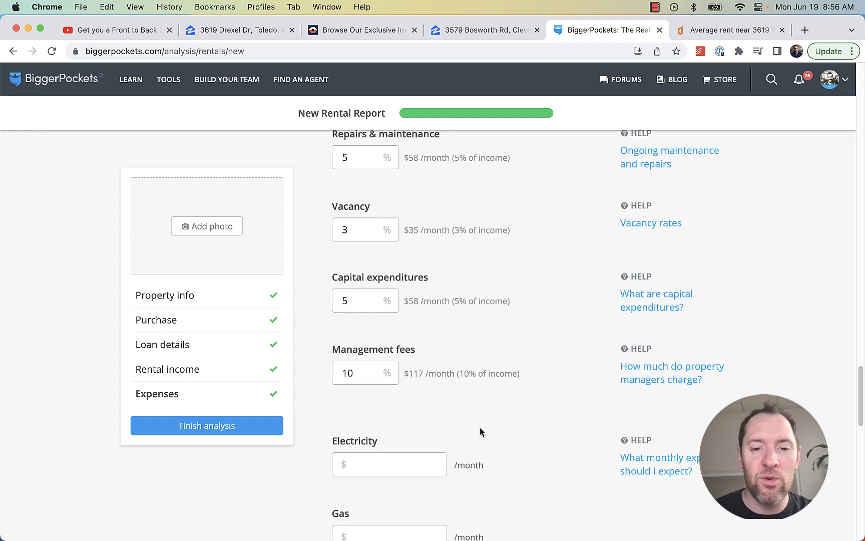
Cross-check the Rentometer averages and the duplex listing video against the report
left_click(116, 30)
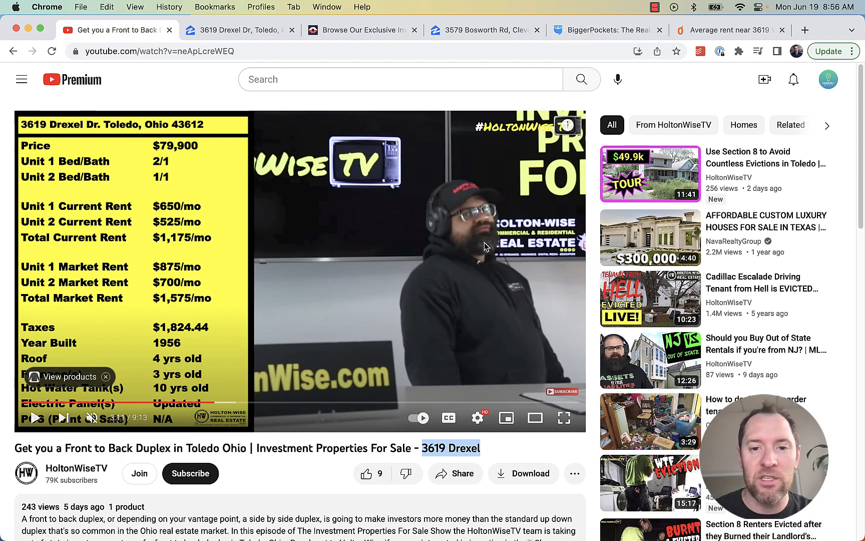
left_click(690, 29)
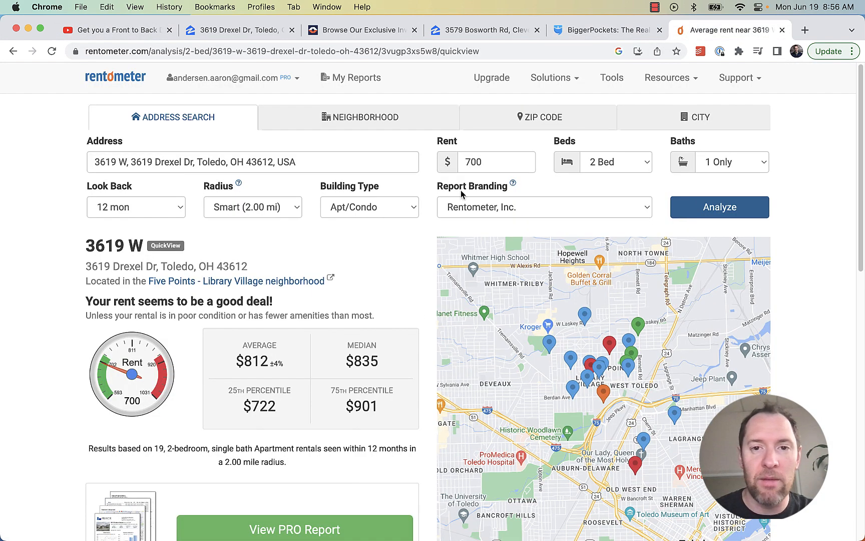
left_click(563, 31)
scroll(453, 403, "down", 10)
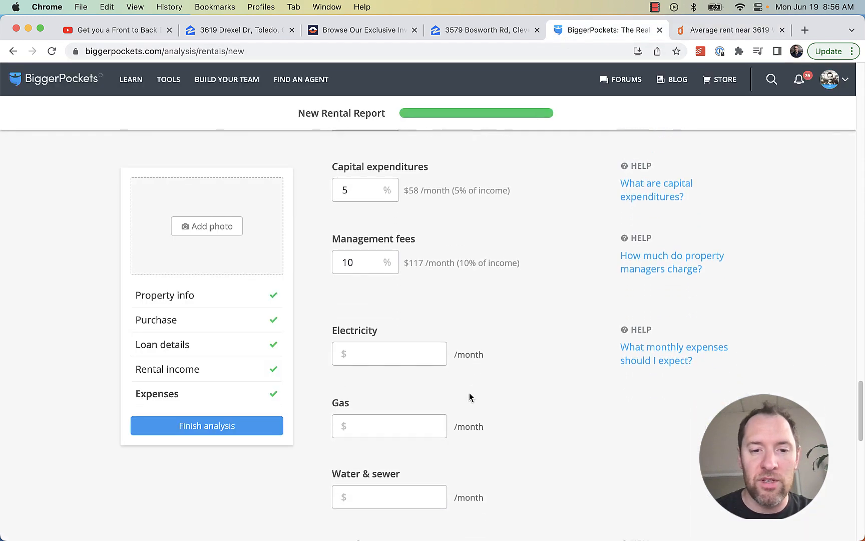
left_click(355, 318)
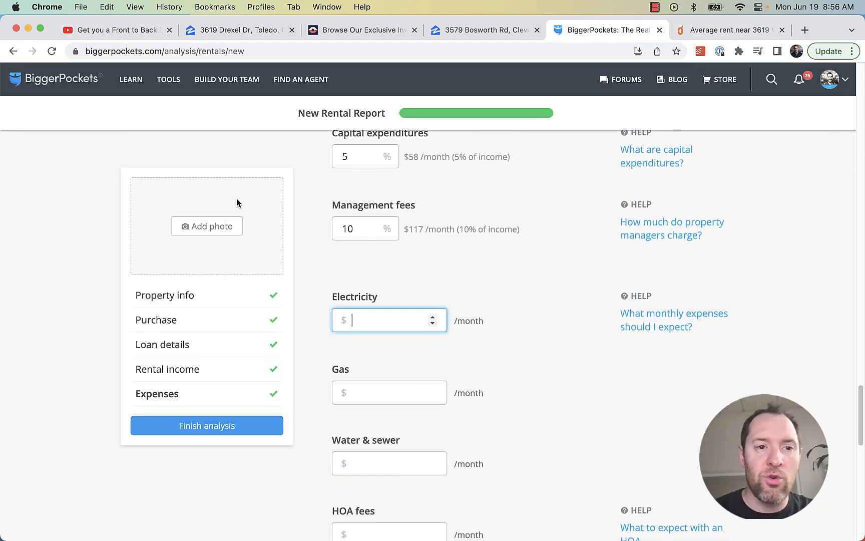
left_click(116, 30)
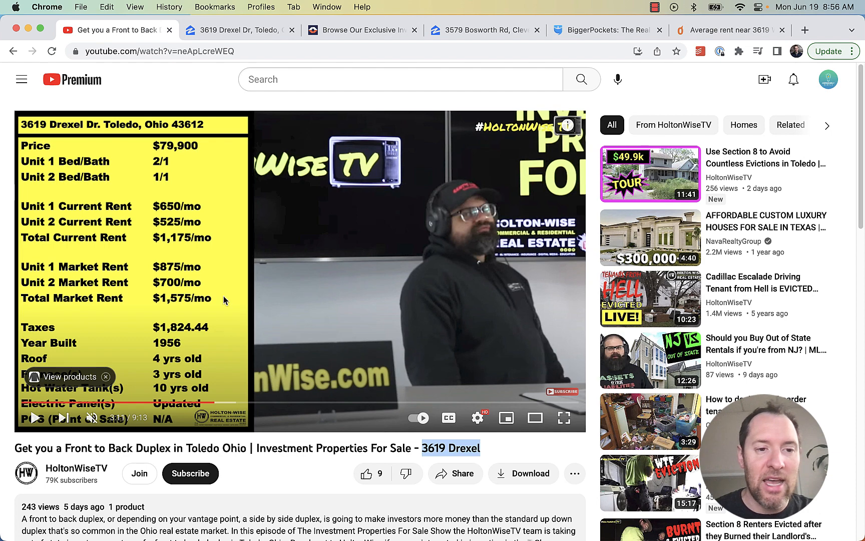
Glance at Zillow, then skim the Drexel video tour from 3:40 to the 8:04 driveway shot
left_click(258, 31)
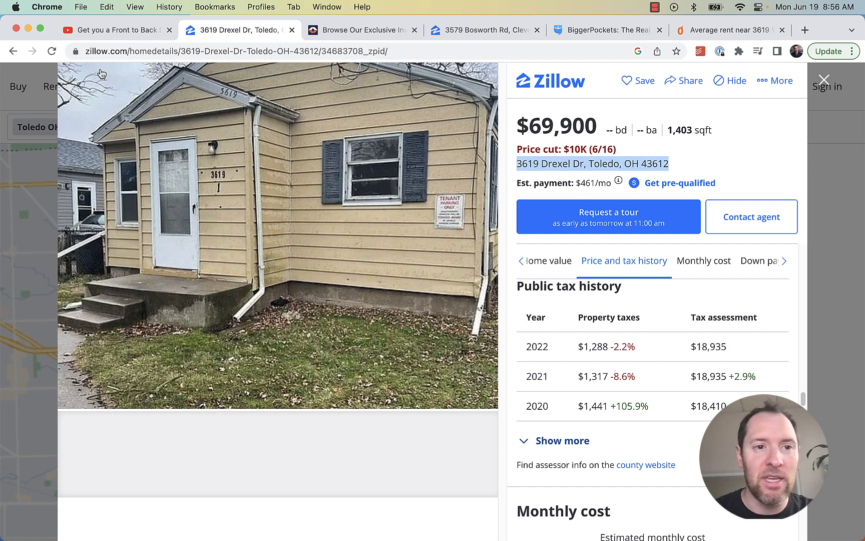
left_click(113, 27)
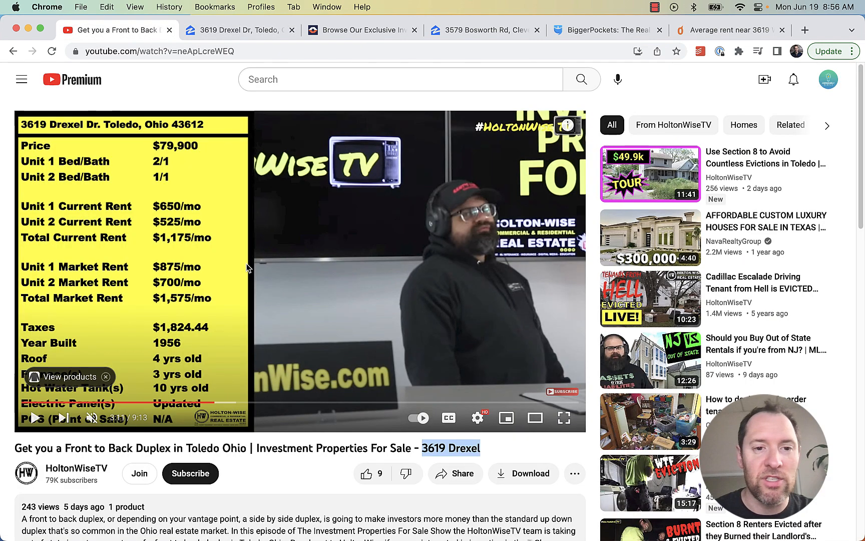
left_click(244, 403)
left_click(278, 403)
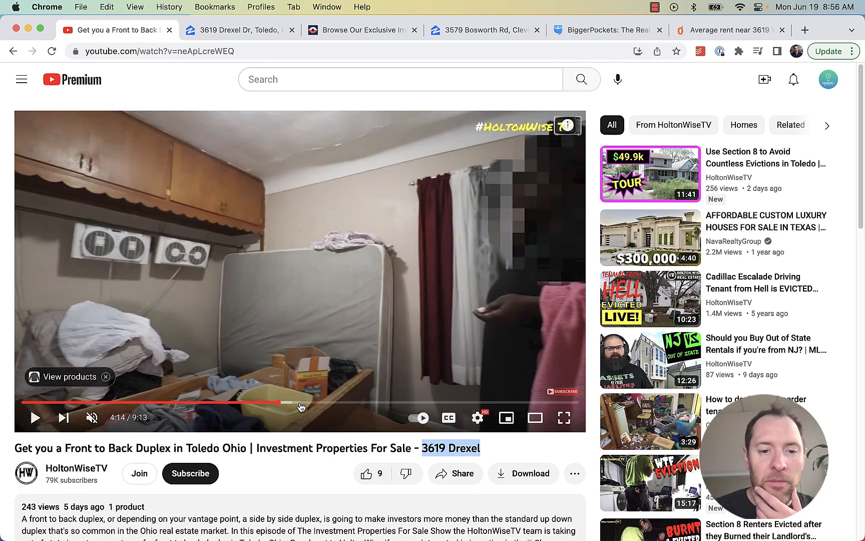
left_click(313, 403)
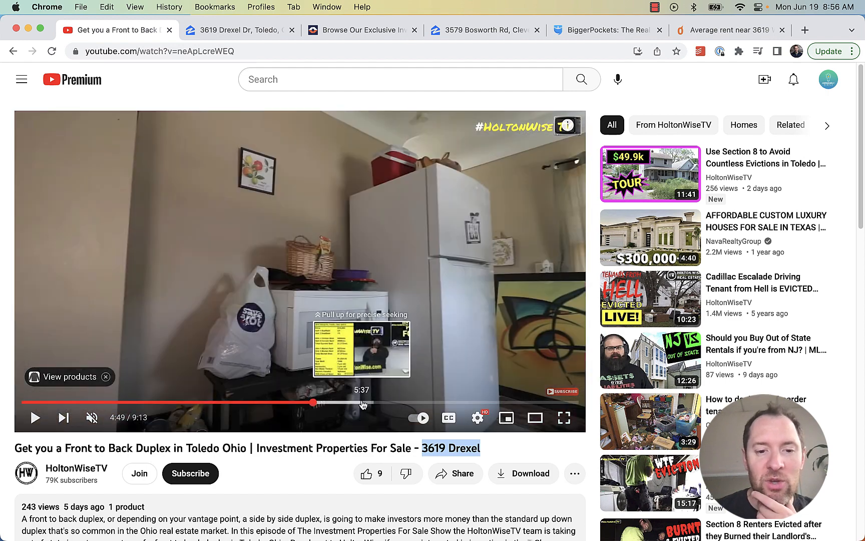
left_click(389, 403)
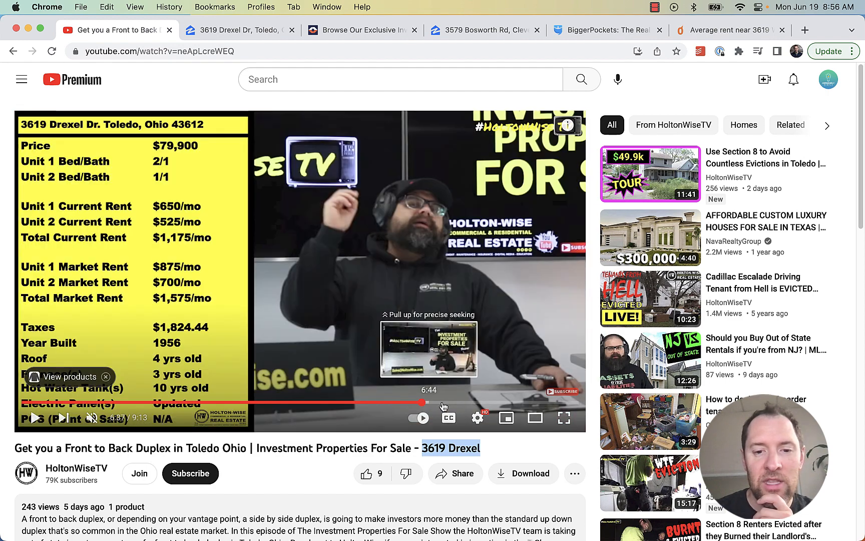
left_click(423, 403)
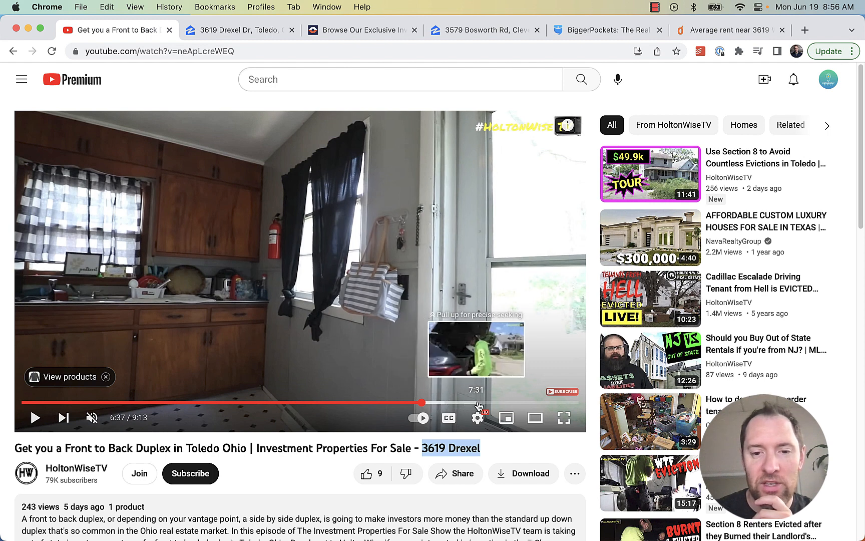
left_click(509, 402)
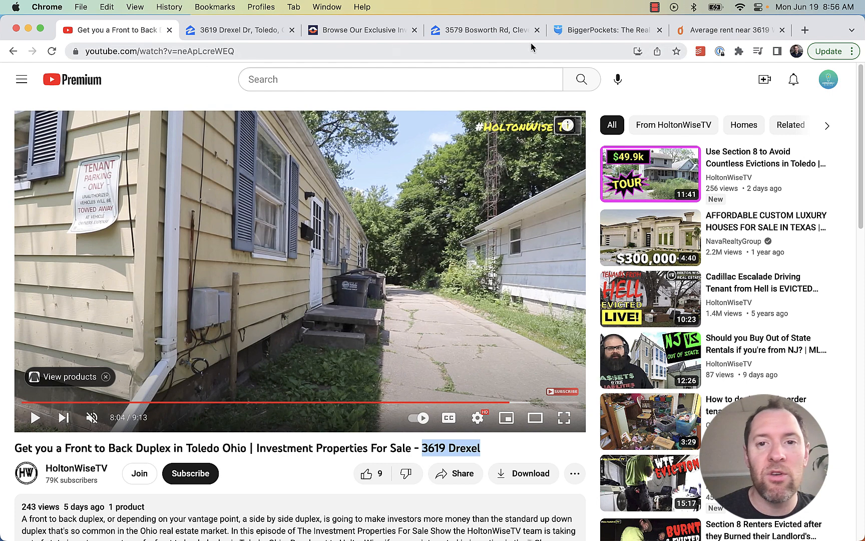
left_click(590, 31)
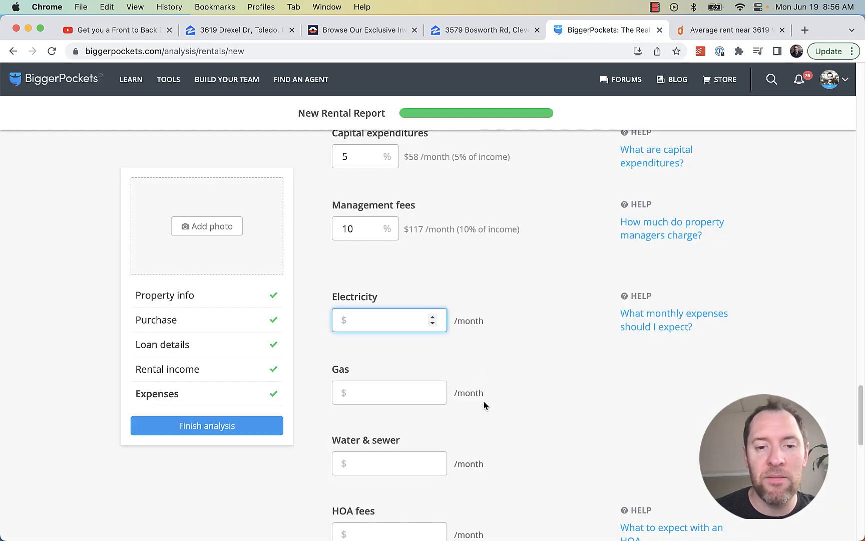
Move down through the Gas, Water & sewer and HOA fee expense fields
scroll(483, 400, "down", 3)
left_click(363, 267)
left_click(373, 350)
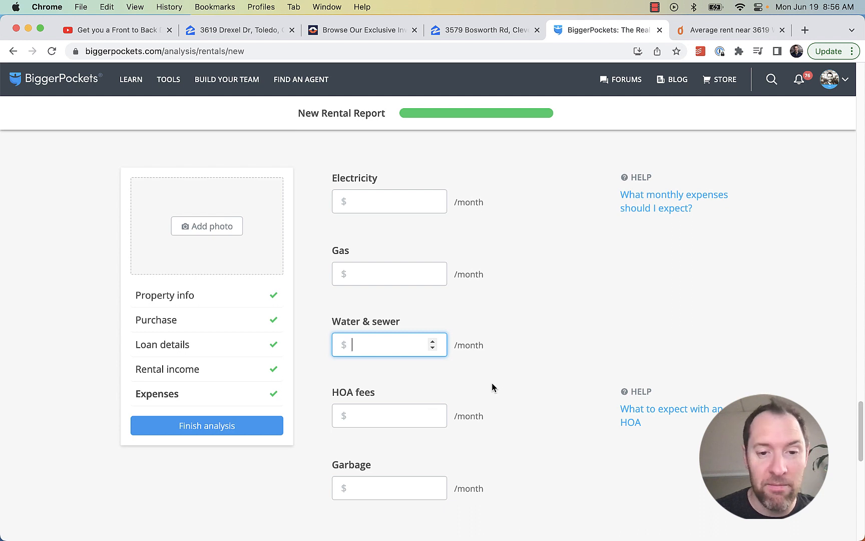
scroll(500, 348, "down", 1)
scroll(497, 333, "down", 1)
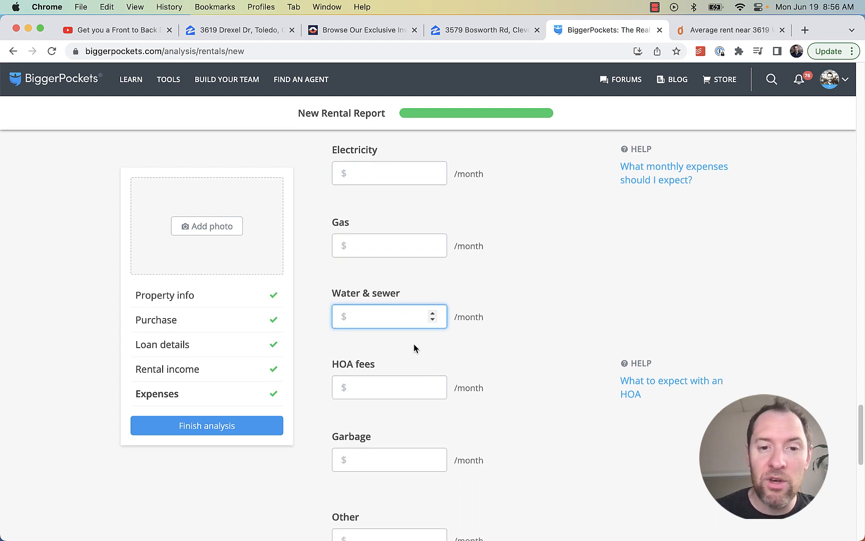
scroll(491, 381, "down", 2)
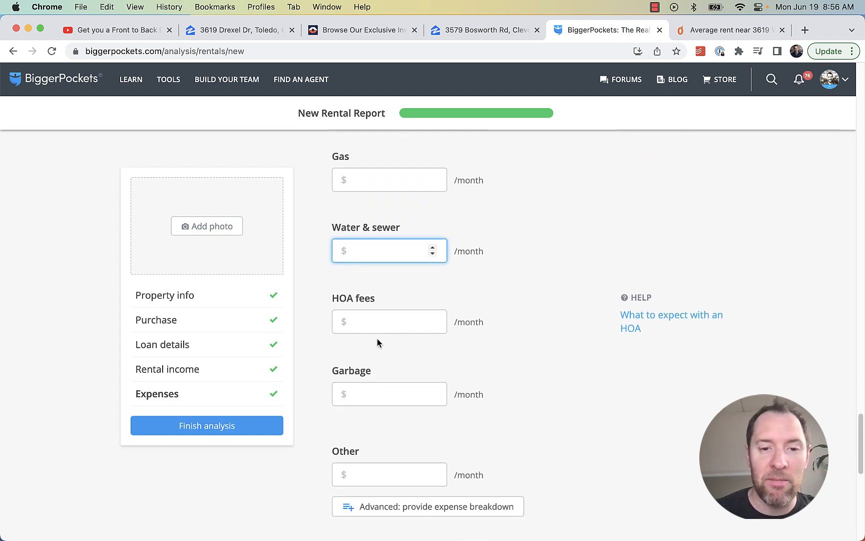
left_click(377, 326)
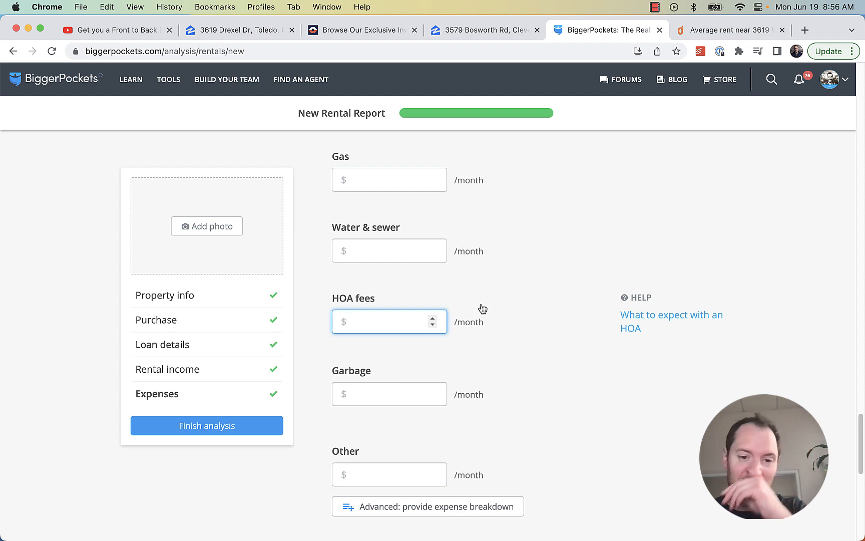
scroll(483, 309, "down", 2)
Enter $40/month garbage and $50/month other expenses, then finish the analysis
left_click(375, 314)
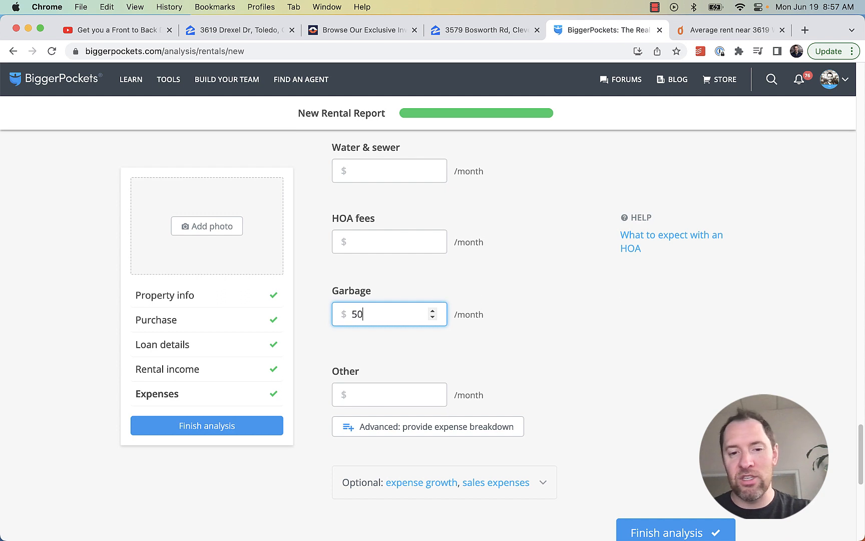
left_click(369, 394)
scroll(469, 359, "up", 3)
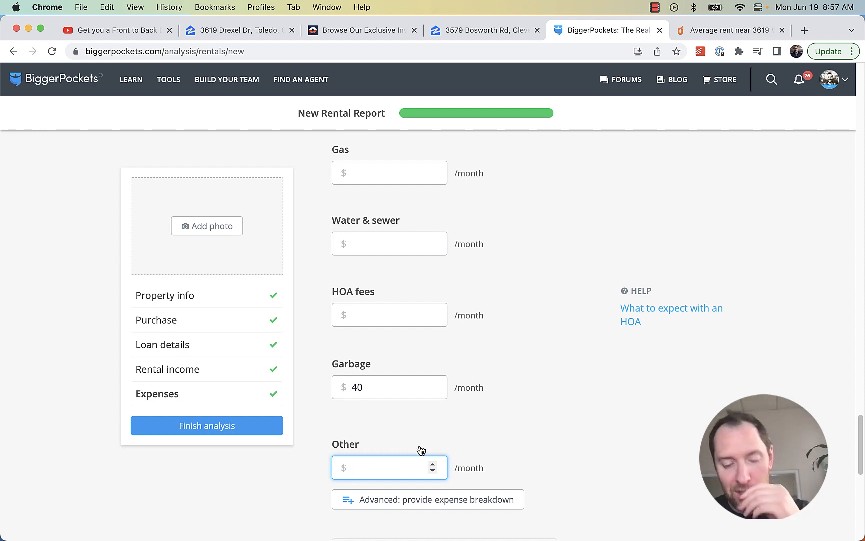
type("50")
left_click(550, 434)
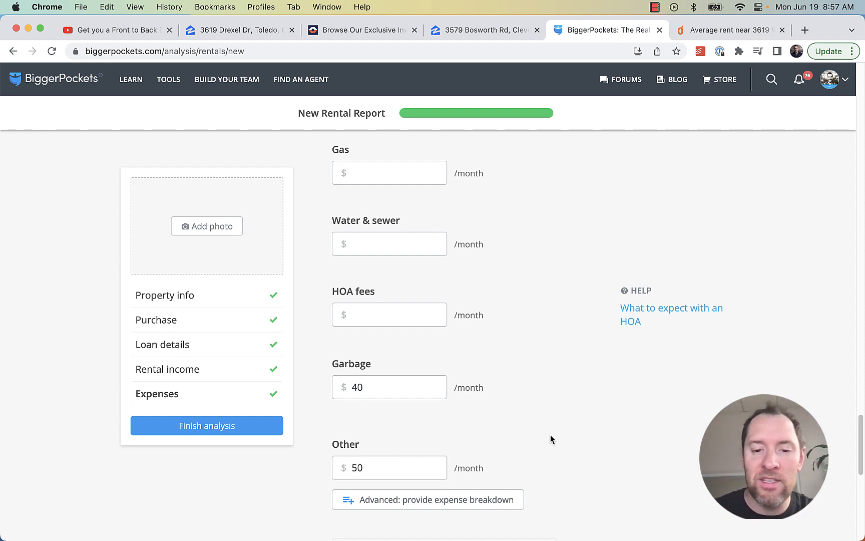
scroll(586, 435, "down", 5)
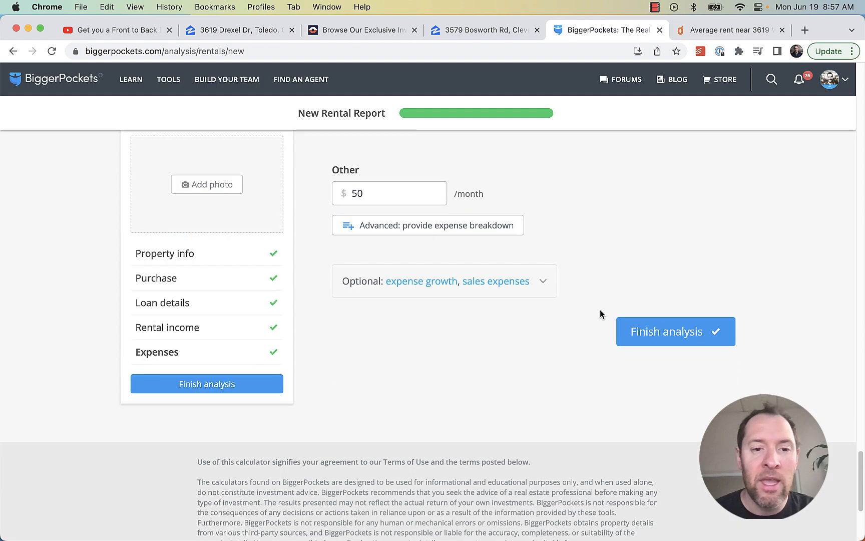
scroll(601, 313, "up", 19)
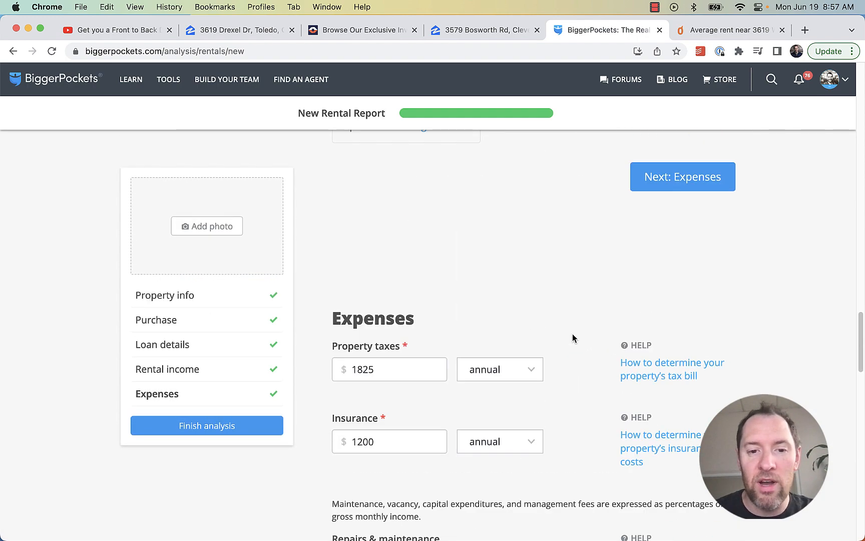
scroll(601, 320, "down", 10)
scroll(677, 266, "up", 4)
left_click(669, 342)
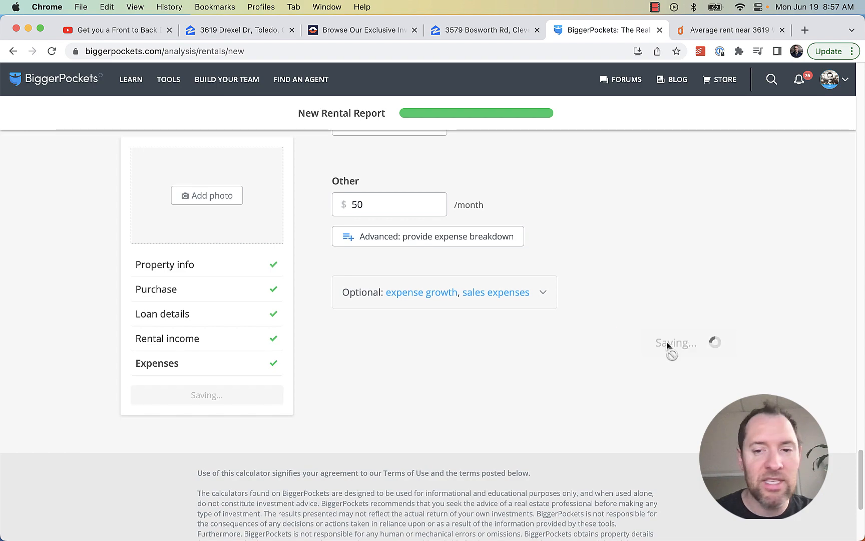
Review the report's $159/mo cash flow and 9.3% CoC ROI figures
scroll(615, 302, "up", 7)
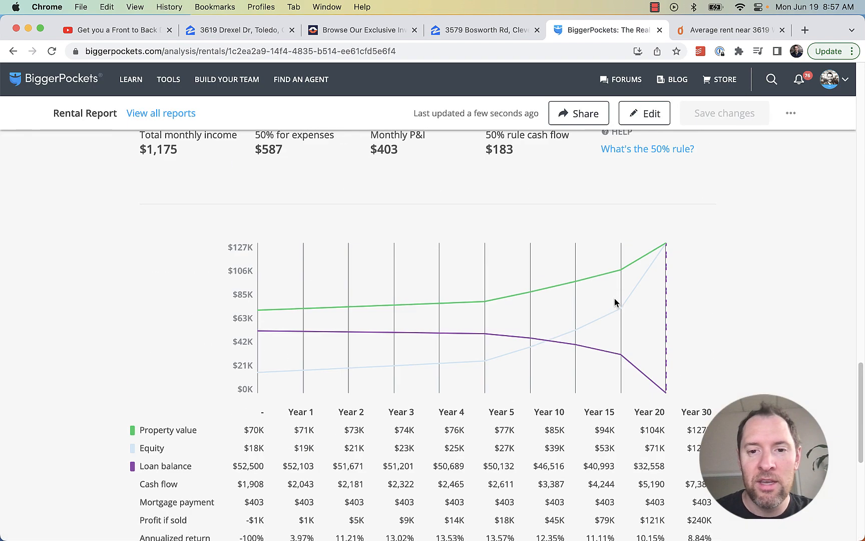
scroll(611, 303, "up", 15)
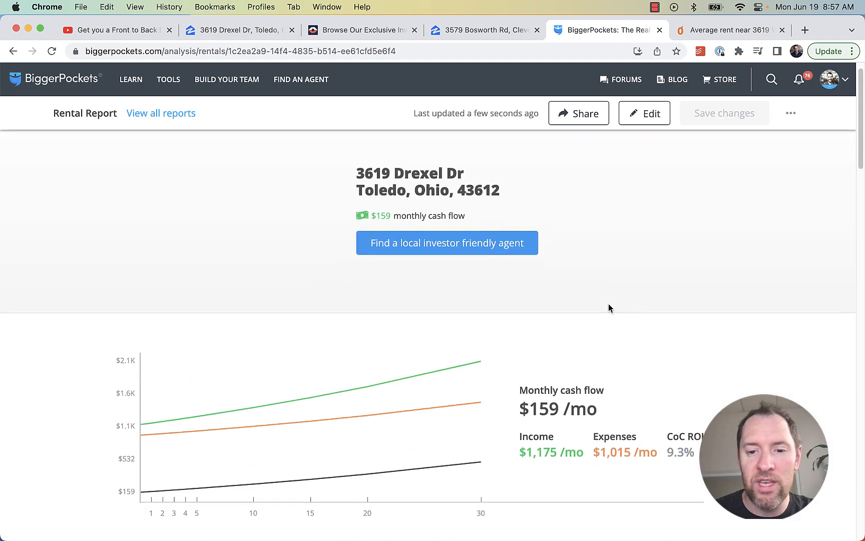
scroll(606, 290, "down", 5)
scroll(596, 281, "up", 3)
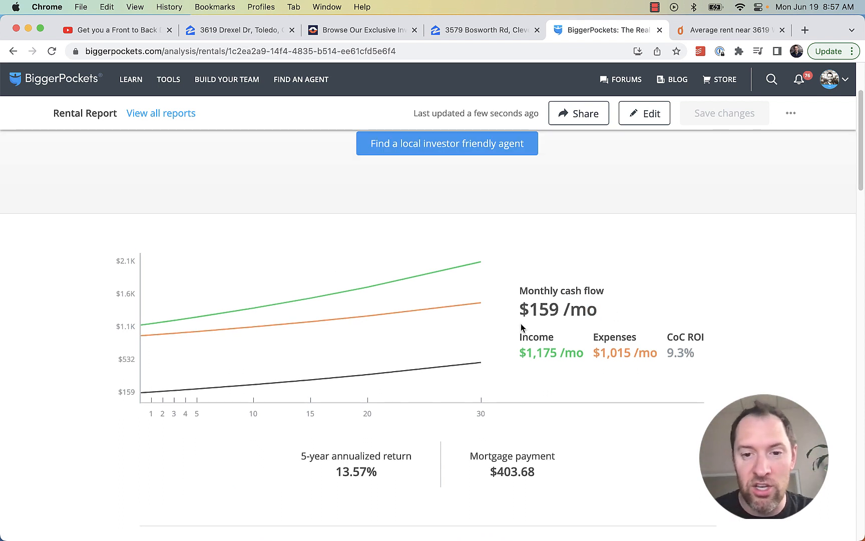
left_click_drag(521, 327, 521, 313)
left_click(593, 318)
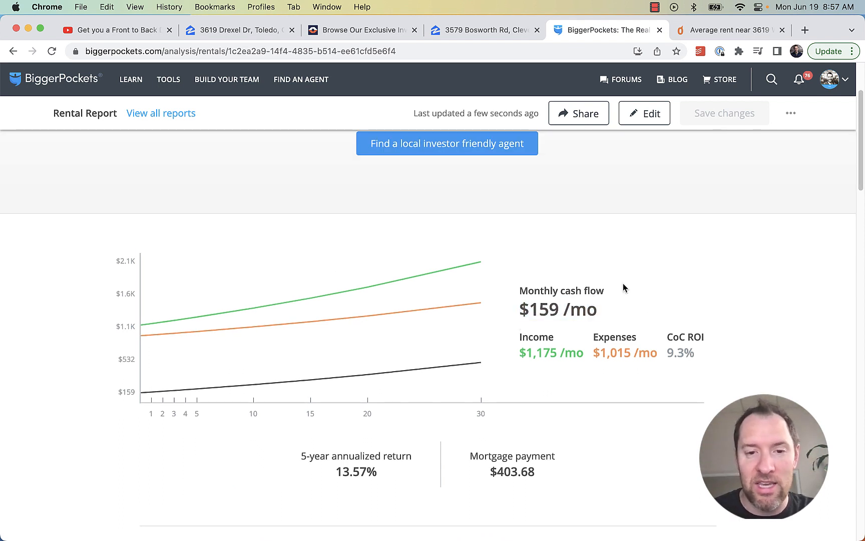
scroll(532, 293, "up", 2)
scroll(531, 294, "down", 10)
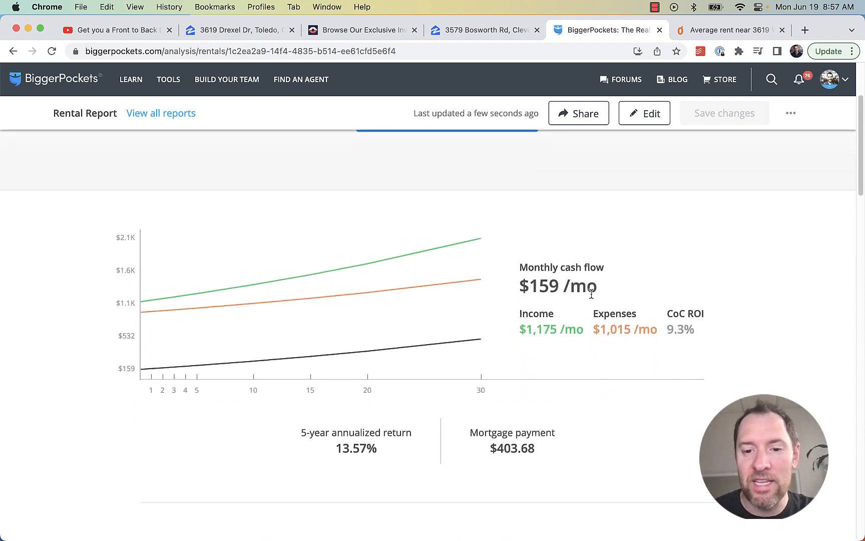
scroll(612, 314, "up", 5)
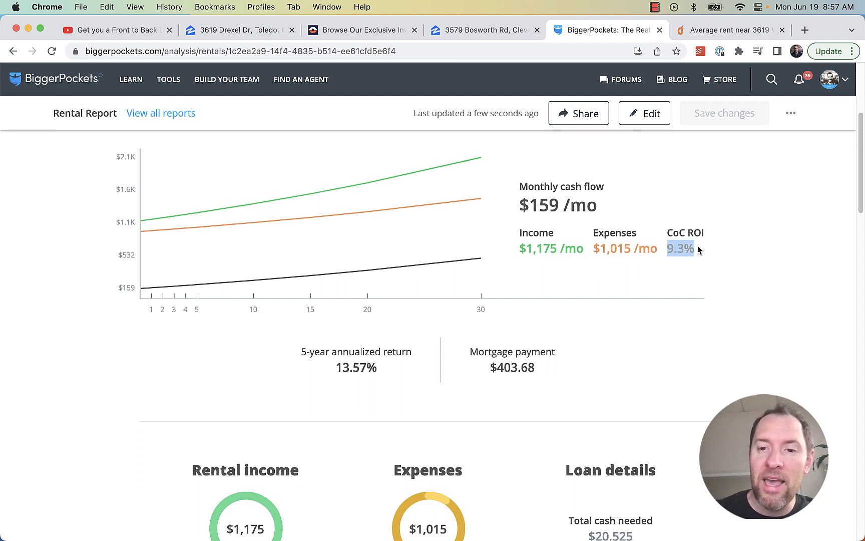
left_click_drag(686, 245, 670, 251)
left_click(676, 251)
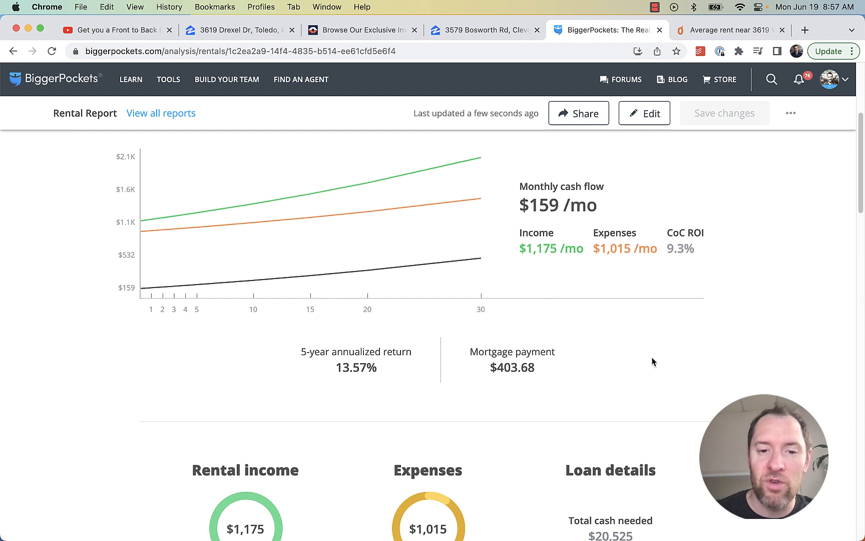
Highlight the $159/mo monthly cash flow in the report summary several times
scroll(660, 355, "down", 3)
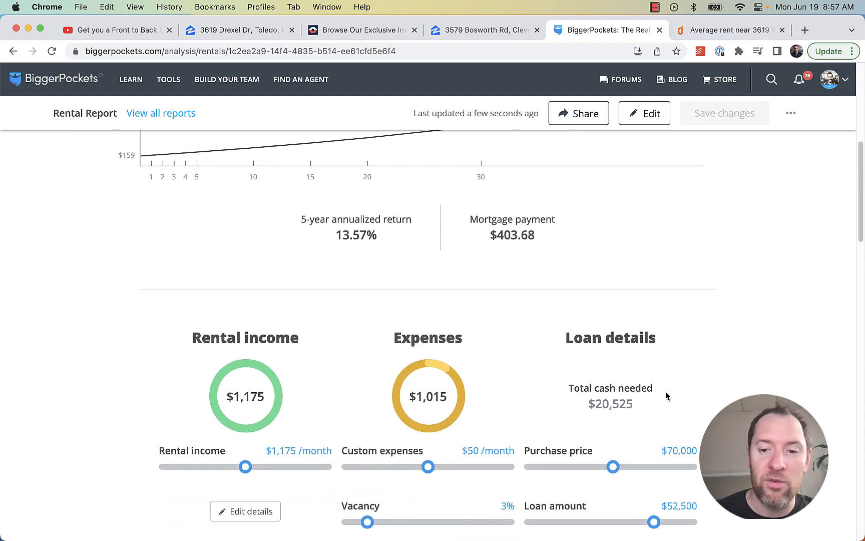
left_click_drag(644, 411, 583, 405)
scroll(599, 305, "up", 2)
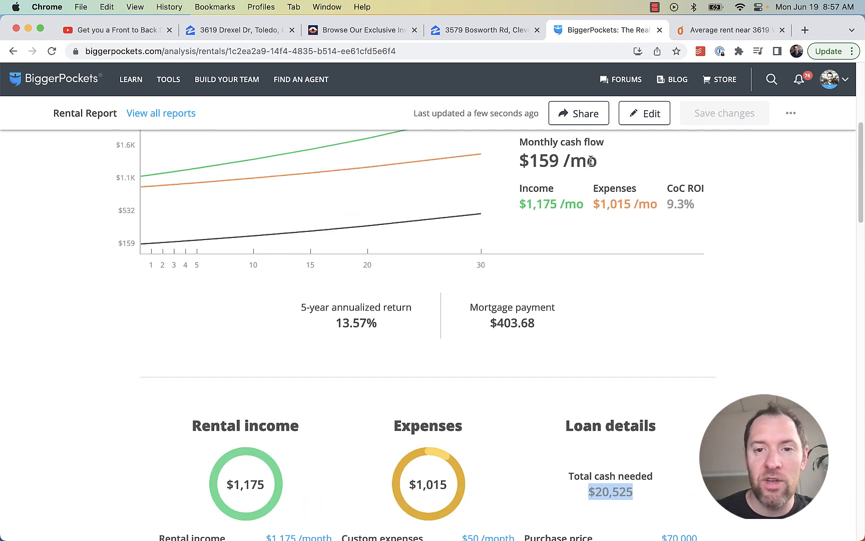
left_click_drag(592, 161, 499, 159)
triple_click(565, 159)
left_click(569, 160)
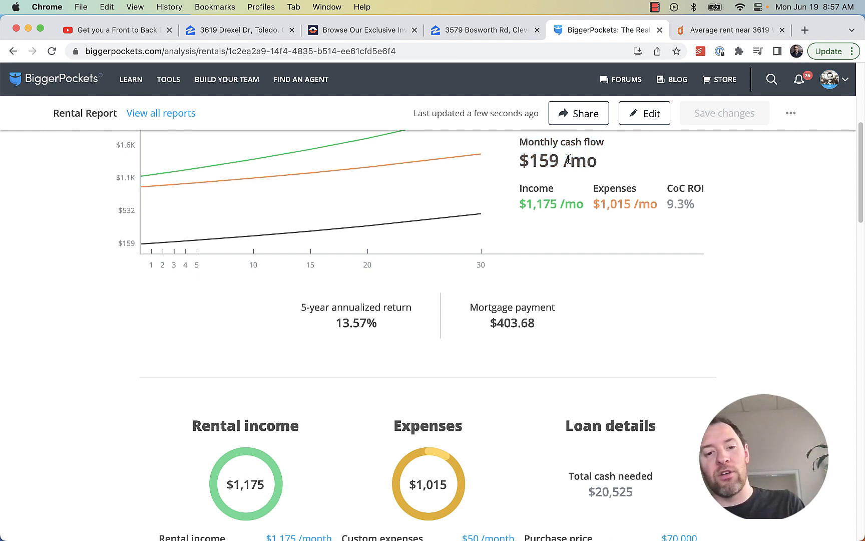
scroll(599, 220, "up", 1)
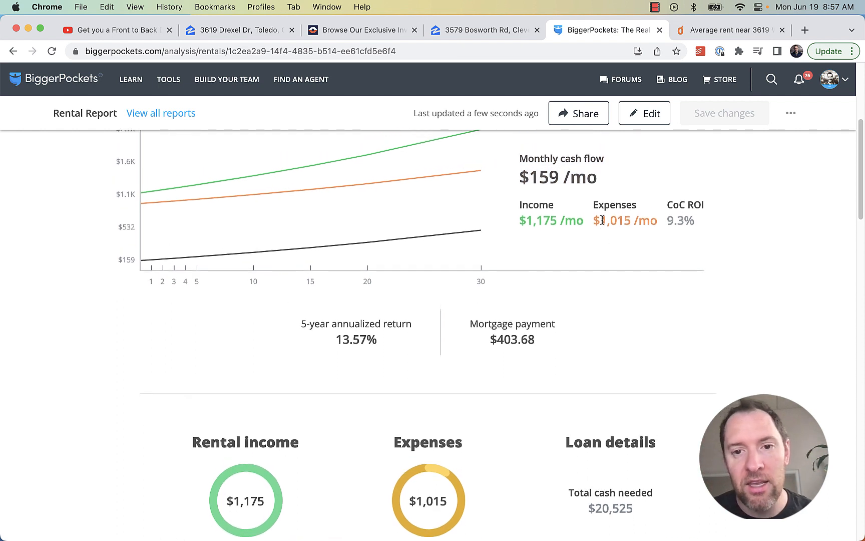
left_click_drag(572, 181, 511, 182)
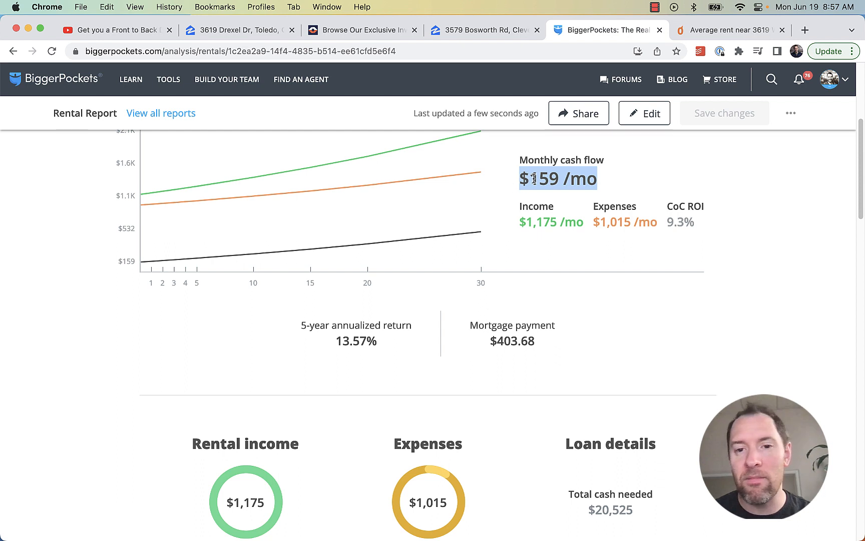
left_click(575, 179)
left_click_drag(605, 185, 523, 184)
left_click(586, 190)
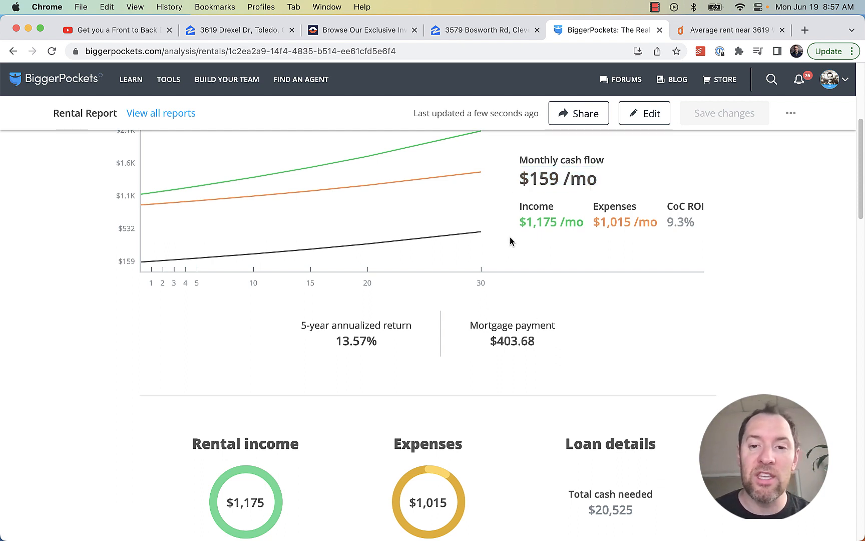
left_click_drag(600, 180, 500, 181)
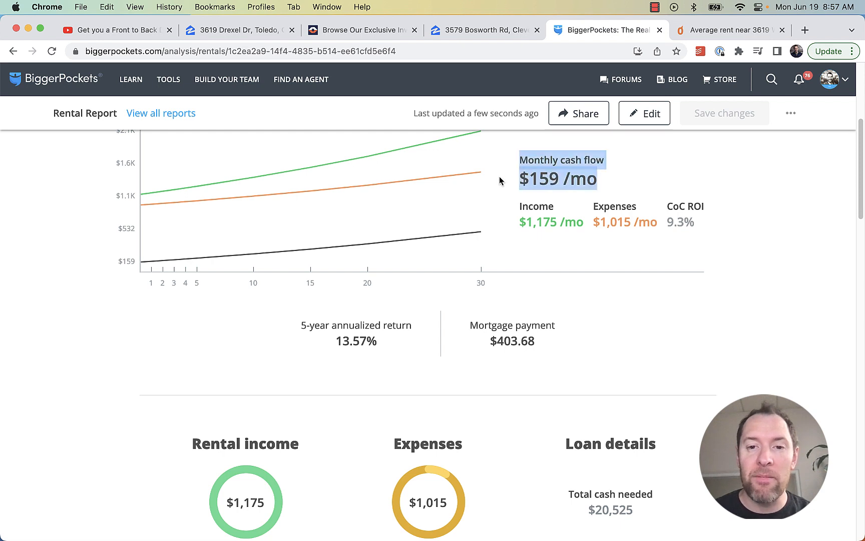
left_click(542, 172)
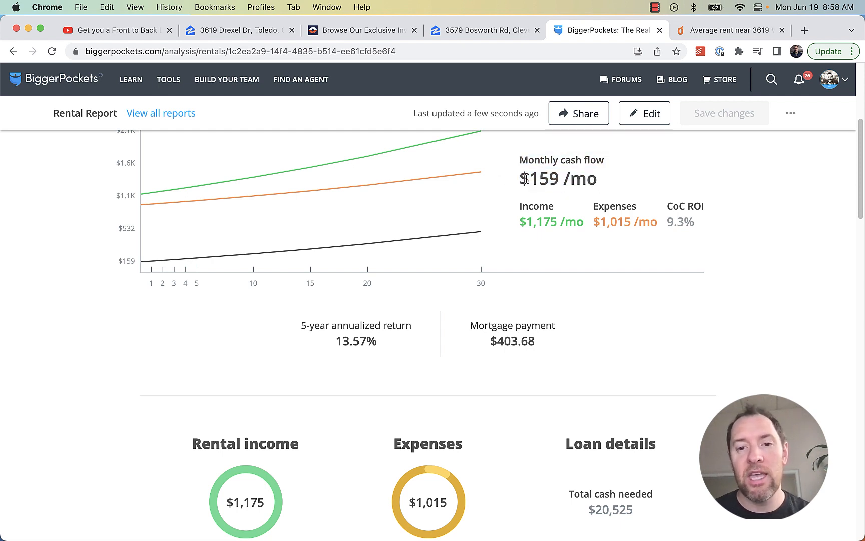
left_click_drag(522, 178, 605, 184)
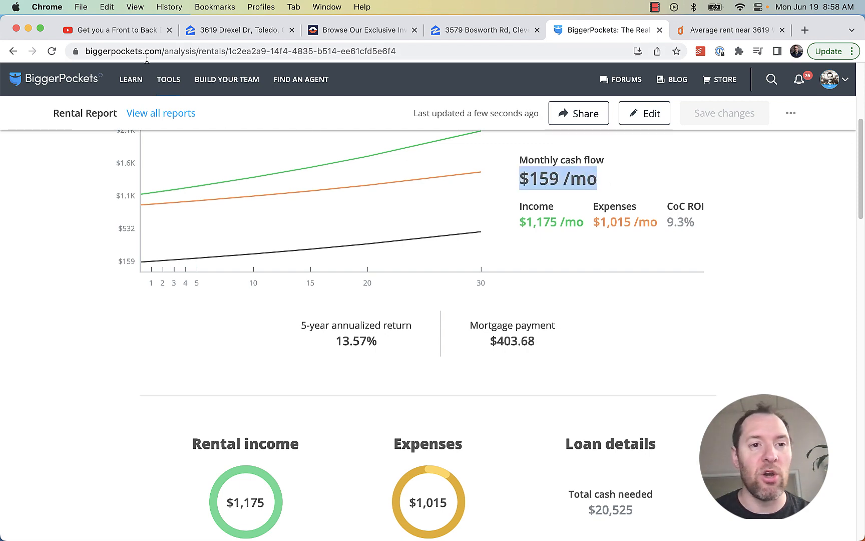
Compare the report with the property info sheet in the YouTube video
left_click(131, 31)
left_click_drag(165, 402, 215, 402)
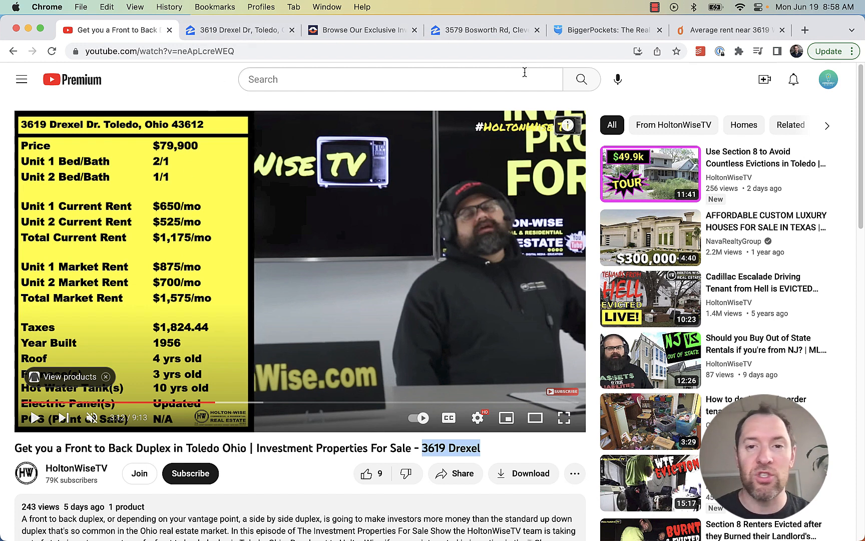
left_click(583, 36)
left_click(581, 313)
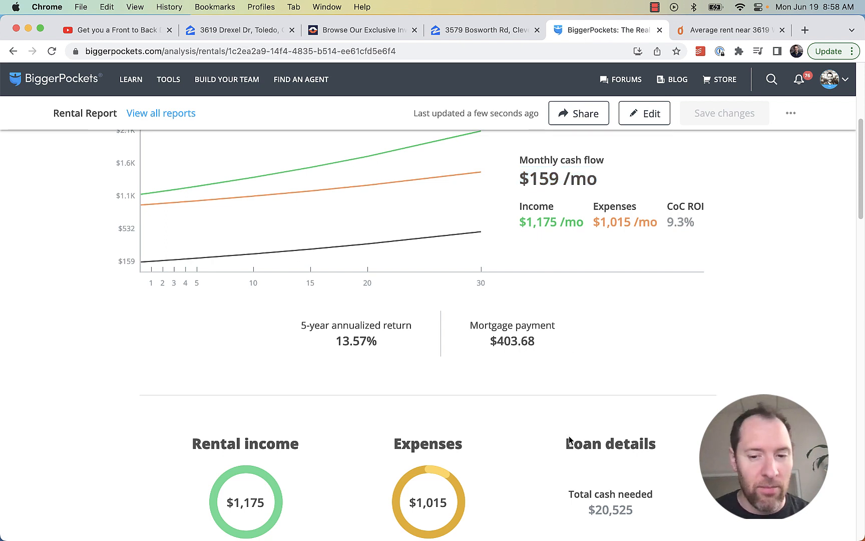
Point out the $20,525 total cash needed and scan the report once more
left_click_drag(647, 516, 589, 488)
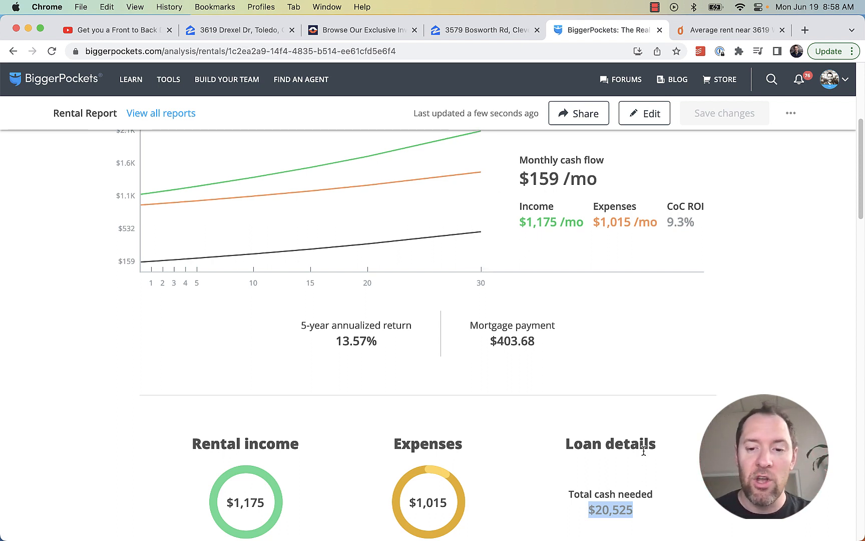
left_click_drag(649, 505, 587, 510)
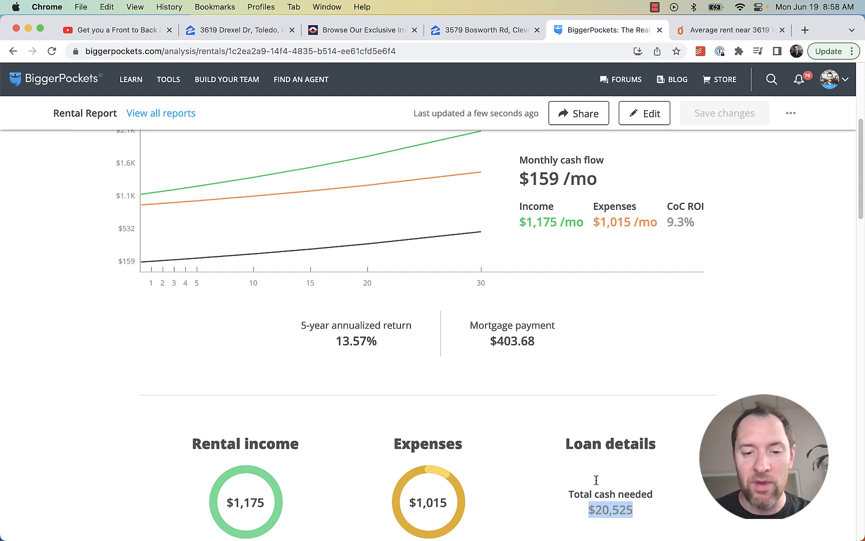
scroll(671, 424, "down", 3)
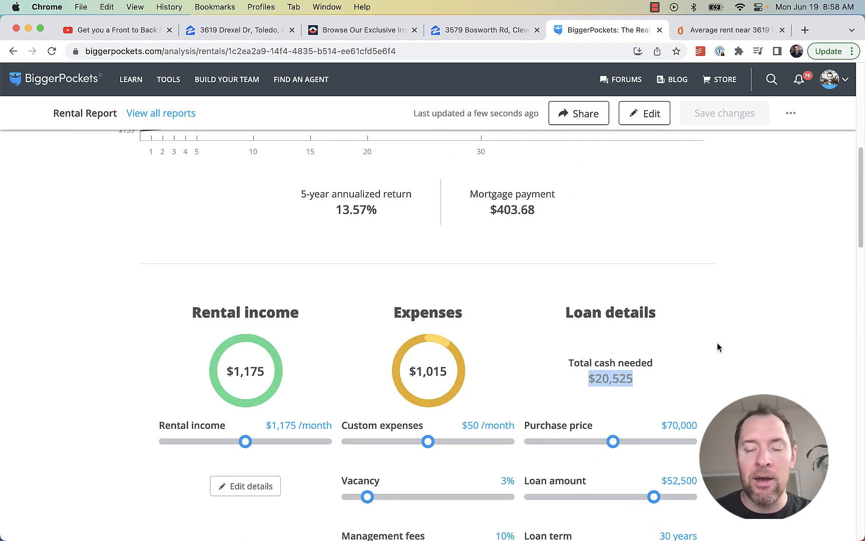
scroll(716, 346, "up", 3)
scroll(714, 346, "up", 2)
left_click_drag(598, 253, 507, 253)
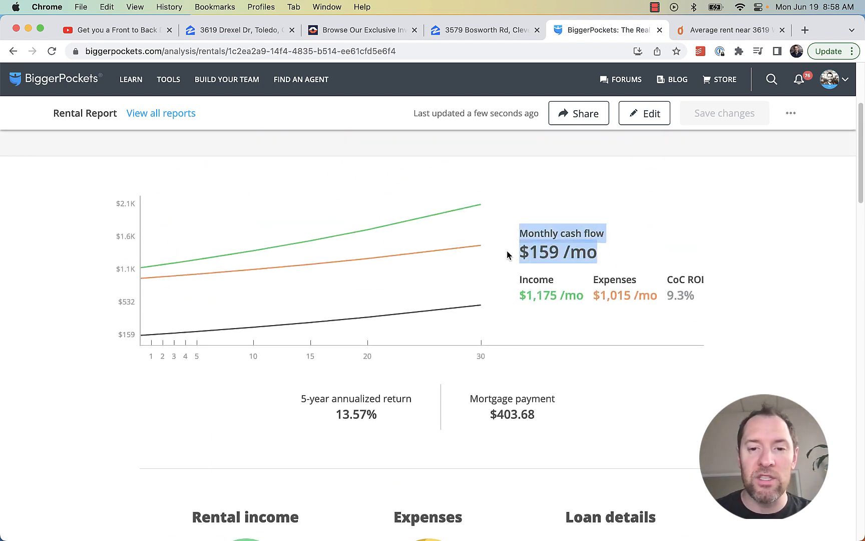
left_click(532, 246)
scroll(627, 268, "up", 4)
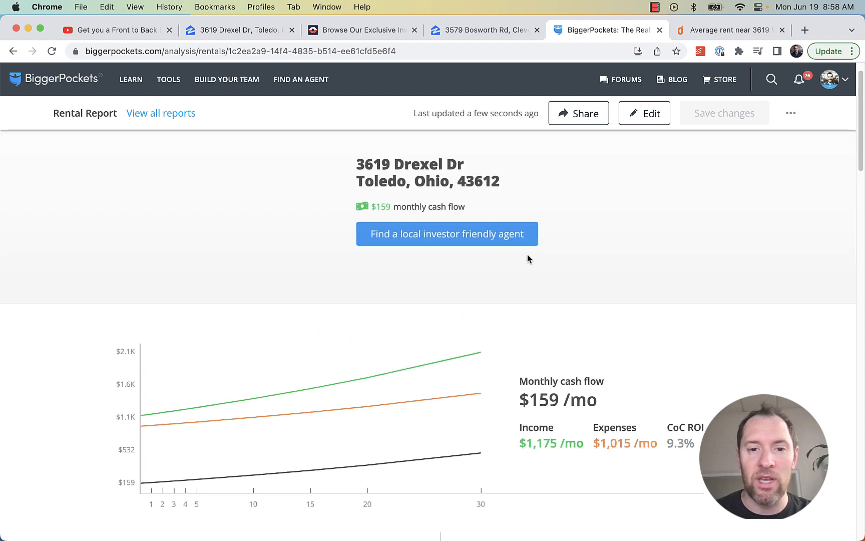
scroll(459, 299, "down", 8)
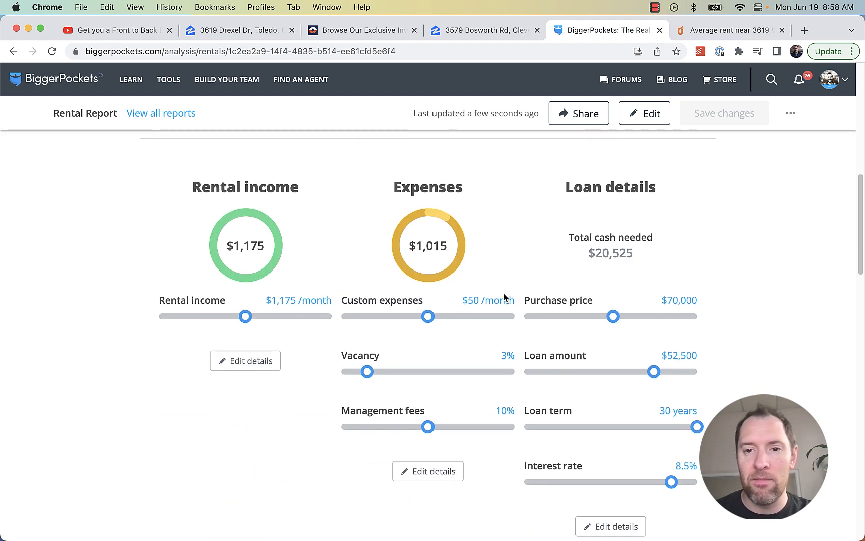
scroll(542, 258, "up", 5)
Reopen the Drexel Dr report for editing and select the $1175 gross monthly income field
left_click(644, 113)
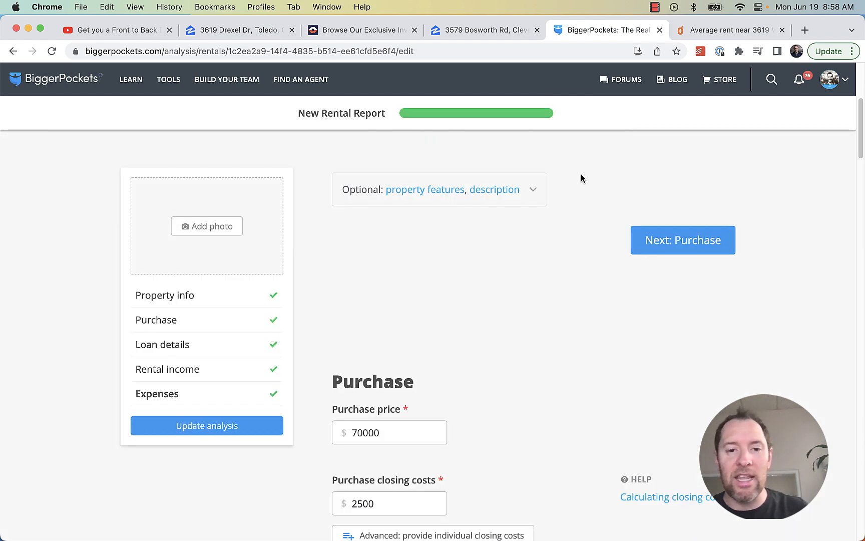
scroll(523, 273, "down", 15)
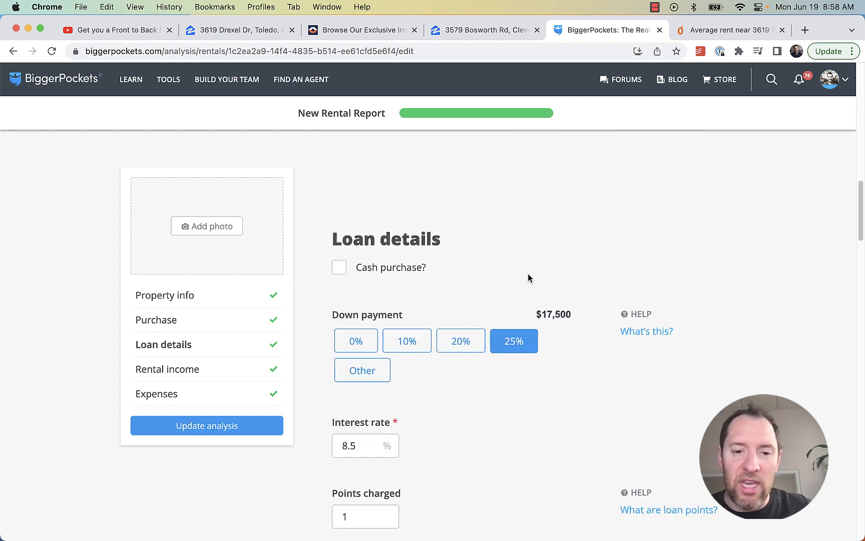
scroll(527, 278, "down", 8)
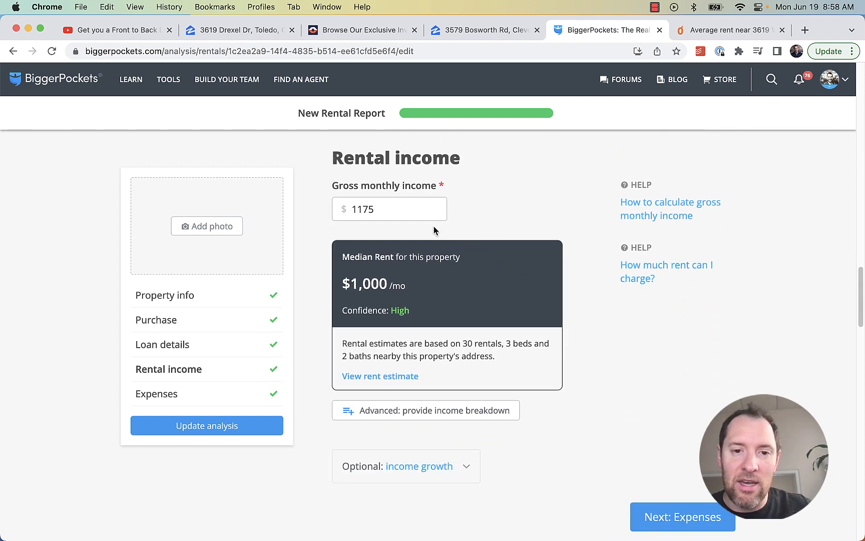
left_click(364, 210)
Check the YouTube listing video and Rentometer rent analysis, then return to the report
left_click(95, 35)
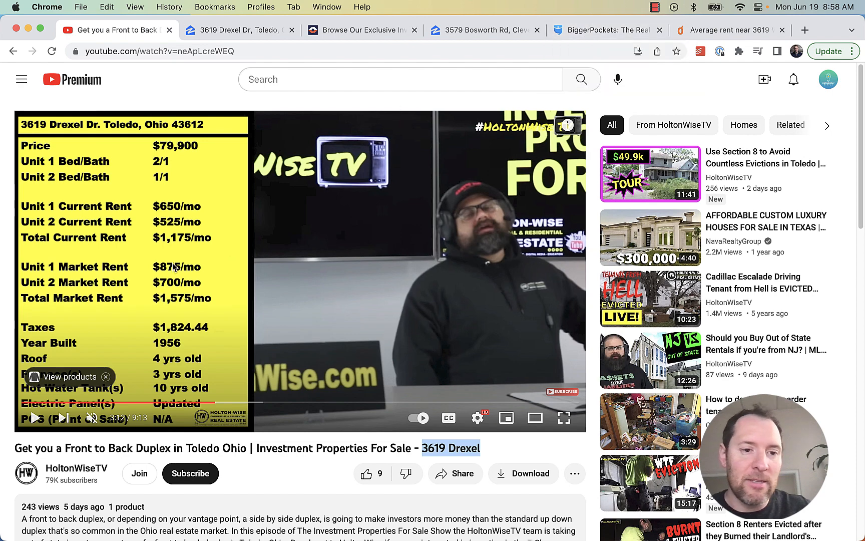
left_click(714, 32)
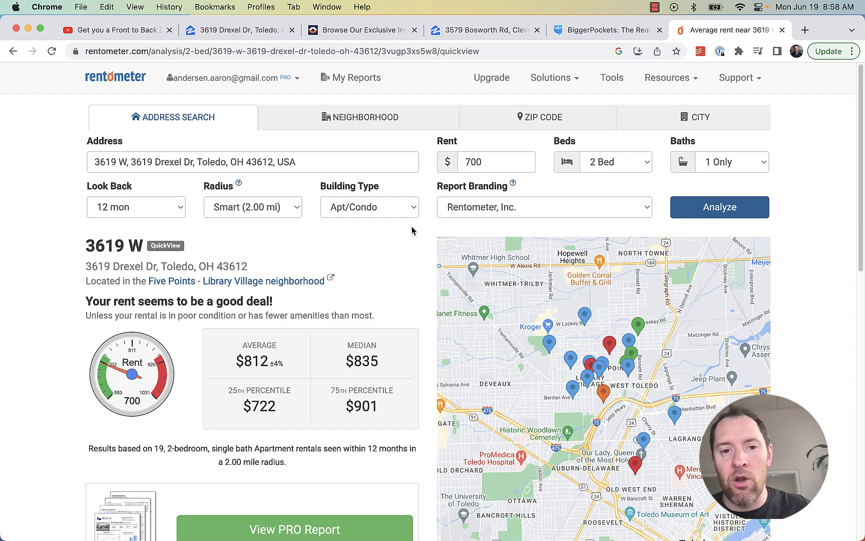
left_click(139, 27)
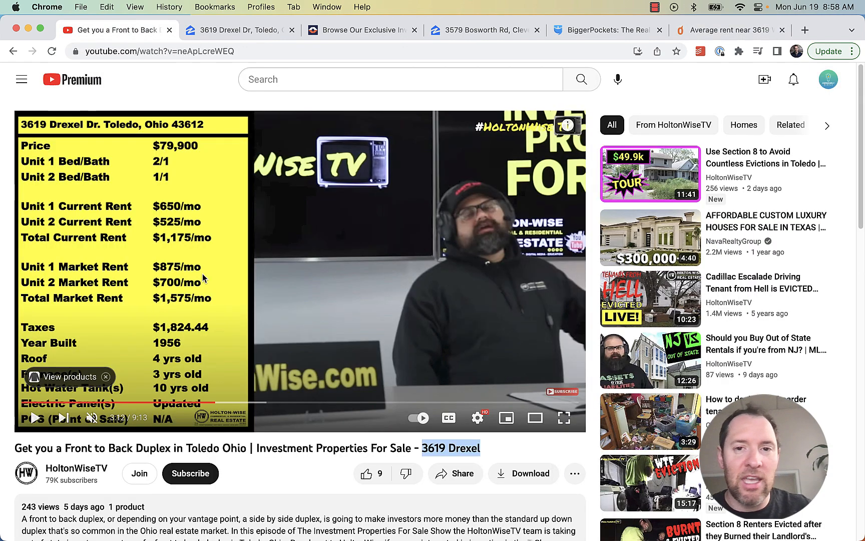
left_click(592, 31)
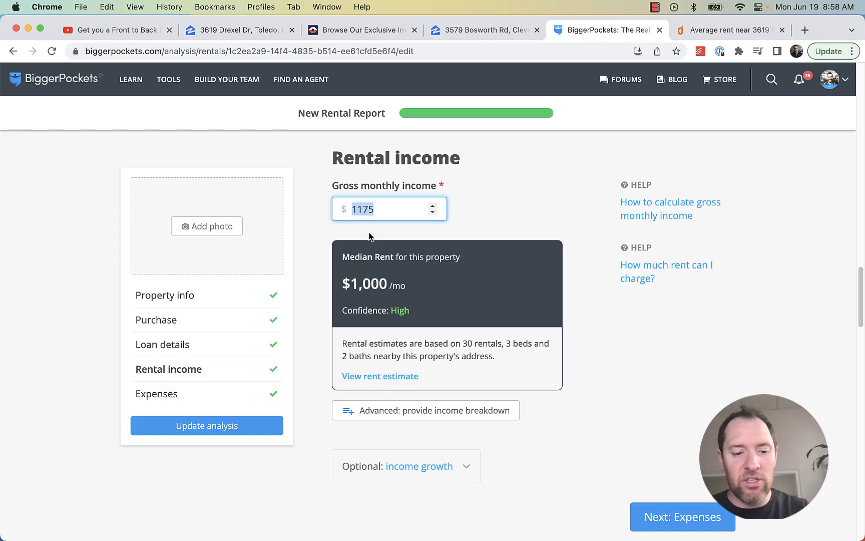
Enter 1500 as gross monthly income and update the analysis to $409/mo cash flow
type("1")
left_click(614, 355)
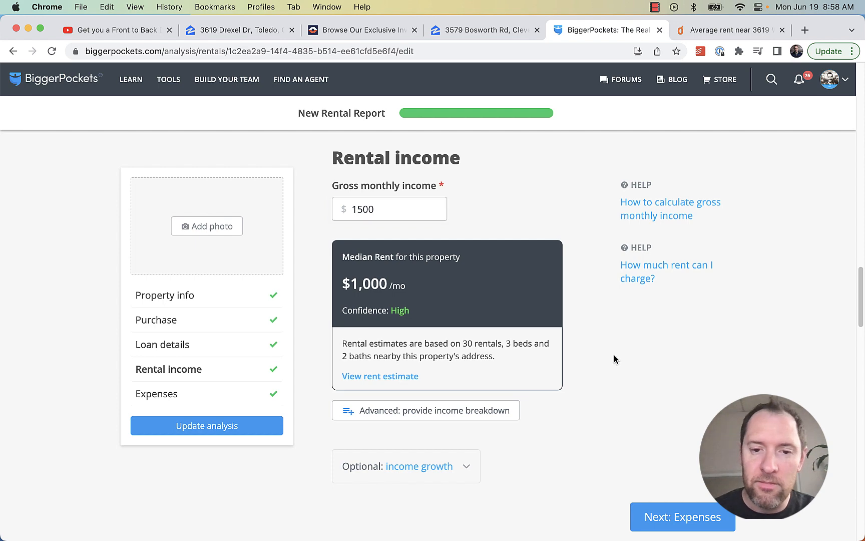
scroll(648, 442, "down", 2)
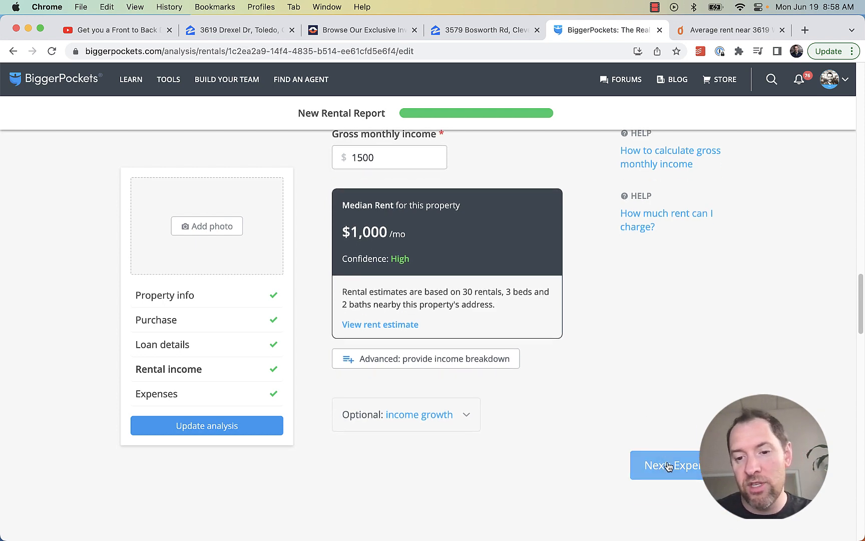
left_click(661, 460)
left_click(261, 426)
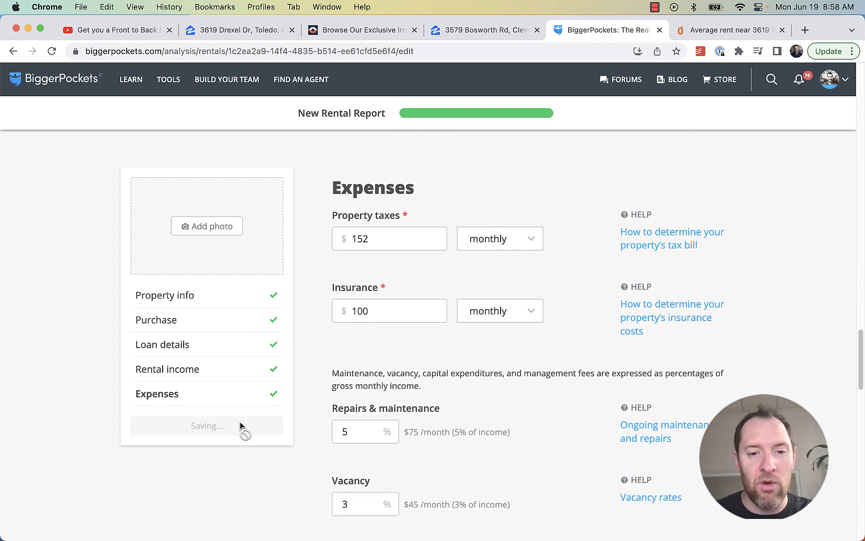
scroll(665, 332, "up", 20)
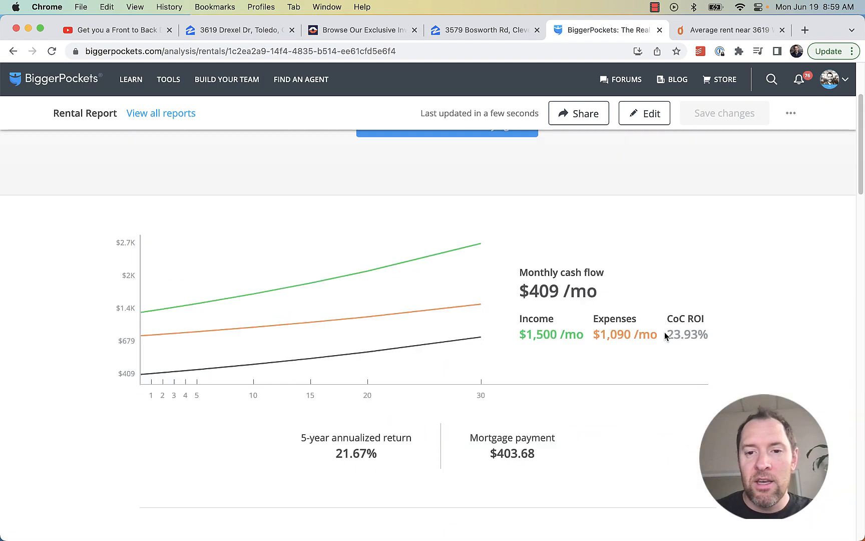
Highlight the new $409/mo monthly cash flow and the $20,525 total cash needed
scroll(671, 331, "down", 7)
scroll(676, 340, "up", 4)
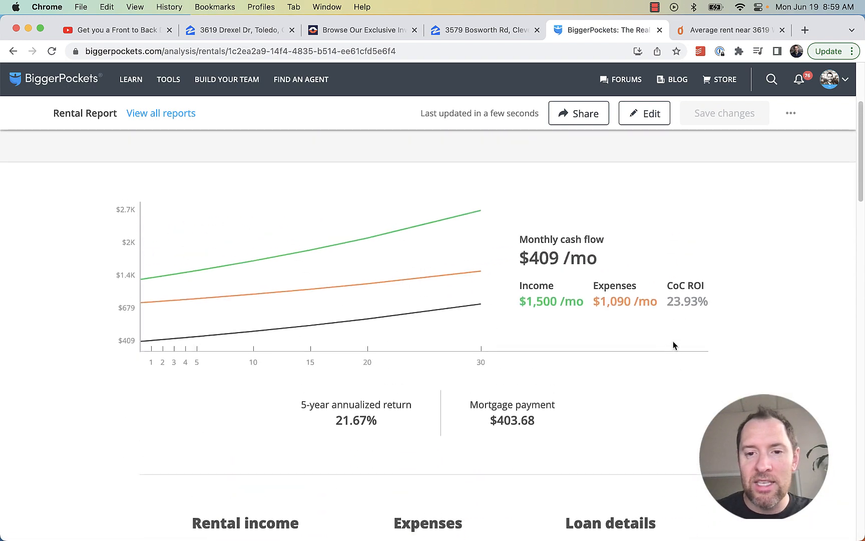
left_click_drag(599, 258, 520, 263)
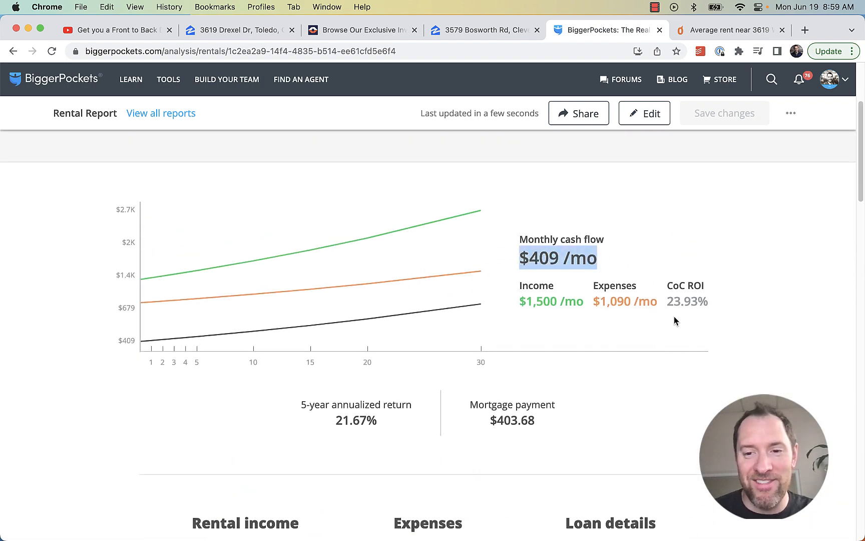
scroll(633, 347, "down", 3)
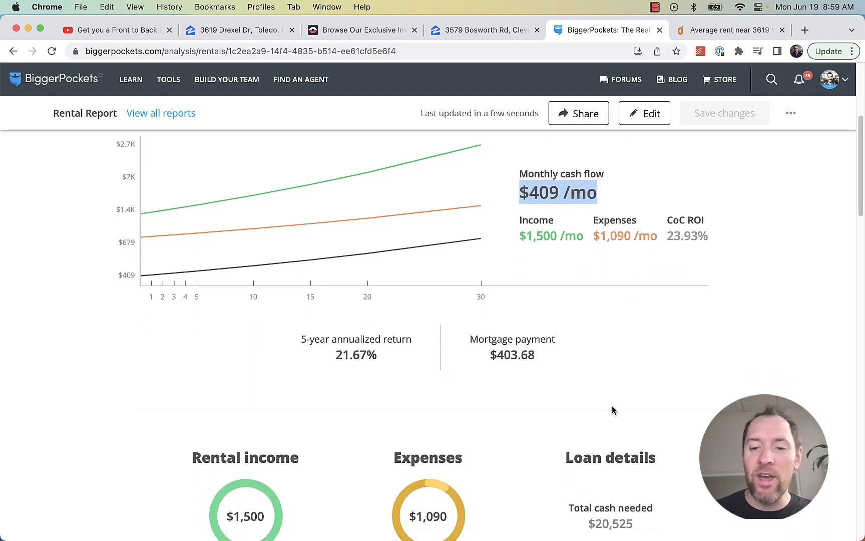
scroll(646, 456, "down", 1)
left_click_drag(645, 503, 586, 505)
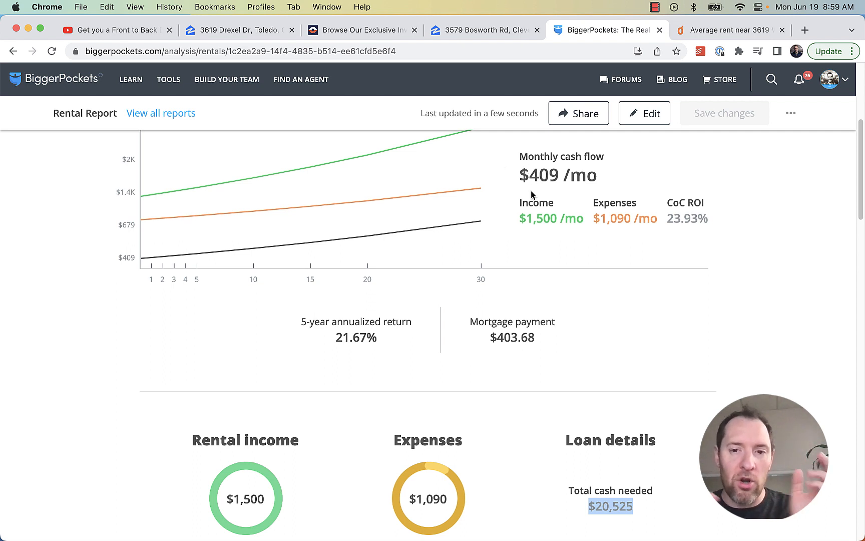
Repeatedly highlight the $409/mo cash flow figure, then reopen the report for editing
left_click_drag(598, 176, 524, 181)
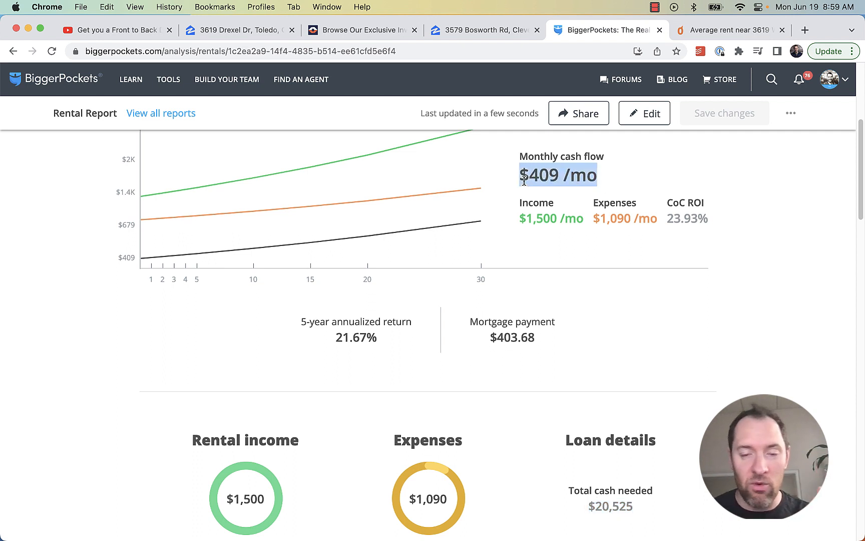
left_click(534, 178)
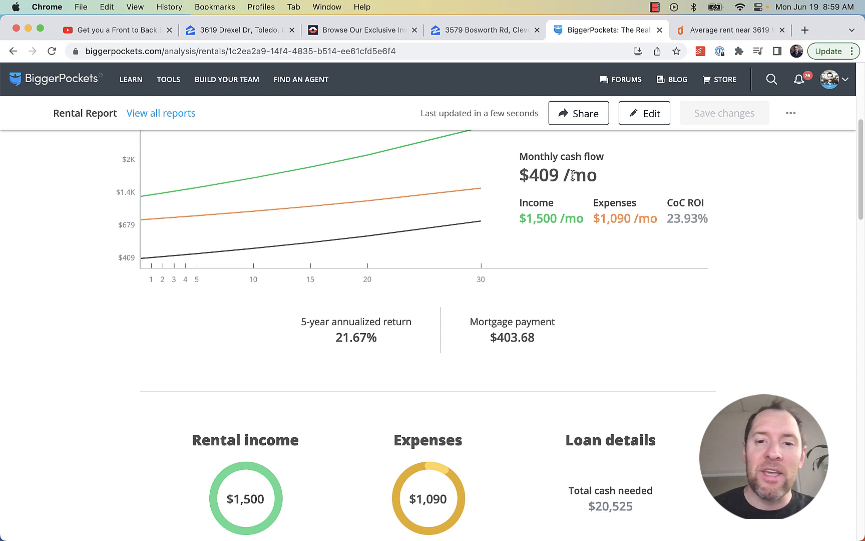
left_click_drag(599, 174, 555, 170)
left_click(523, 170)
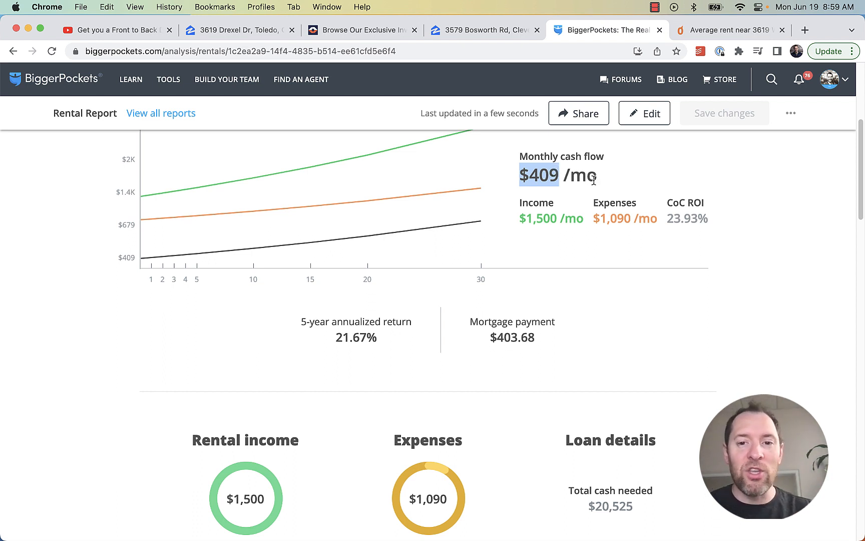
left_click_drag(596, 178, 523, 174)
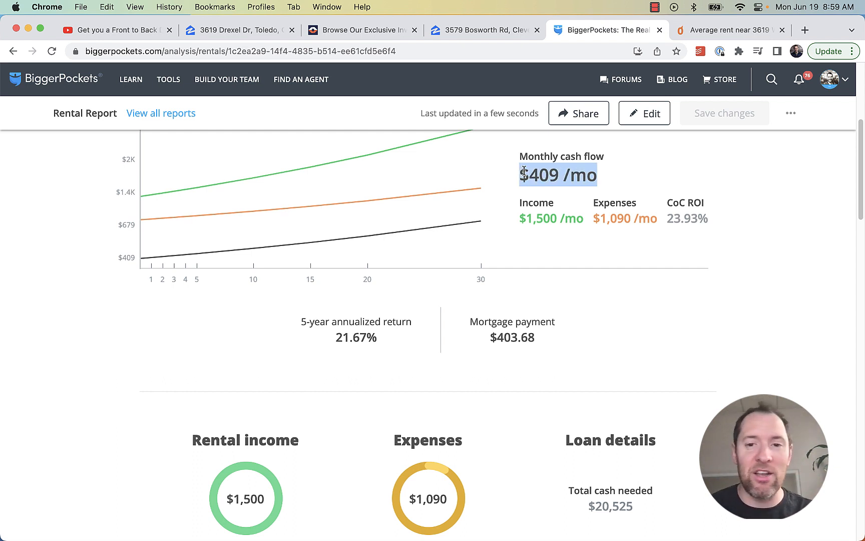
left_click(524, 170)
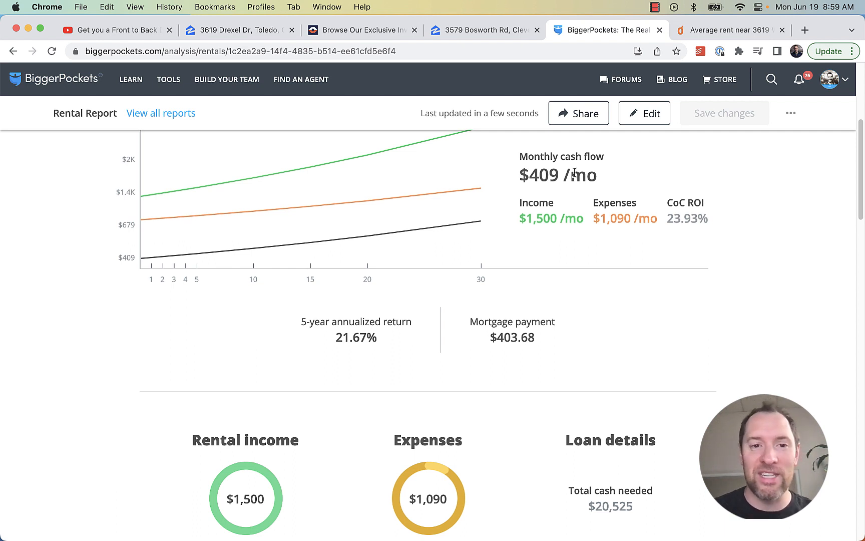
left_click_drag(596, 177, 518, 181)
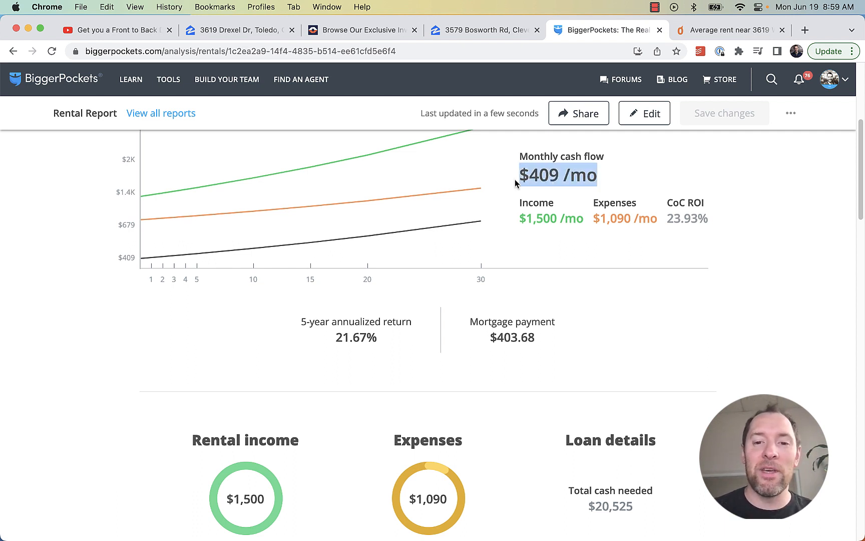
left_click(545, 170)
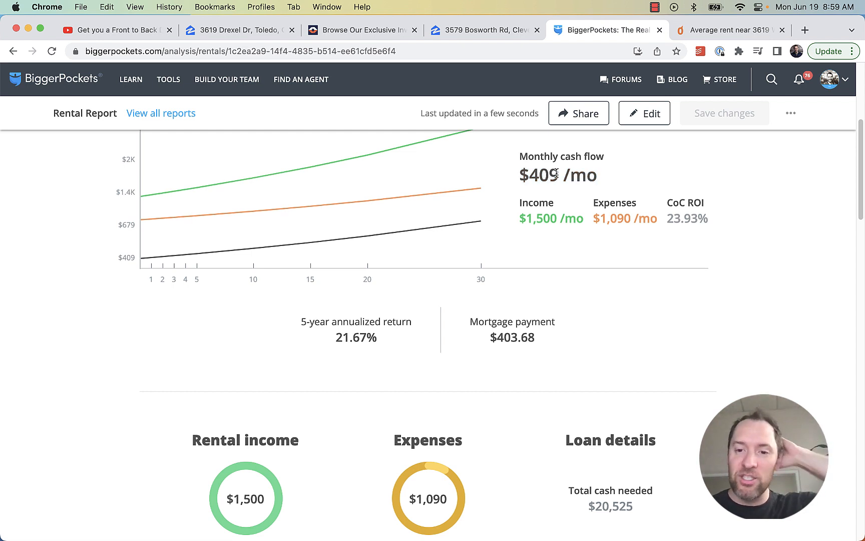
left_click_drag(595, 176, 524, 179)
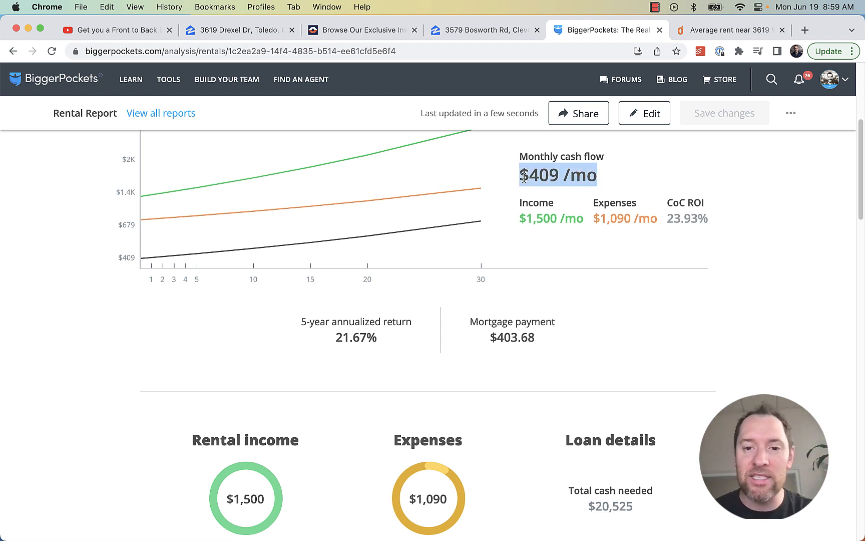
left_click(652, 113)
Save the loan details with 8.5% interest and highlight the $409/mo cash flow in the report
scroll(535, 342, "down", 15)
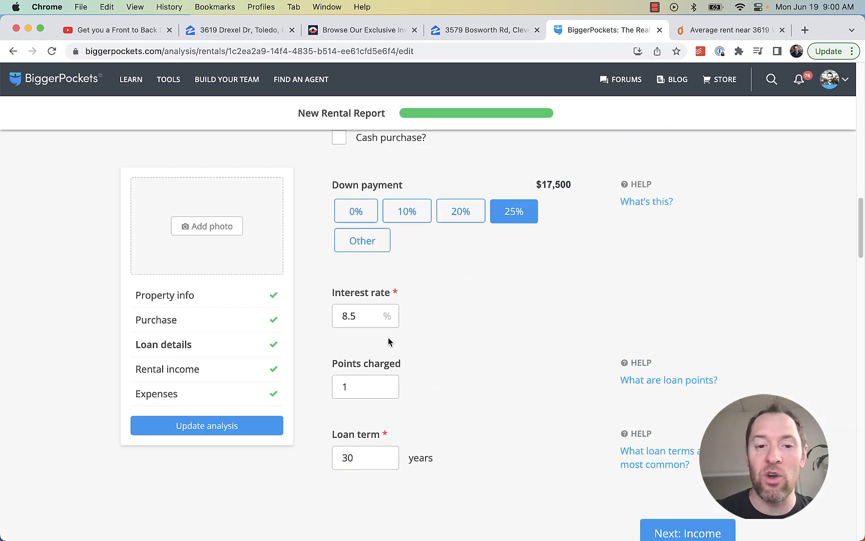
left_click_drag(356, 316, 292, 318)
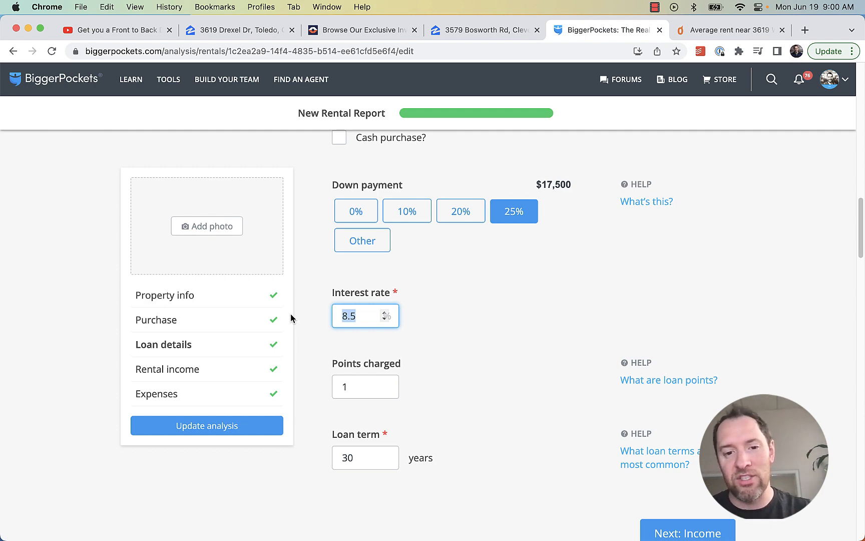
left_click(246, 426)
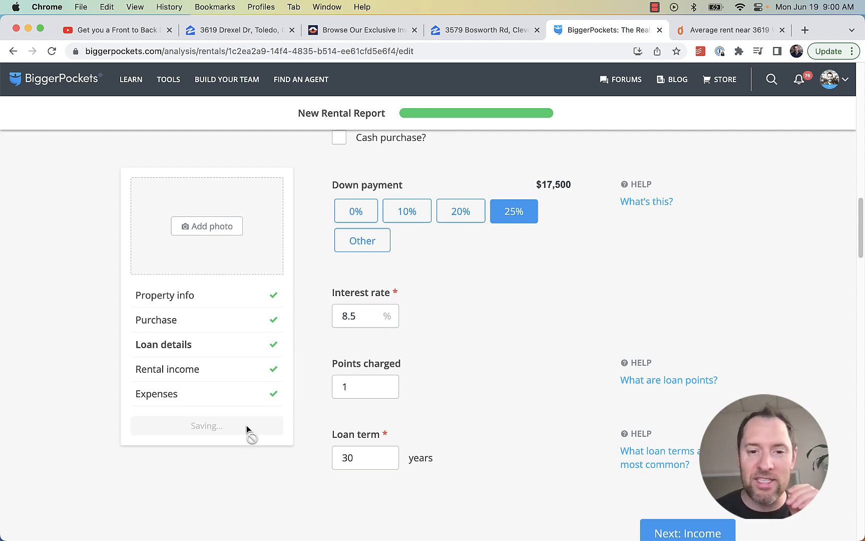
scroll(551, 315, "up", 10)
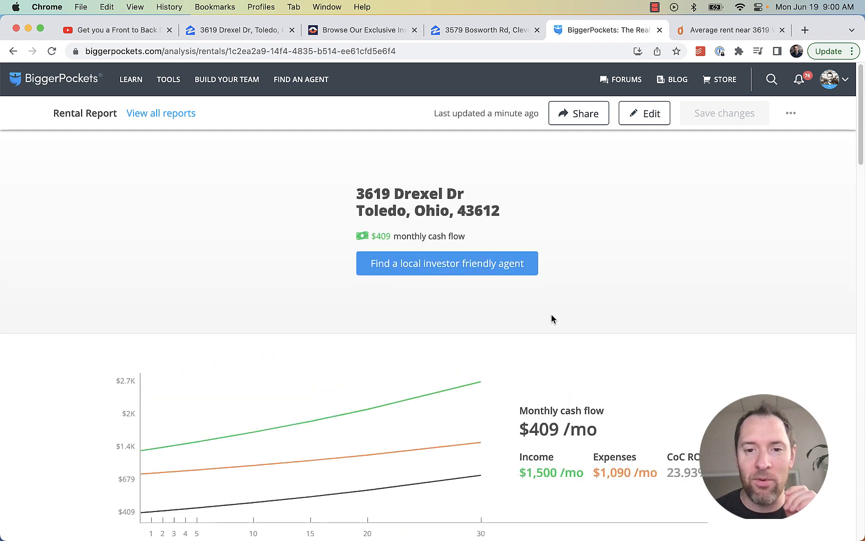
scroll(552, 315, "down", 4)
left_click_drag(598, 247, 524, 252)
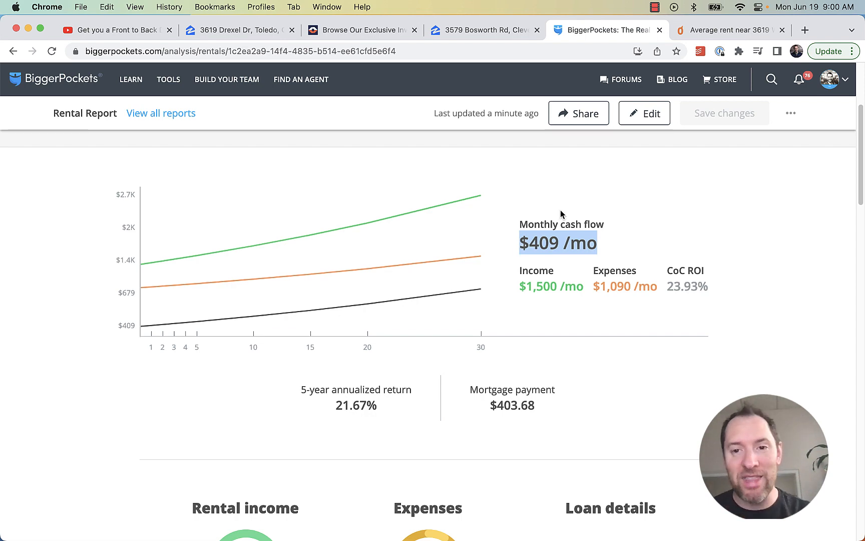
Change the interest rate from 8.5 to 6 and rerun, giving $498/mo and 29.13% CoC ROI
left_click(643, 120)
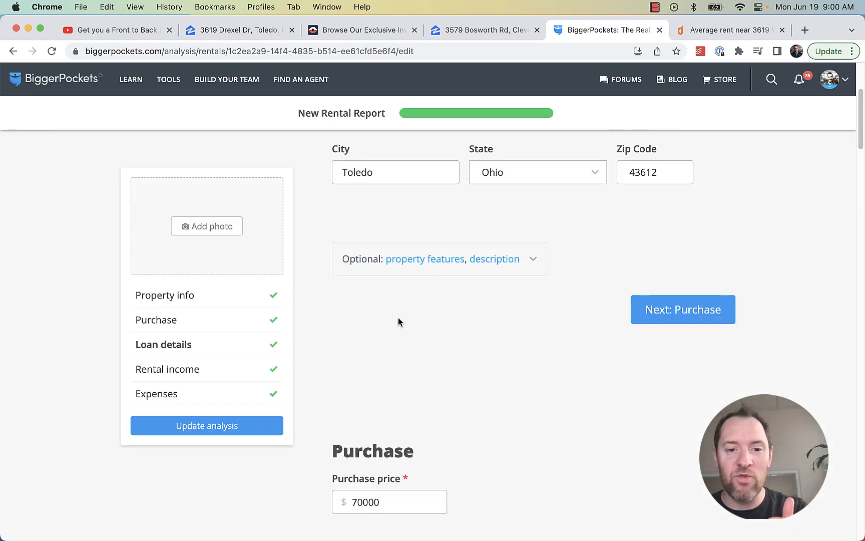
scroll(494, 361, "down", 20)
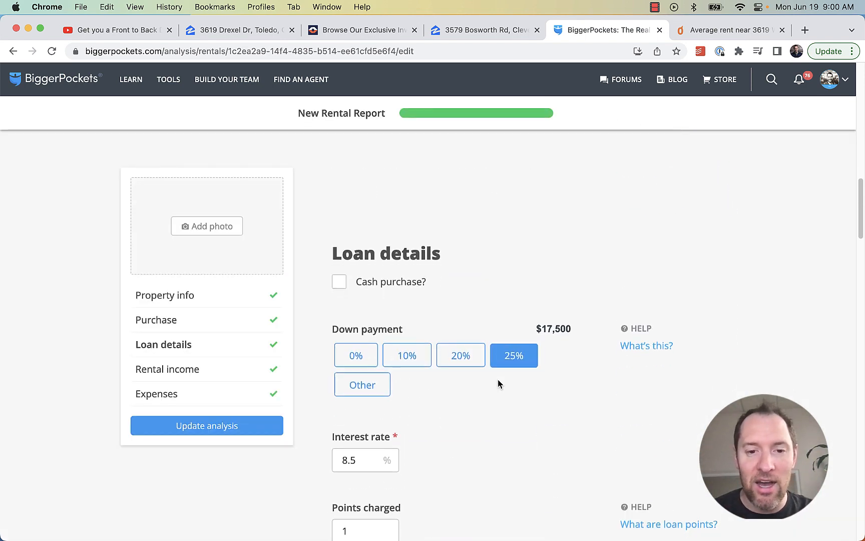
scroll(489, 370, "up", 3)
left_click(374, 230)
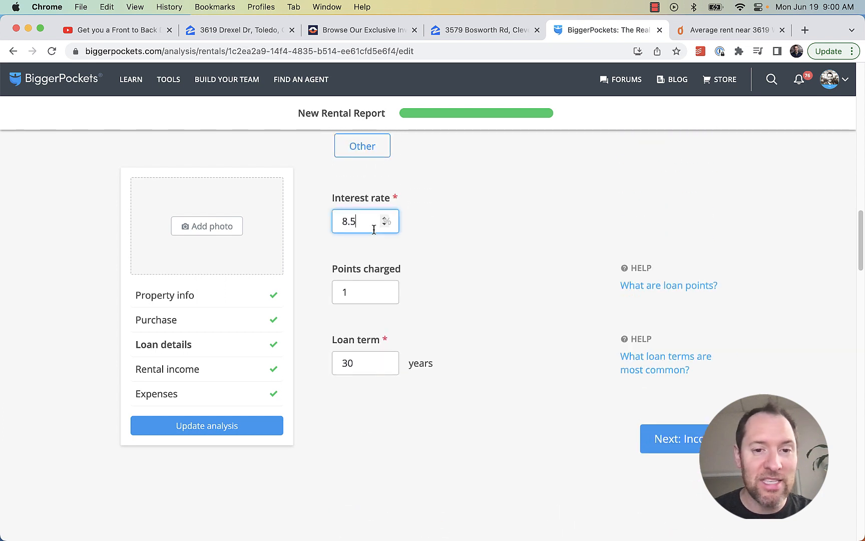
double_click(361, 222)
scroll(457, 321, "up", 2)
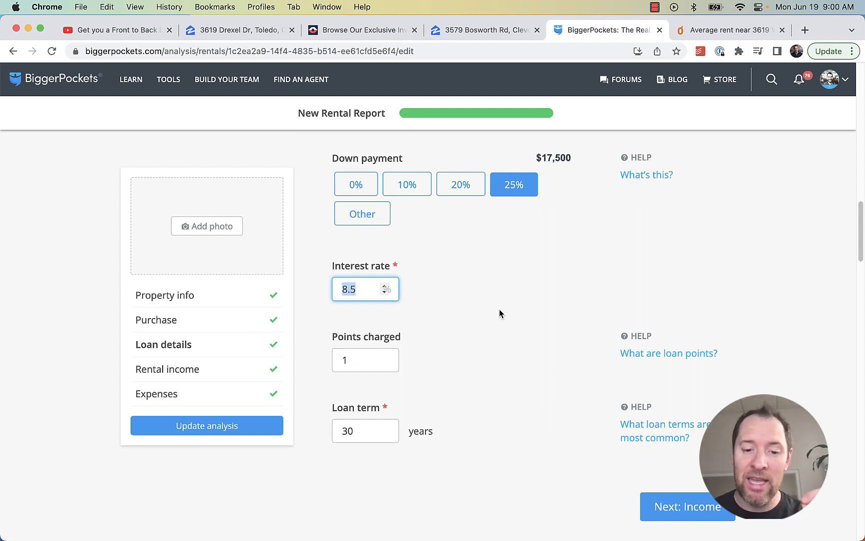
type("6")
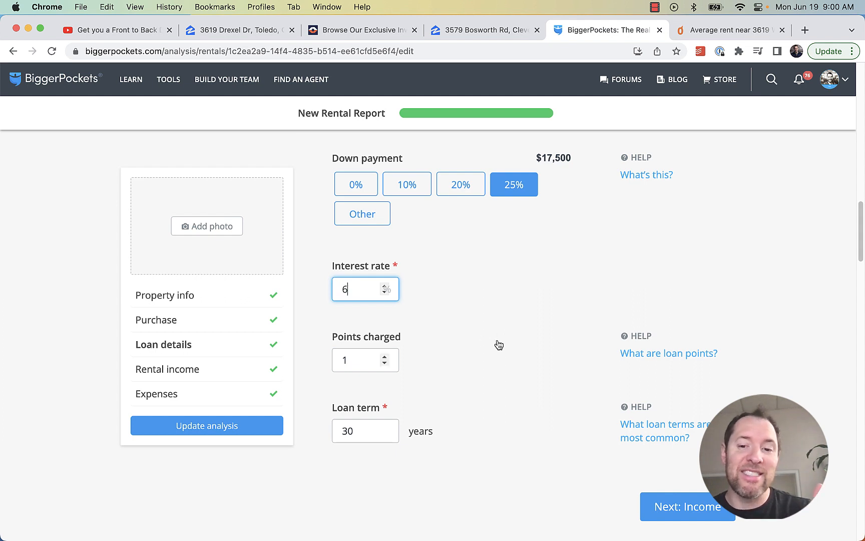
double_click(344, 289)
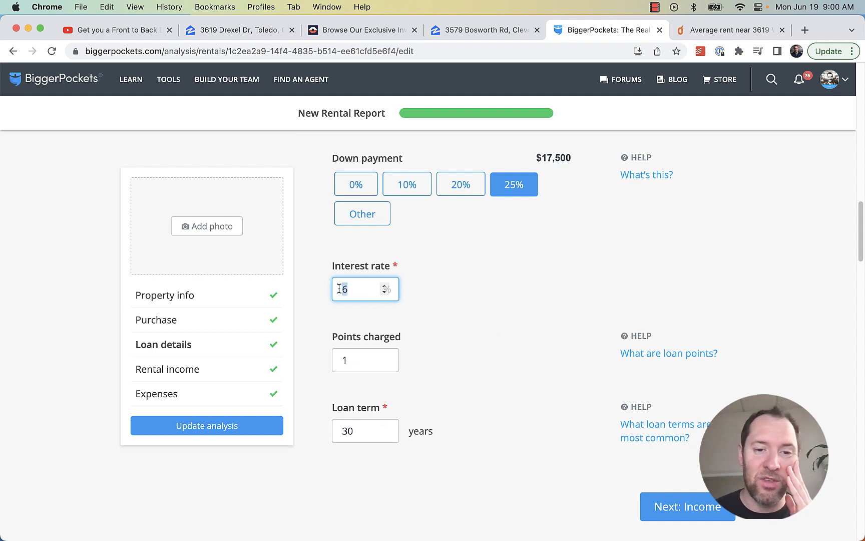
left_click(230, 425)
scroll(537, 386, "up", 10)
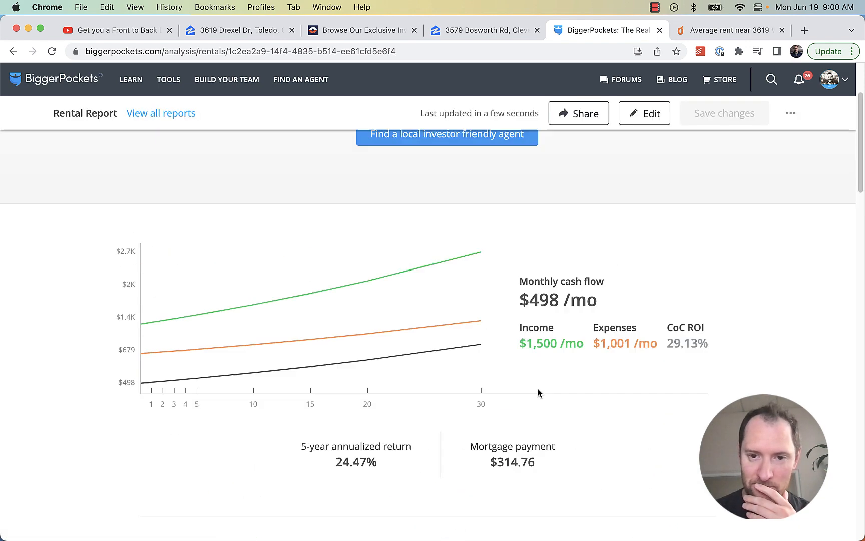
Highlight the new $498/mo monthly cash flow in the updated report
scroll(541, 375, "down", 3)
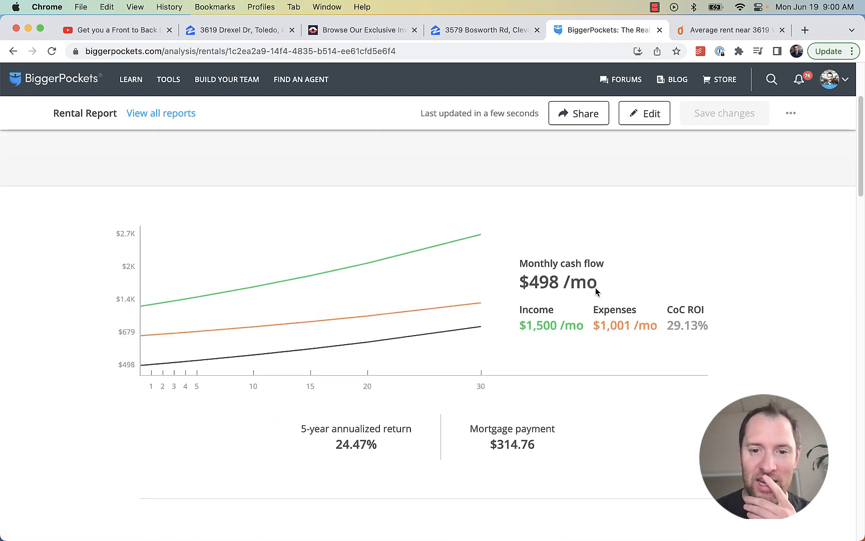
left_click_drag(596, 288, 512, 284)
left_click(614, 279)
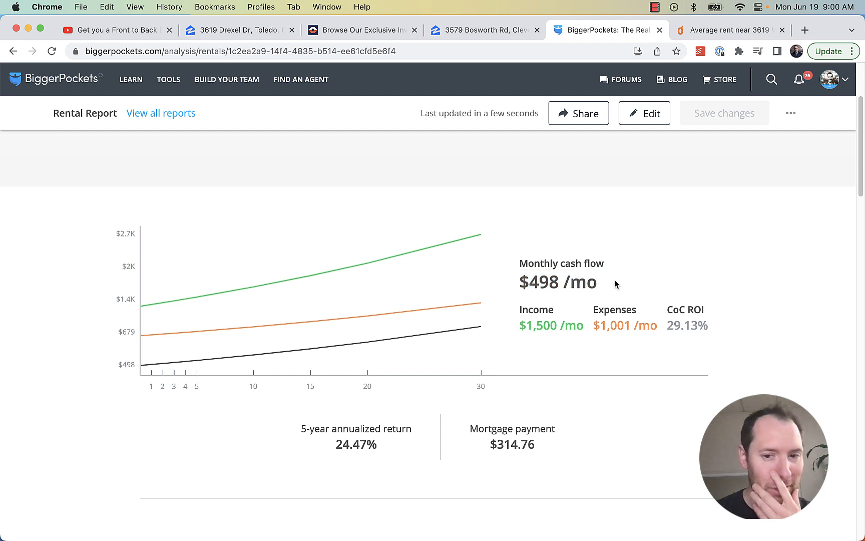
scroll(651, 300, "down", 2)
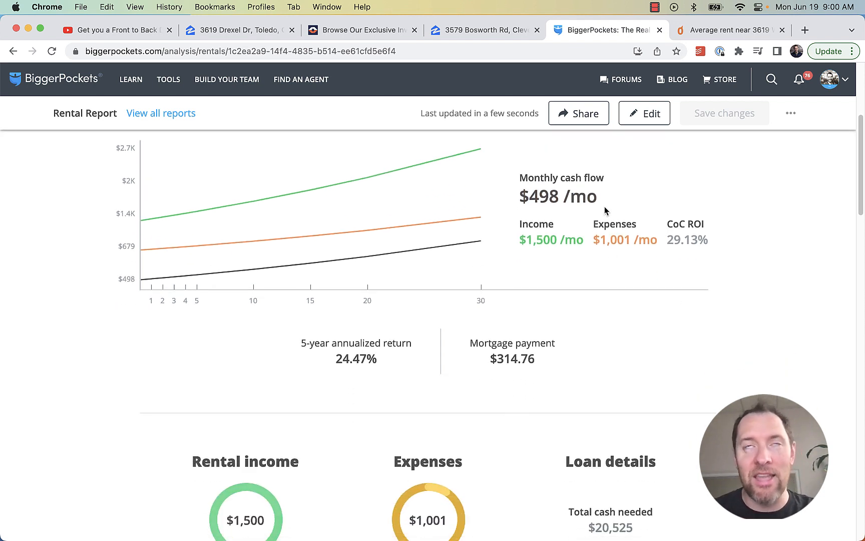
left_click_drag(596, 197, 518, 198)
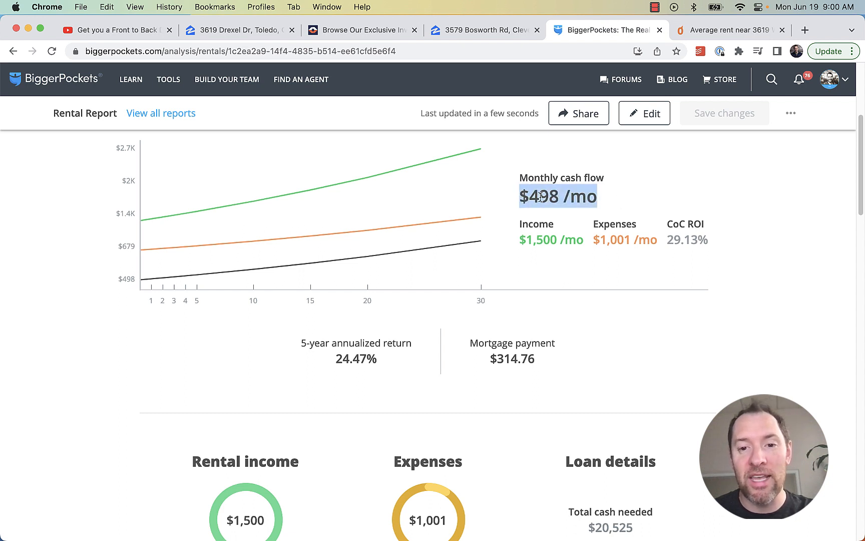
left_click(541, 196)
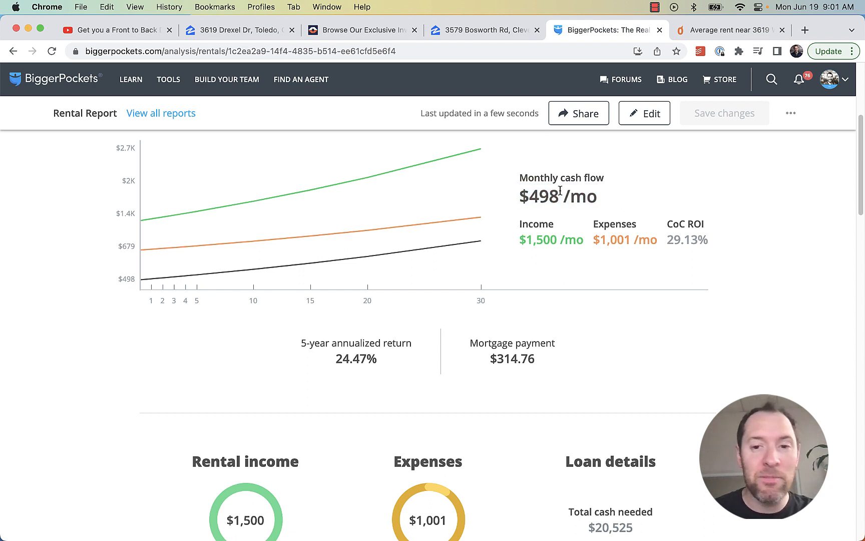
left_click_drag(598, 197, 495, 202)
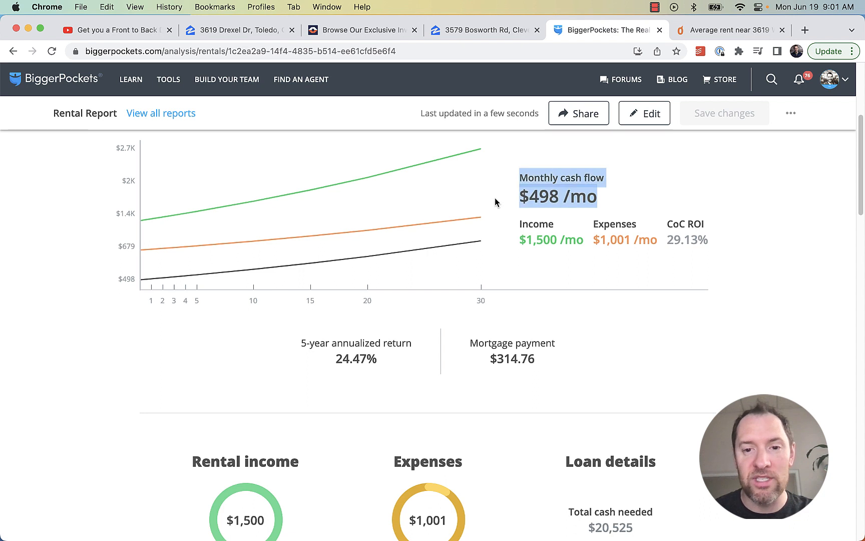
left_click(522, 197)
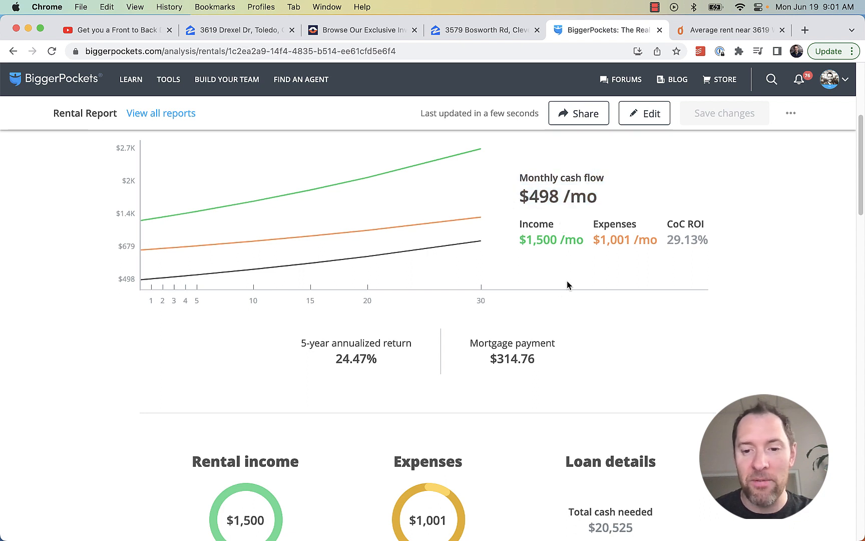
Highlight the $20,525 total cash needed and reopen the report for editing
scroll(567, 280, "down", 3)
left_click_drag(630, 448, 589, 448)
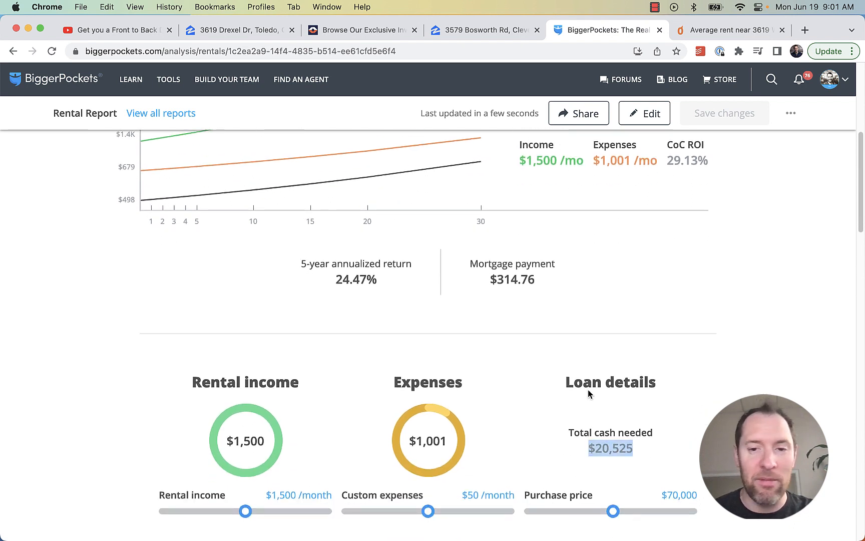
scroll(710, 303, "up", 6)
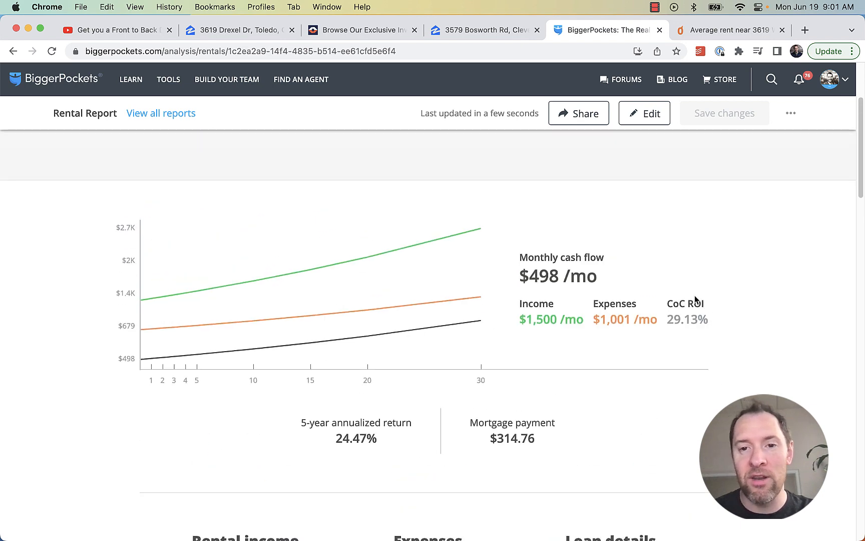
left_click(632, 119)
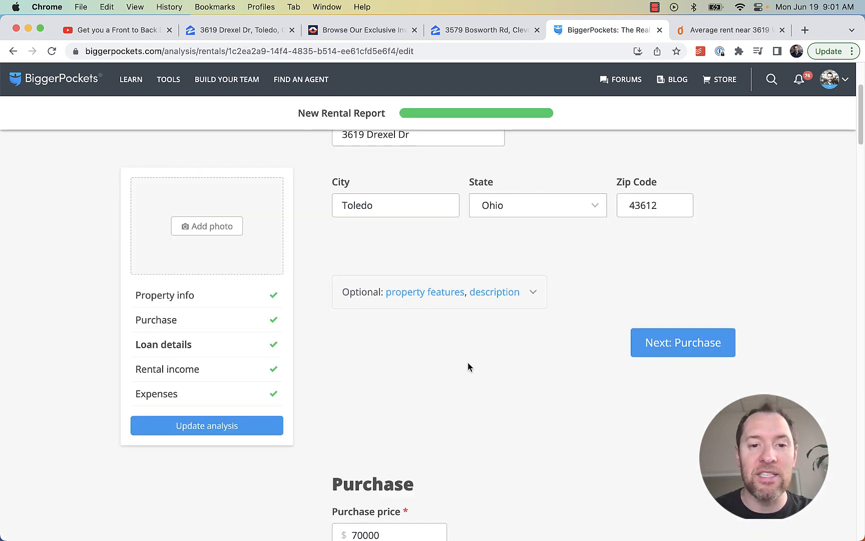
scroll(480, 365, "up", 6)
scroll(548, 373, "down", 10)
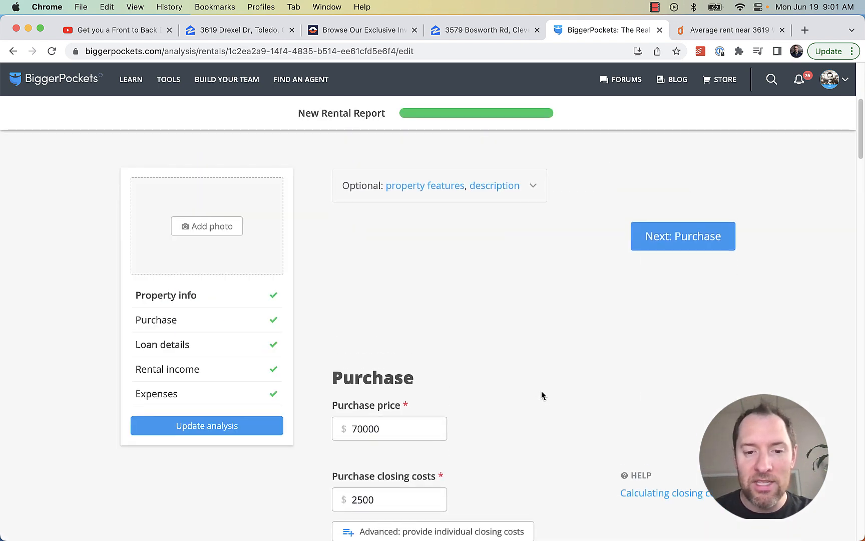
scroll(542, 396, "down", 10)
left_click(339, 268)
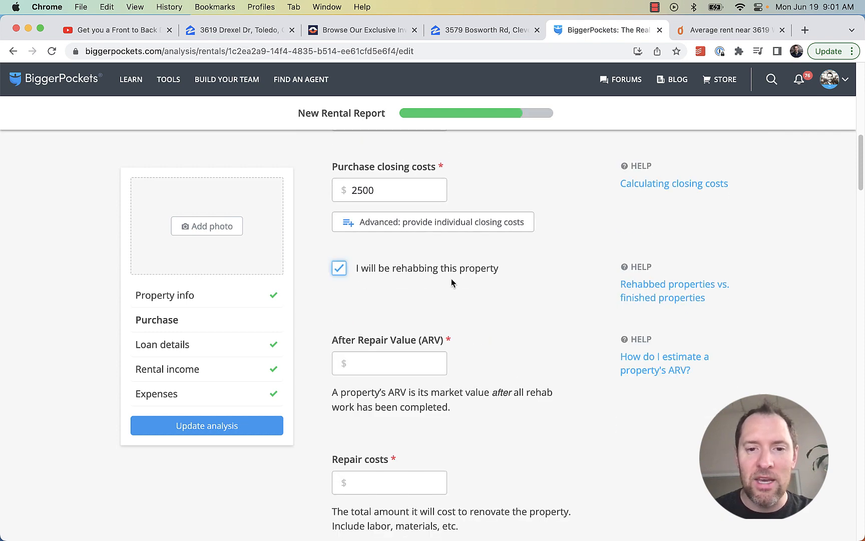
scroll(550, 324, "down", 4)
scroll(546, 324, "down", 2)
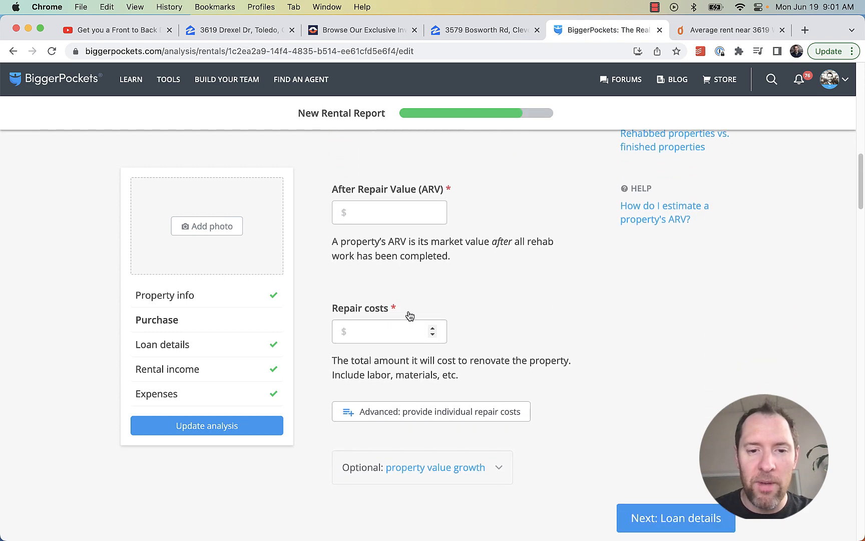
left_click(383, 324)
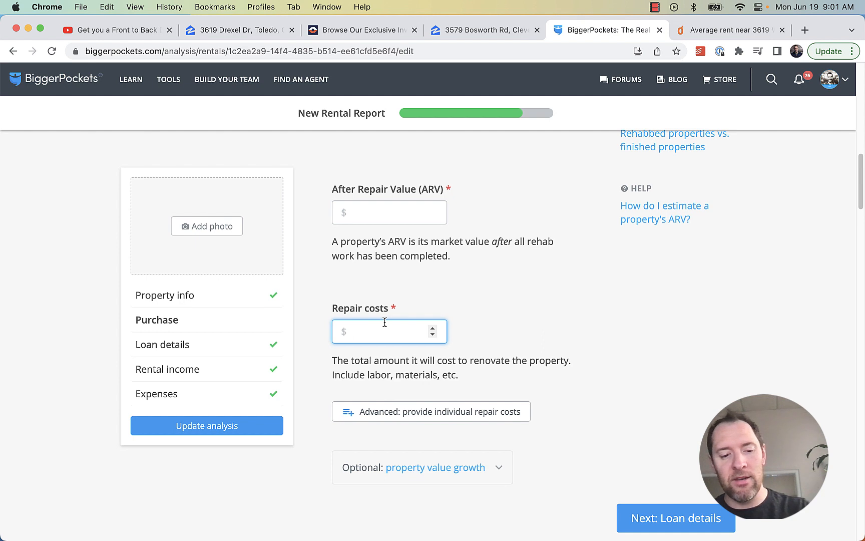
type("10000")
left_click(589, 344)
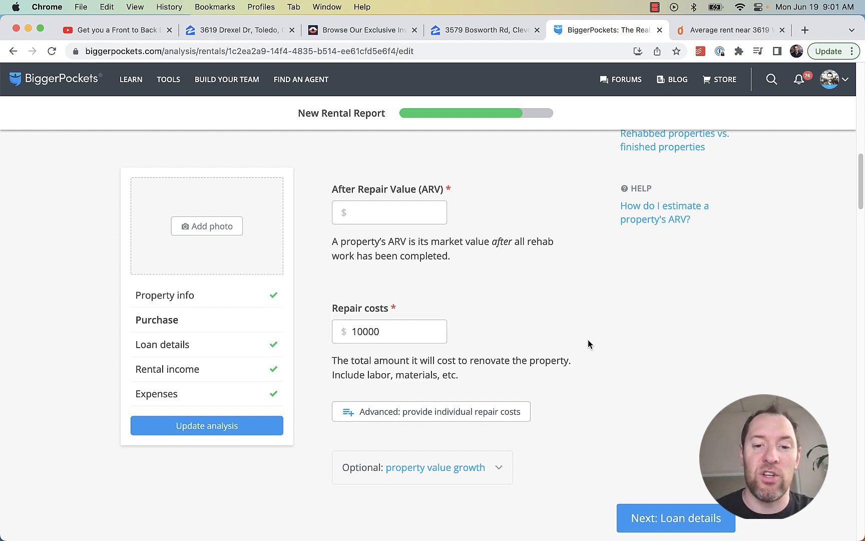
left_click(270, 432)
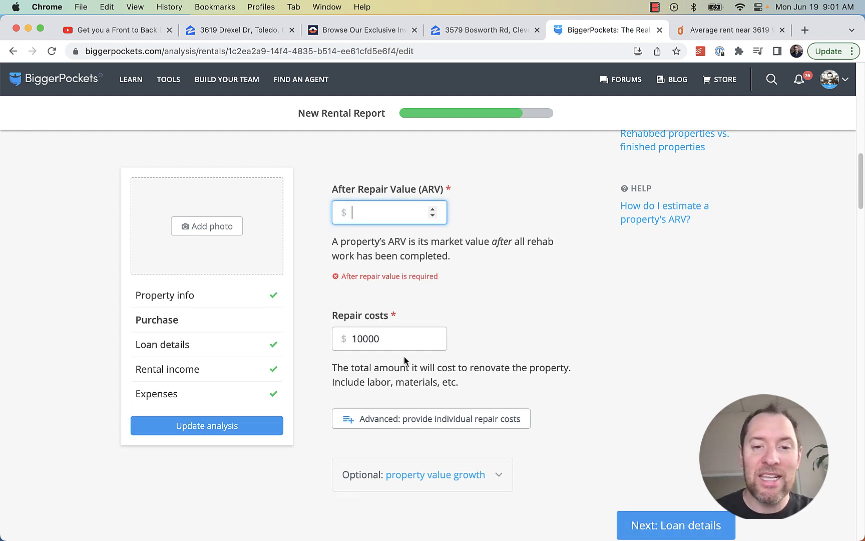
scroll(403, 341, "up", 1)
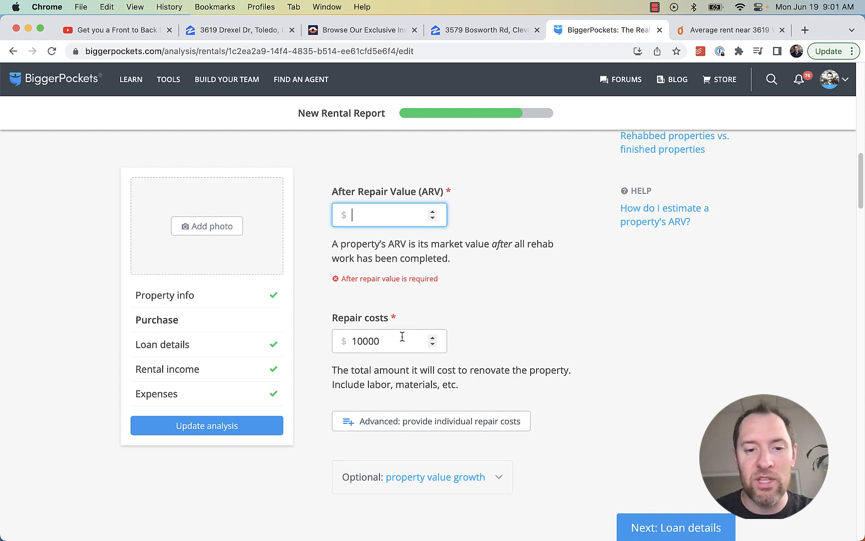
scroll(431, 351, "up", 5)
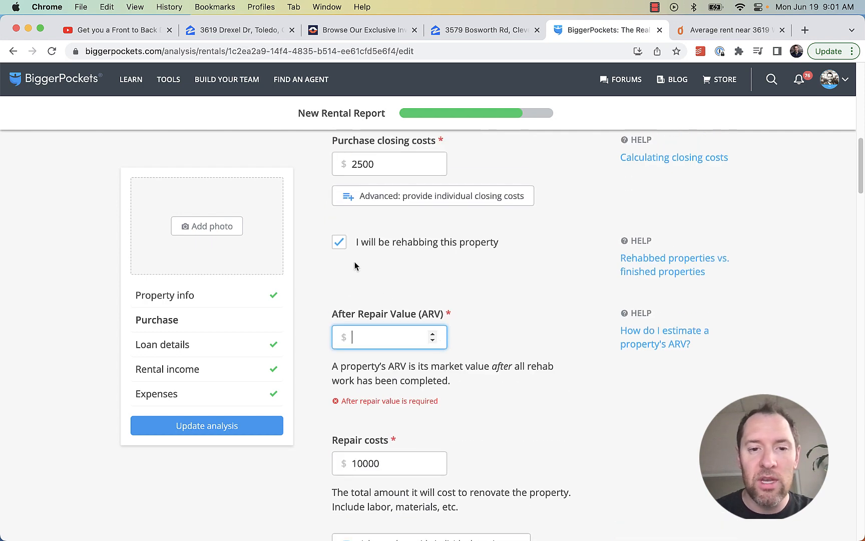
left_click(339, 244)
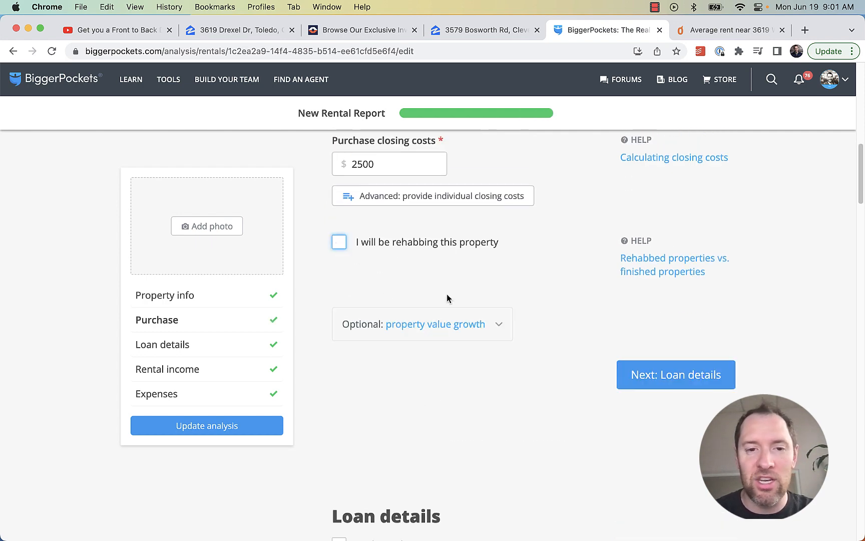
scroll(447, 298, "up", 7)
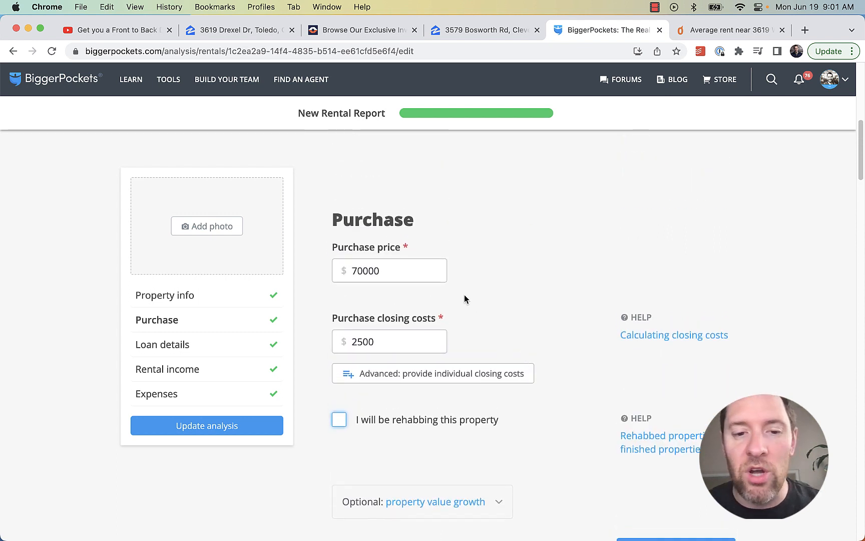
Replace the $2500 purchase closing costs with 12500 and update the analysis
left_click_drag(393, 340, 333, 342)
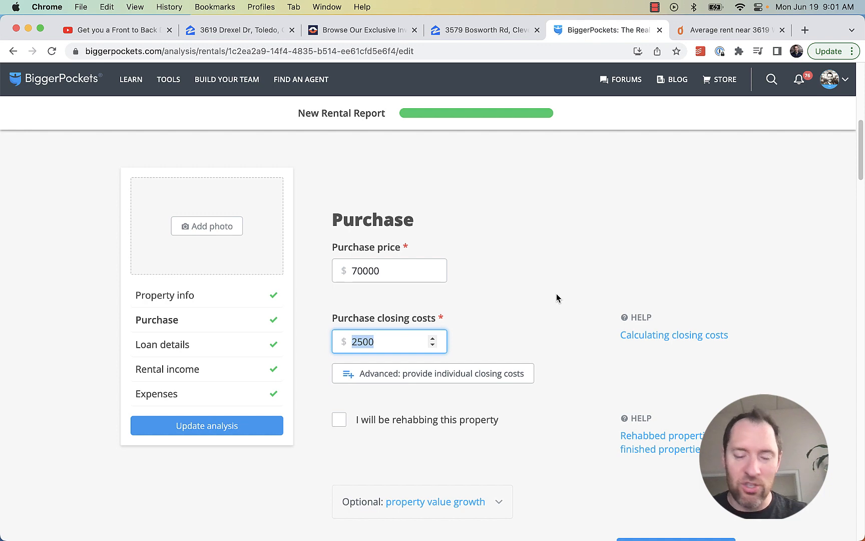
scroll(552, 298, "up", 15)
scroll(552, 294, "down", 5)
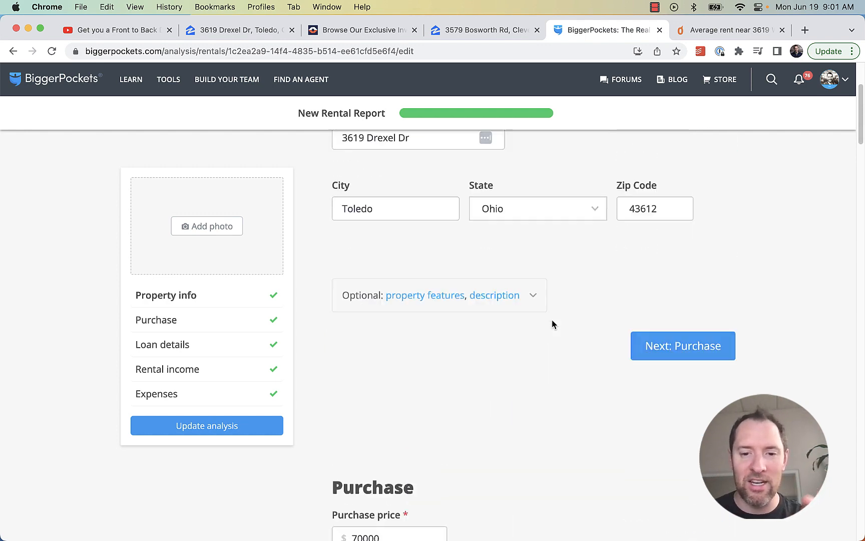
scroll(552, 320, "down", 8)
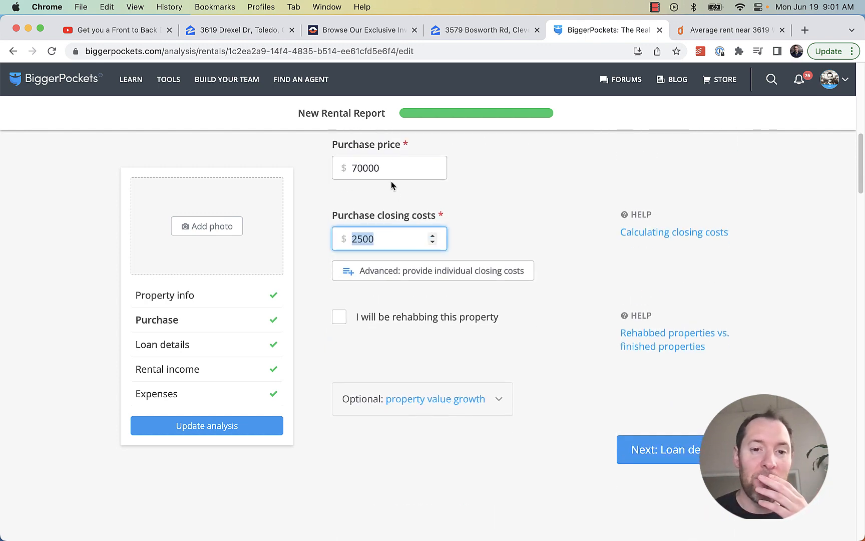
left_click(391, 171)
scroll(499, 283, "down", 6)
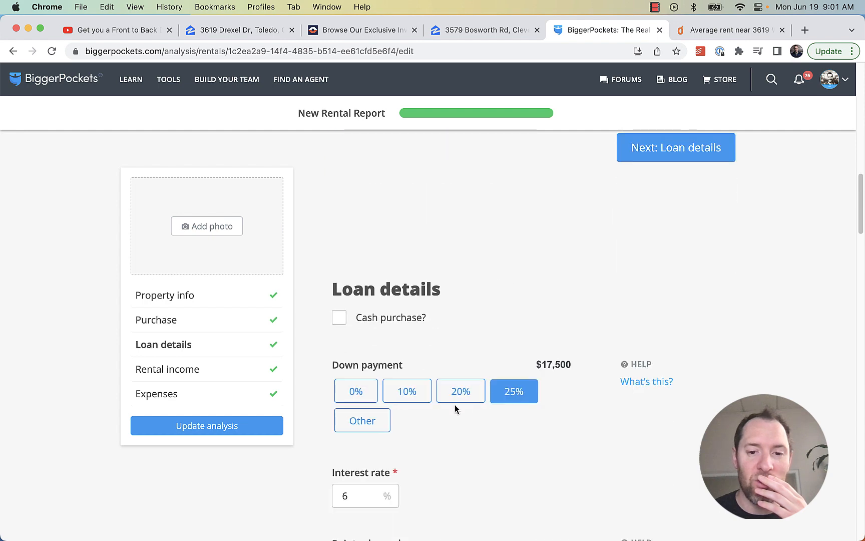
scroll(502, 334, "up", 5)
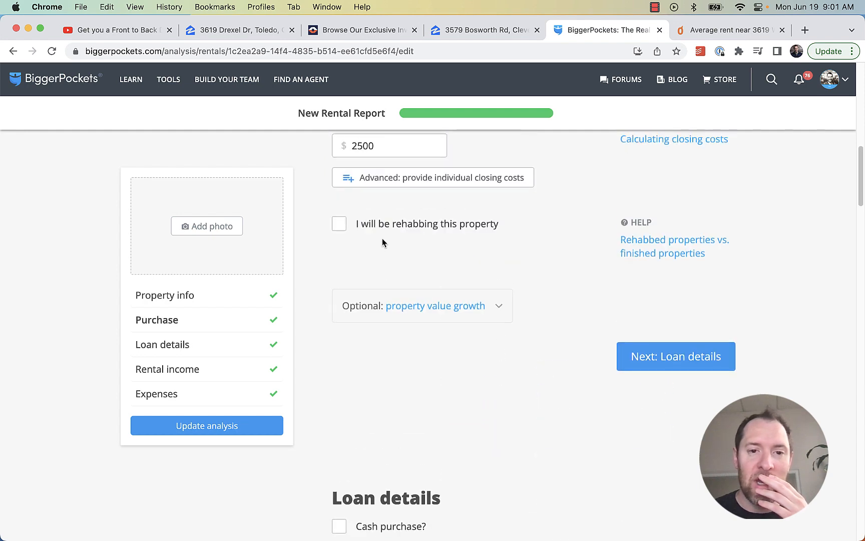
scroll(383, 243, "up", 2)
key("Tab")
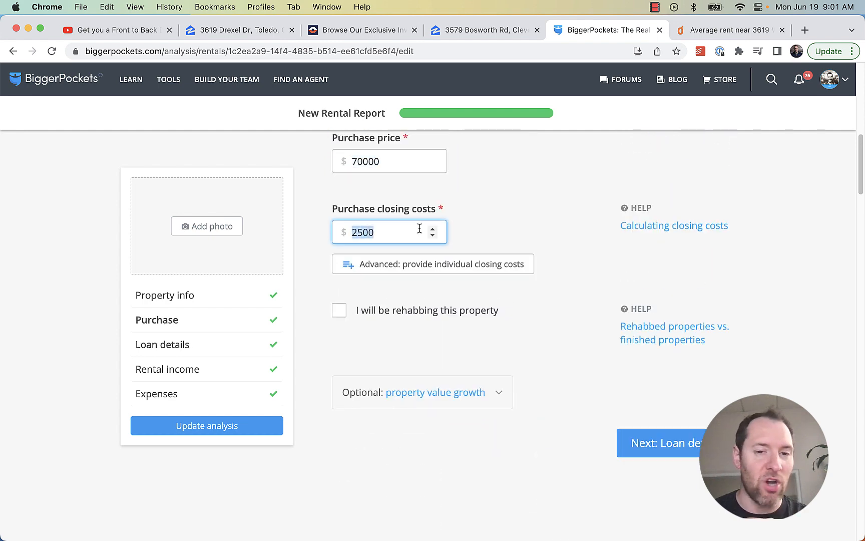
left_click(411, 230)
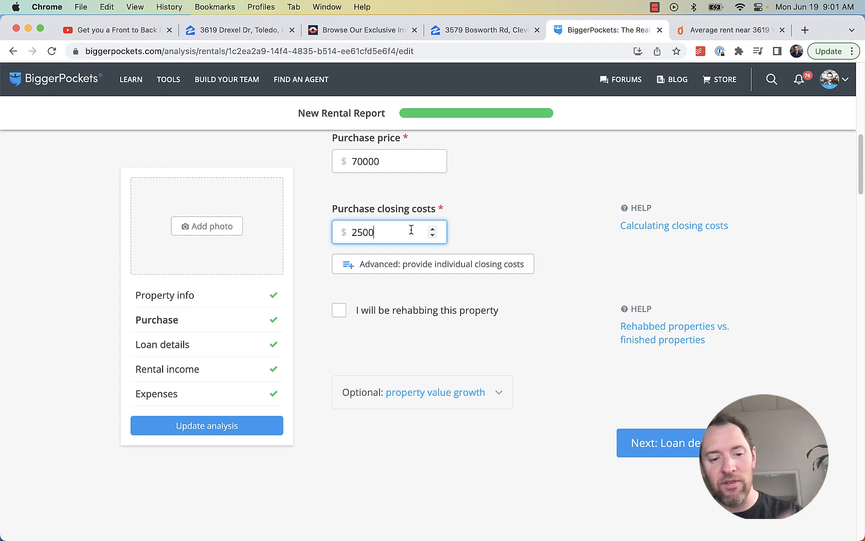
left_click_drag(408, 229, 338, 234)
type("1")
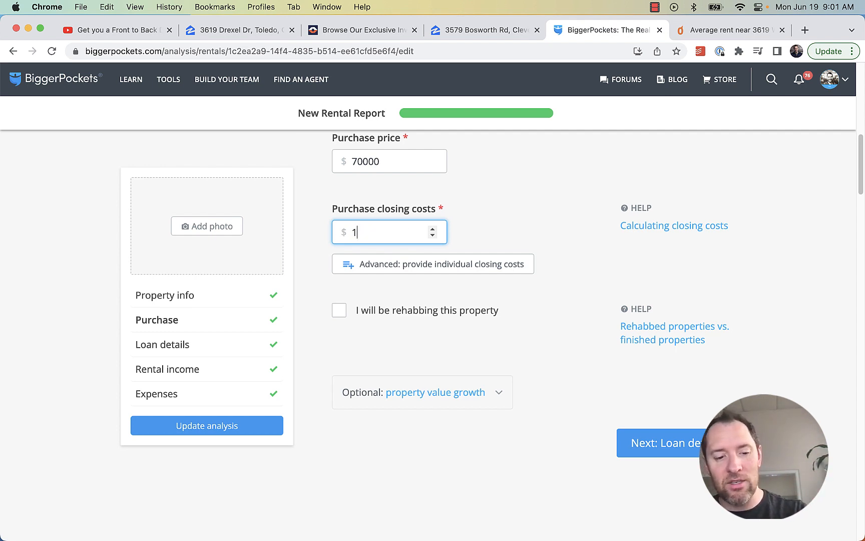
type("2500")
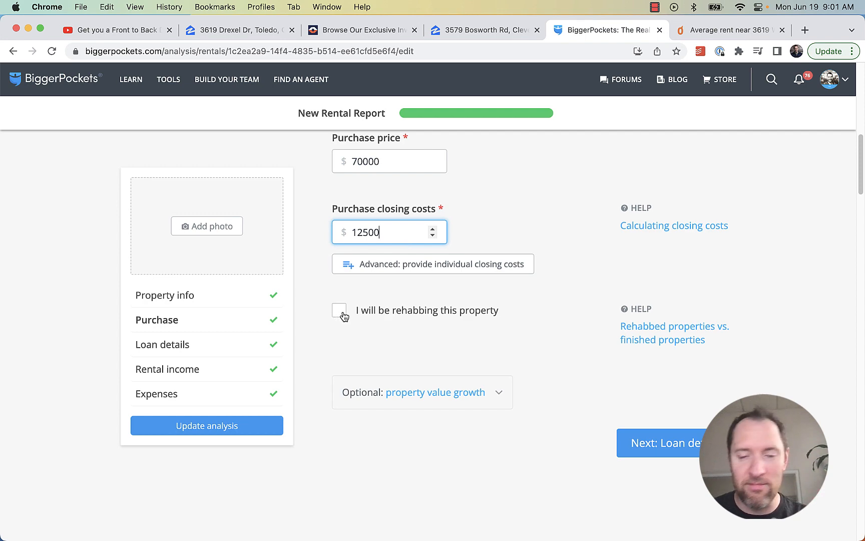
left_click(235, 431)
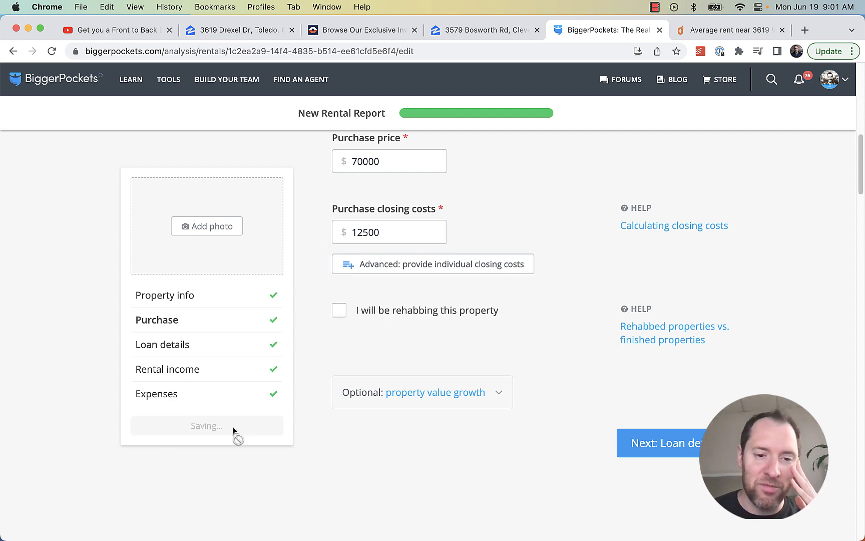
Highlight the $30,525 total cash needed, $498 monthly cash flow and 19.59% CoC ROI
scroll(749, 242, "up", 10)
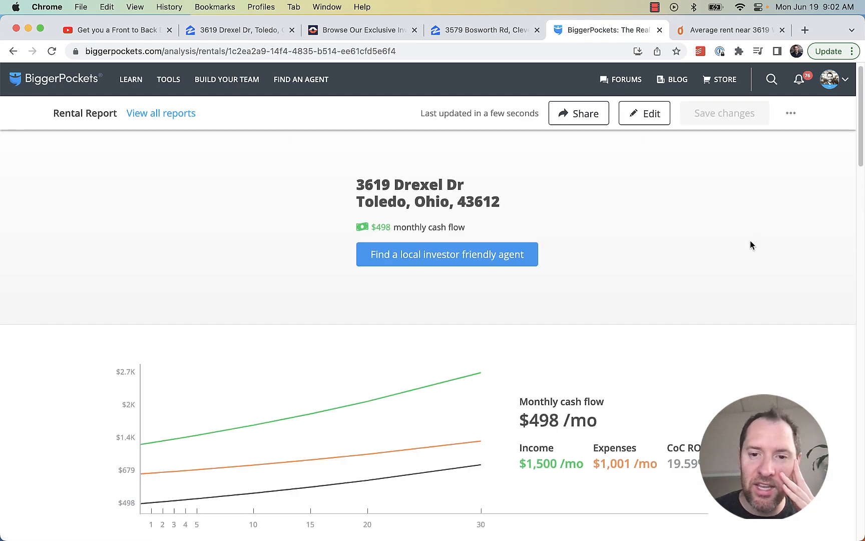
scroll(750, 241, "down", 5)
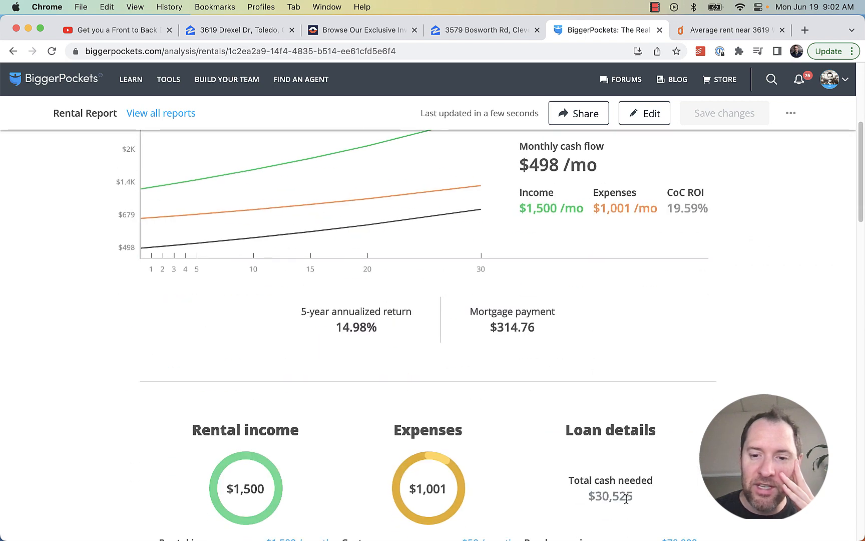
left_click_drag(633, 495, 589, 494)
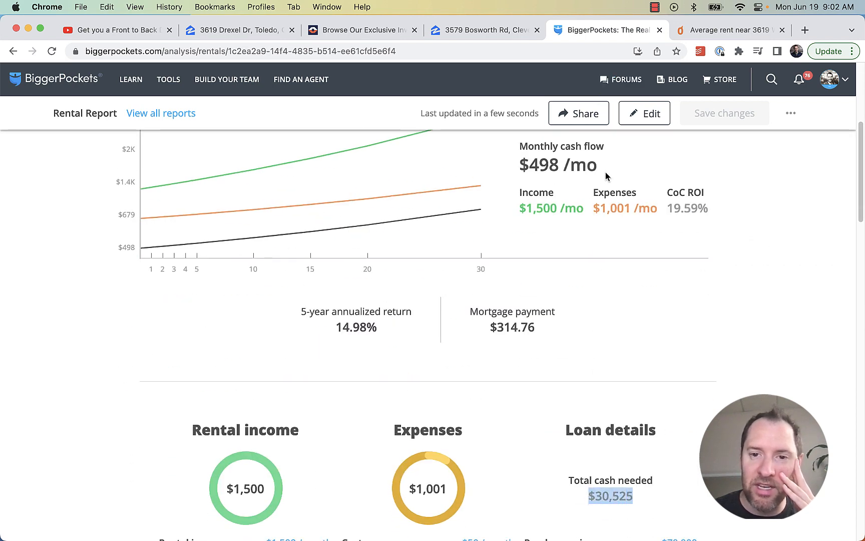
left_click_drag(605, 174, 526, 168)
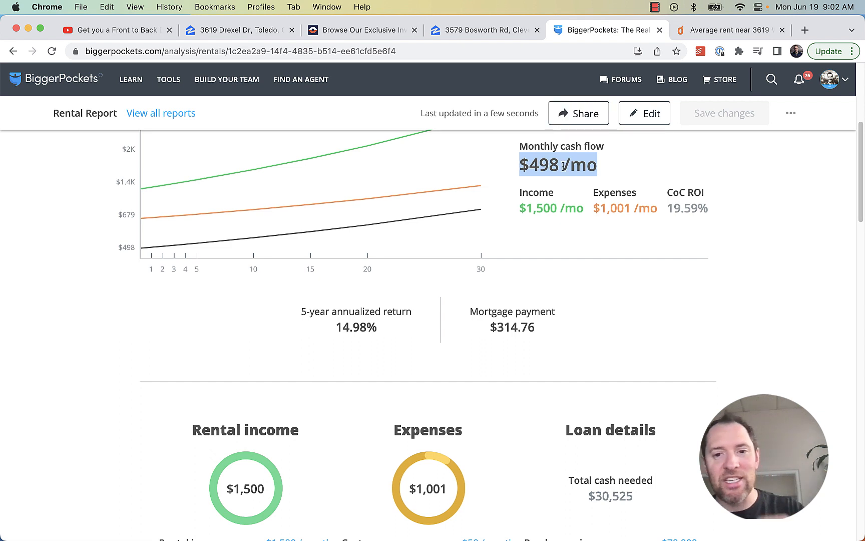
left_click(706, 211)
left_click_drag(706, 210, 670, 214)
left_click(671, 213)
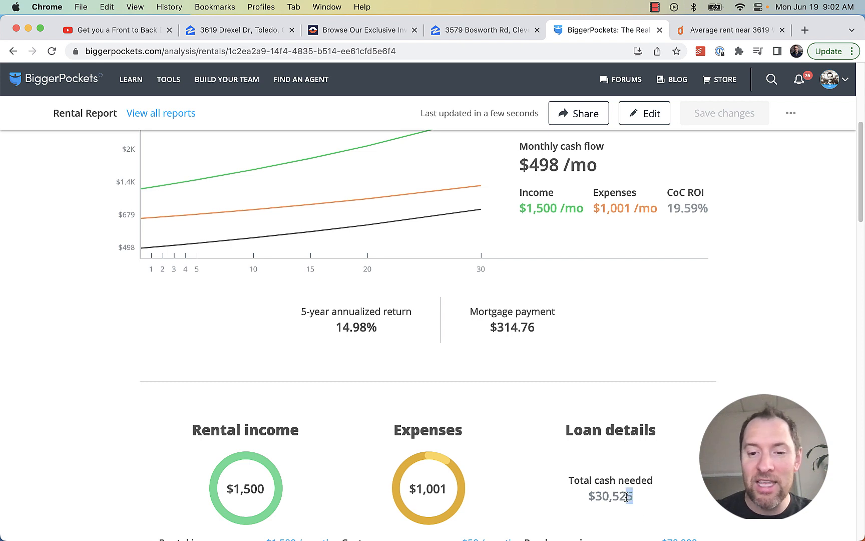
left_click_drag(626, 497, 583, 499)
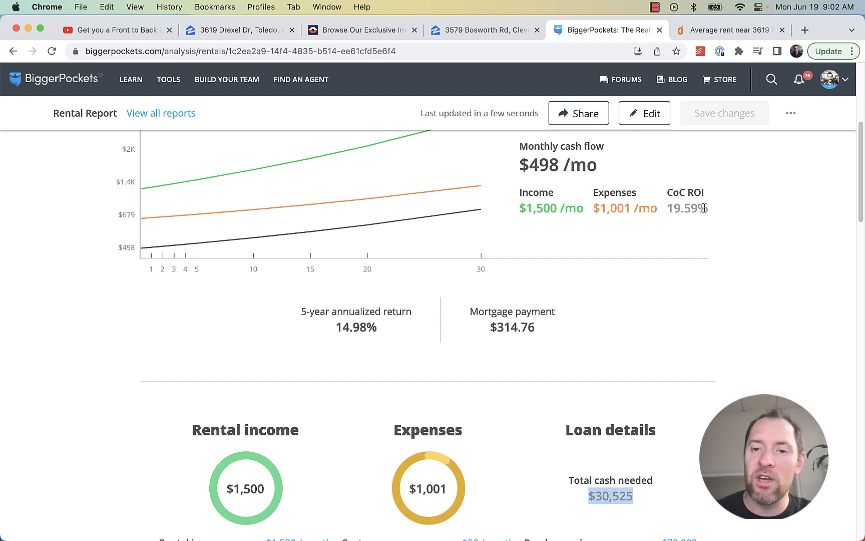
left_click_drag(707, 208, 665, 208)
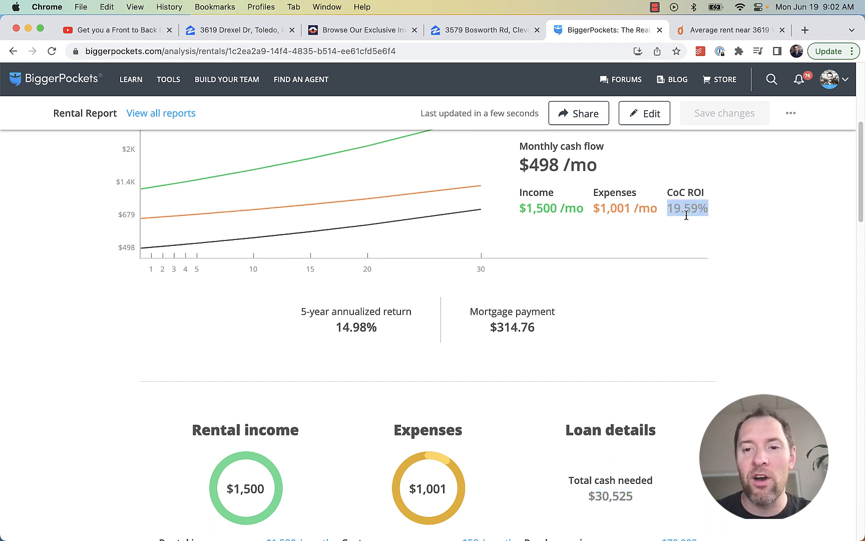
left_click(686, 214)
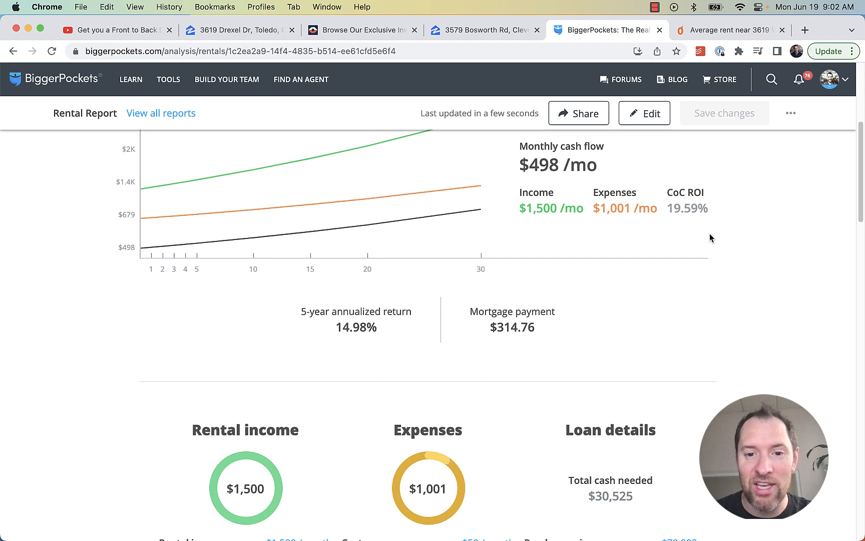
Scroll through the report's sliders and return to the top of the page
scroll(711, 234, "up", 2)
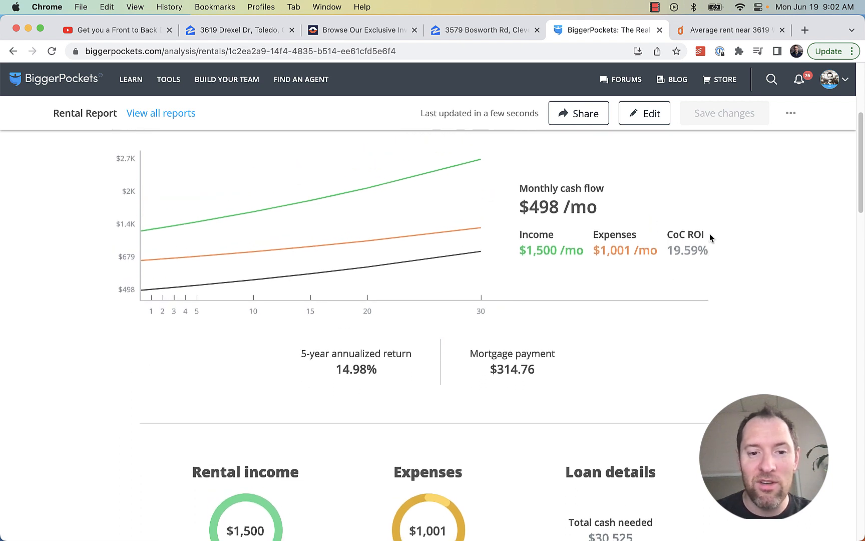
scroll(610, 372, "down", 5)
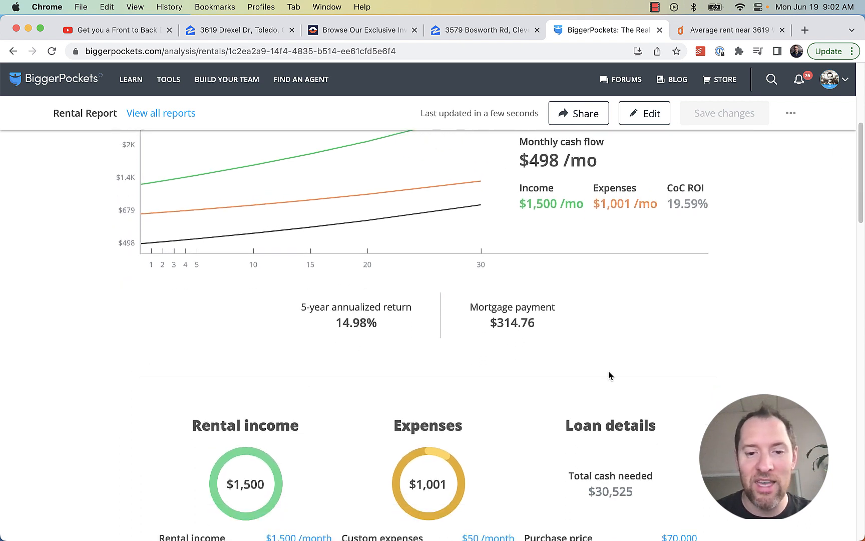
scroll(509, 334, "down", 1)
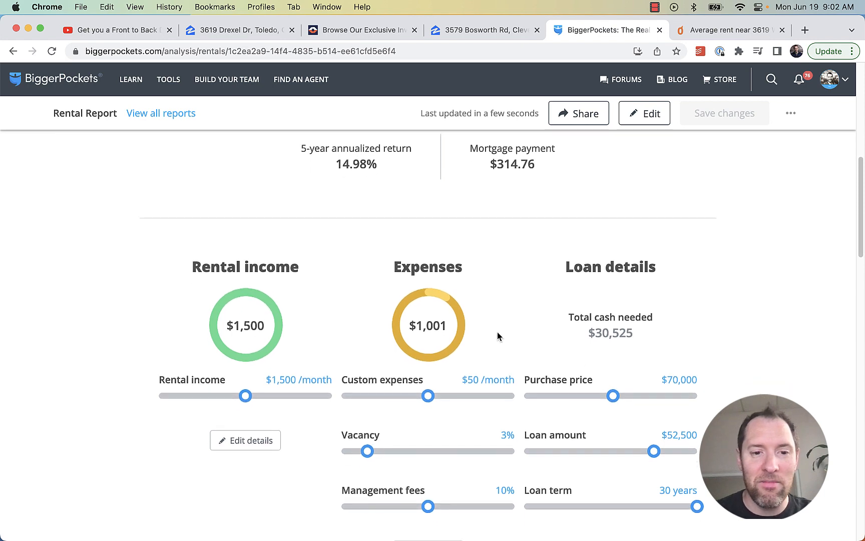
scroll(511, 303, "up", 3)
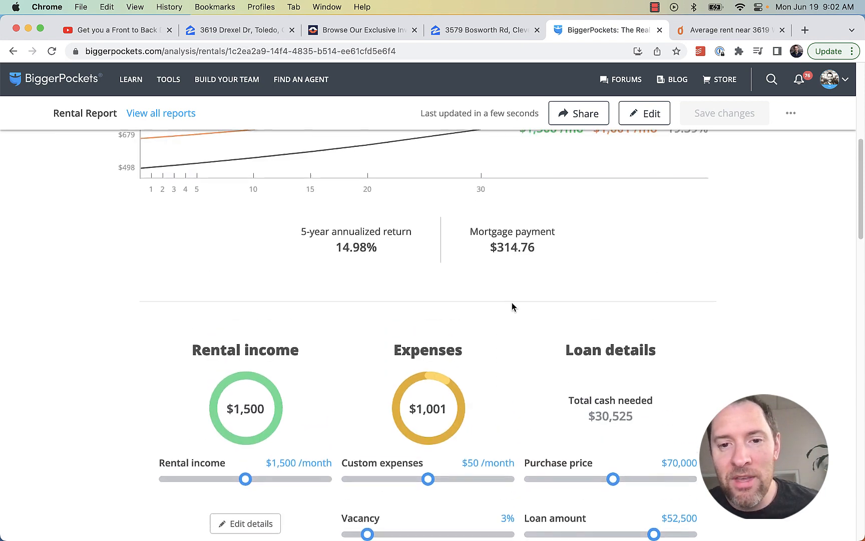
scroll(513, 306, "down", 3)
scroll(741, 309, "down", 3)
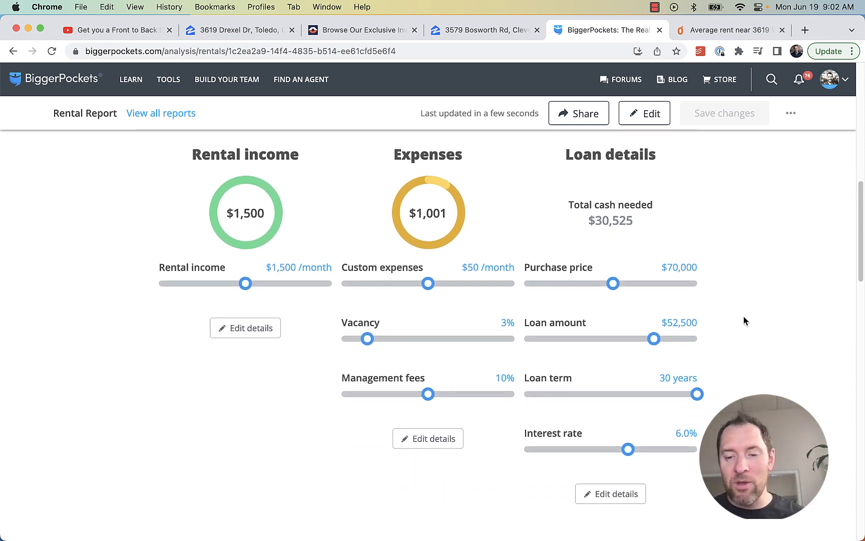
scroll(744, 321, "up", 10)
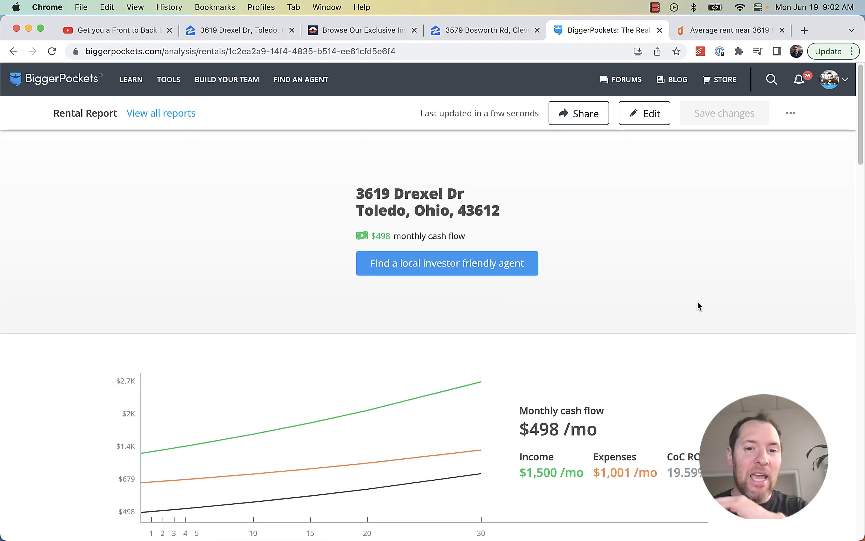
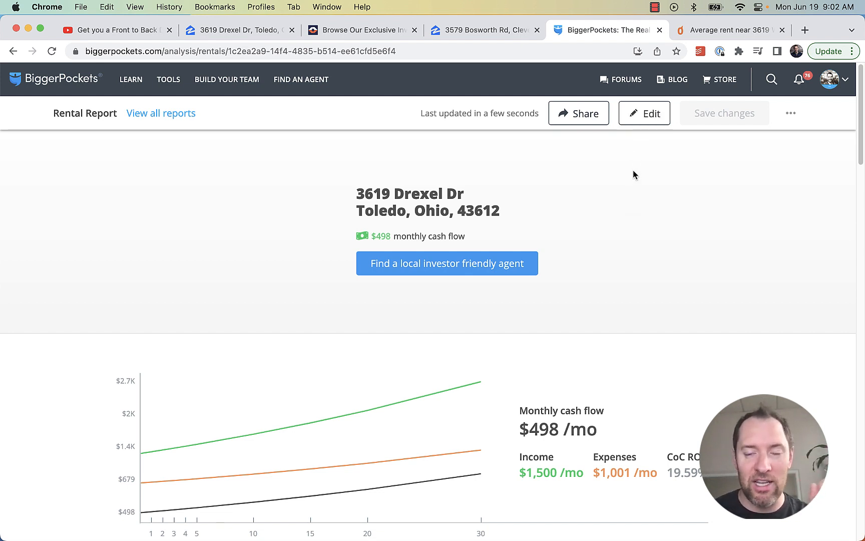
Review the report inputs, save them unchanged, and highlight the total cash needed
left_click(644, 114)
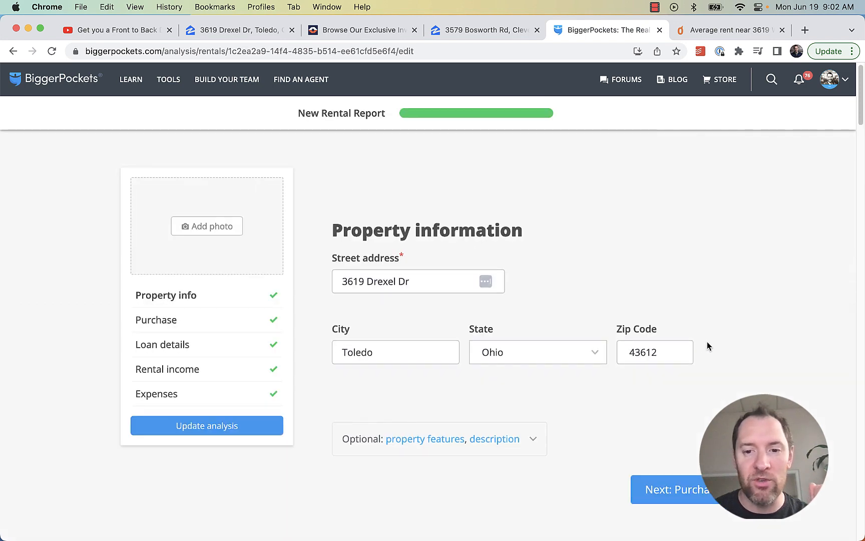
scroll(570, 345, "down", 15)
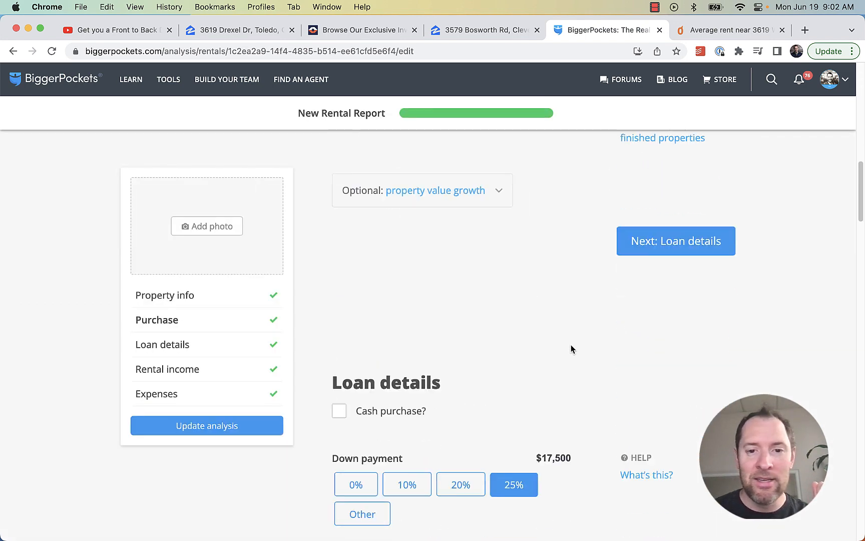
scroll(570, 344, "down", 10)
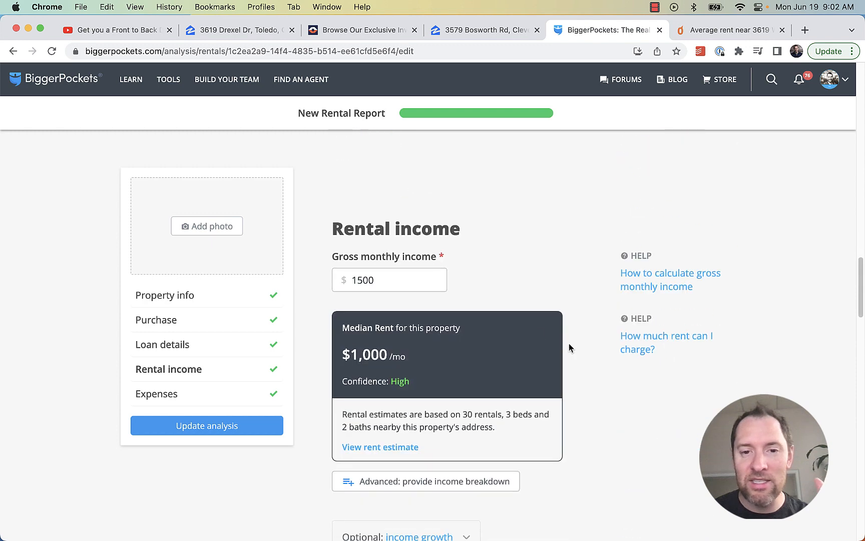
scroll(558, 378, "down", 5)
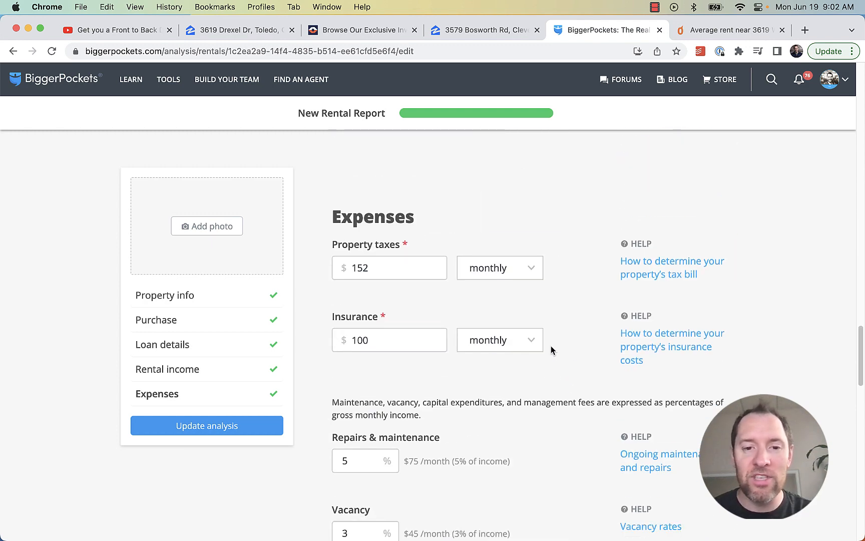
scroll(550, 348, "down", 7)
scroll(559, 340, "up", 2)
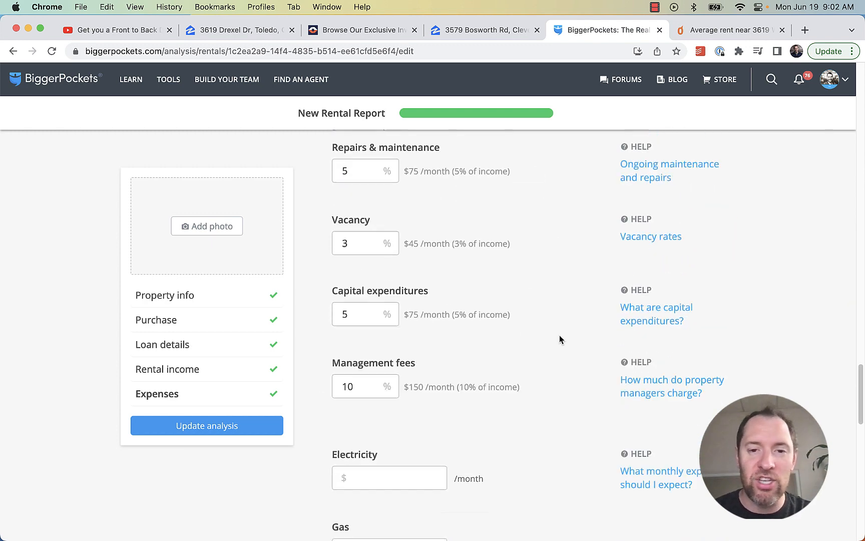
scroll(556, 338, "up", 5)
scroll(518, 371, "down", 5)
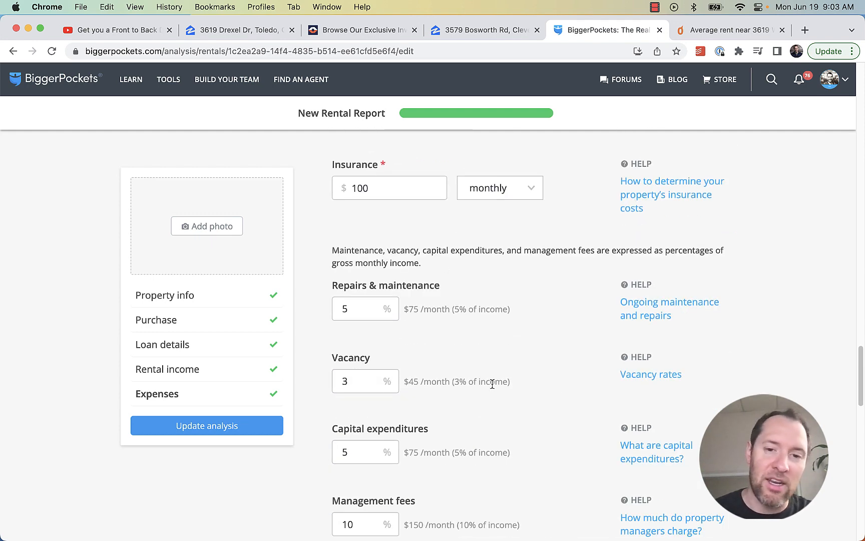
scroll(559, 362, "up", 10)
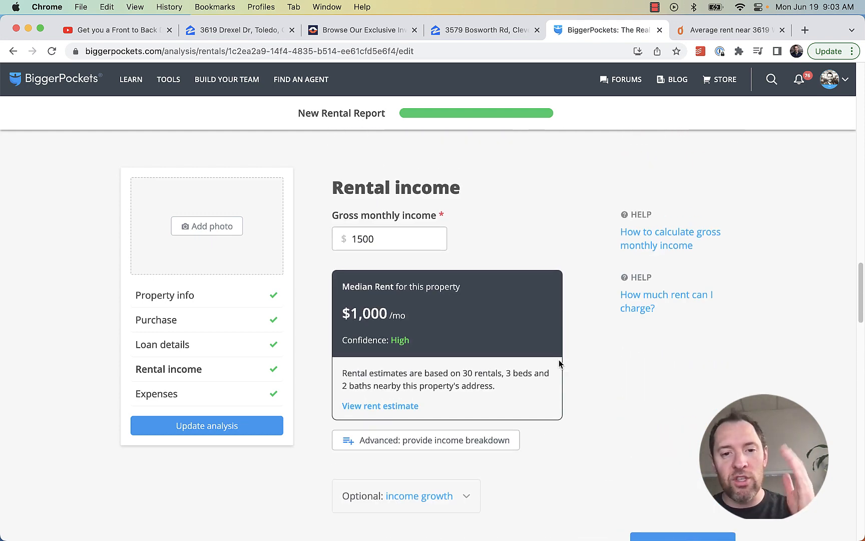
scroll(565, 362, "up", 2)
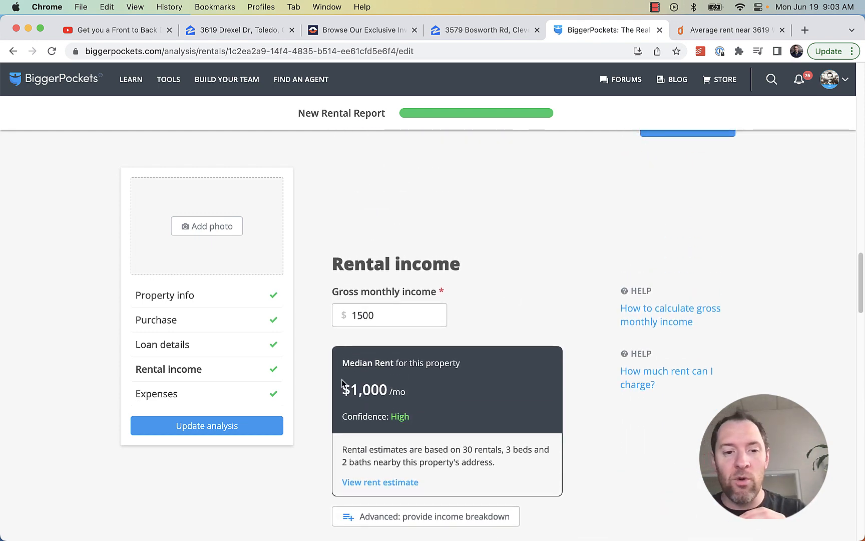
left_click(244, 425)
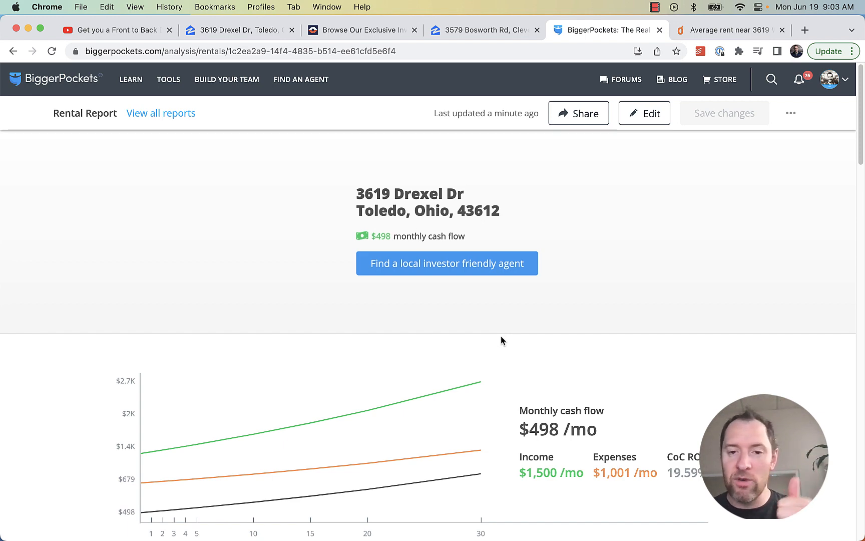
scroll(548, 362, "down", 8)
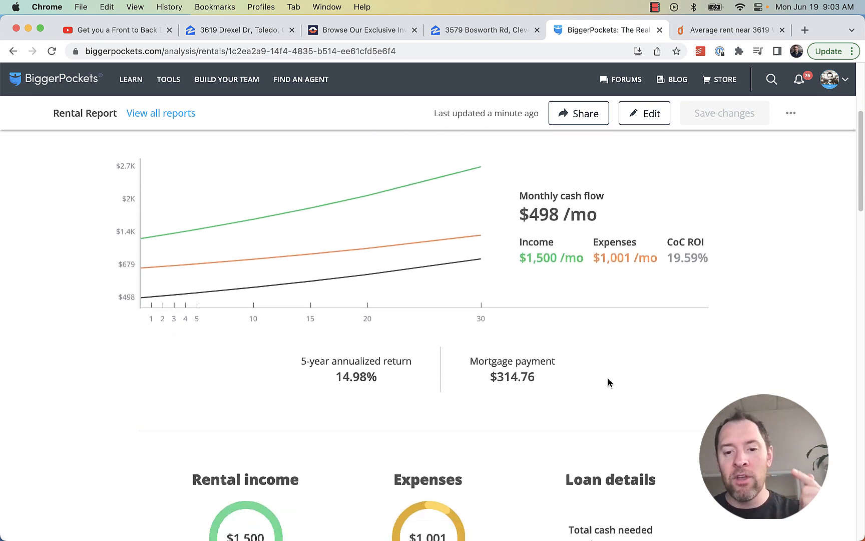
left_click_drag(635, 351, 591, 351)
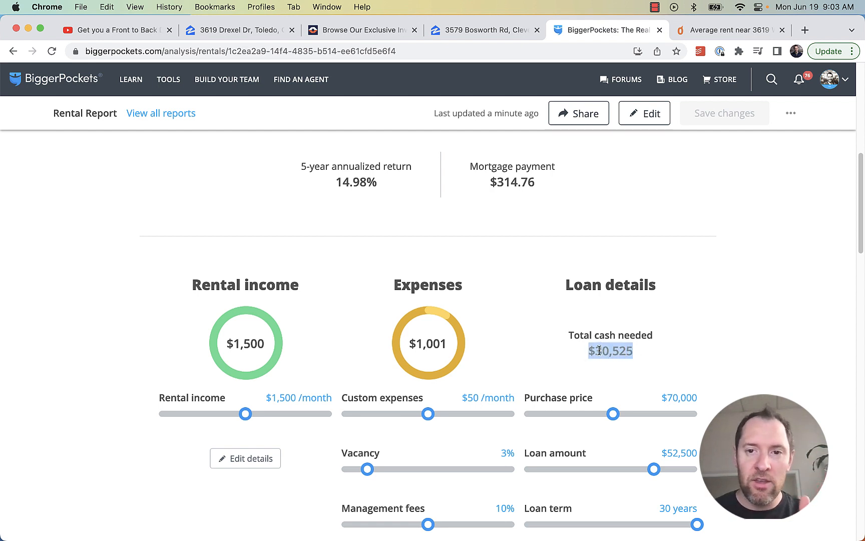
Change the loan interest rate from 6 to 8.5% and update the analysis
left_click(645, 116)
scroll(555, 324, "down", 8)
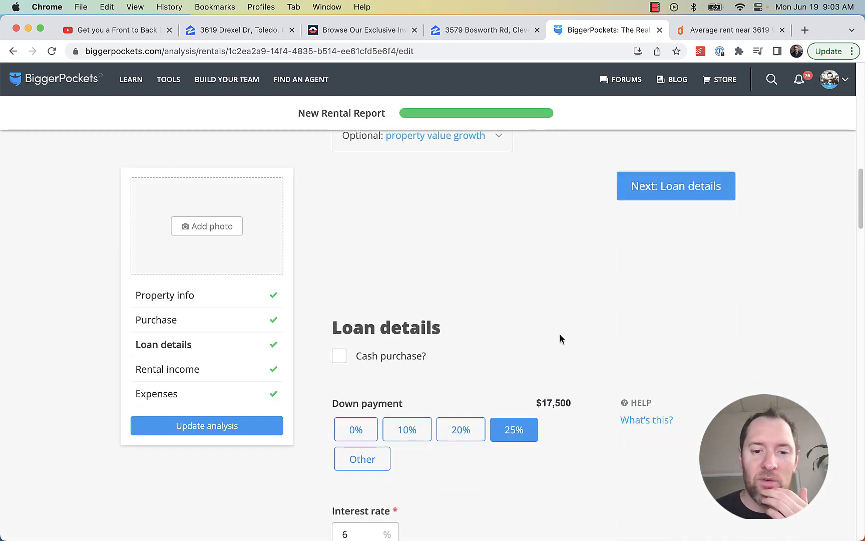
scroll(560, 334, "down", 15)
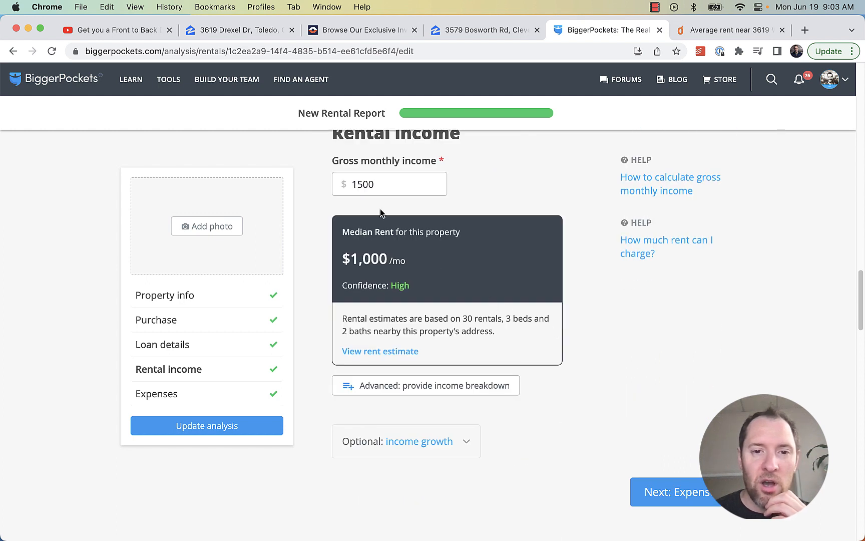
left_click_drag(380, 184, 338, 183)
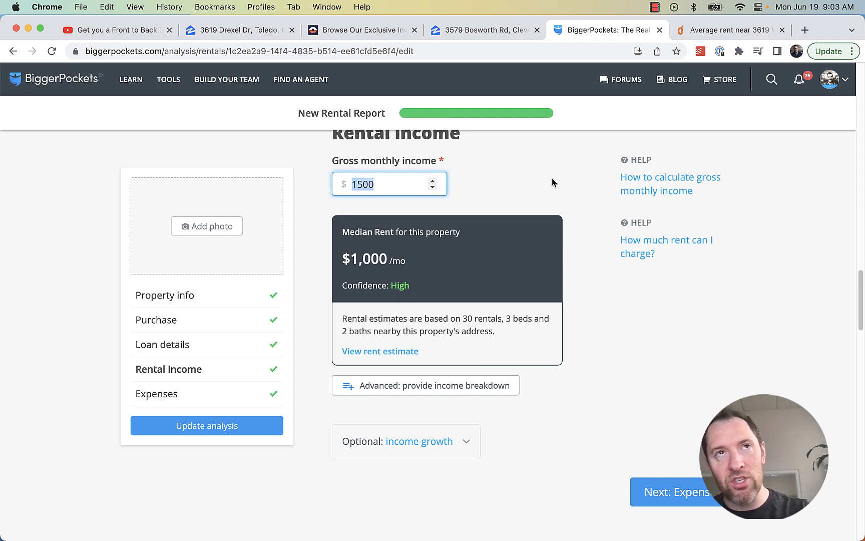
scroll(554, 210, "up", 10)
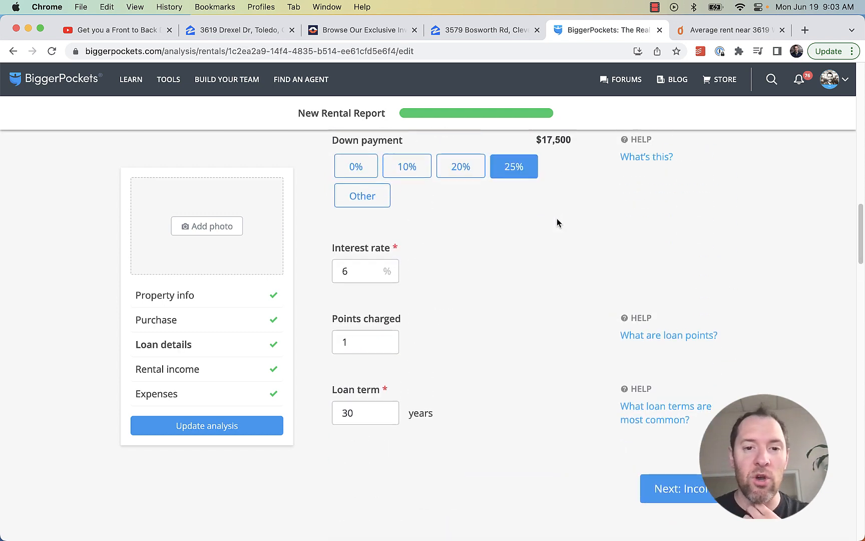
scroll(557, 218, "down", 1)
scroll(554, 219, "down", 5)
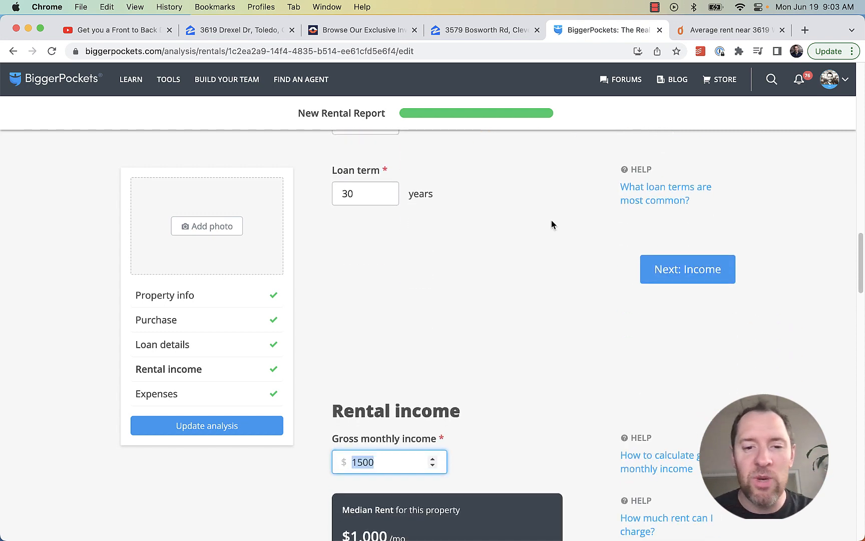
scroll(553, 225, "down", 13)
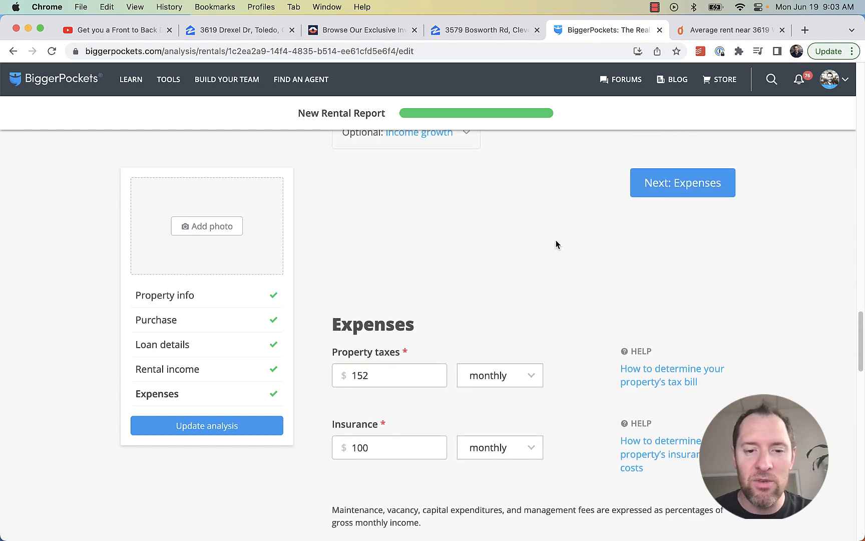
scroll(552, 244, "down", 3)
scroll(551, 246, "up", 10)
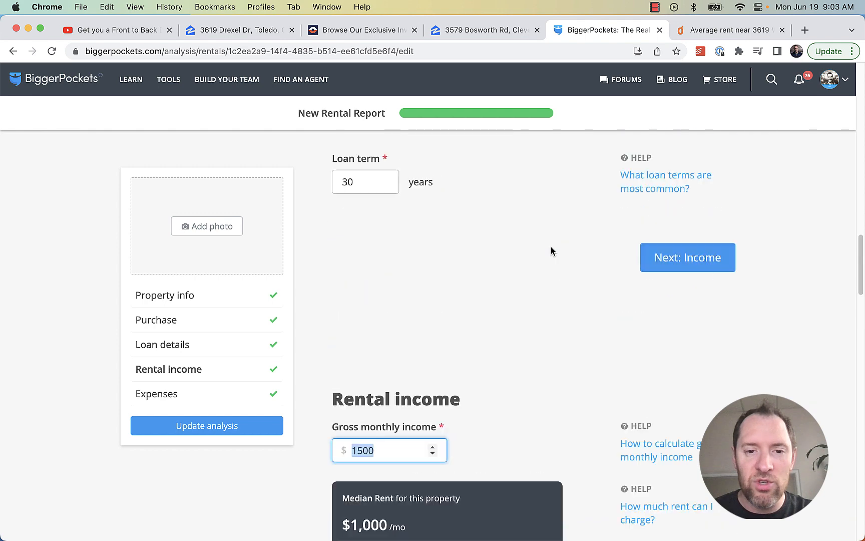
scroll(551, 248, "up", 5)
left_click(337, 290)
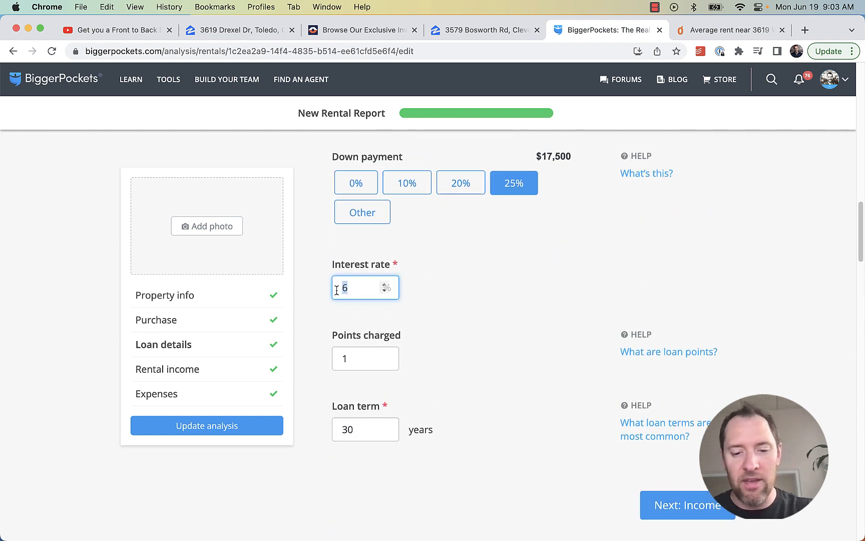
type("8.5")
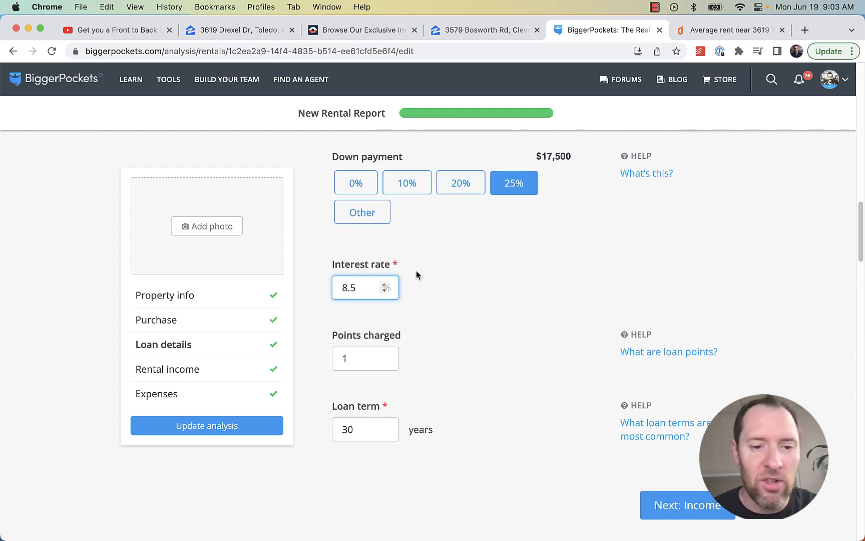
scroll(536, 338, "up", 12)
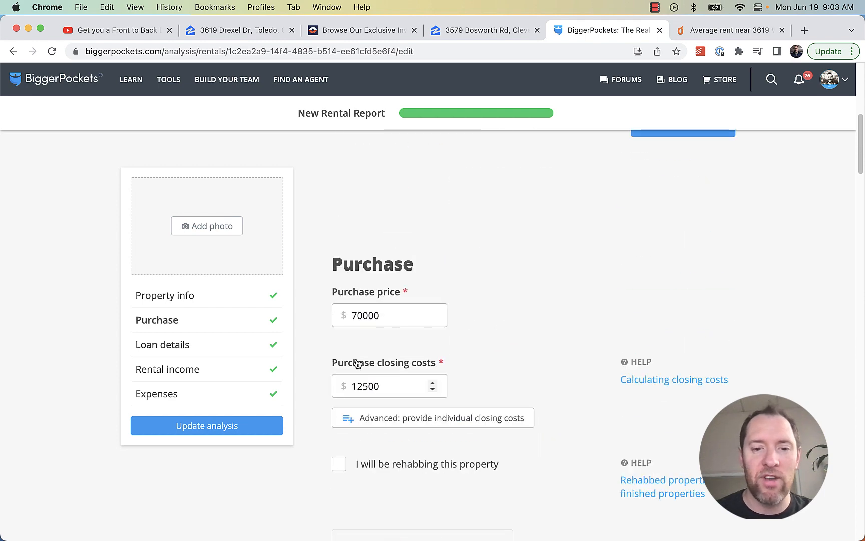
left_click(255, 426)
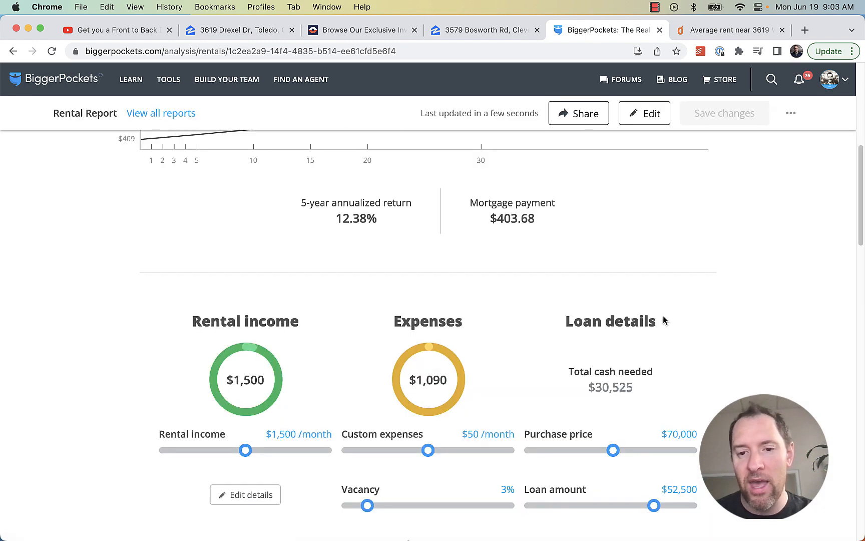
Highlight the new $409 monthly cash flow and the $30,525 total cash needed
scroll(651, 370, "up", 6)
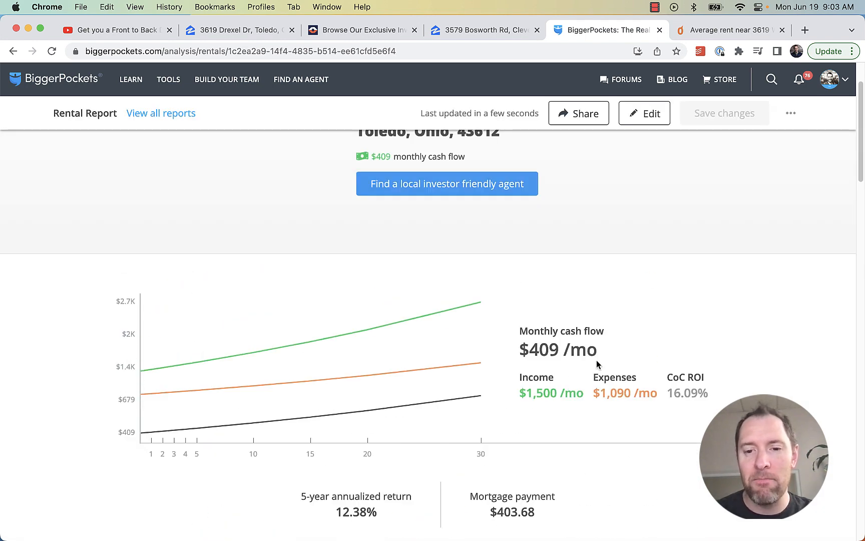
left_click_drag(597, 364, 493, 355)
scroll(623, 414, "down", 6)
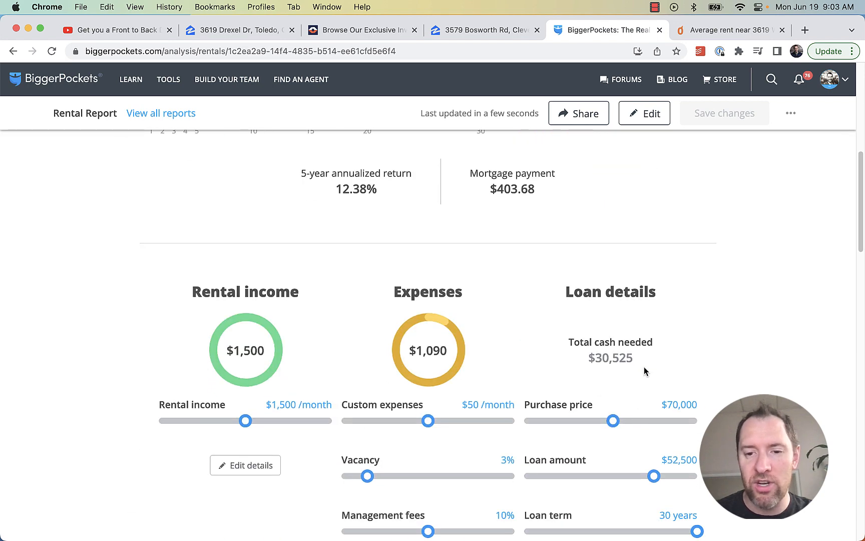
triple_click(590, 355)
scroll(589, 353, "up", 3)
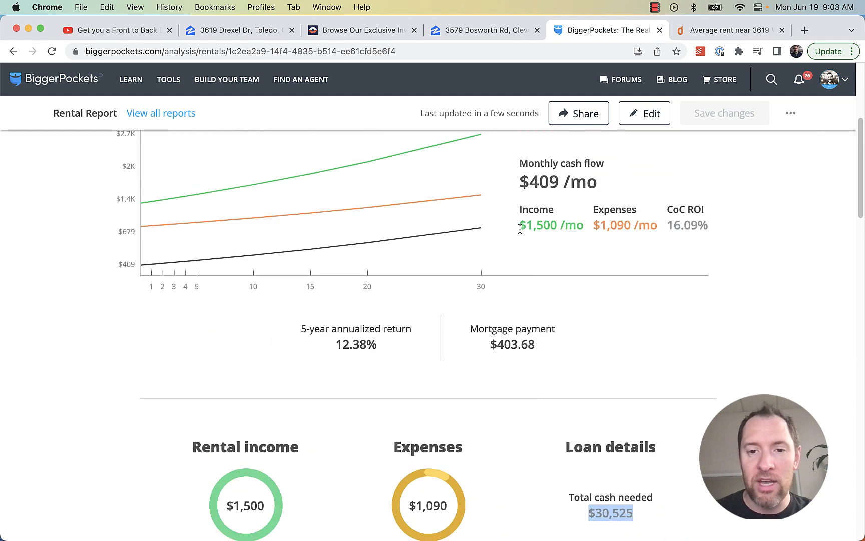
left_click_drag(601, 183, 519, 186)
Replace the 1500 gross monthly income with 1200 and update the analysis
left_click(648, 114)
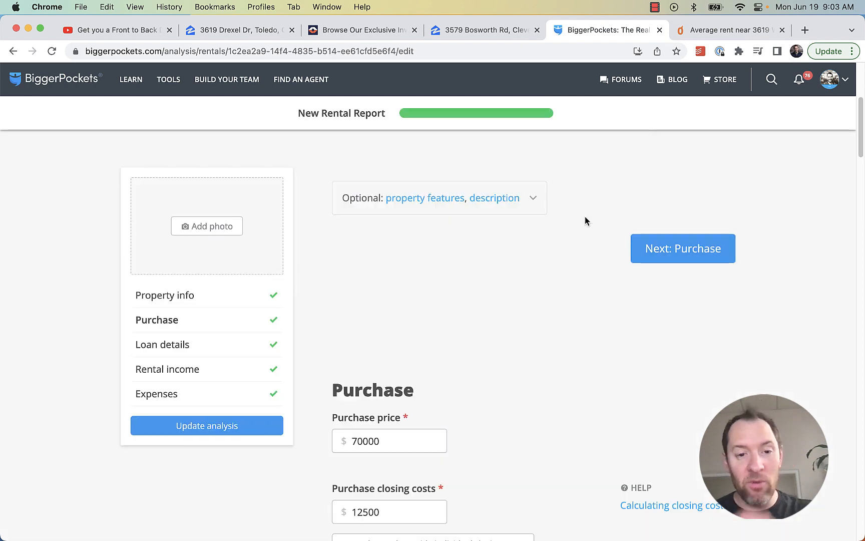
scroll(496, 322, "down", 6)
scroll(496, 322, "down", 15)
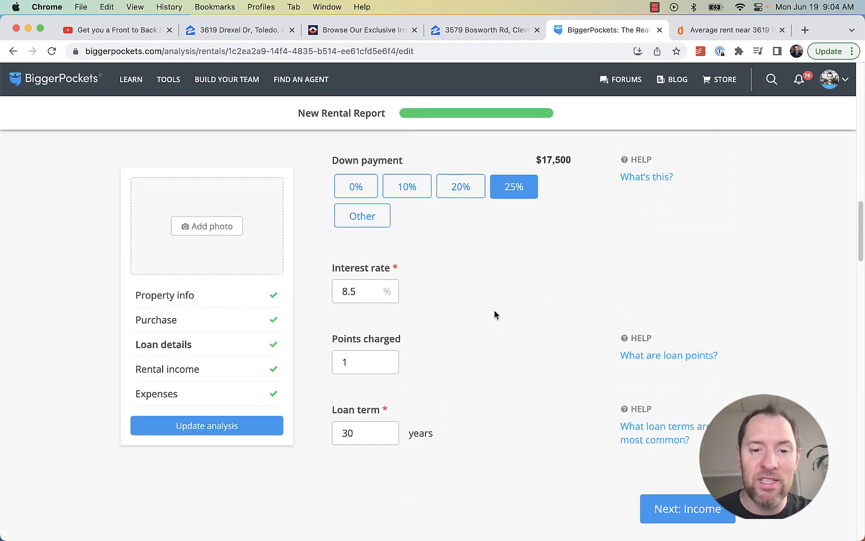
scroll(481, 278, "down", 6)
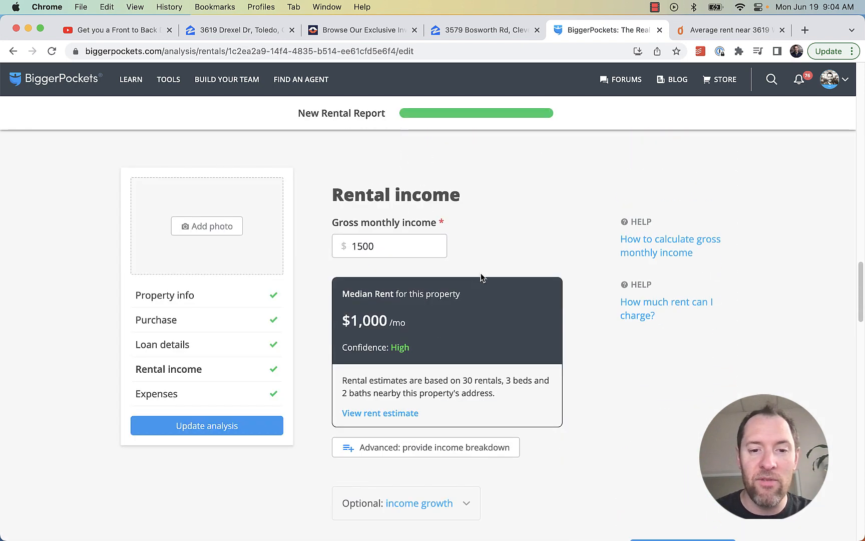
left_click_drag(420, 249, 311, 241)
type("1200")
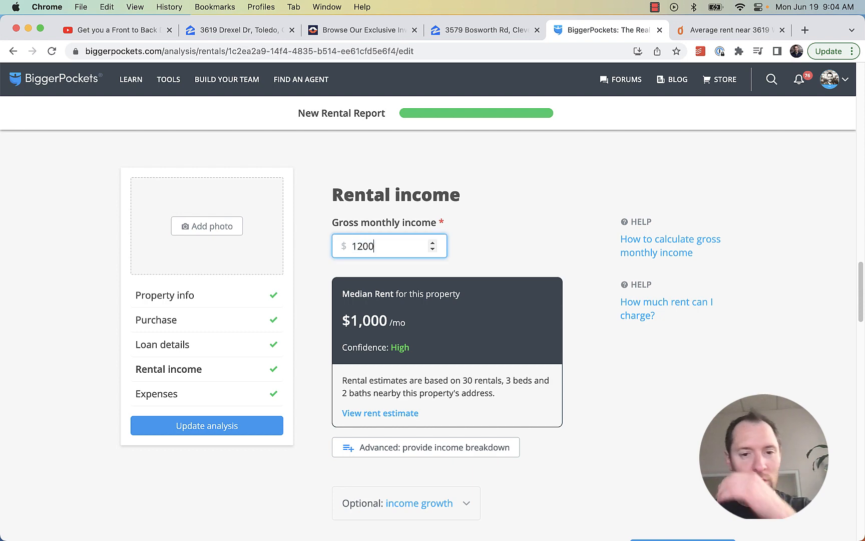
left_click(243, 427)
scroll(624, 283, "up", 15)
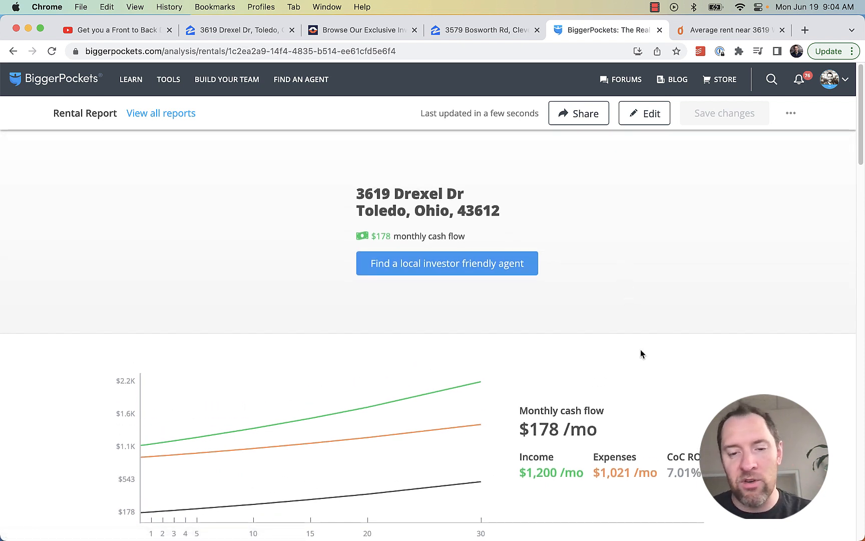
scroll(640, 349, "down", 1)
scroll(641, 353, "down", 3)
left_click_drag(598, 327, 513, 327)
scroll(694, 335, "down", 4)
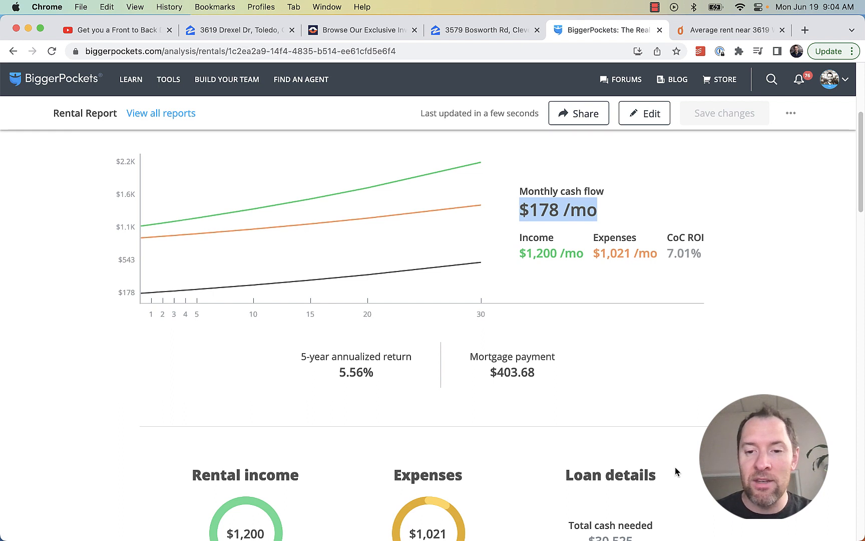
scroll(651, 491, "down", 1)
left_click_drag(629, 511, 578, 500)
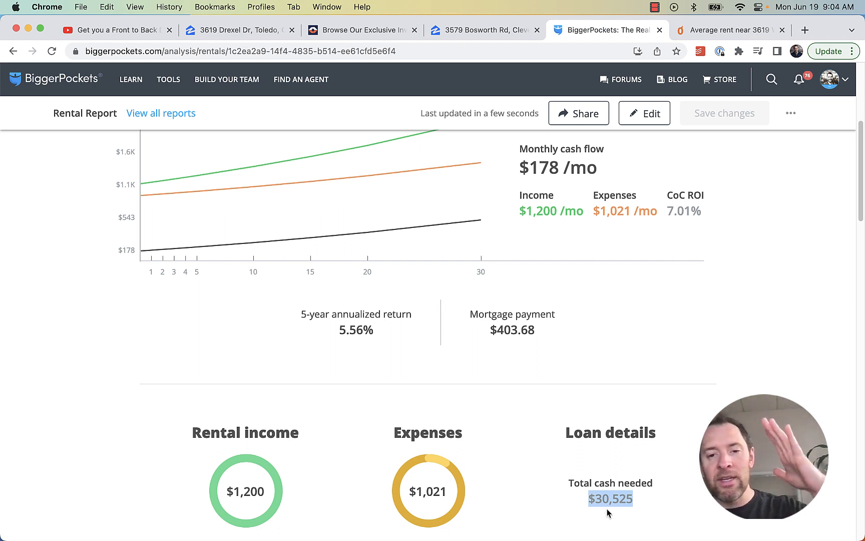
left_click_drag(629, 173, 511, 171)
left_click(535, 165)
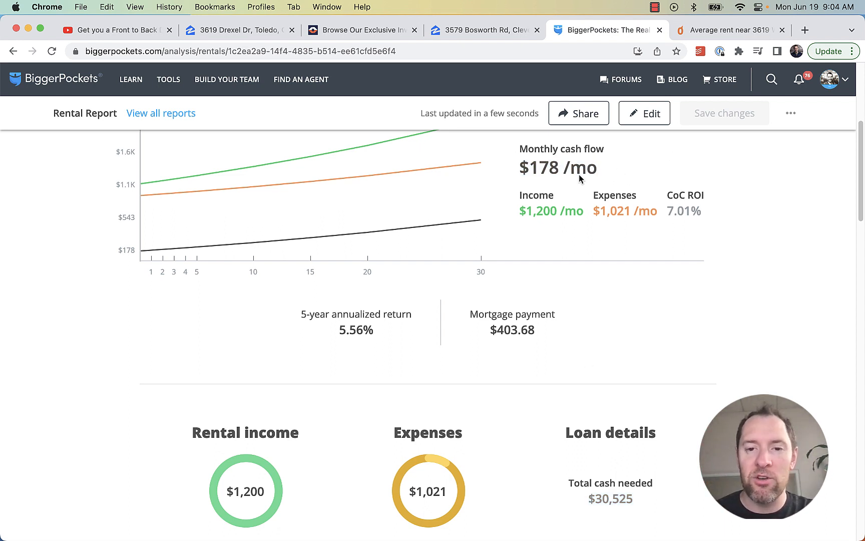
left_click_drag(600, 173, 521, 171)
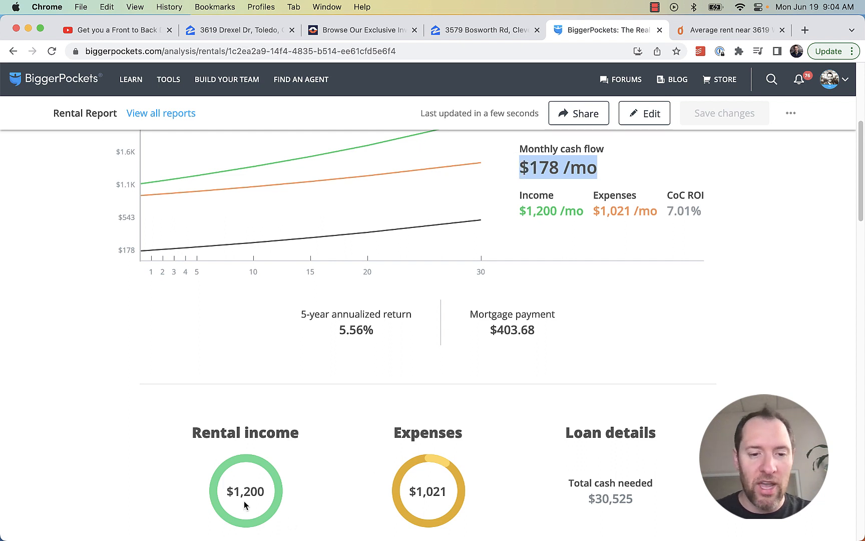
left_click_drag(702, 211, 663, 210)
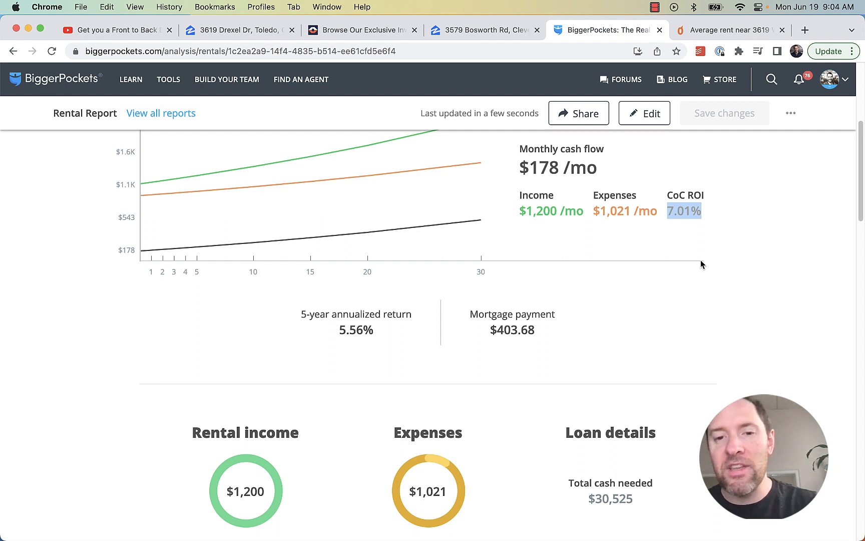
left_click(703, 217)
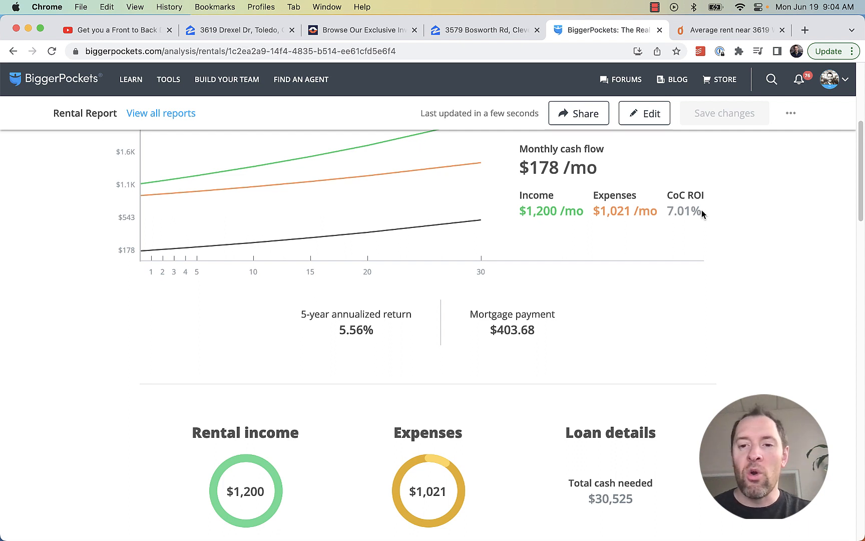
left_click_drag(702, 210, 663, 209)
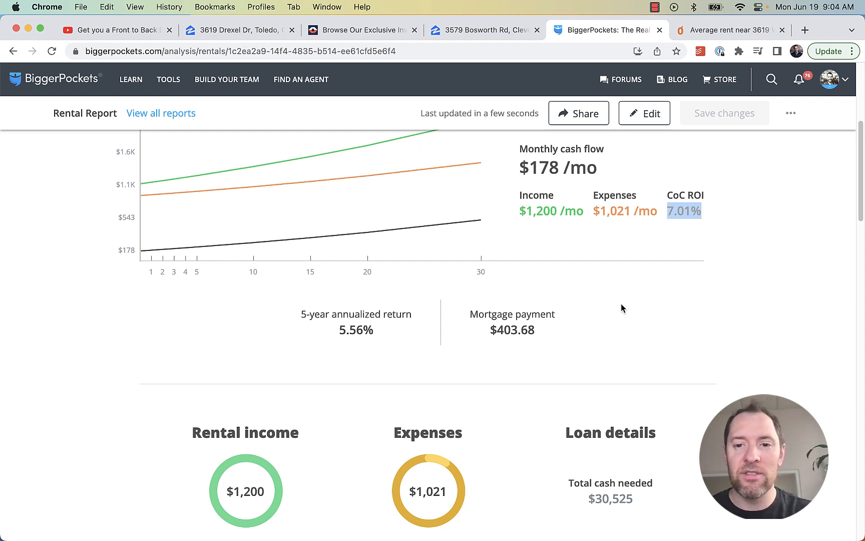
scroll(611, 290, "up", 2)
scroll(611, 289, "up", 2)
scroll(612, 289, "down", 1)
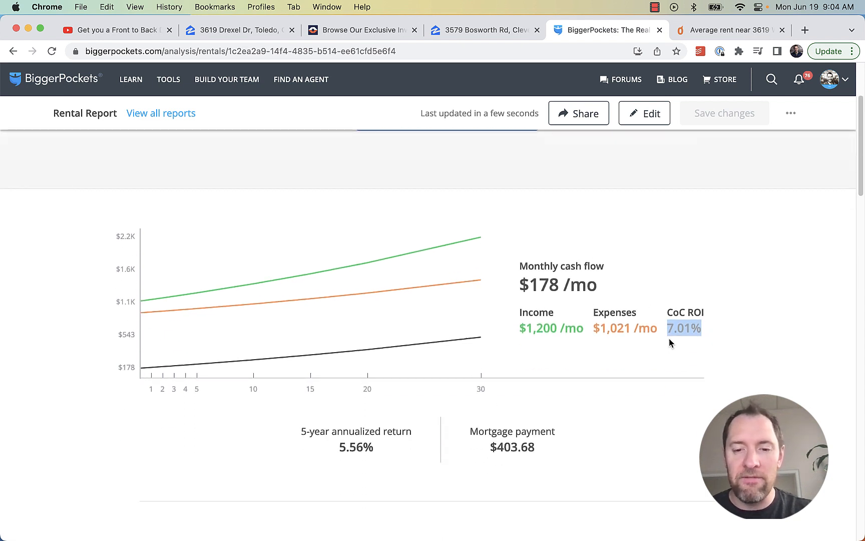
scroll(670, 342, "down", 3)
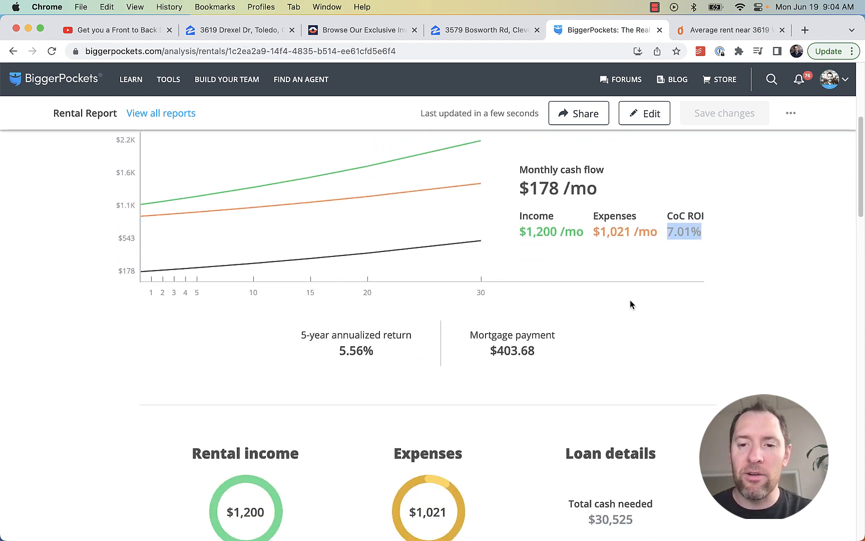
left_click(714, 240)
left_click_drag(729, 230, 667, 232)
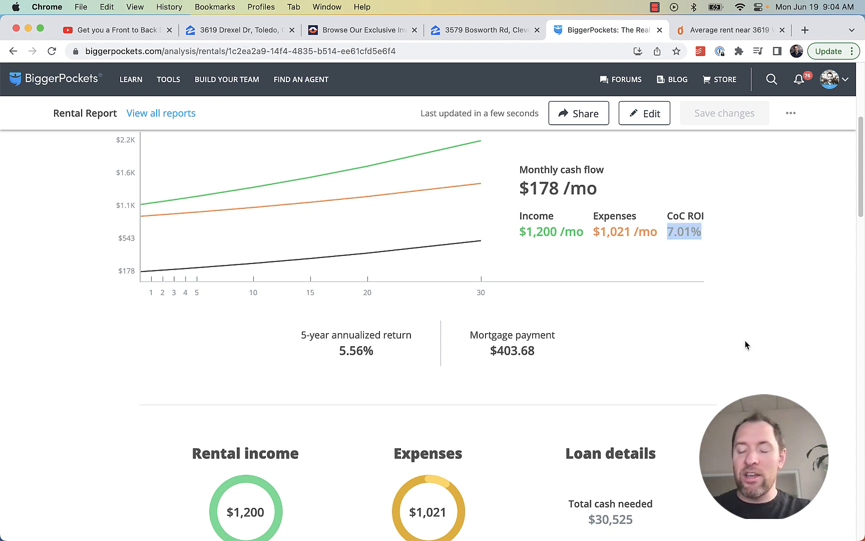
scroll(648, 453, "down", 2)
left_click_drag(649, 455, 557, 452)
scroll(676, 309, "up", 3)
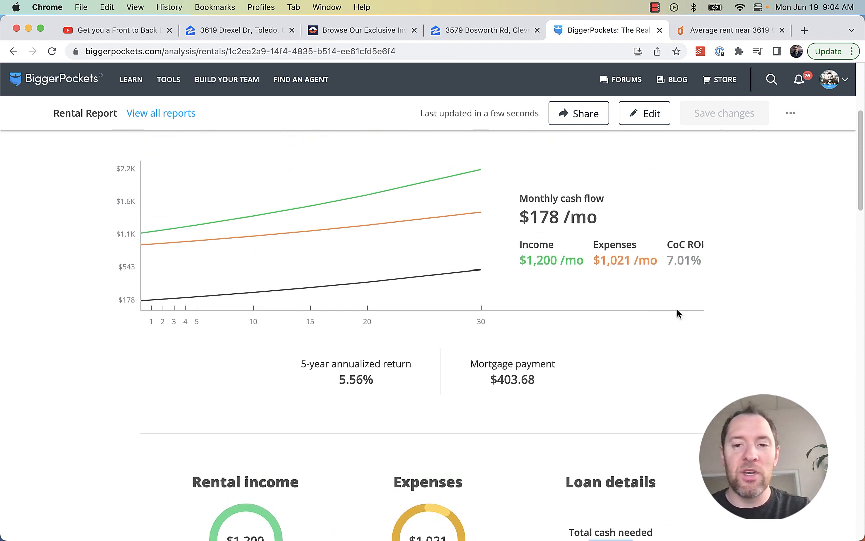
scroll(647, 435, "down", 3)
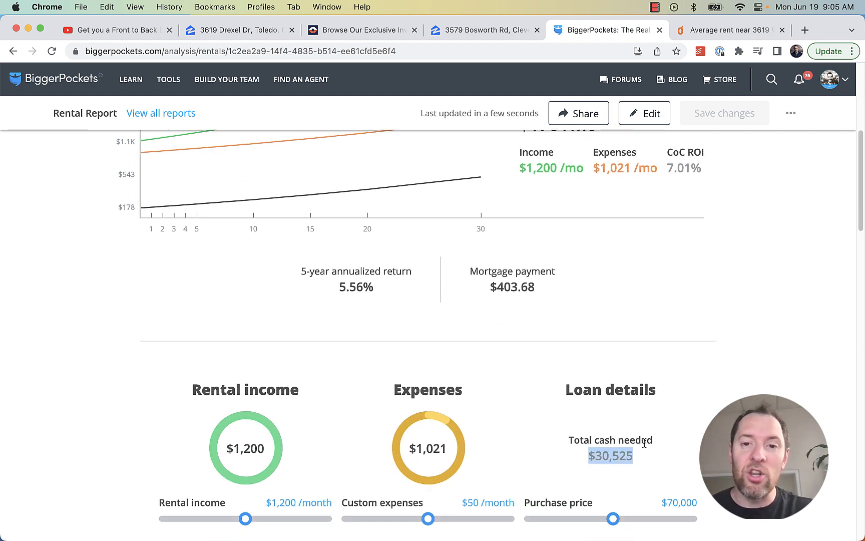
scroll(644, 442, "up", 3)
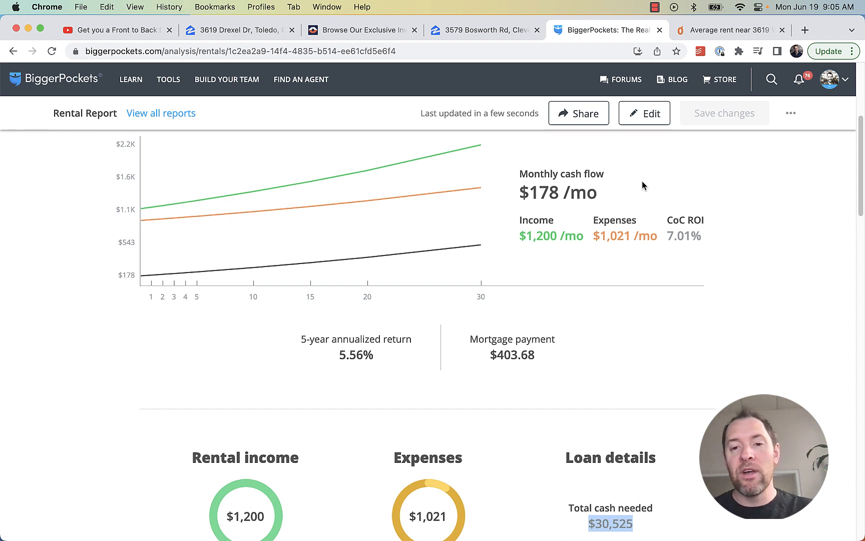
left_click_drag(601, 194, 516, 201)
left_click_drag(702, 237, 668, 234)
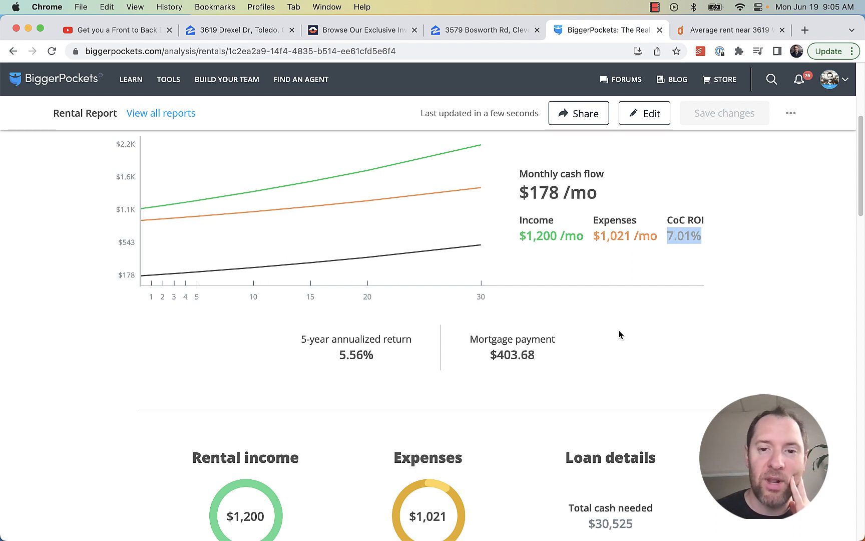
scroll(633, 353, "down", 3)
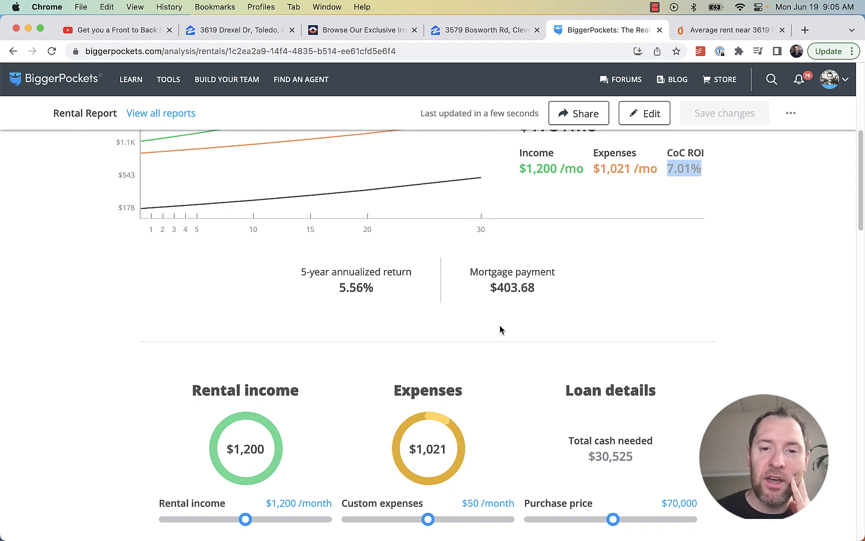
left_click(150, 32)
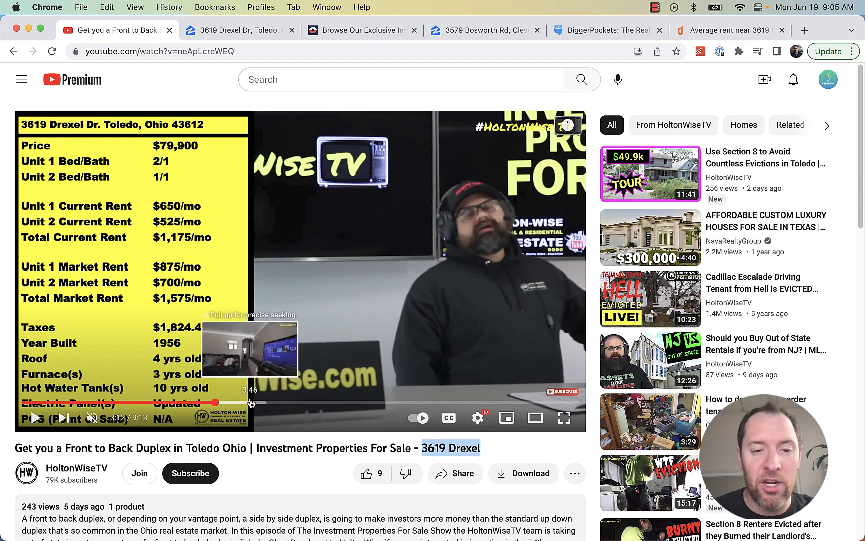
left_click(250, 402)
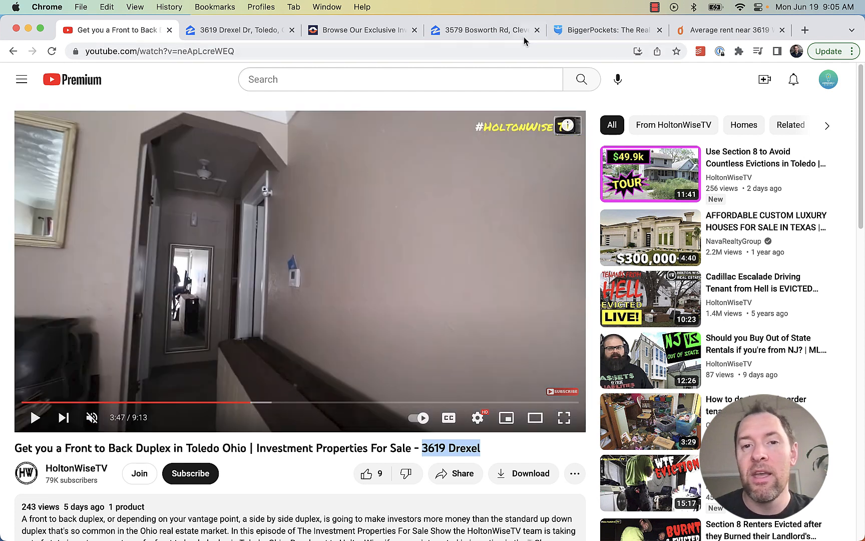
left_click(586, 27)
scroll(621, 310, "up", 3)
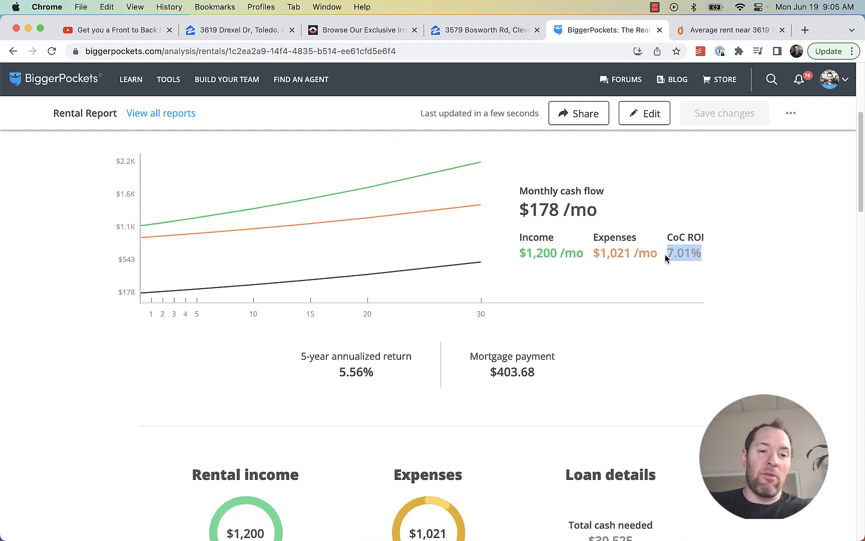
Highlight the 7.01% CoC ROI and scroll through the $178/mo cash flow report
left_click(677, 285)
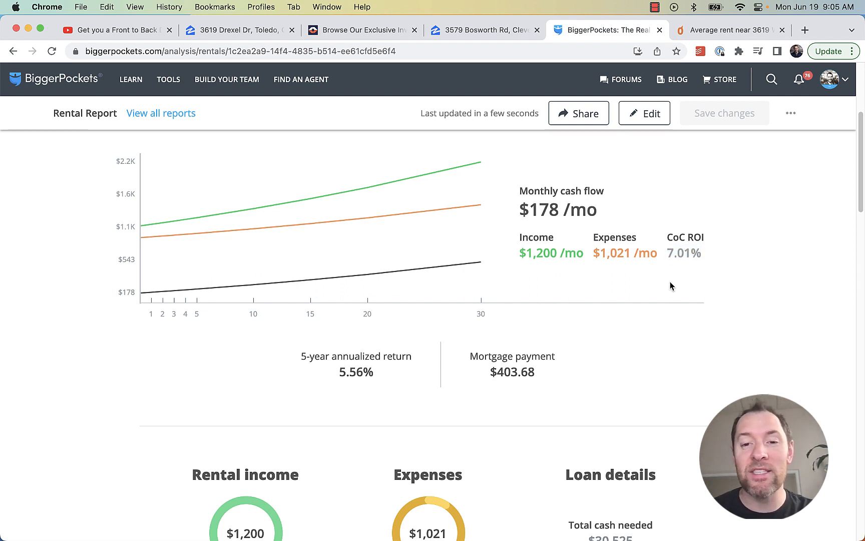
left_click_drag(702, 255, 669, 254)
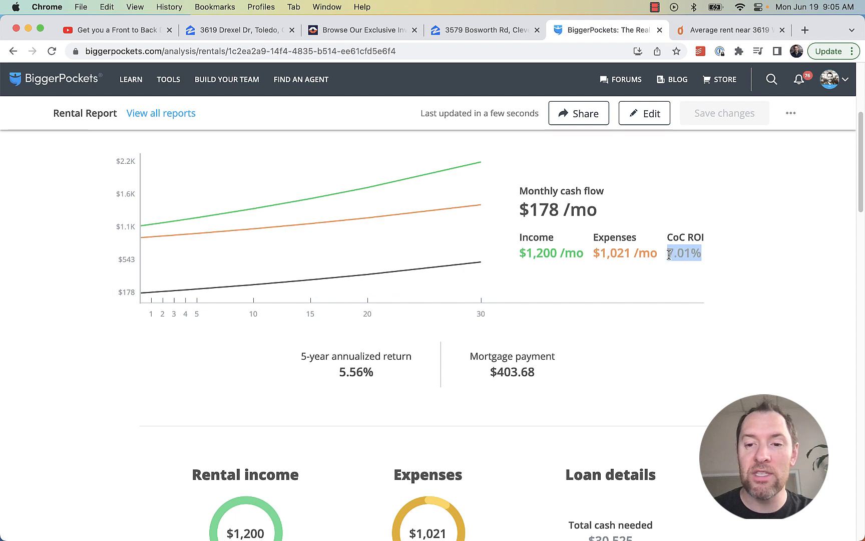
left_click(722, 277)
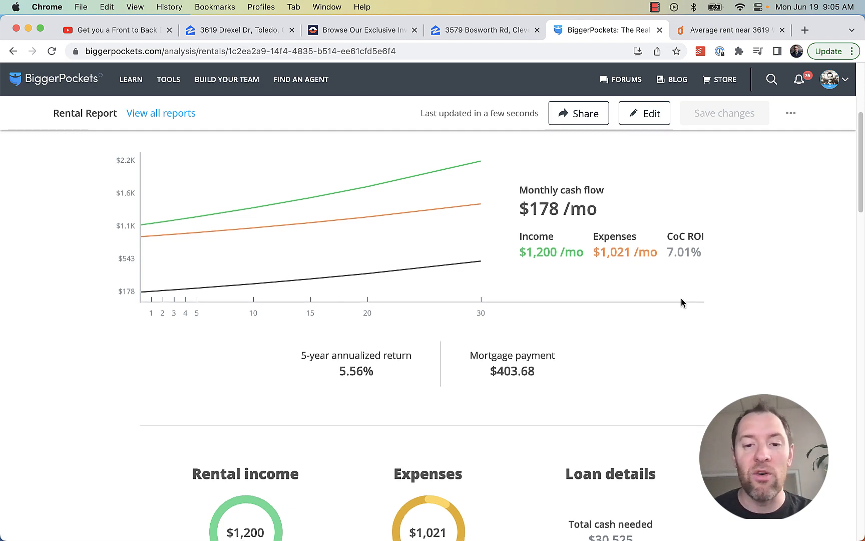
scroll(681, 303, "up", 3)
scroll(681, 302, "down", 2)
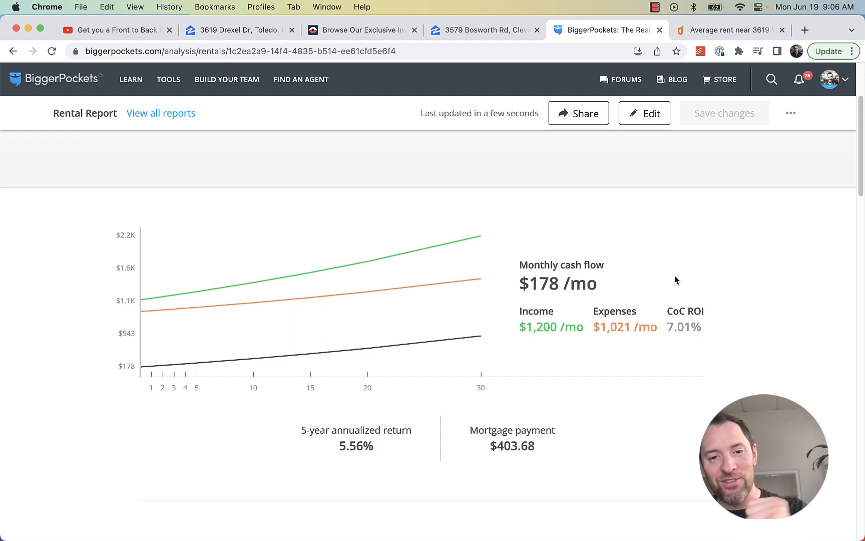
scroll(679, 275, "down", 3)
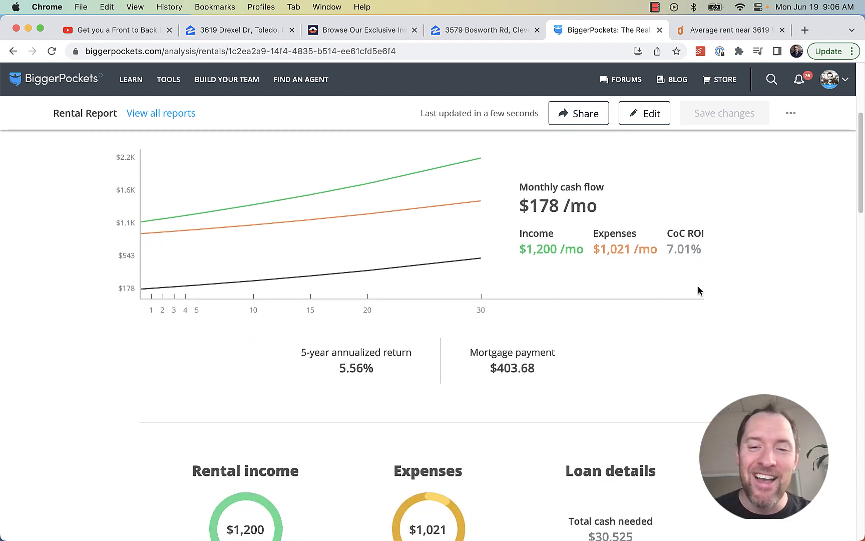
scroll(677, 300, "down", 2)
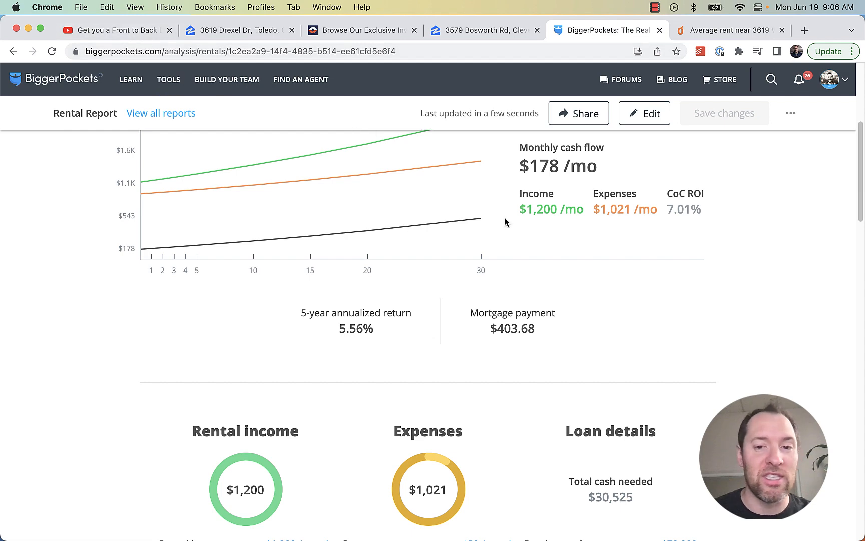
scroll(561, 286, "up", 10)
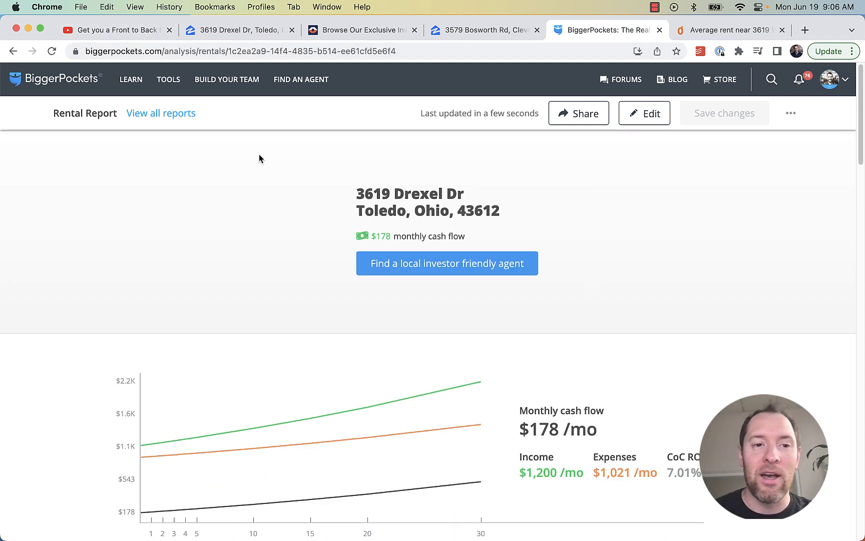
mouse_move(172, 84)
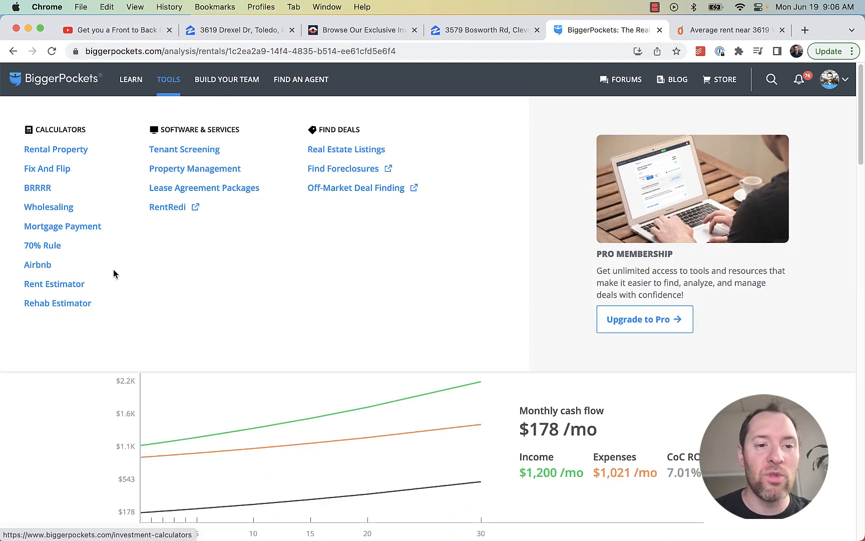
left_click(156, 118)
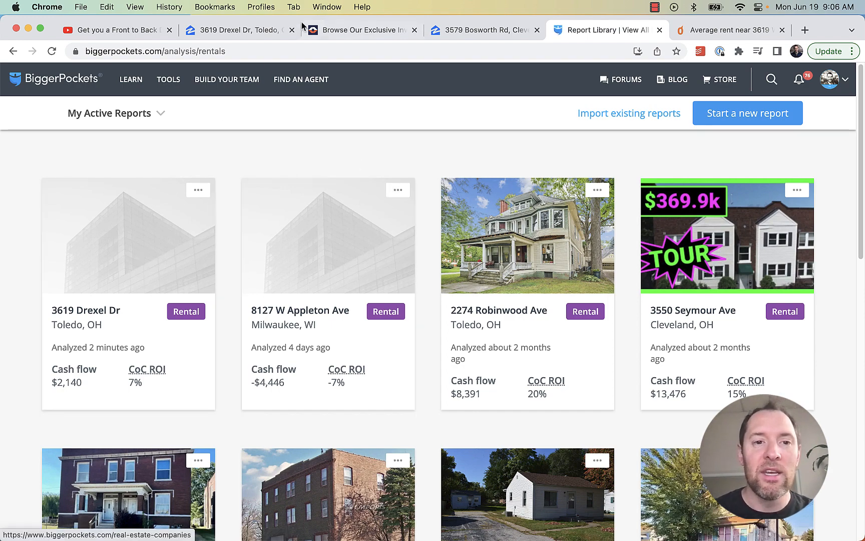
left_click(270, 30)
left_click(346, 30)
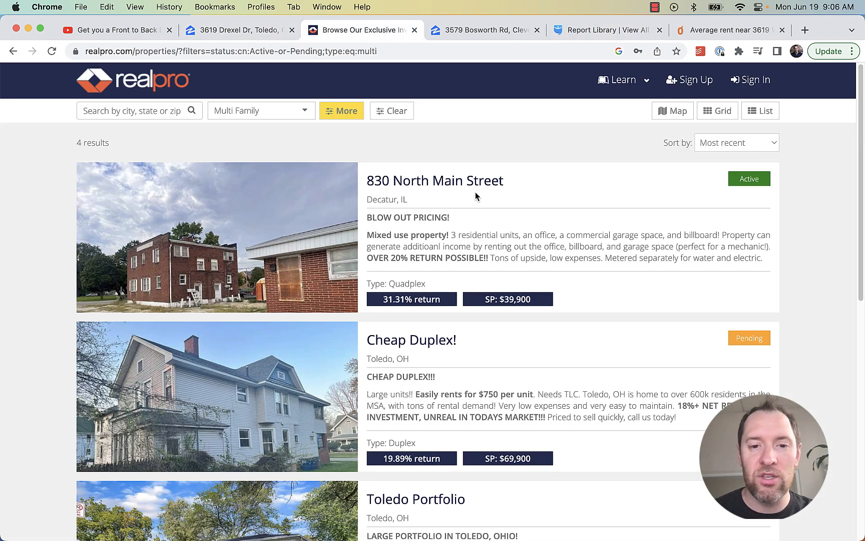
scroll(492, 516, "down", 3)
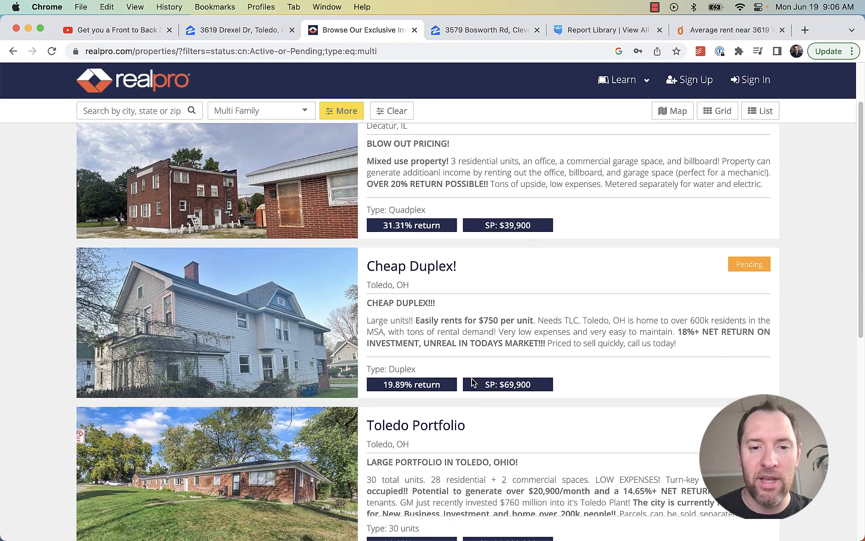
left_click(464, 35)
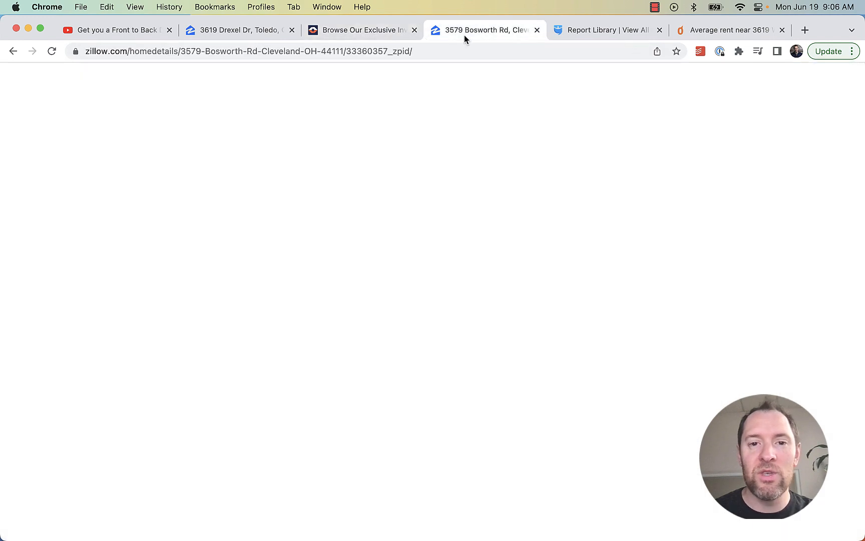
Expand and read the full Overview description of the $169,000 Bosworth Rd duplex
scroll(391, 265, "down", 5)
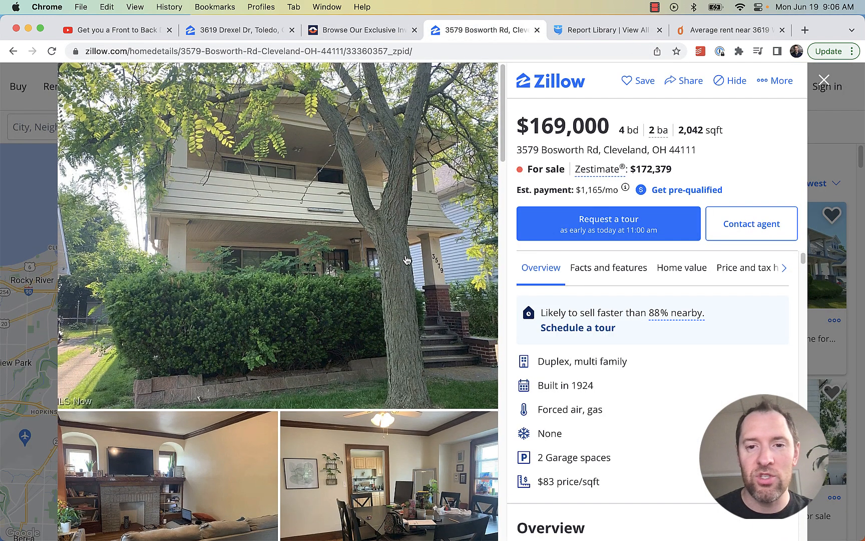
scroll(407, 267, "down", 10)
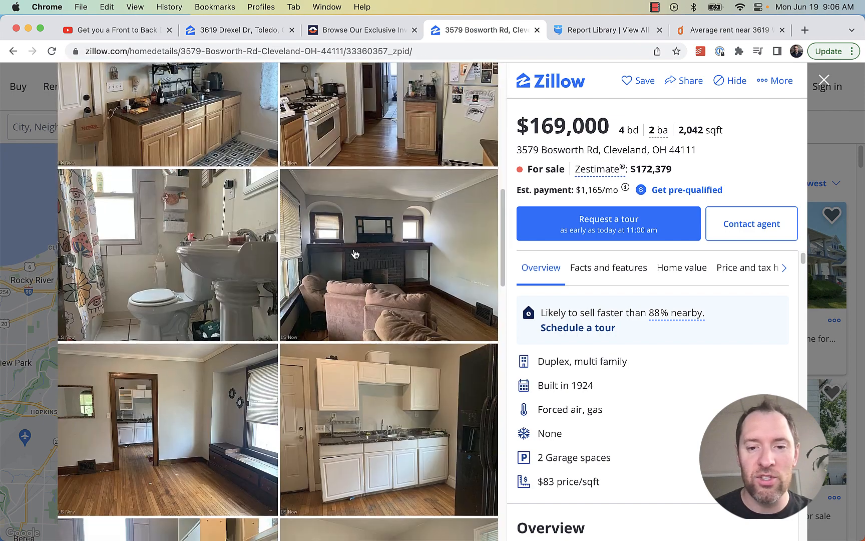
scroll(544, 326, "down", 5)
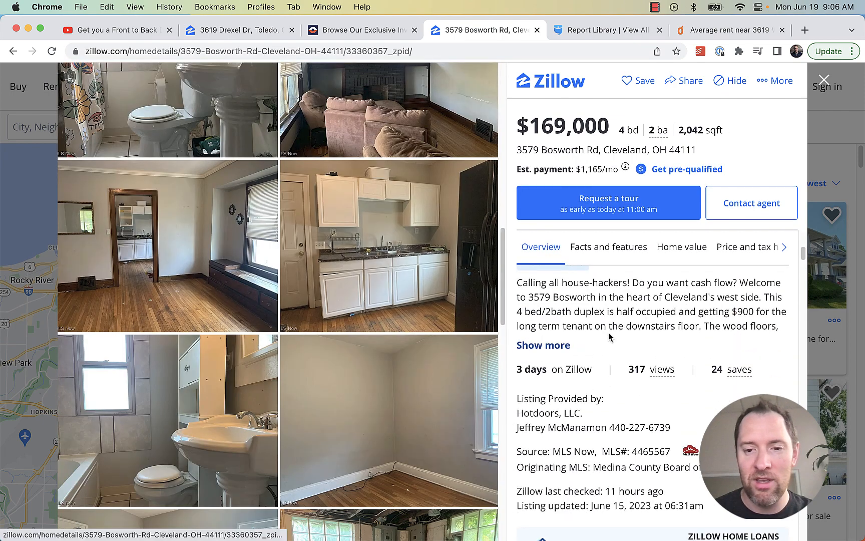
left_click(545, 432)
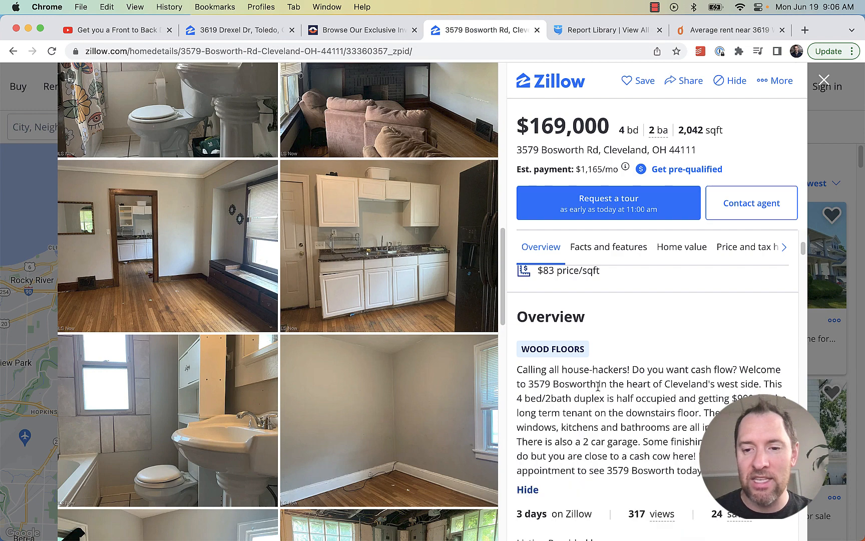
scroll(628, 384, "down", 1)
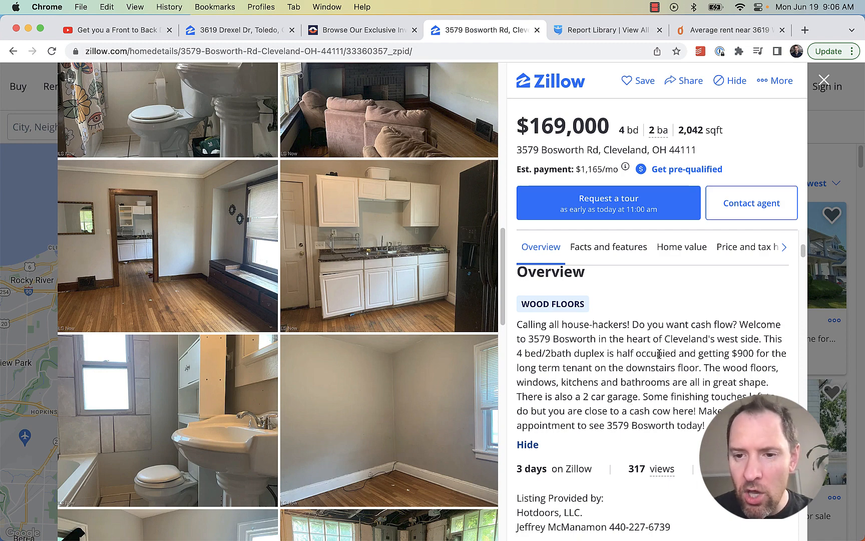
Highlight the $900 rent in the description and view the doorway photo full size
left_click_drag(603, 351, 736, 339)
left_click(741, 349)
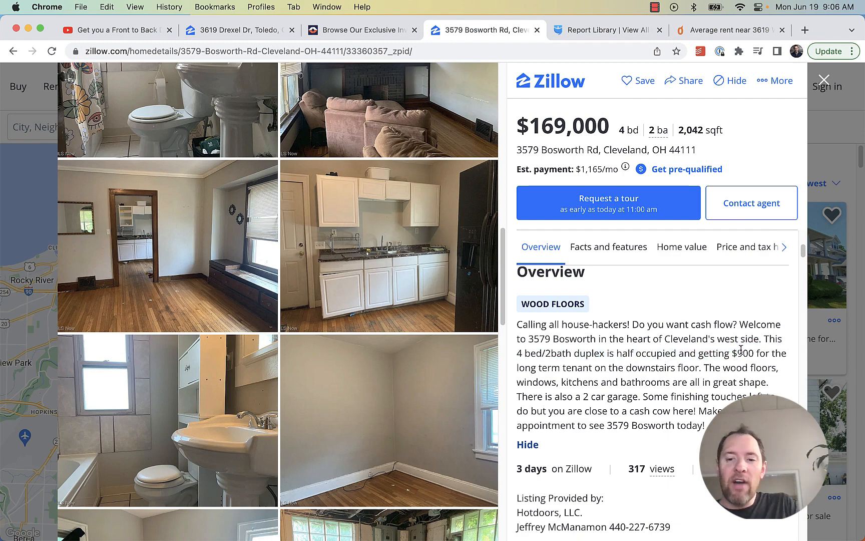
double_click(742, 351)
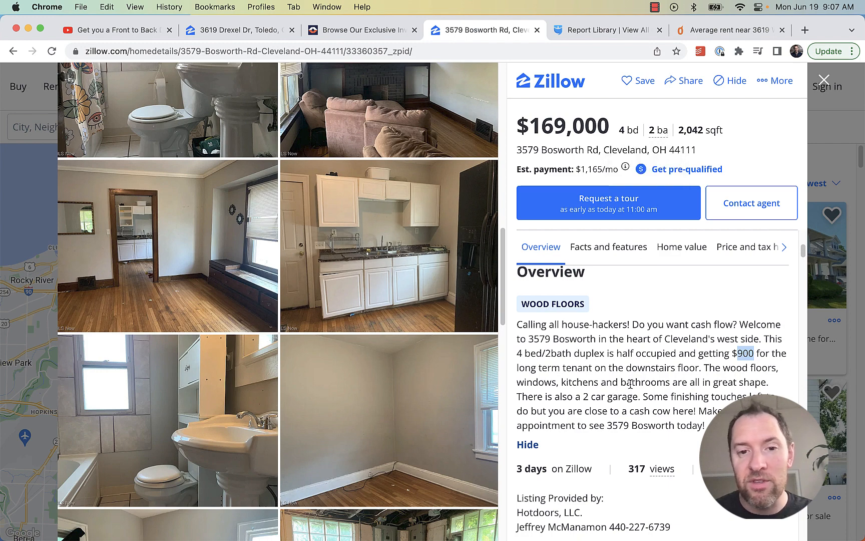
scroll(359, 332, "down", 10)
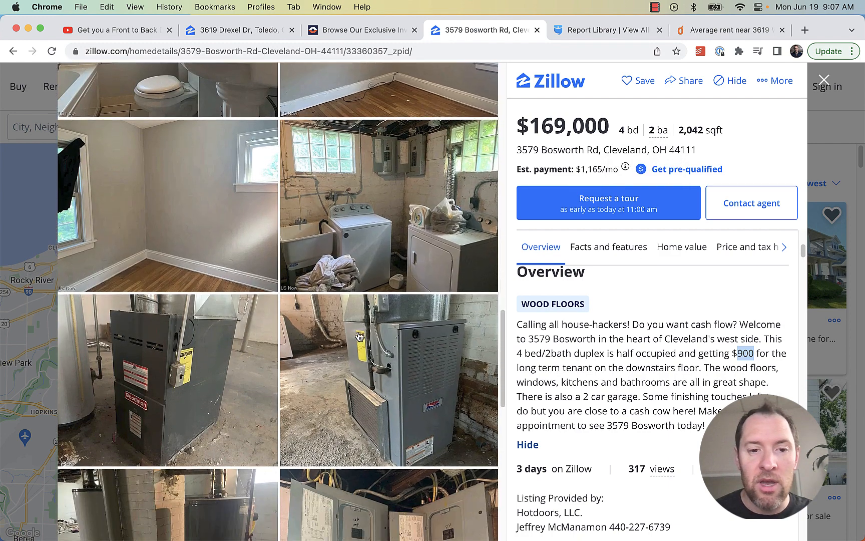
scroll(358, 335, "down", 6)
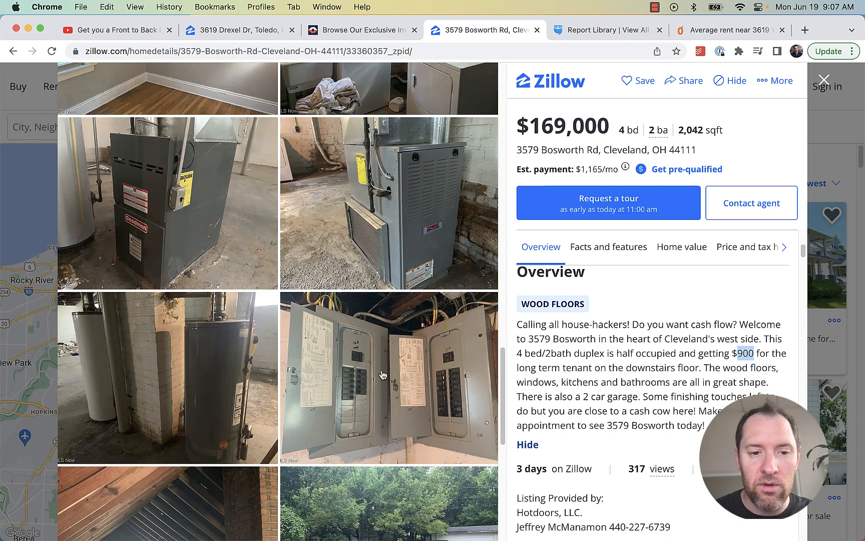
scroll(242, 371, "down", 3)
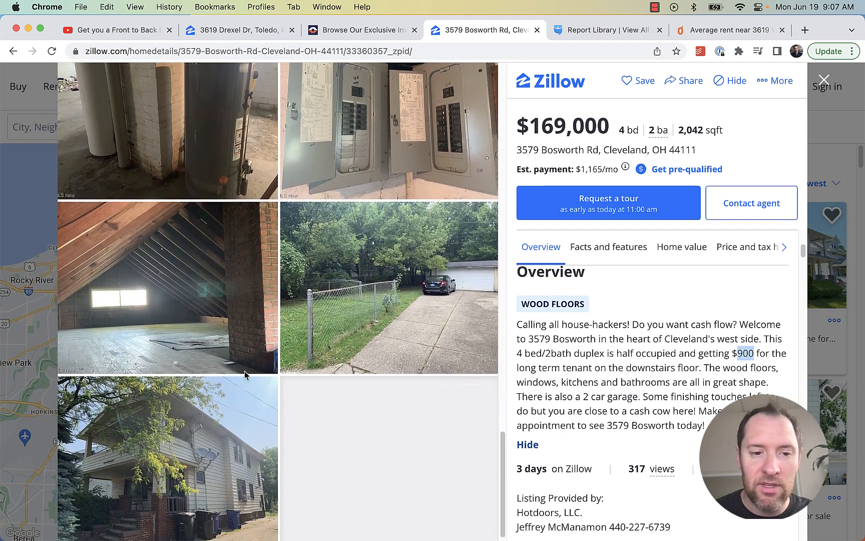
scroll(221, 477, "up", 15)
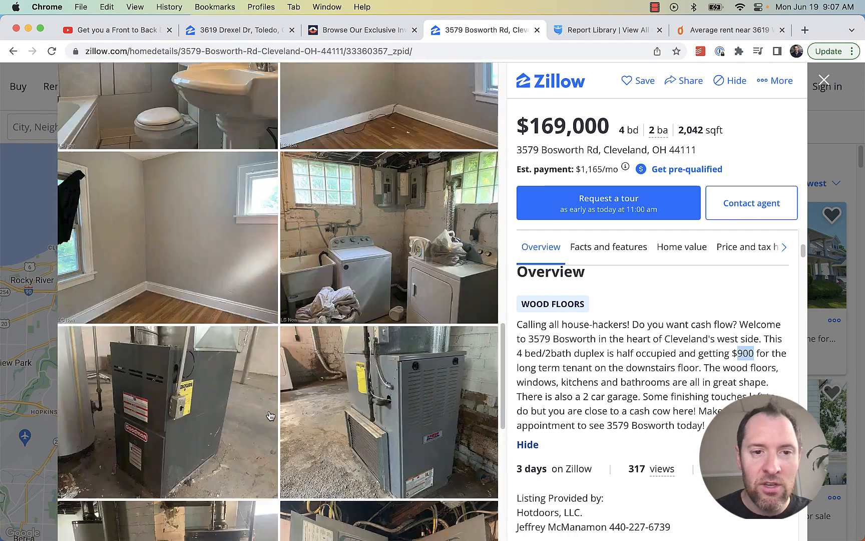
scroll(272, 373, "up", 3)
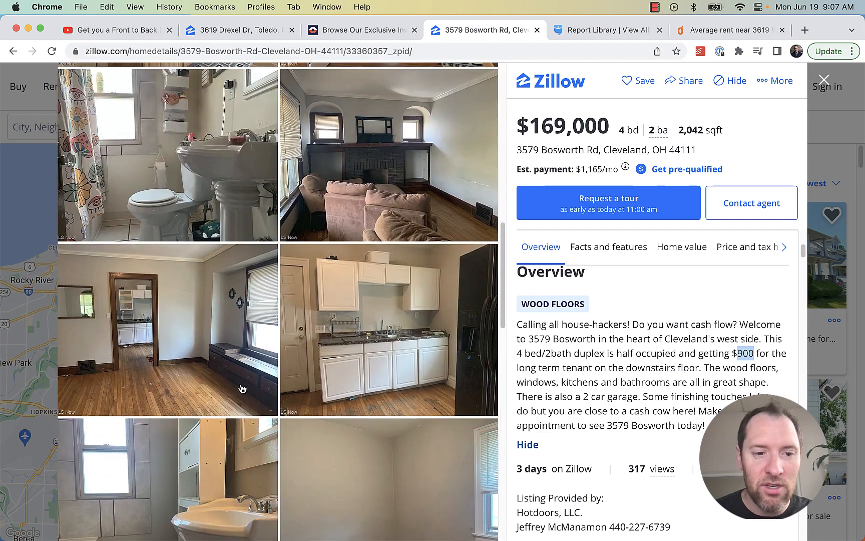
left_click(198, 355)
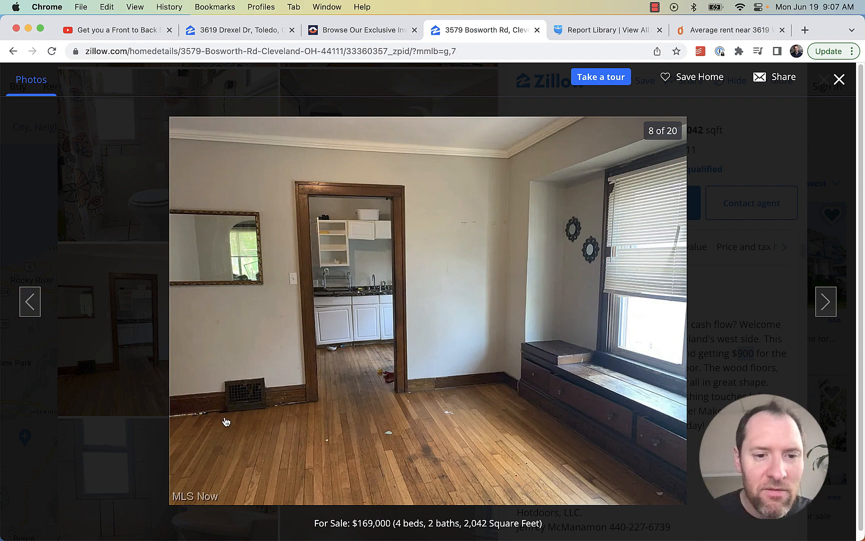
left_click(839, 80)
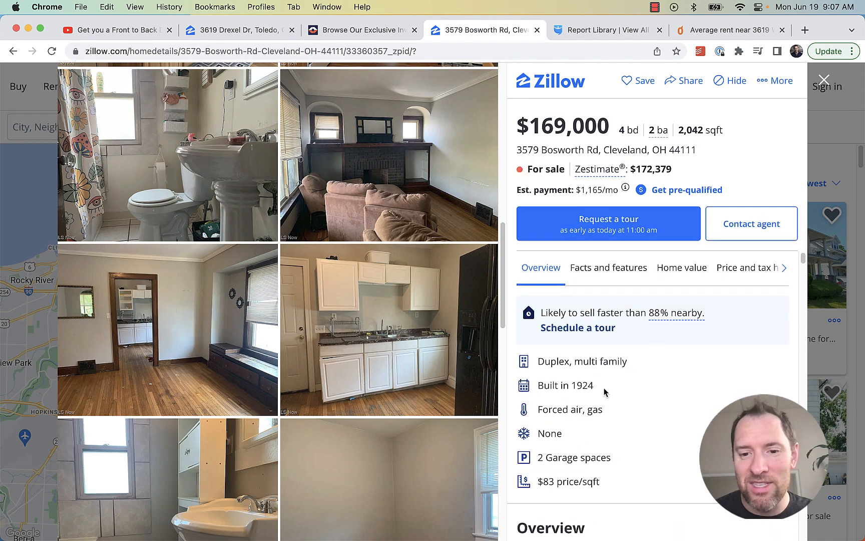
Highlight the year built and $169,000 price, copy the address, and go to the BiggerPockets library
left_click_drag(605, 391, 564, 384)
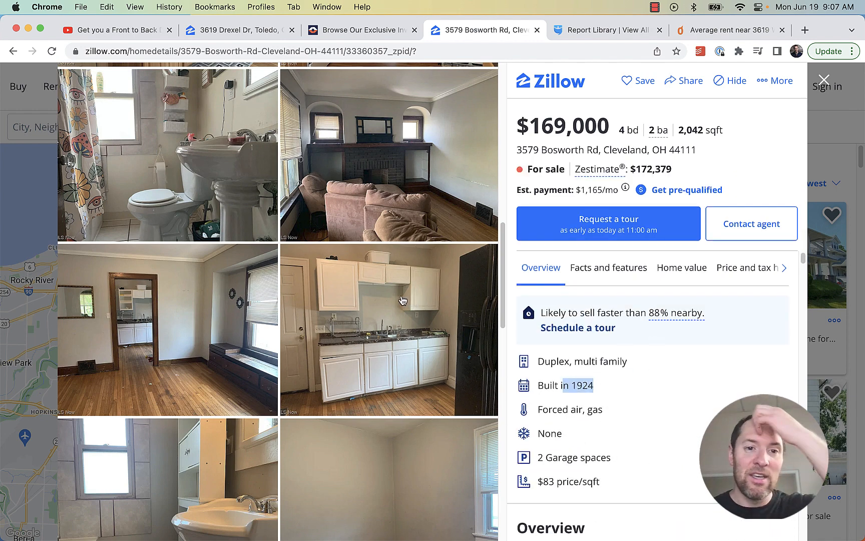
scroll(373, 281, "down", 4)
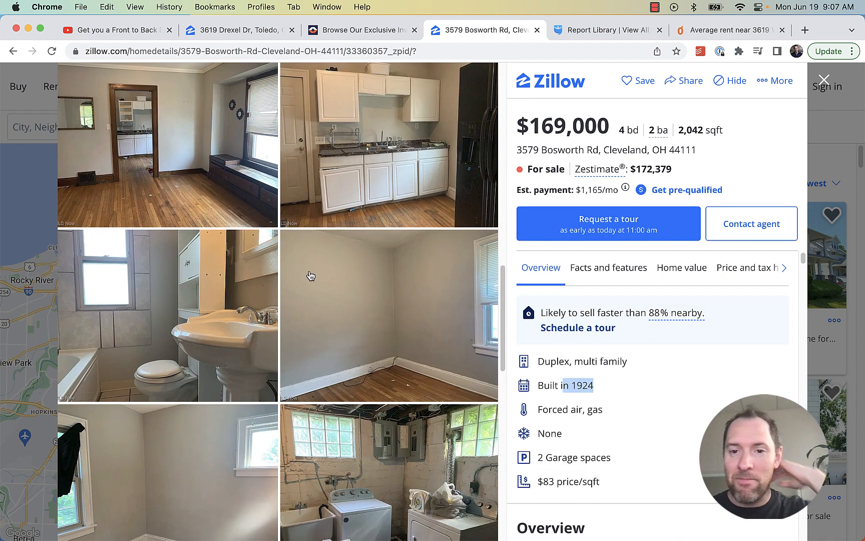
left_click_drag(614, 131, 512, 125)
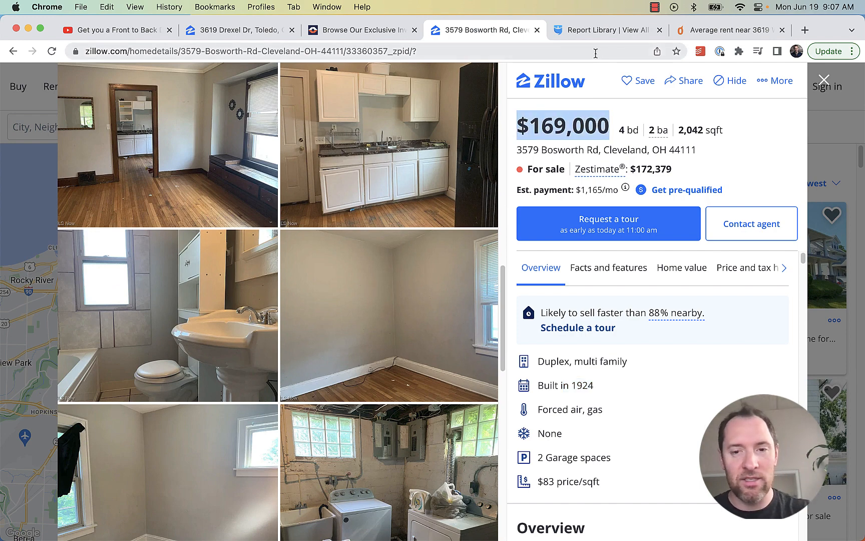
left_click_drag(701, 150, 516, 150)
key("super+c")
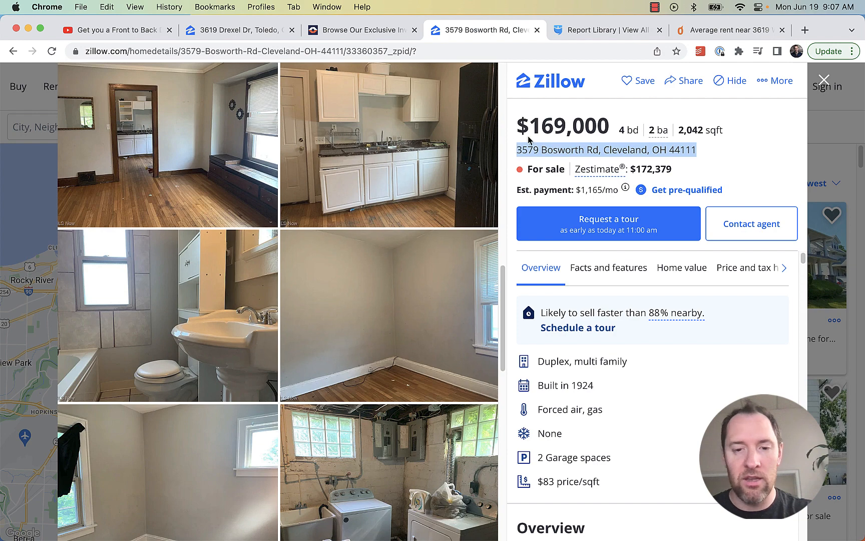
left_click(564, 34)
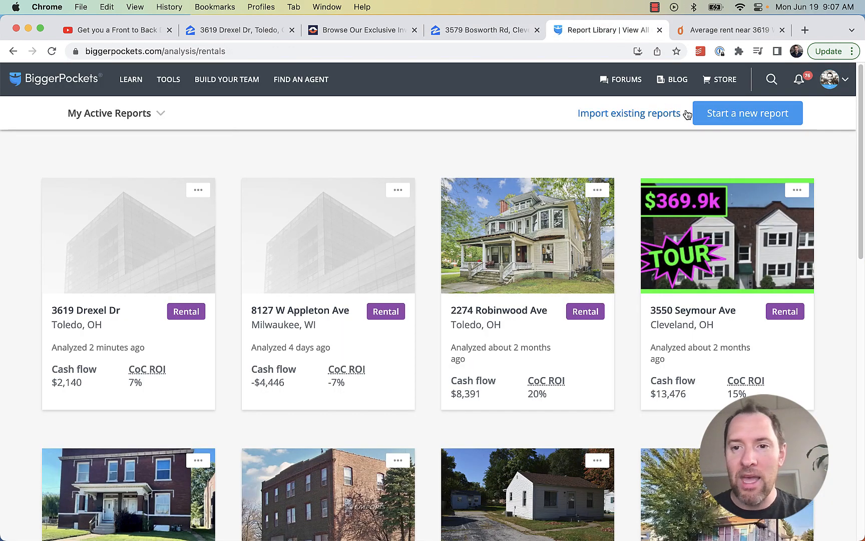
Start a new report and paste the address, accepting the suggestion to fill city, state and zip
left_click(710, 117)
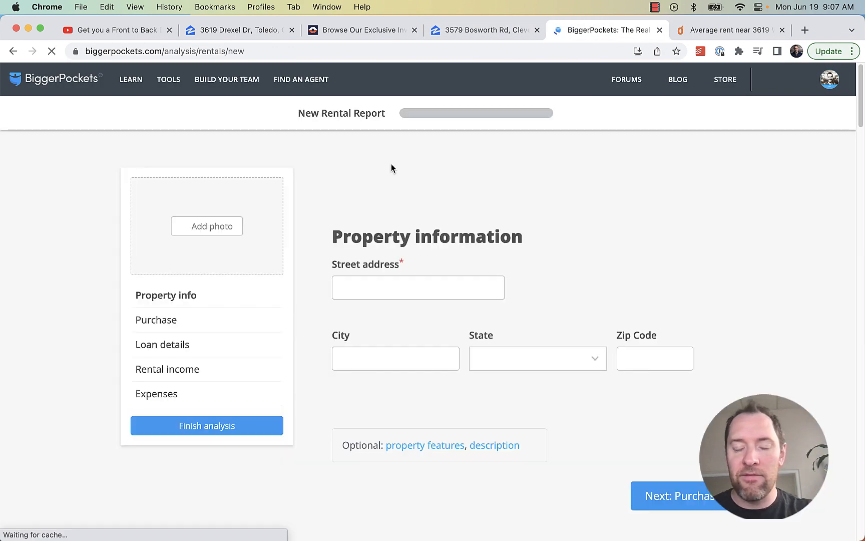
left_click(406, 289)
key("super+v")
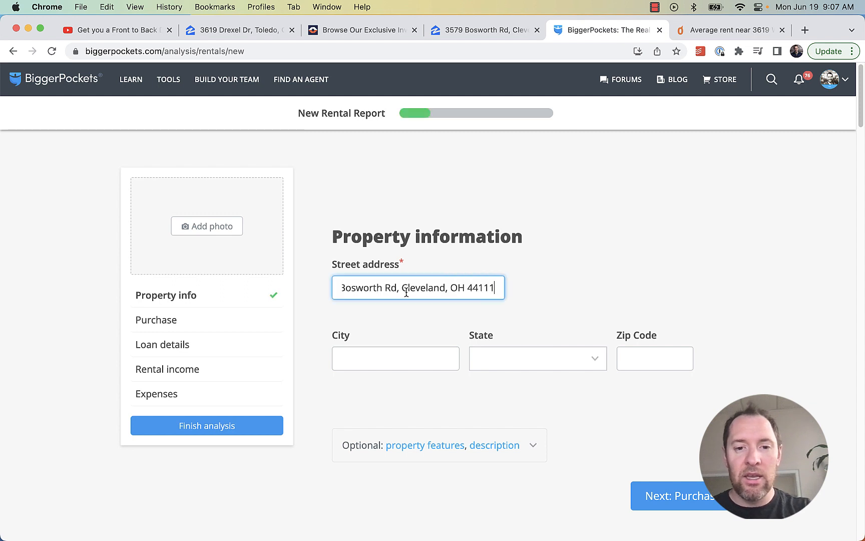
left_click(440, 320)
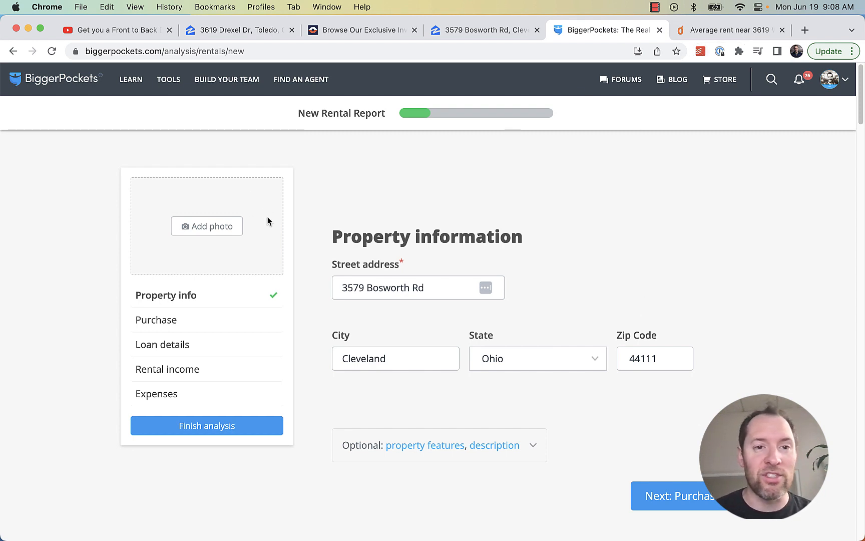
View the Zillow kitchen photo full size, then return to the new report form
left_click(465, 31)
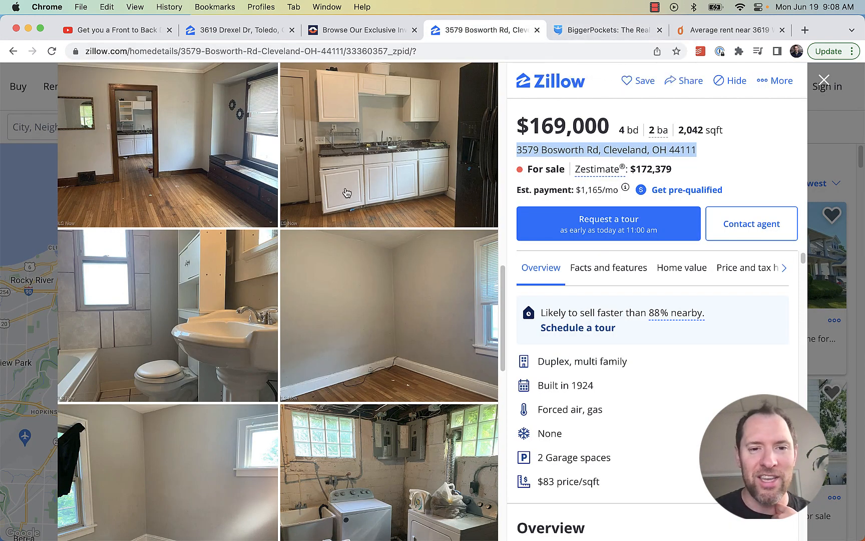
left_click(355, 182)
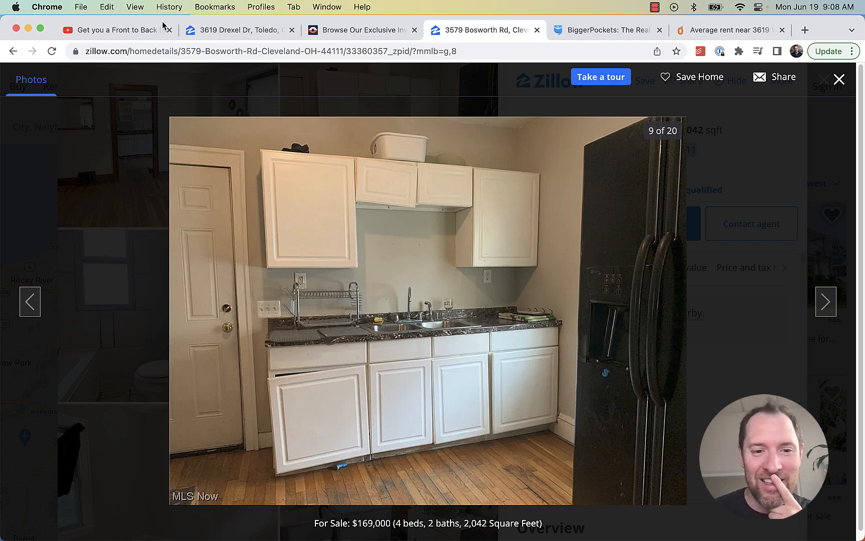
left_click(839, 79)
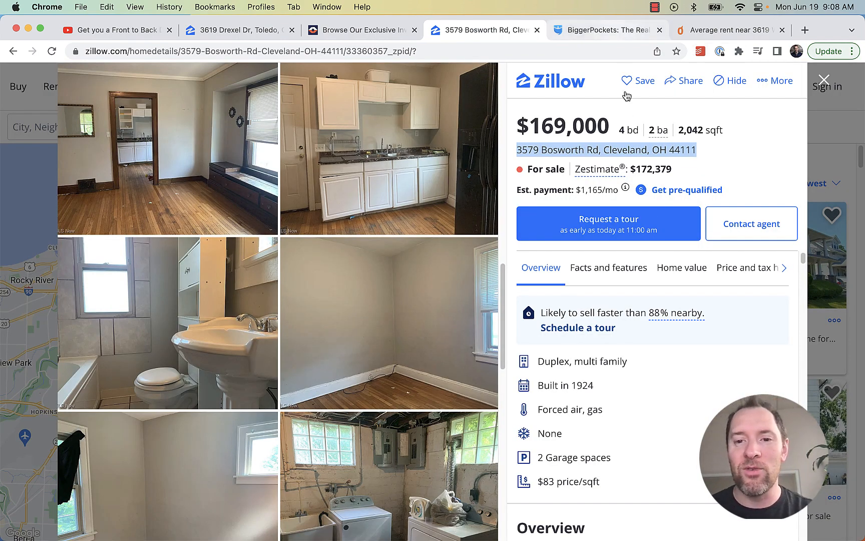
left_click(601, 40)
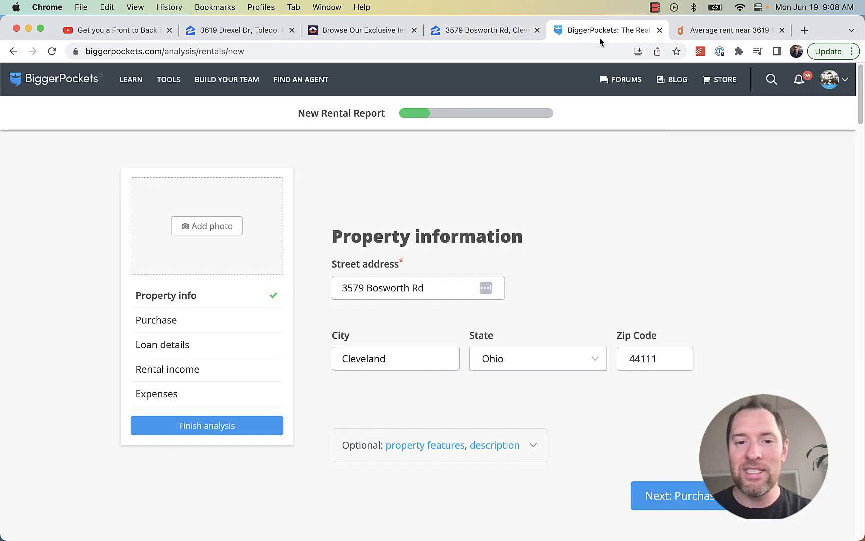
Fill in the Purchase step's price and closing costs, entering 60
left_click(656, 496)
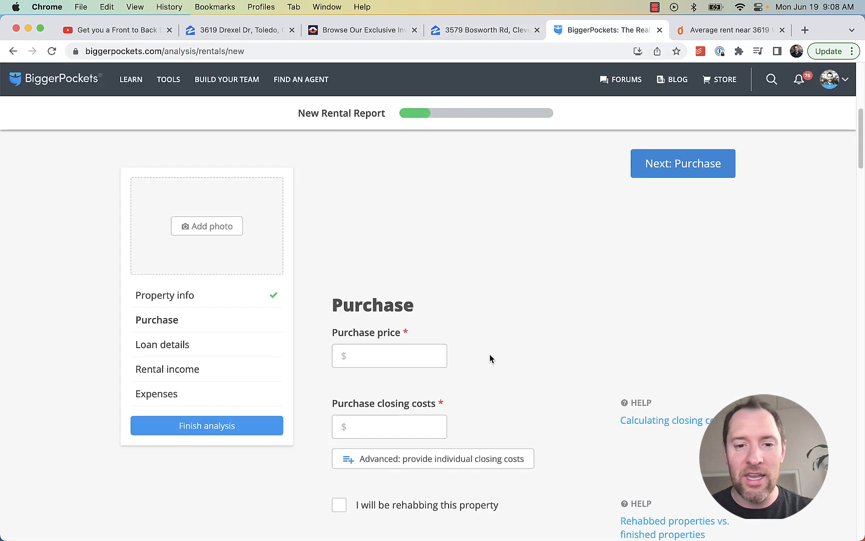
left_click(380, 241)
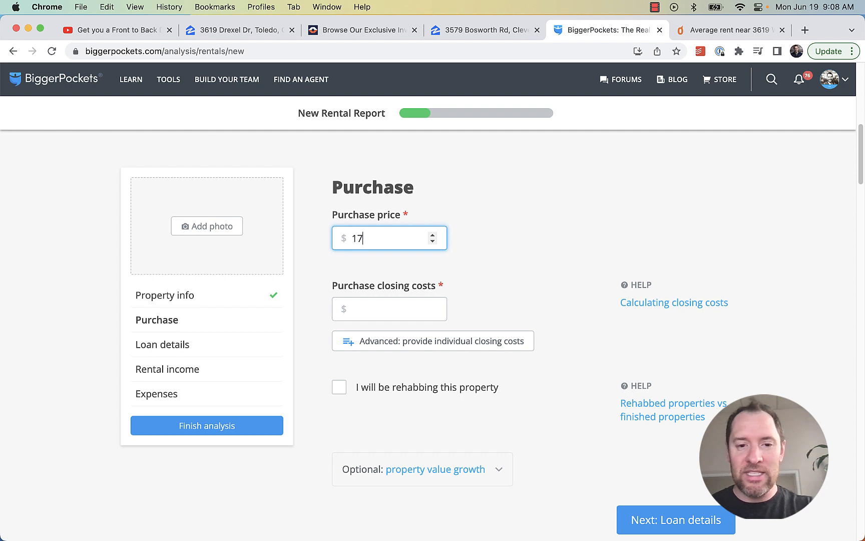
left_click(394, 310)
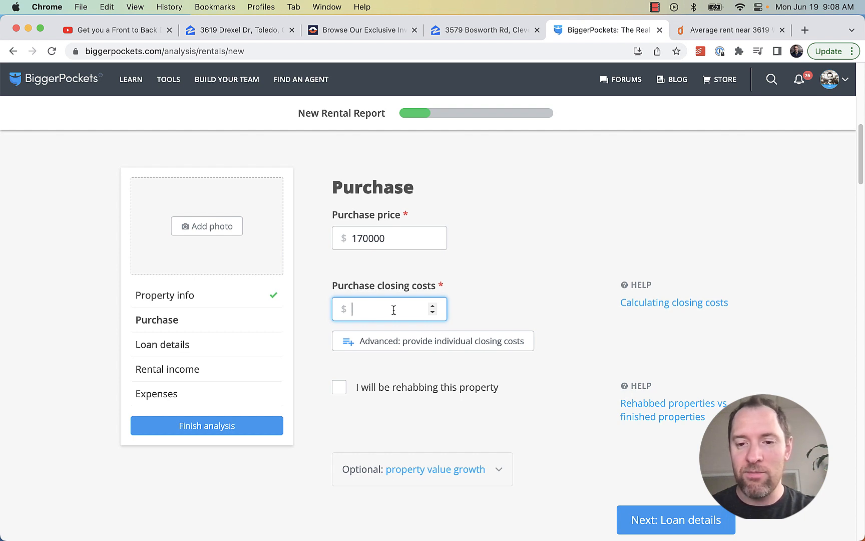
type("6000")
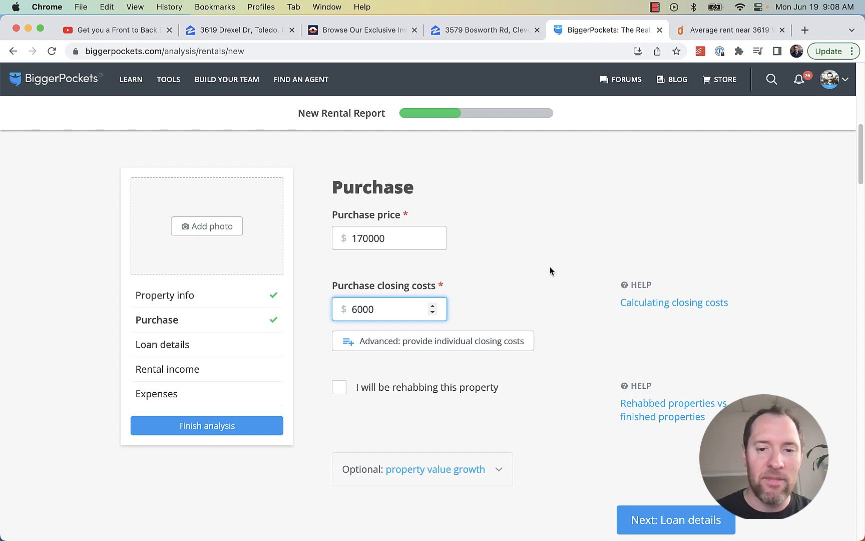
left_click(550, 271)
Set loan details to 25% down, 8.5% interest and a 30-year term
scroll(561, 271, "down", 5)
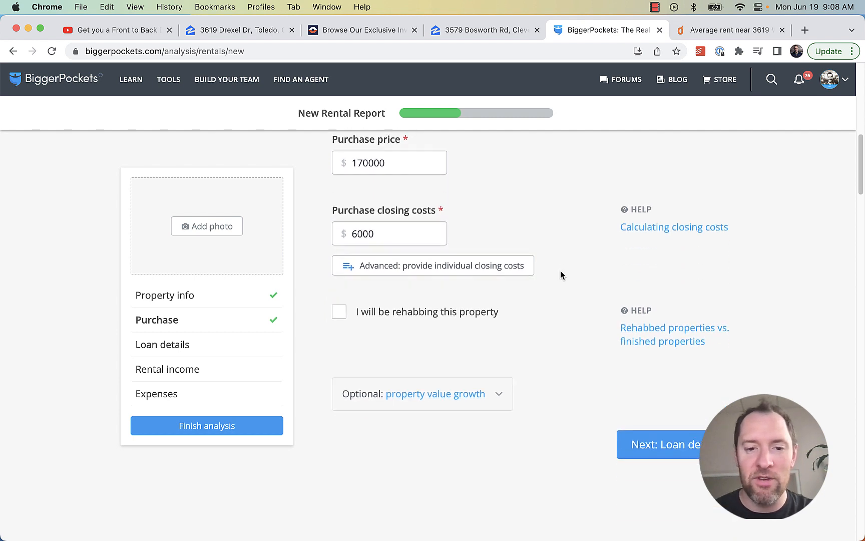
scroll(558, 283, "down", 5)
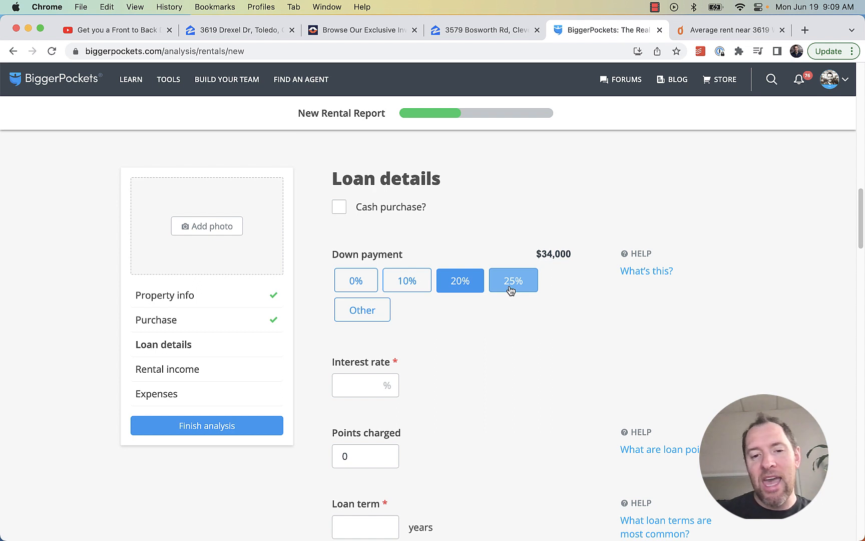
left_click(511, 290)
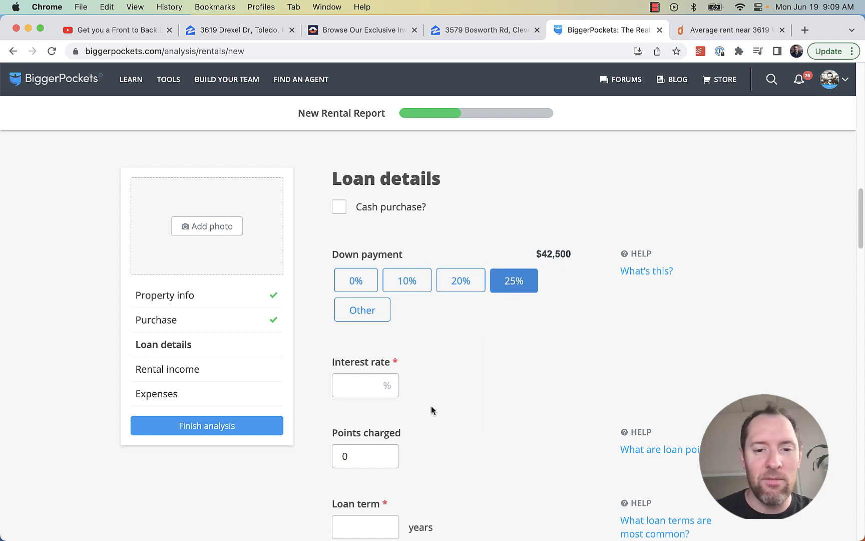
left_click(358, 380)
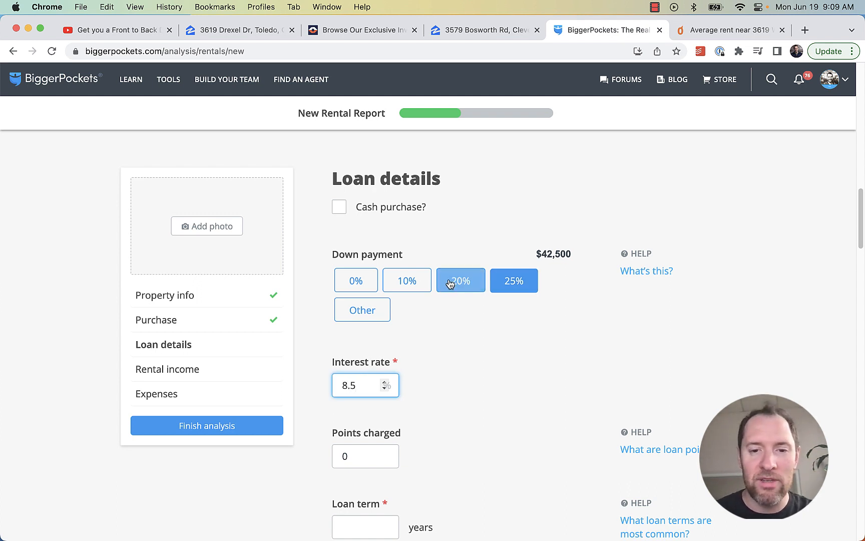
scroll(445, 410, "down", 3)
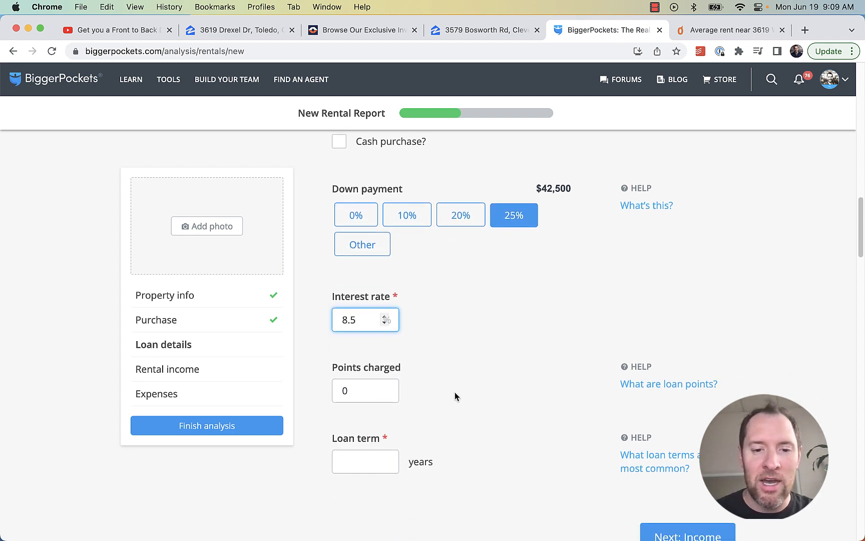
left_click_drag(361, 392, 326, 392)
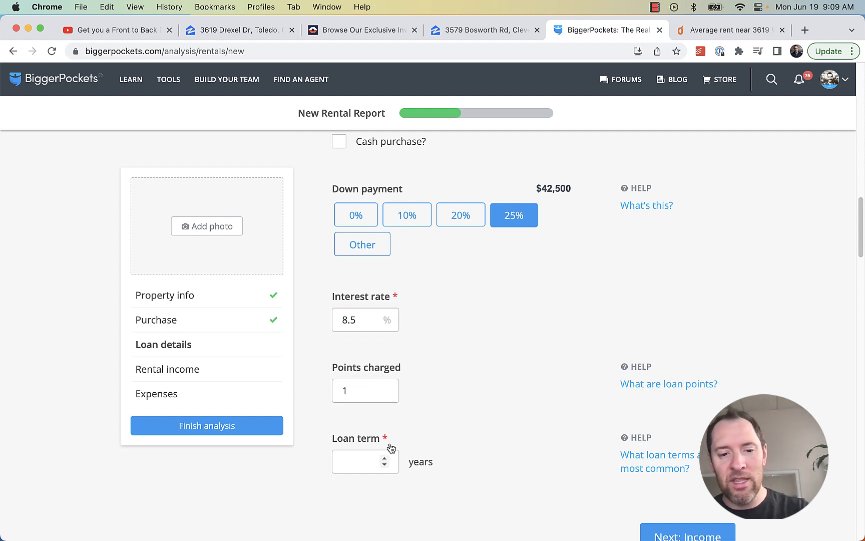
left_click(380, 461)
type("30")
left_click(472, 410)
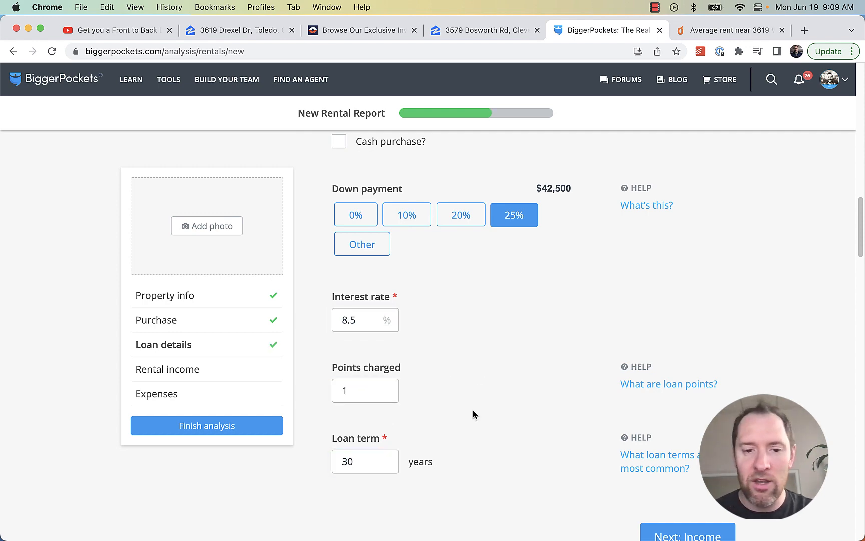
Highlight the $1,300 median rent estimate under Rental income, then return to the Zillow listing
scroll(472, 410, "down", 10)
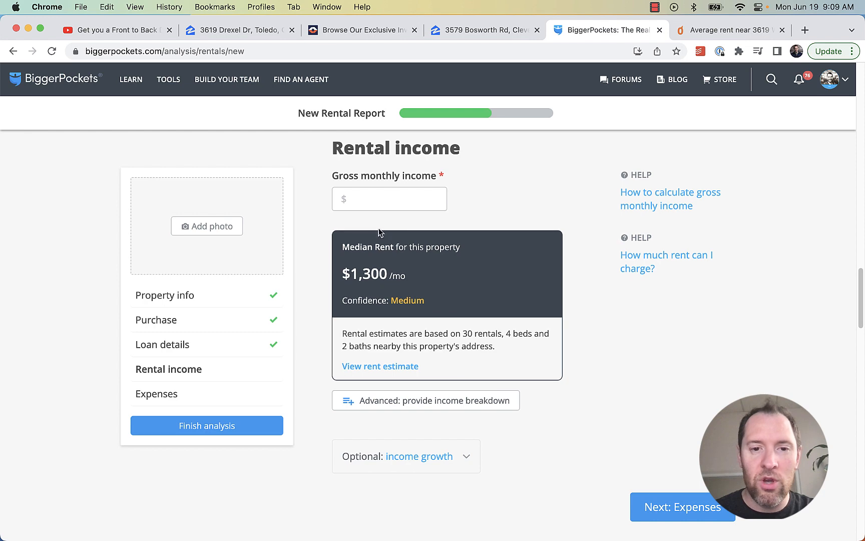
left_click(380, 203)
left_click_drag(422, 277, 344, 271)
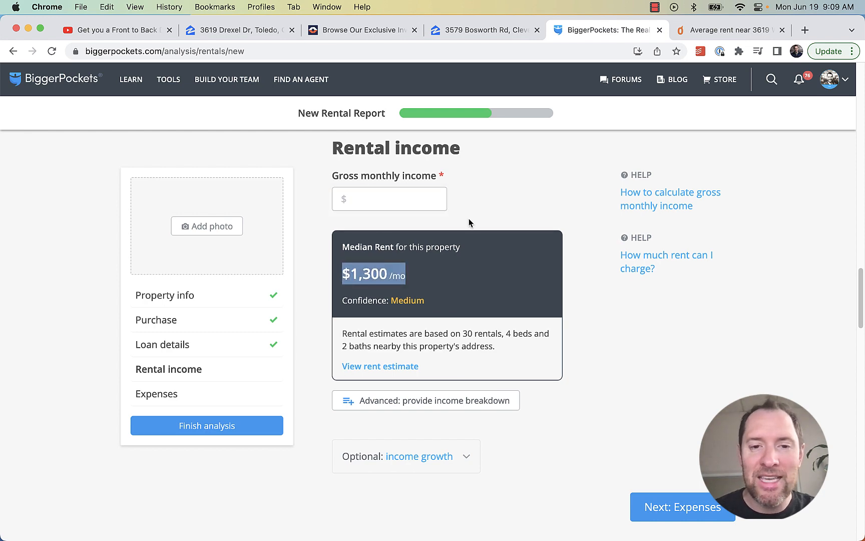
left_click(453, 31)
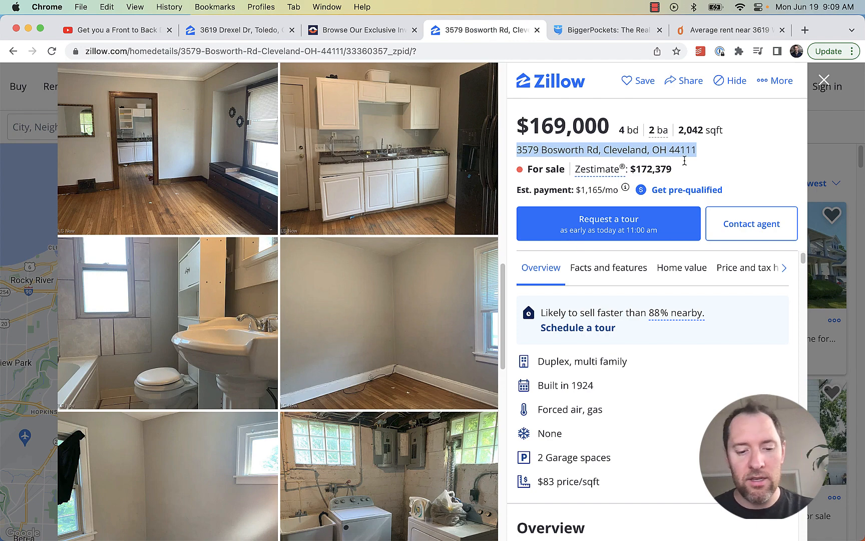
left_click(729, 31)
left_click(276, 163)
key("super+a")
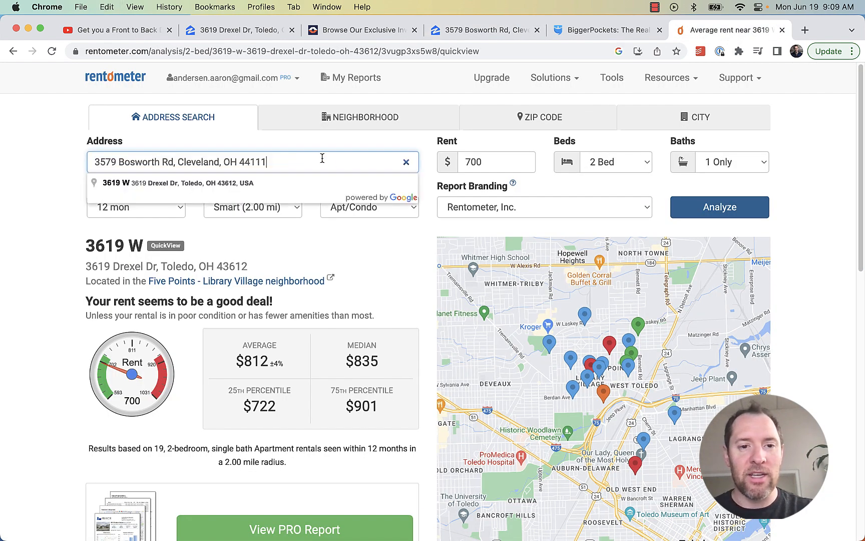
left_click(459, 161)
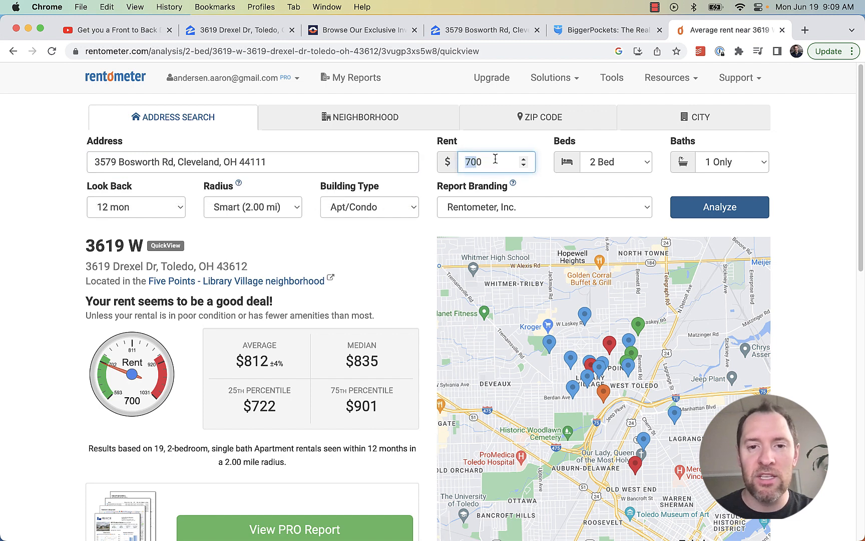
left_click_drag(495, 159, 452, 162)
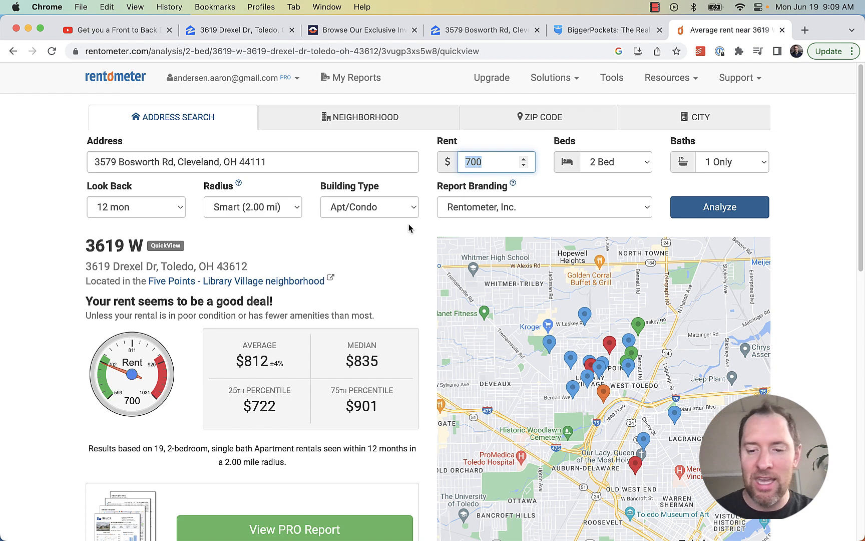
type("0")
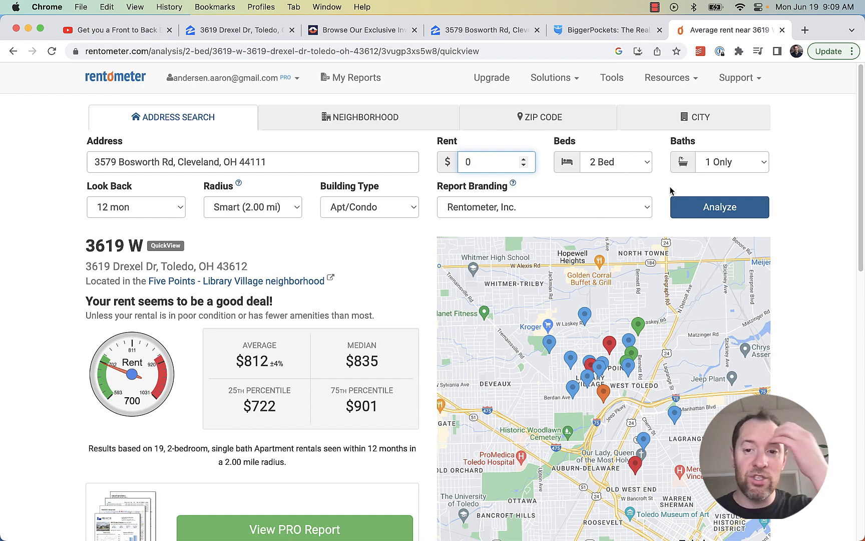
left_click(703, 207)
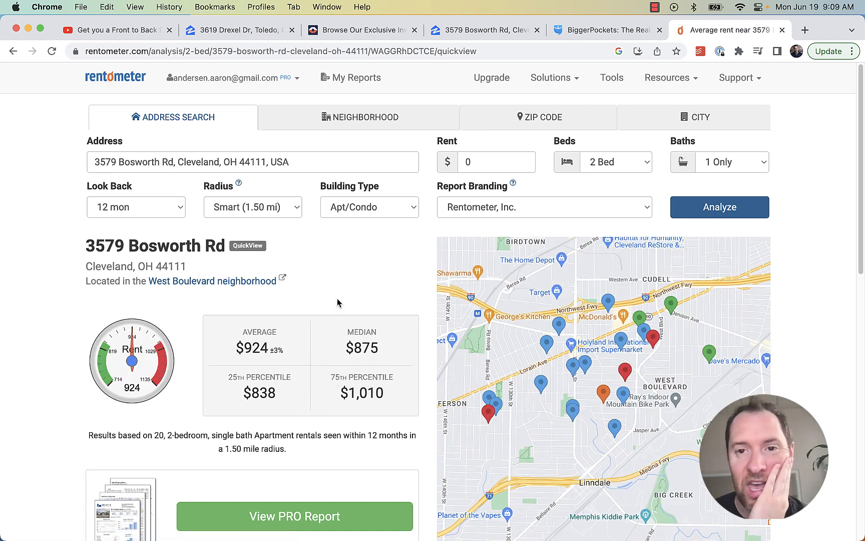
Find and highlight the current tenant's $900 rent in the Zillow listing description
left_click(479, 30)
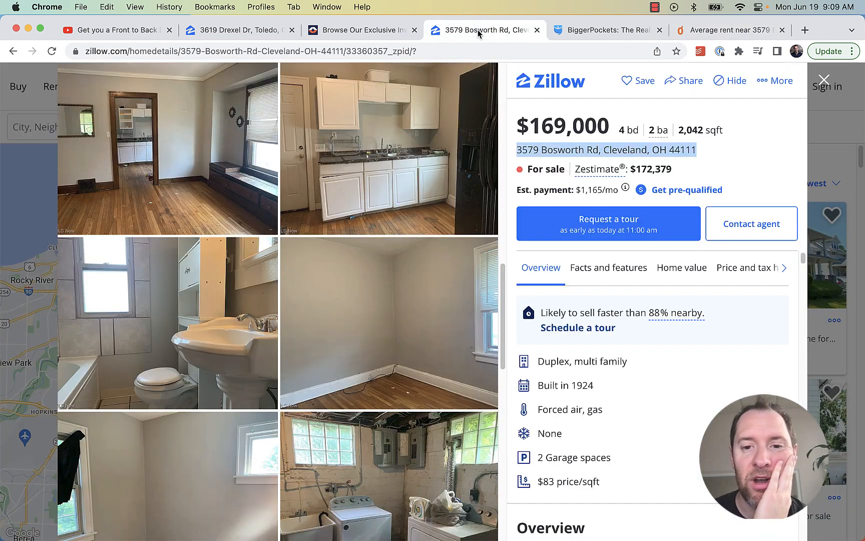
scroll(626, 367, "down", 10)
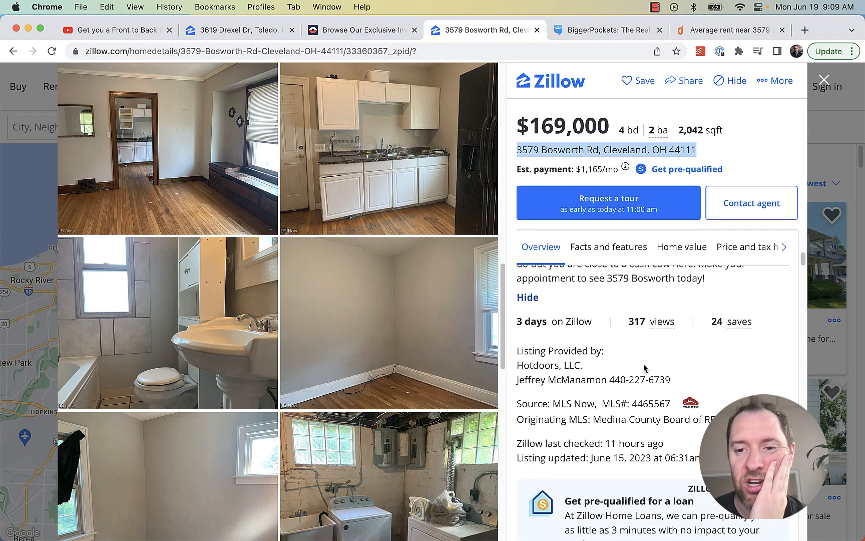
scroll(706, 284, "up", 2)
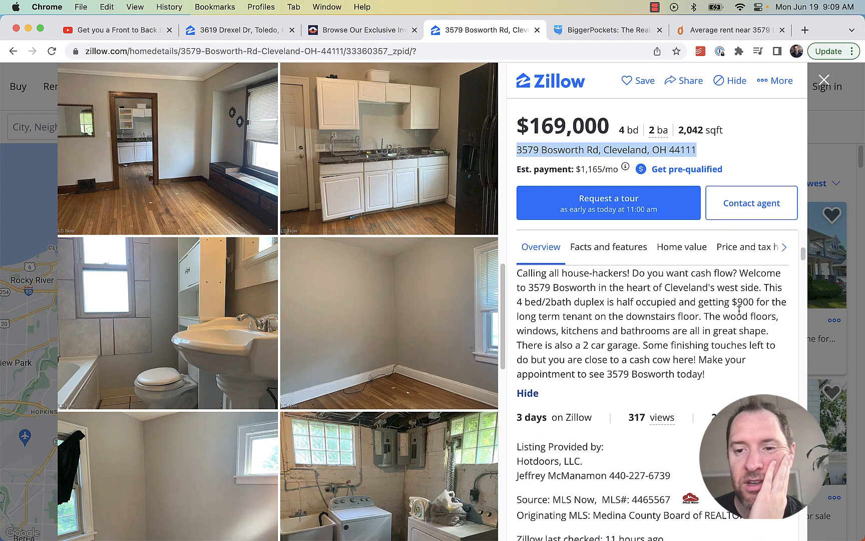
double_click(742, 303)
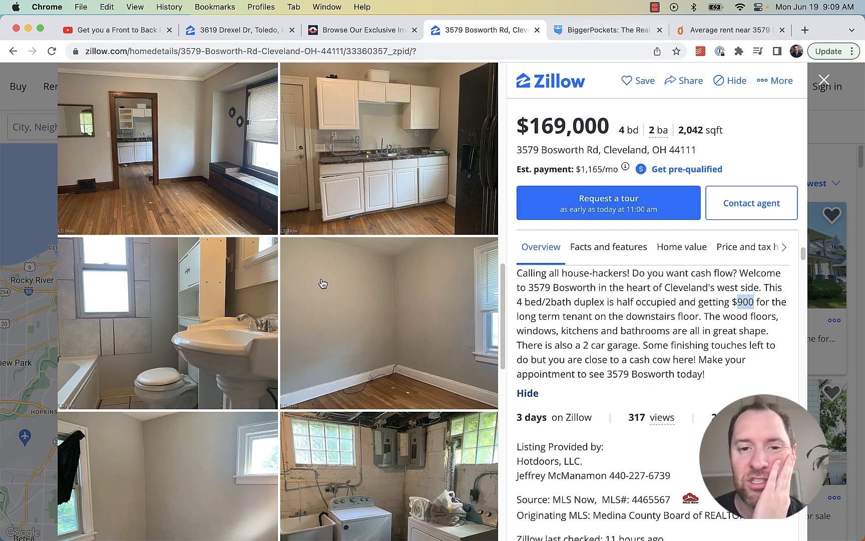
Browse the listing photos, then go back to BiggerPockets' Gross monthly income field
scroll(281, 282, "down", 10)
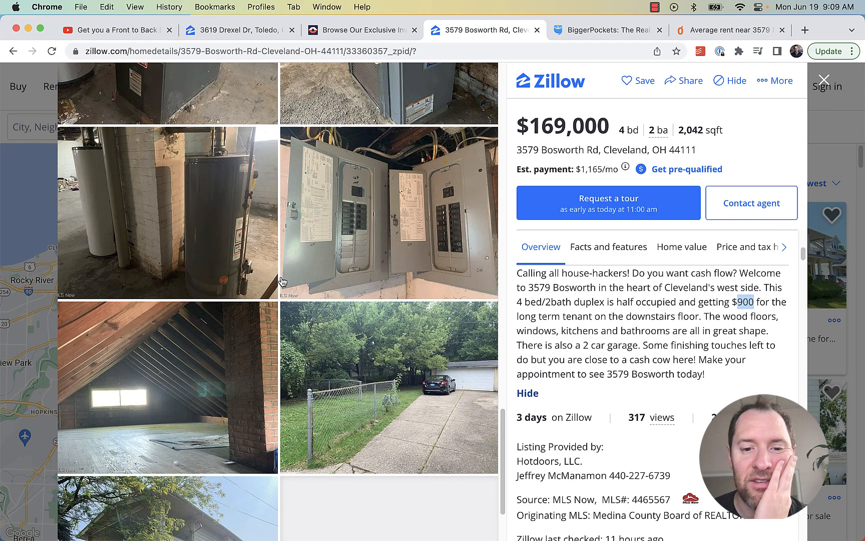
scroll(282, 282, "down", 3)
scroll(282, 282, "up", 10)
scroll(282, 281, "up", 5)
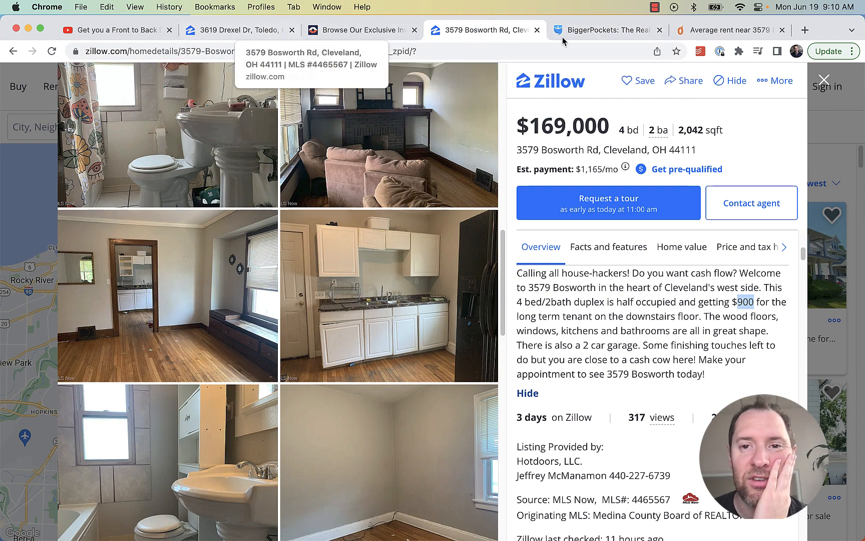
left_click(604, 30)
left_click(390, 199)
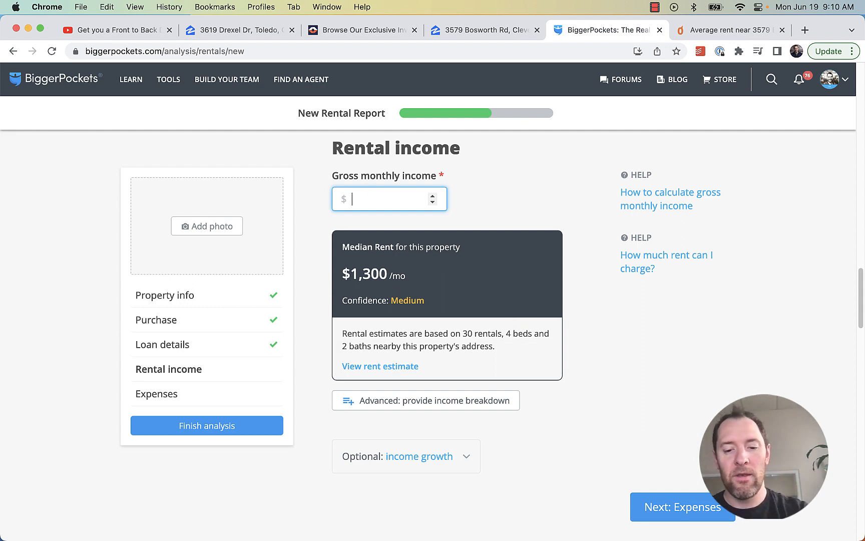
Enter $1,800 gross monthly income and advance to the Expenses step
type("1800")
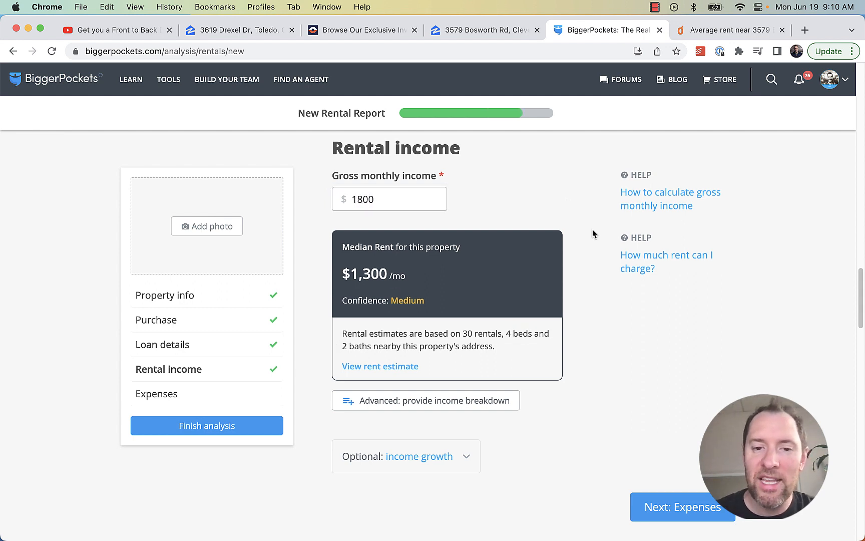
scroll(595, 239, "down", 4)
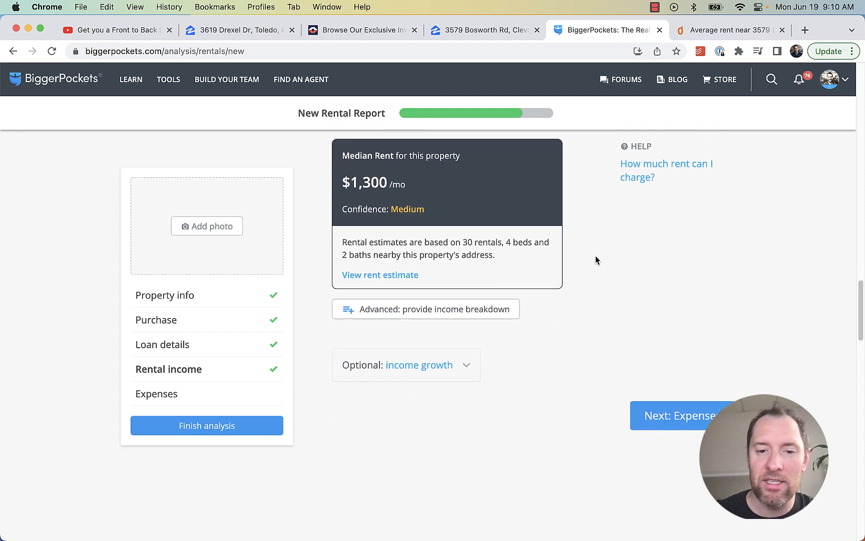
left_click(659, 416)
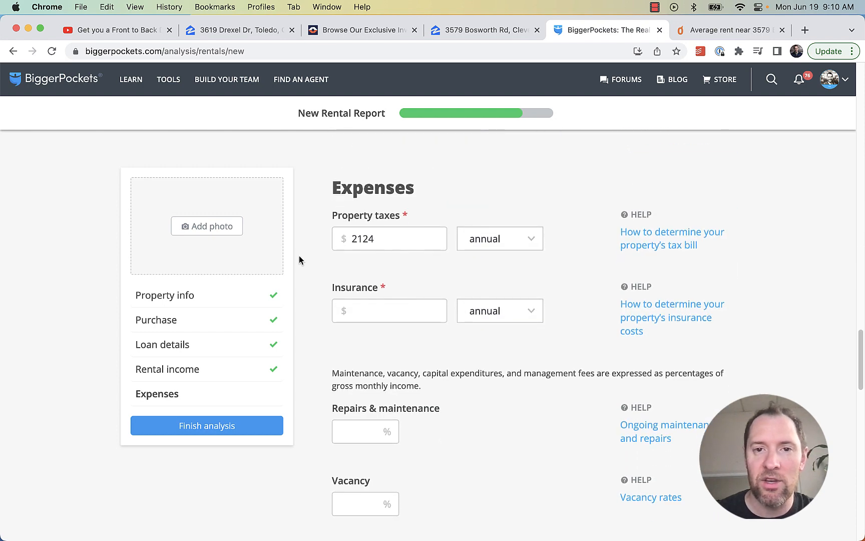
left_click(470, 31)
scroll(601, 311, "down", 10)
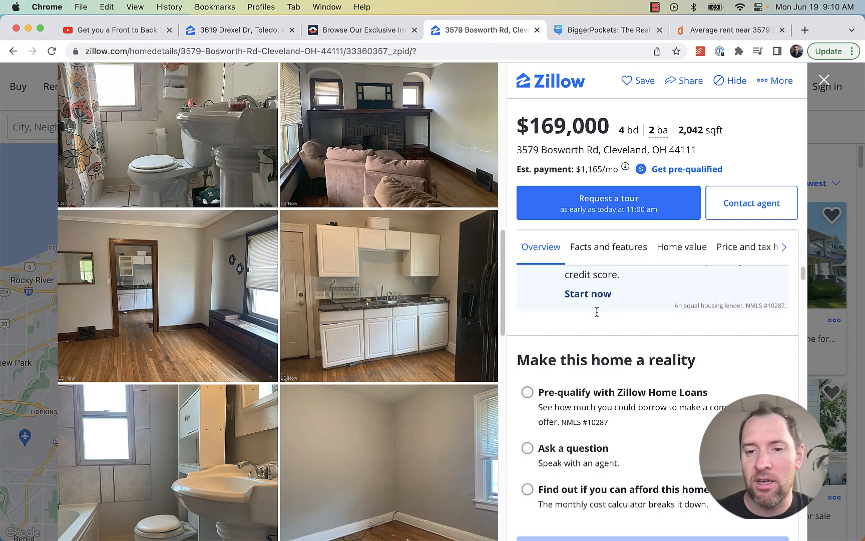
Review the Bosworth listing's price and tax history on Zillow before returning to Expenses
scroll(627, 333, "down", 10)
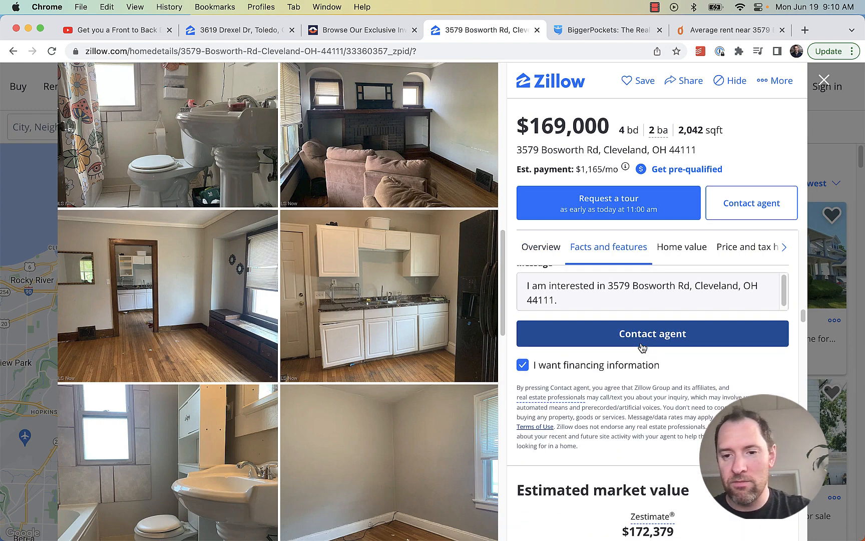
scroll(717, 270, "down", 10)
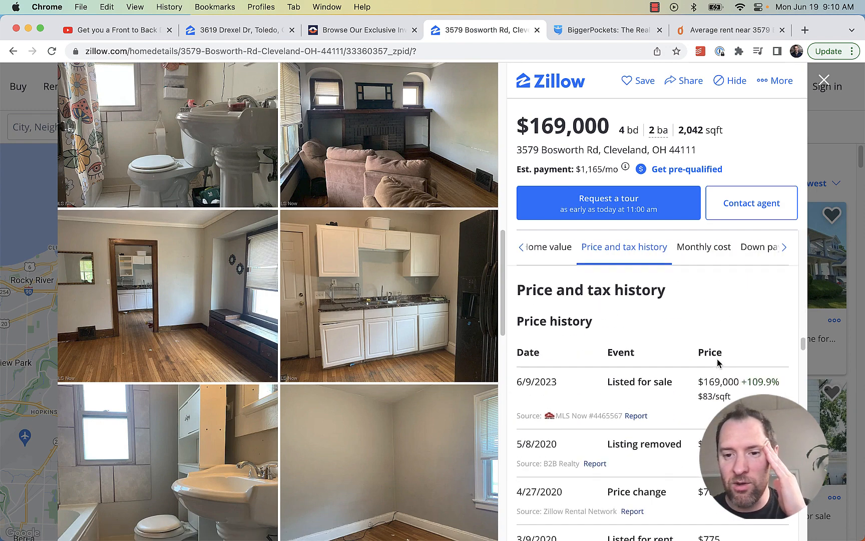
scroll(717, 364, "down", 5)
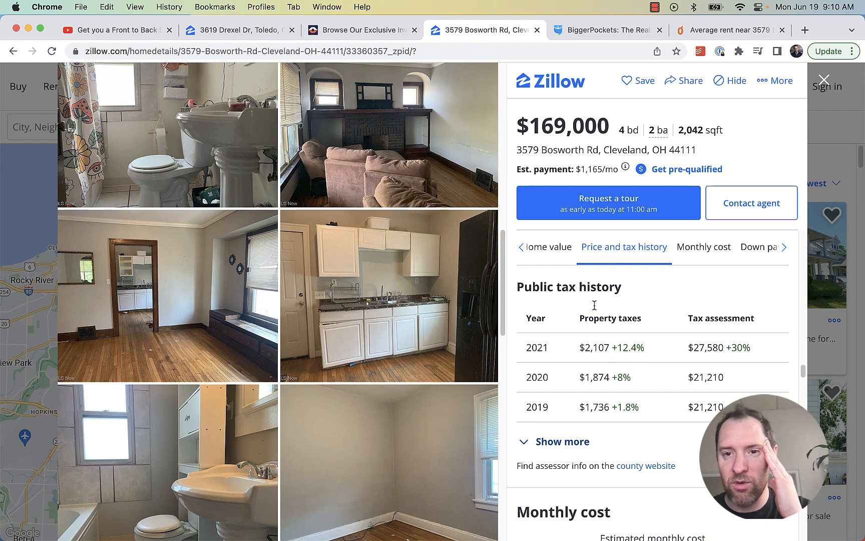
left_click(609, 31)
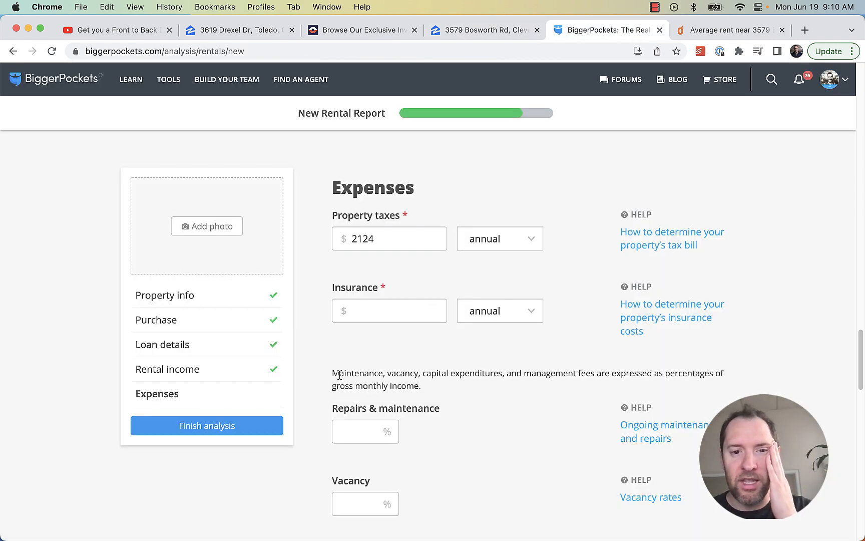
Keep the $2,124 property taxes and set insurance to $120
left_click_drag(384, 237, 321, 251)
left_click(321, 251)
left_click(368, 312)
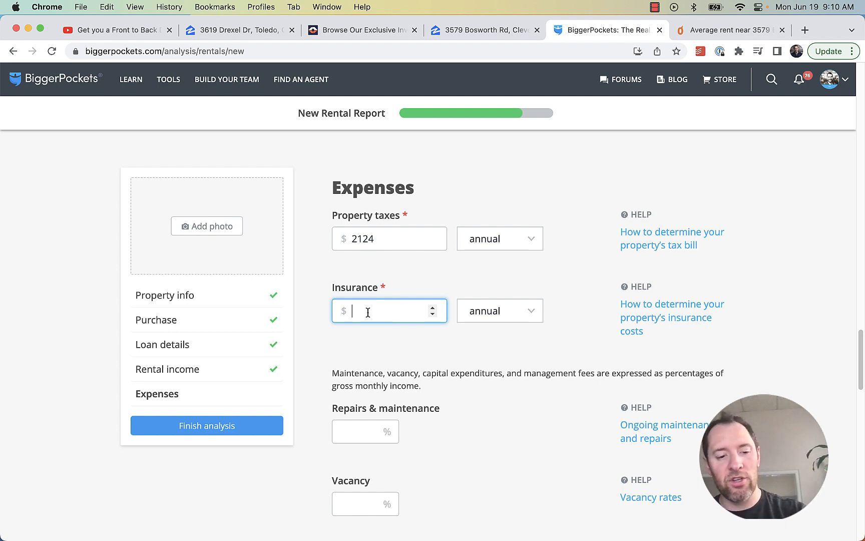
type("1200")
left_click(326, 358)
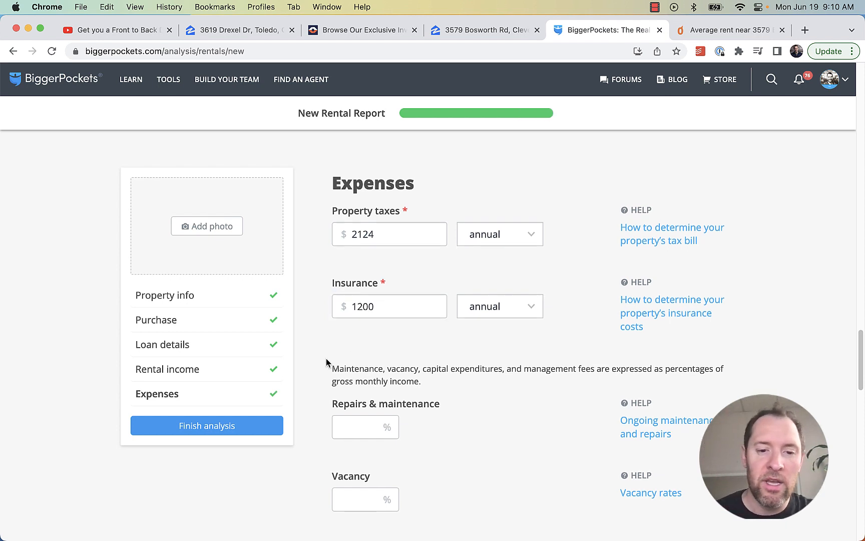
scroll(328, 359, "down", 3)
Enter 5% repairs, 3% vacancy and 5% capital expenditures
left_click(342, 345)
type("5")
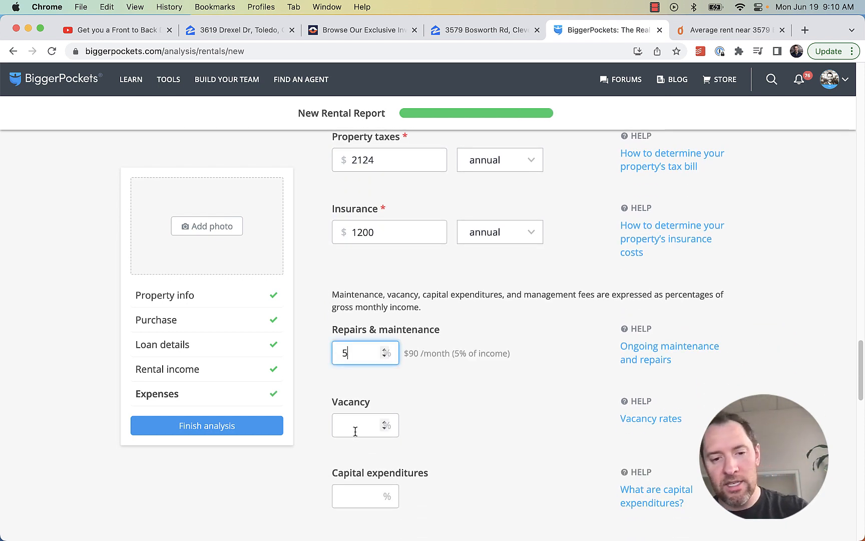
left_click(356, 427)
type("3")
left_click(359, 491)
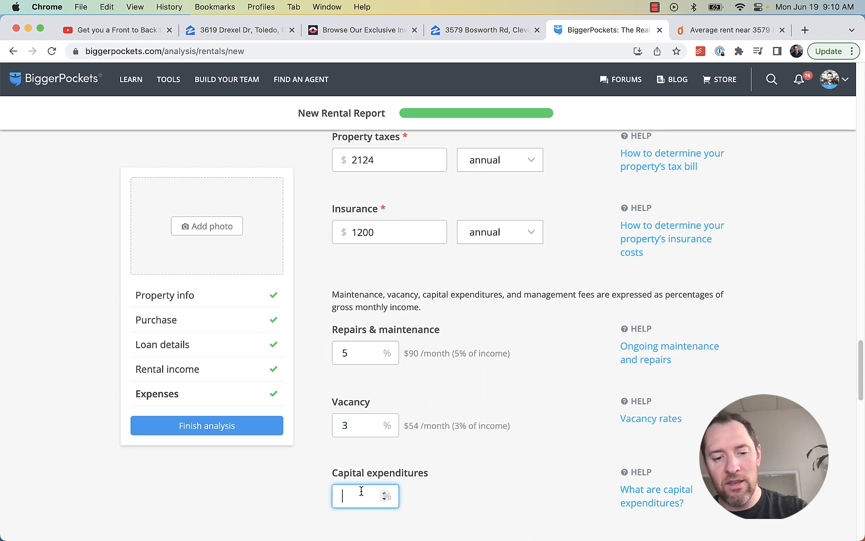
type("5")
scroll(541, 451, "down", 5)
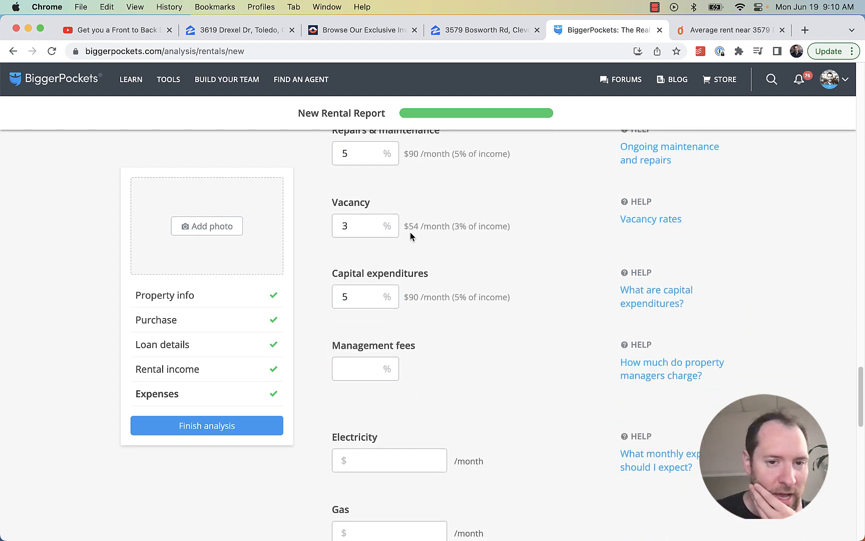
double_click(349, 222)
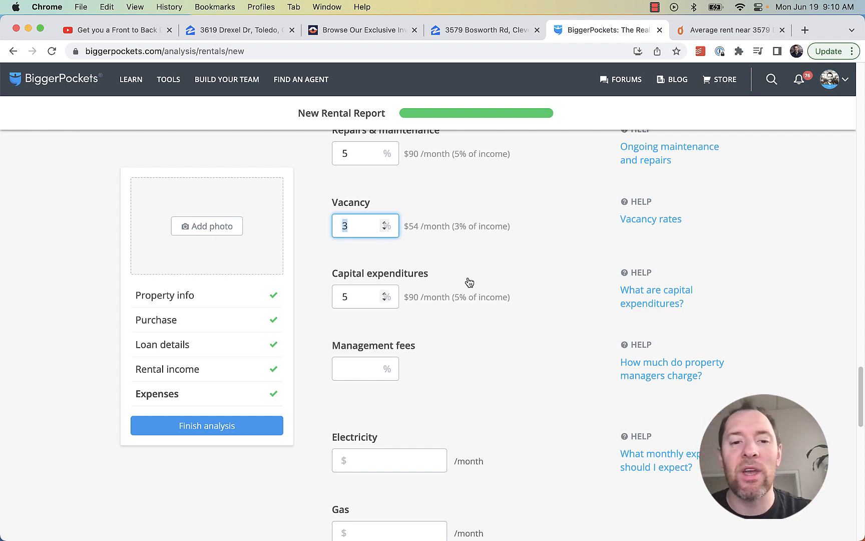
Set management fees to 10% ($180/mo)
left_click(346, 374)
type("10")
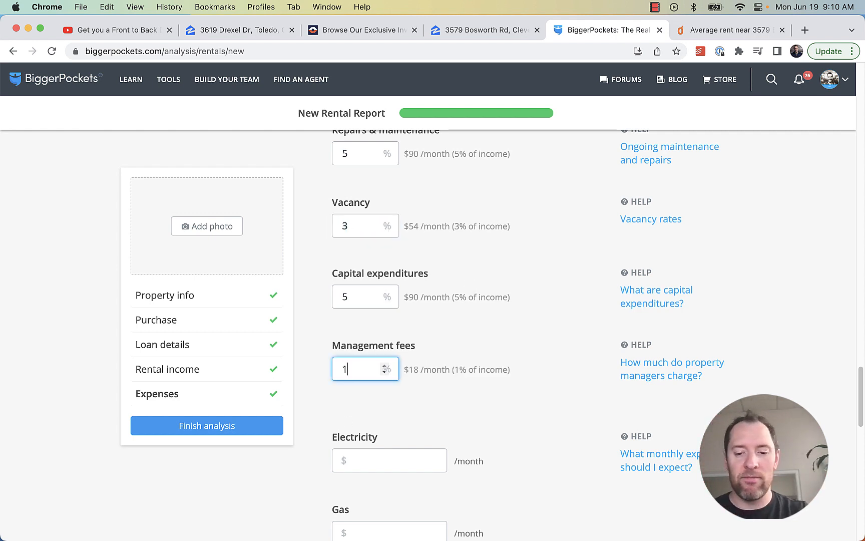
left_click(497, 408)
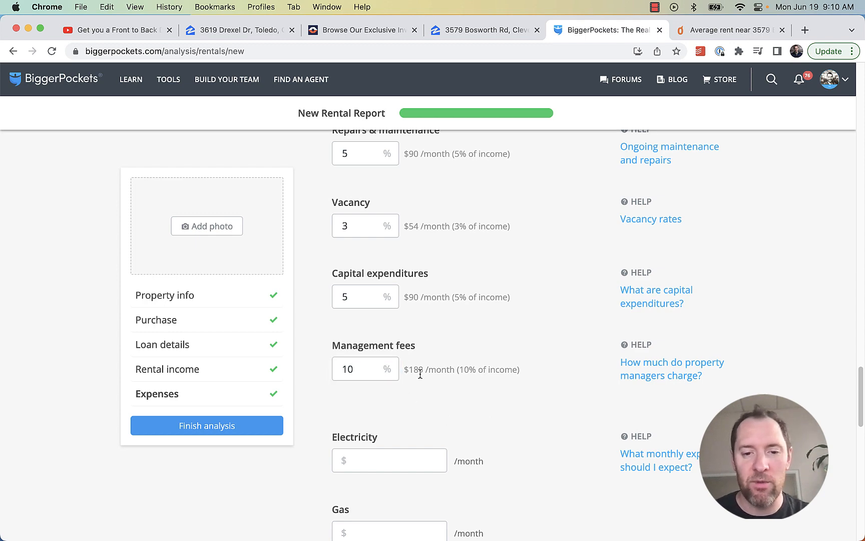
scroll(491, 460, "down", 1)
scroll(490, 456, "down", 5)
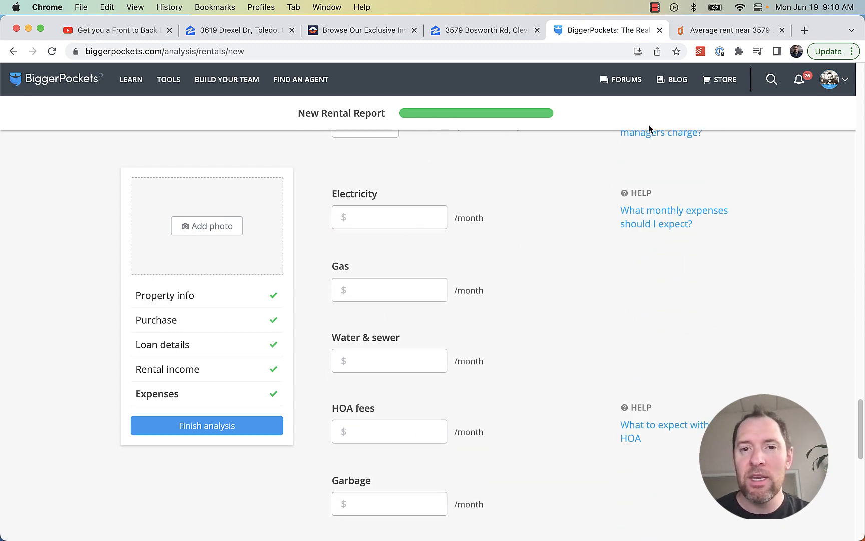
left_click(478, 33)
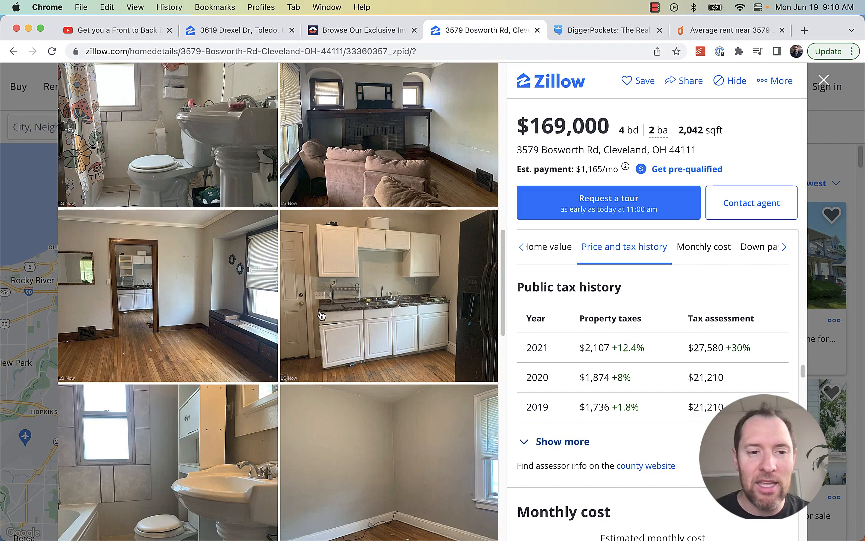
scroll(321, 315, "down", 10)
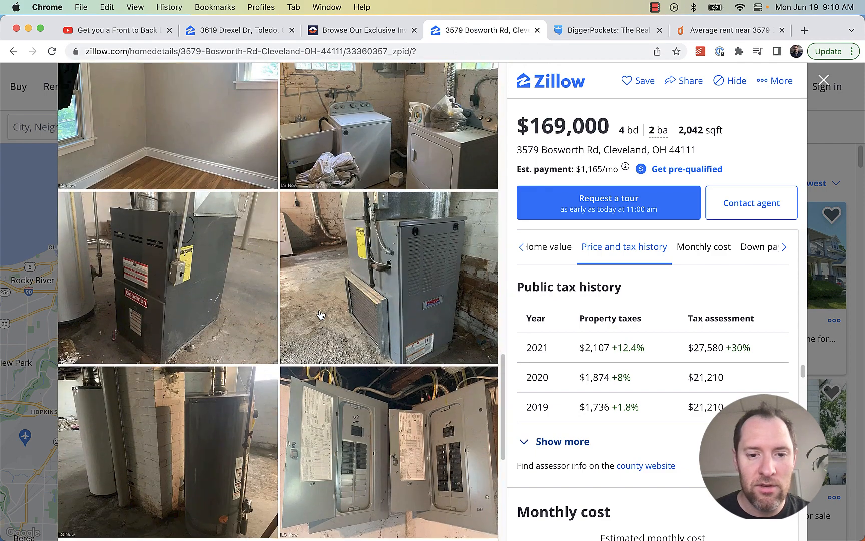
scroll(321, 315, "down", 3)
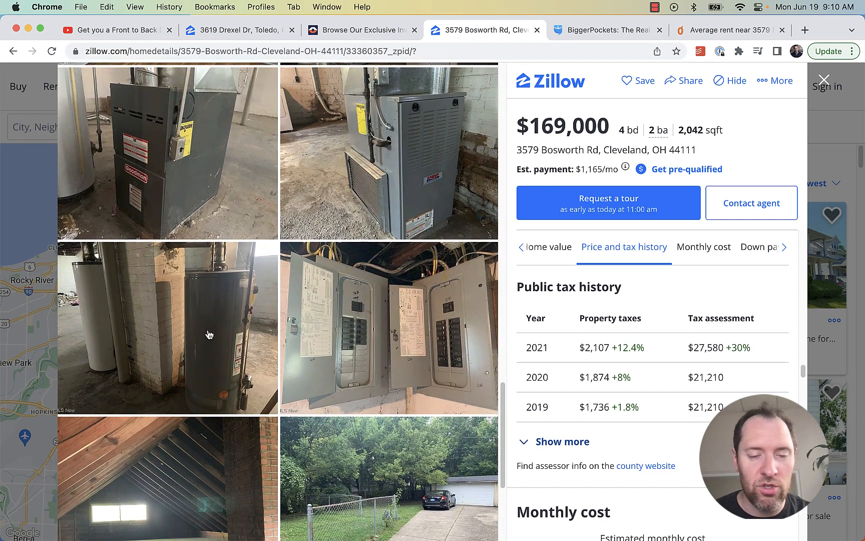
scroll(268, 336, "down", 2)
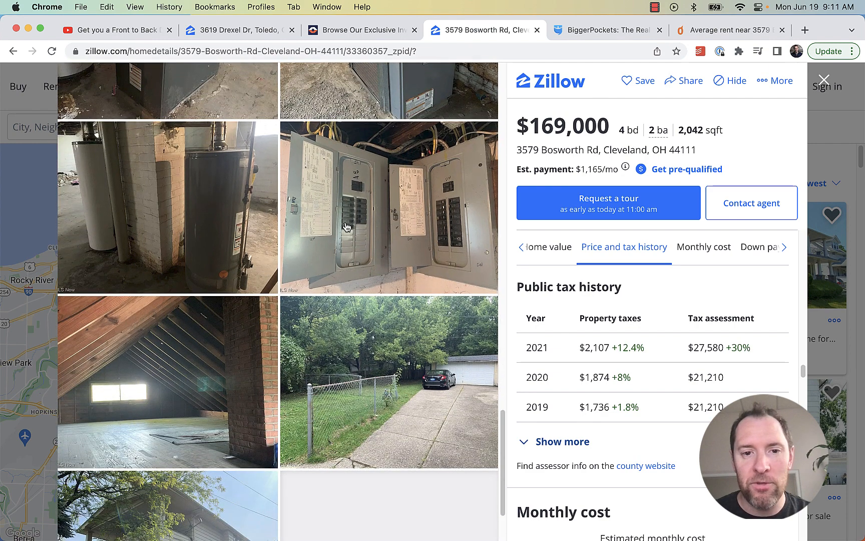
scroll(364, 250, "down", 2)
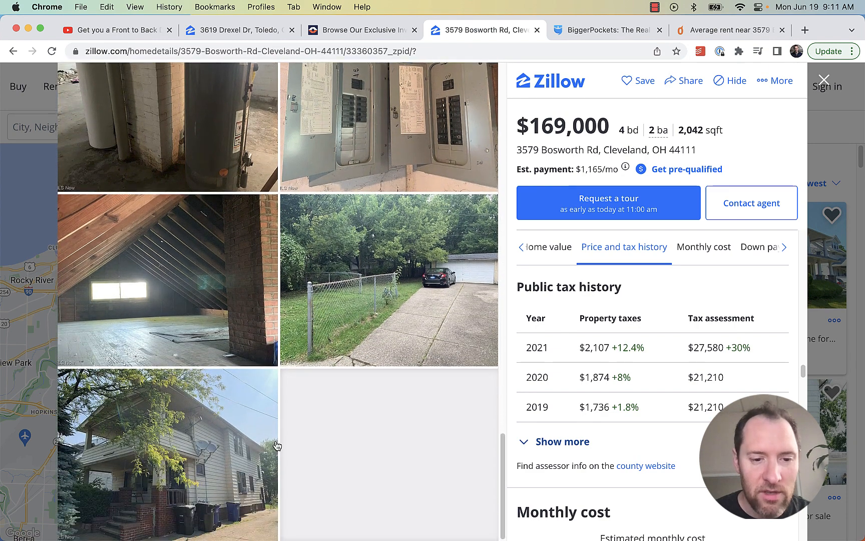
left_click(256, 462)
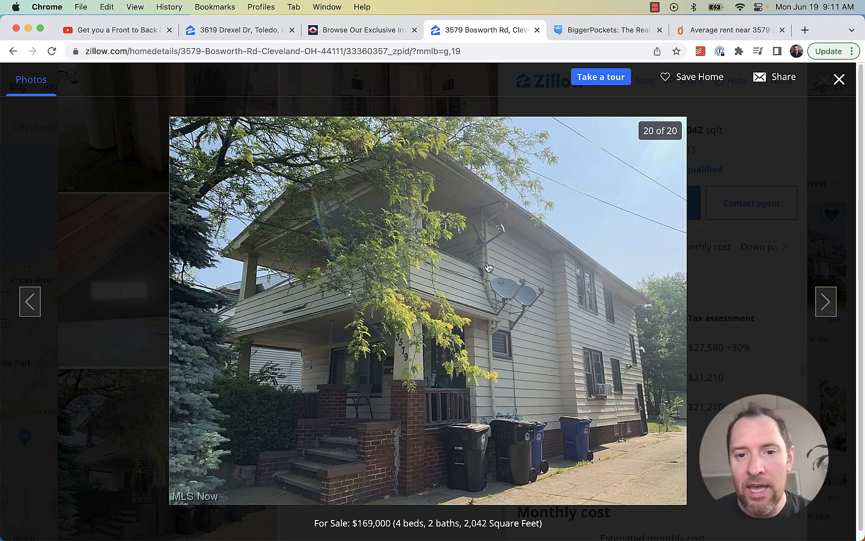
left_click(839, 79)
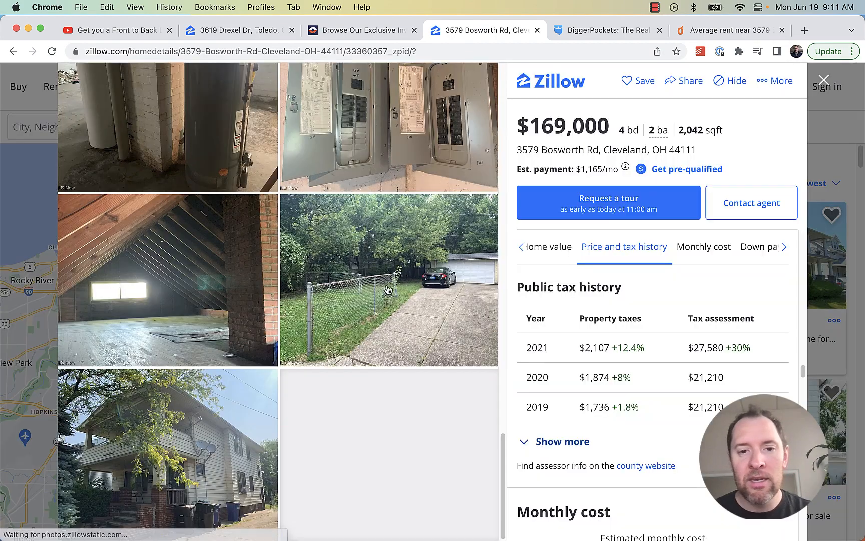
scroll(409, 290, "up", 1)
scroll(408, 289, "up", 5)
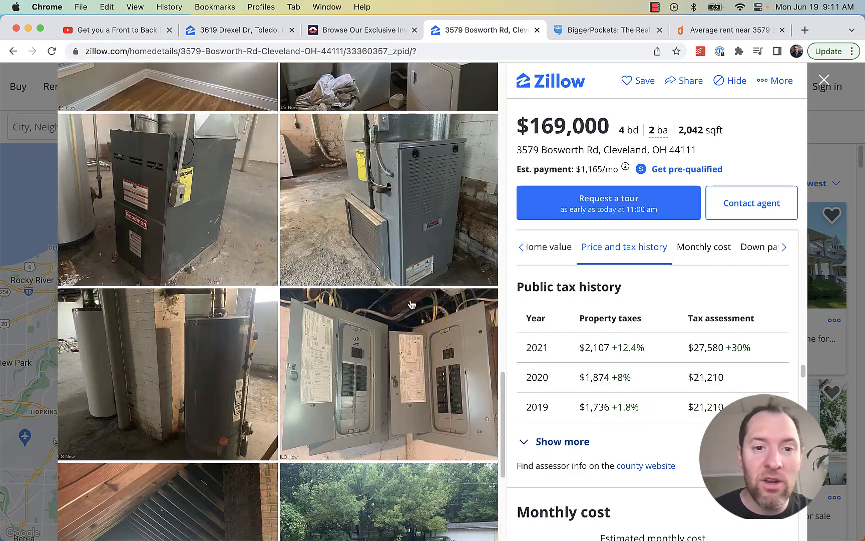
scroll(371, 311, "up", 3)
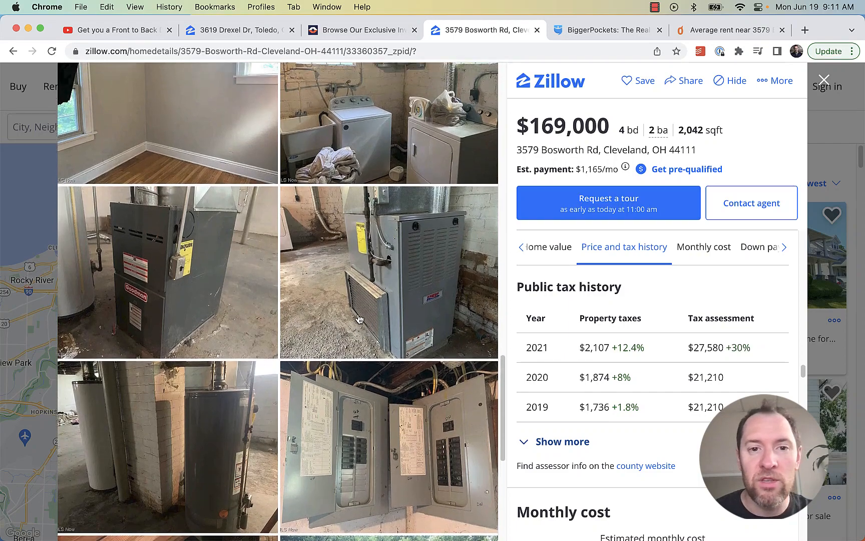
scroll(415, 184, "up", 3)
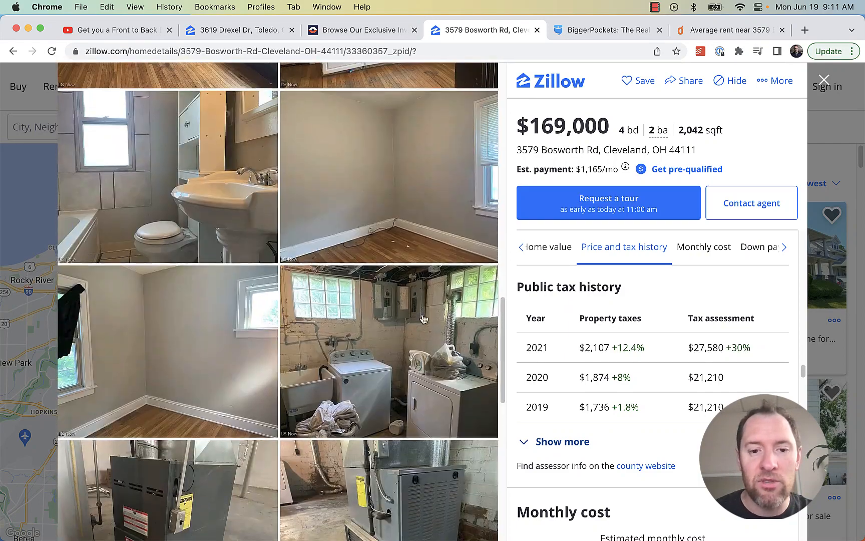
scroll(444, 365, "down", 10)
scroll(422, 281, "up", 4)
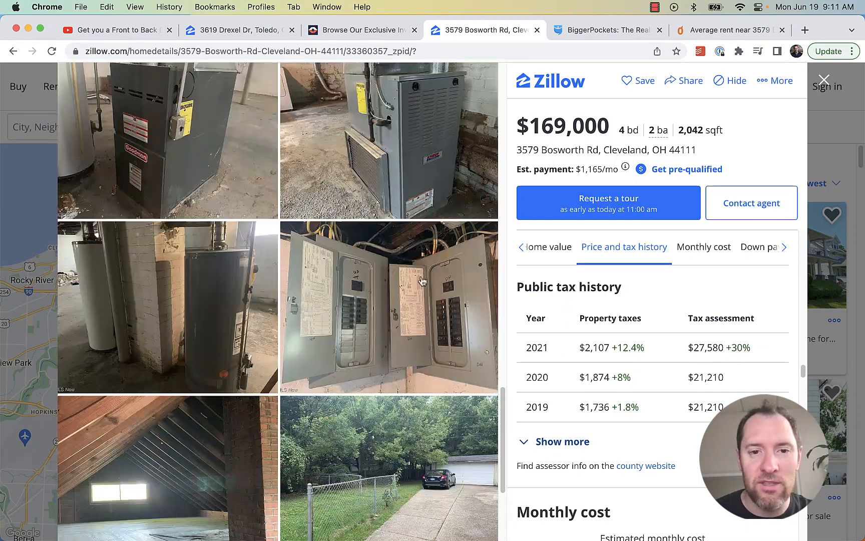
left_click(417, 264)
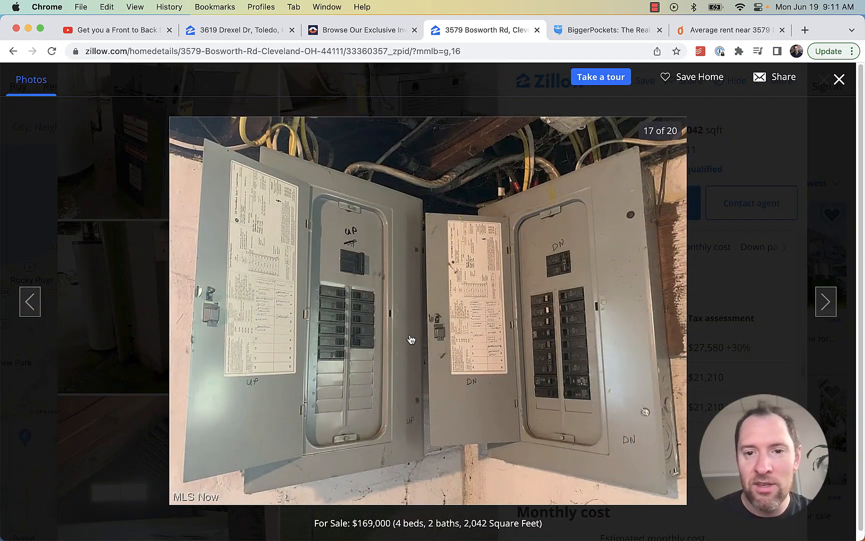
left_click(840, 79)
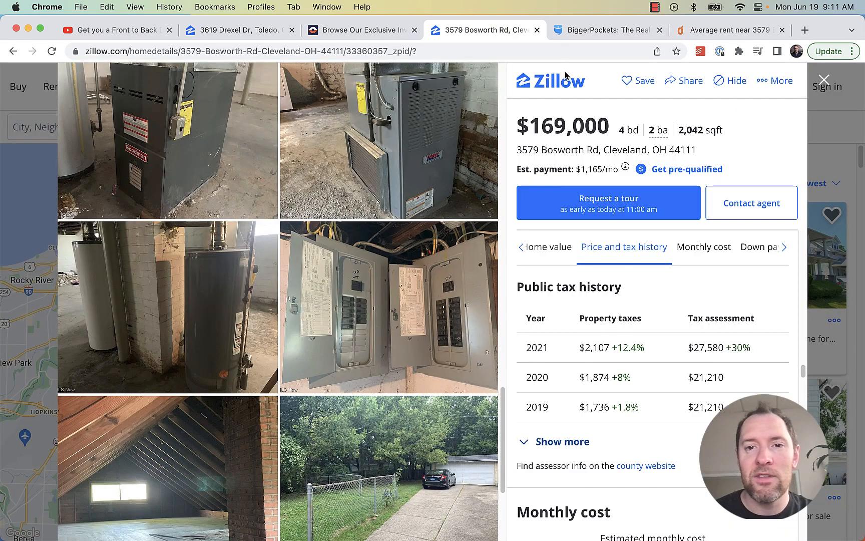
Enter $100 per month of Other expenses in the expenses form
left_click(631, 33)
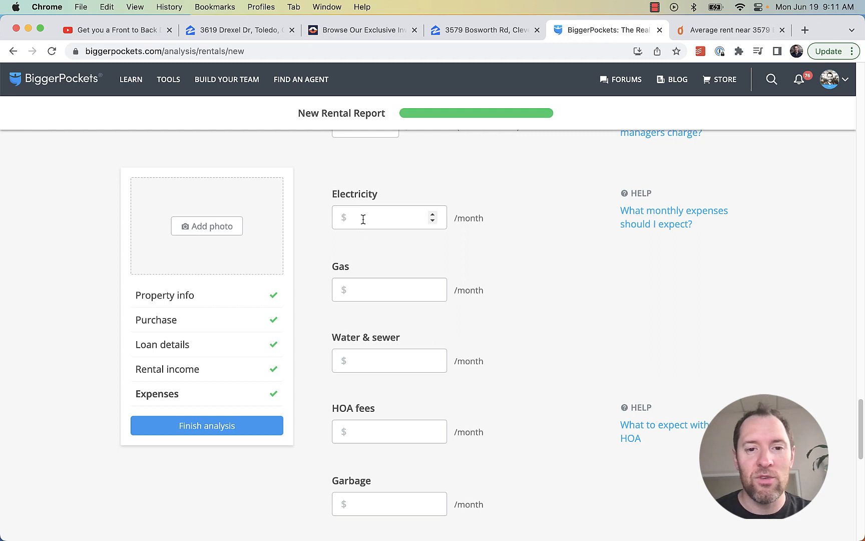
scroll(348, 283, "down", 4)
scroll(374, 283, "up", 3)
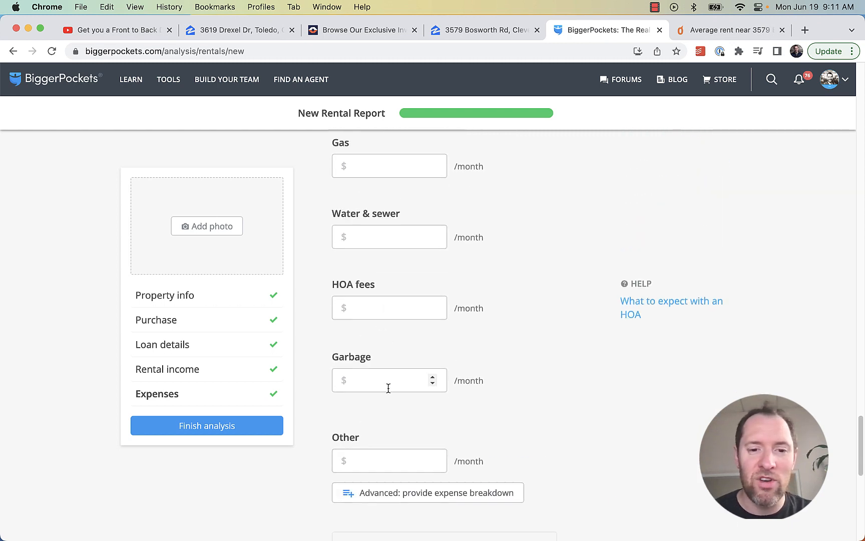
left_click(375, 458)
scroll(412, 161, "up", 2)
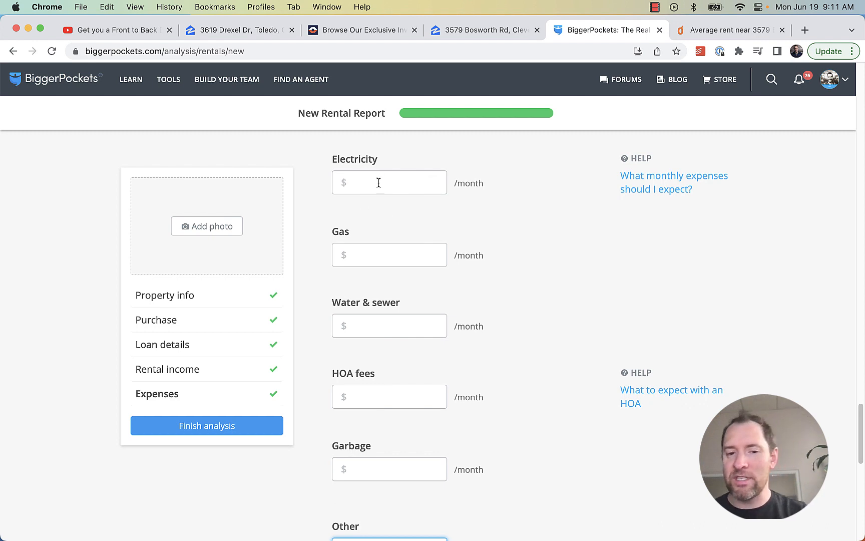
scroll(543, 373, "down", 2)
type("1")
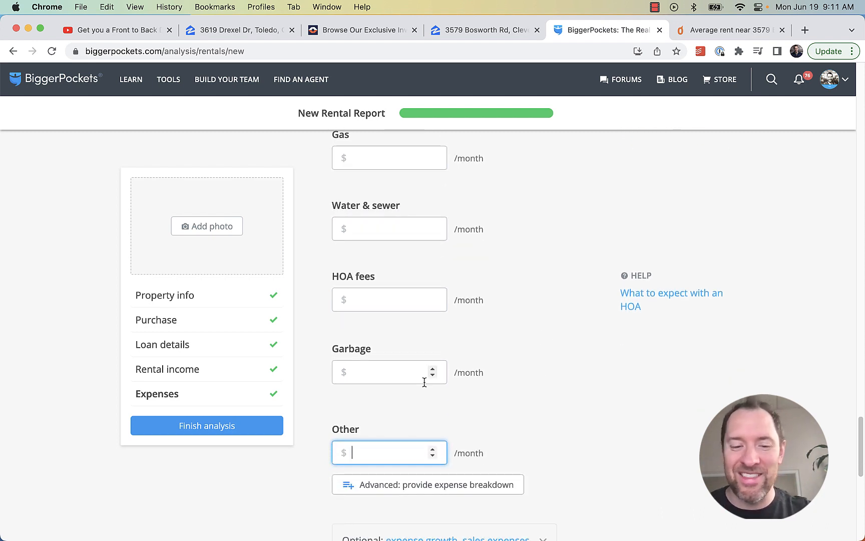
type("00")
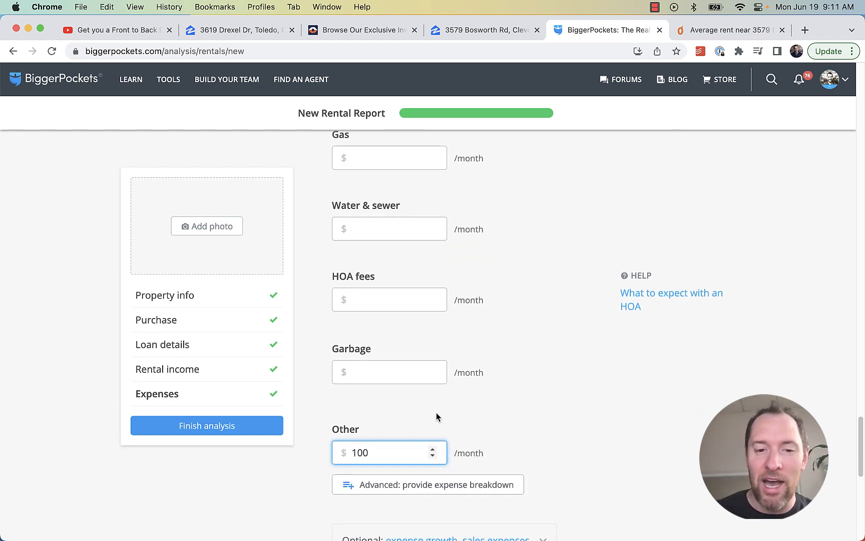
left_click(532, 415)
Add $50 per month for garbage
left_click(386, 372)
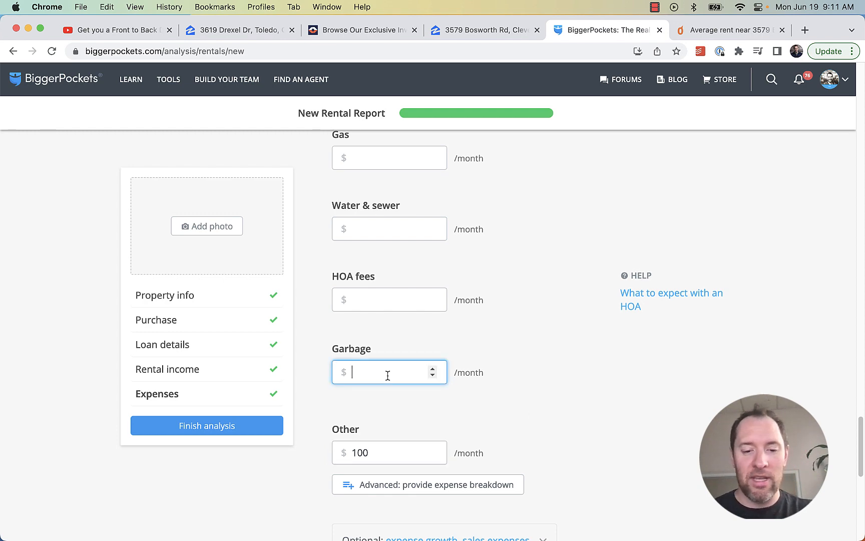
type("50")
left_click(530, 409)
scroll(649, 405, "down", 6)
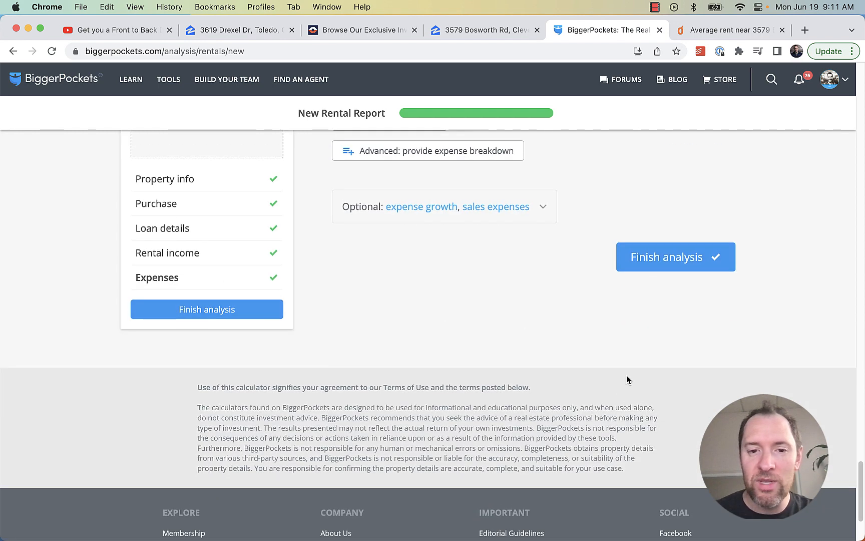
scroll(626, 378, "up", 3)
Generate the rental report and highlight its −$21/mo monthly cash flow
left_click(687, 417)
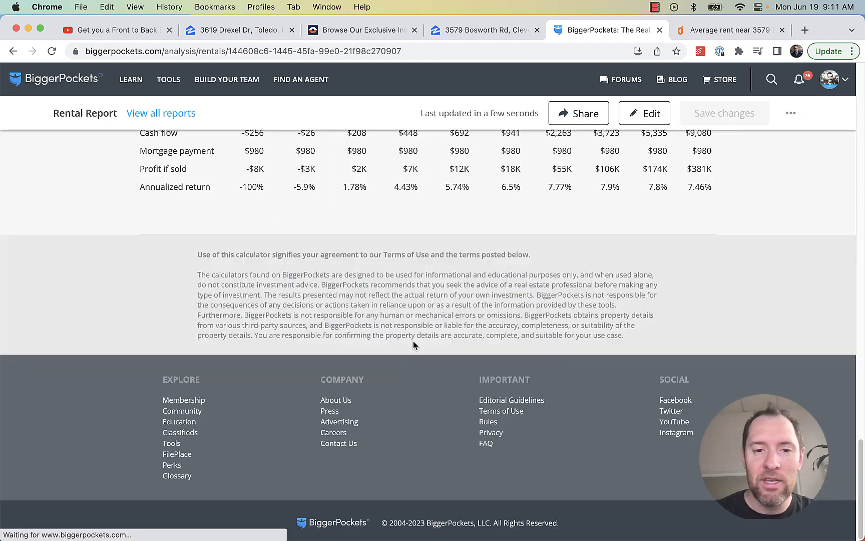
scroll(525, 345, "up", 10)
scroll(525, 343, "up", 10)
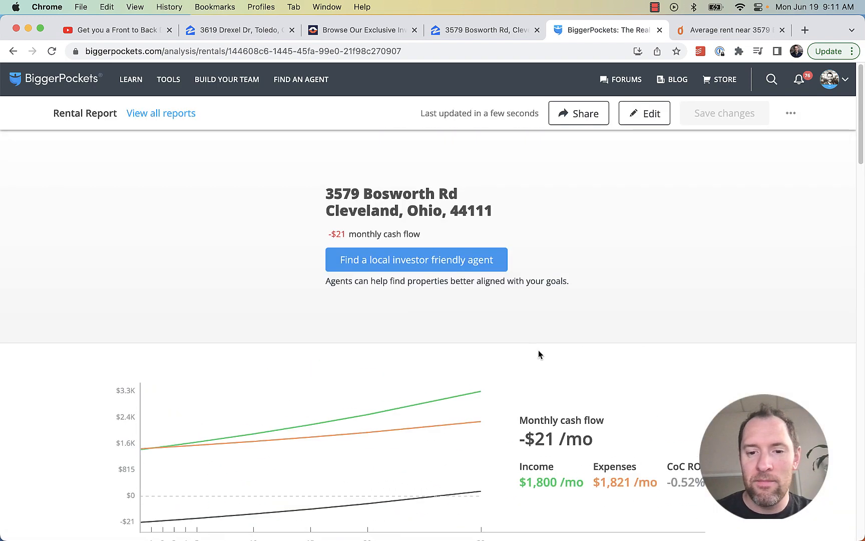
scroll(538, 350, "down", 4)
left_click_drag(608, 267, 516, 239)
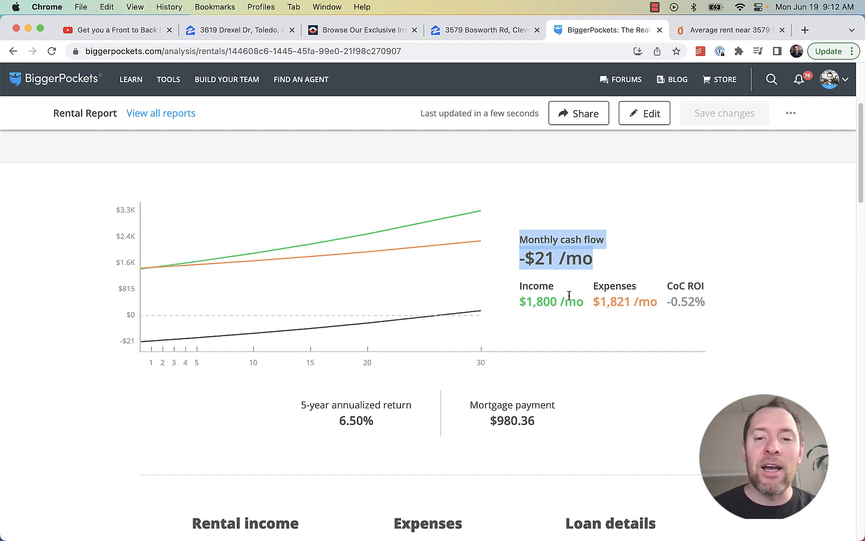
left_click(645, 259)
left_click_drag(605, 262, 491, 244)
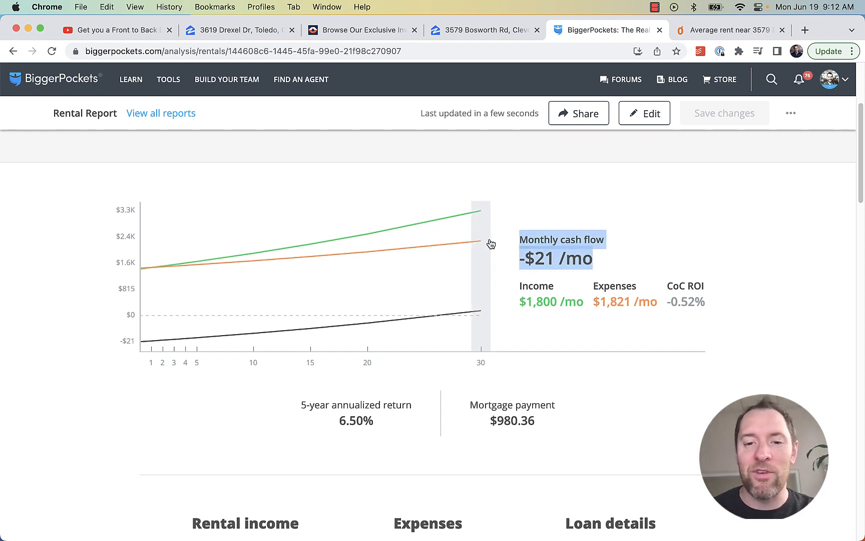
left_click(646, 236)
Look over the generated report, marking the −$21/mo cash flow figure again
scroll(641, 233, "up", 4)
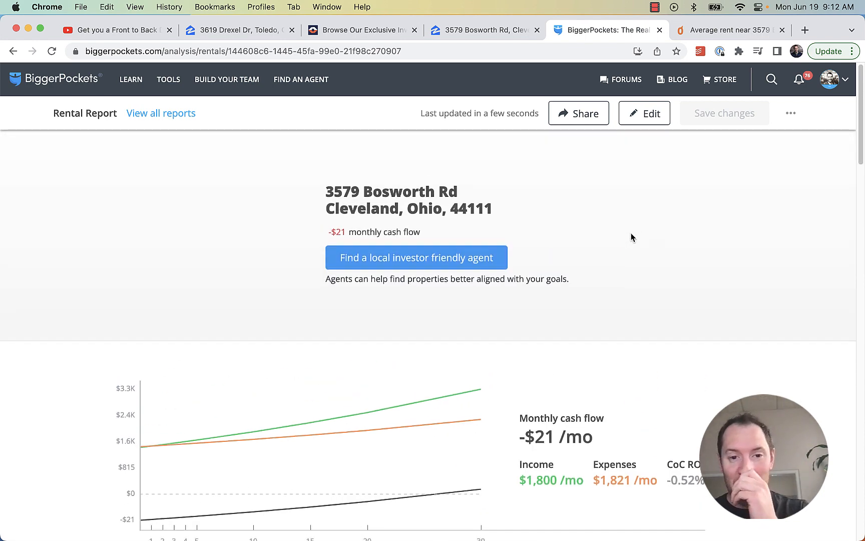
scroll(636, 225, "down", 7)
scroll(632, 251, "up", 1)
scroll(629, 273, "up", 3)
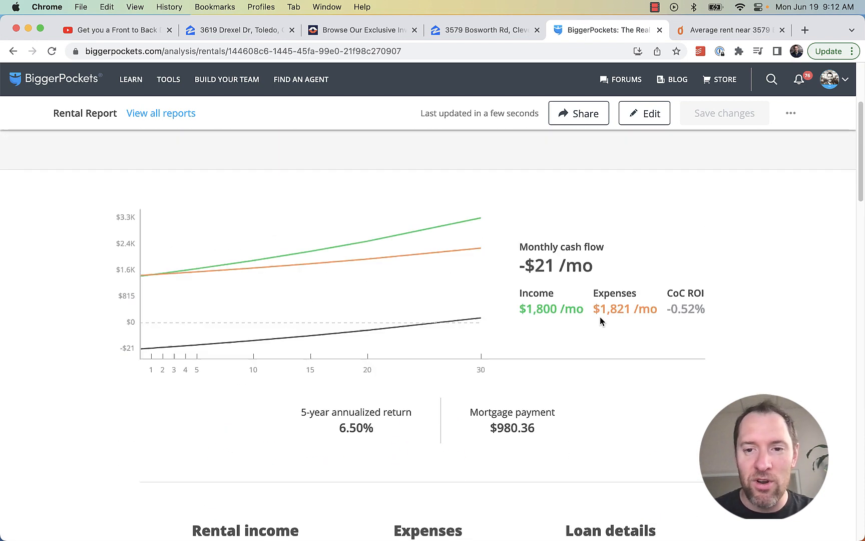
left_click_drag(599, 292, 530, 295)
left_click(529, 296)
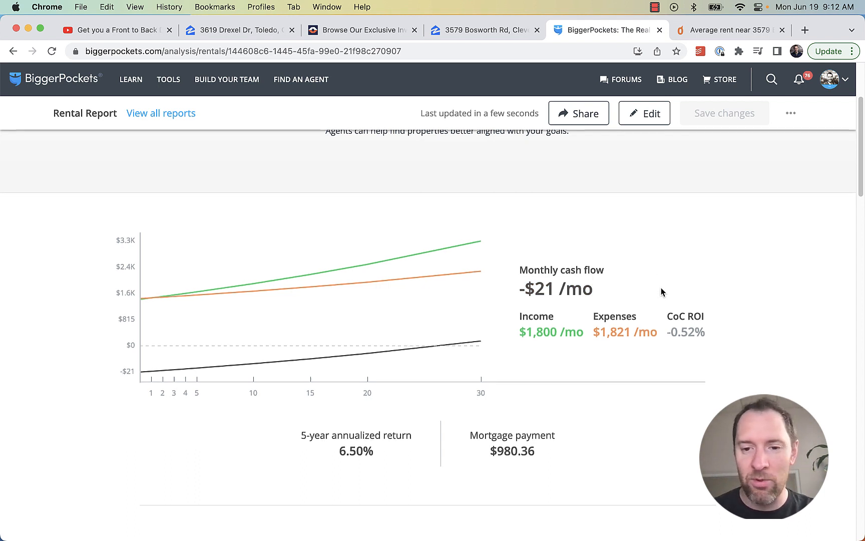
scroll(660, 293, "down", 2)
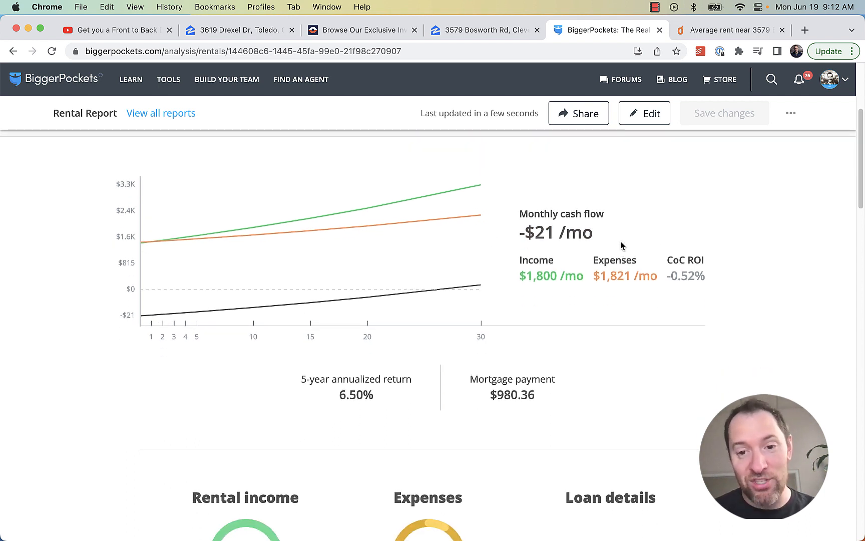
scroll(636, 207, "down", 5)
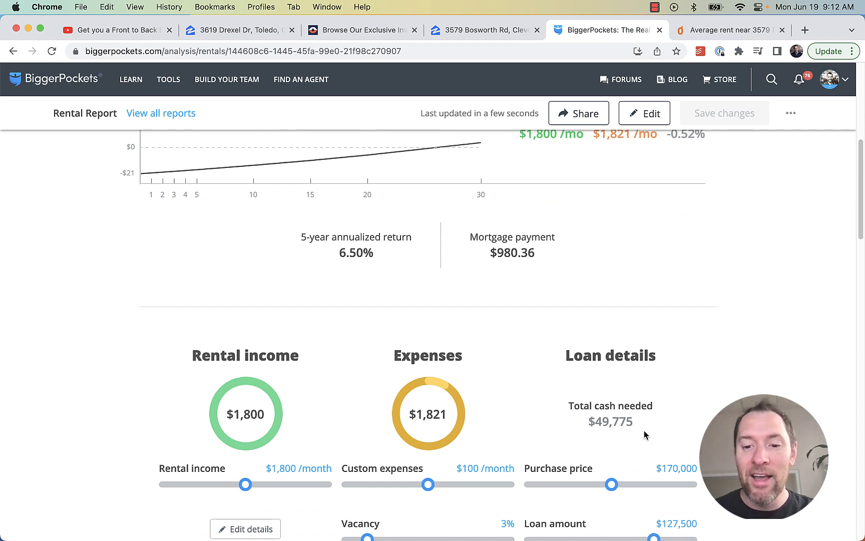
scroll(549, 193, "up", 3)
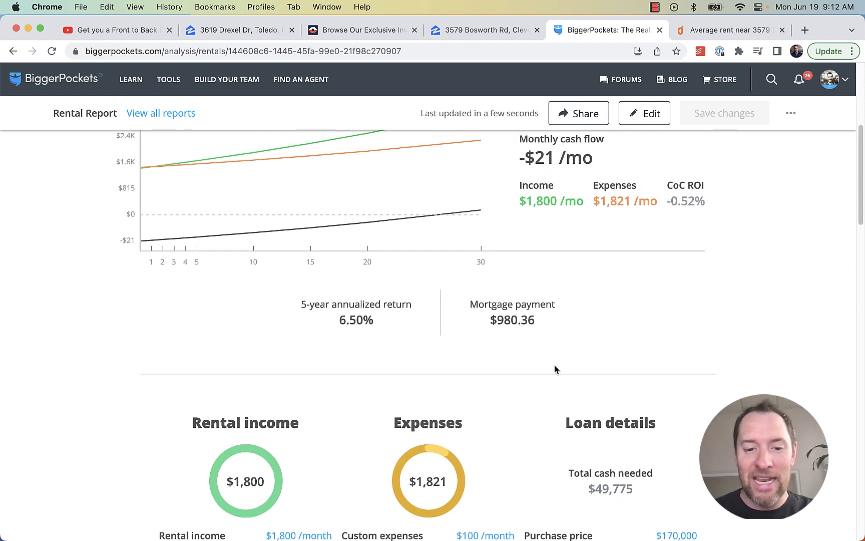
scroll(556, 370, "down", 2)
scroll(586, 331, "up", 12)
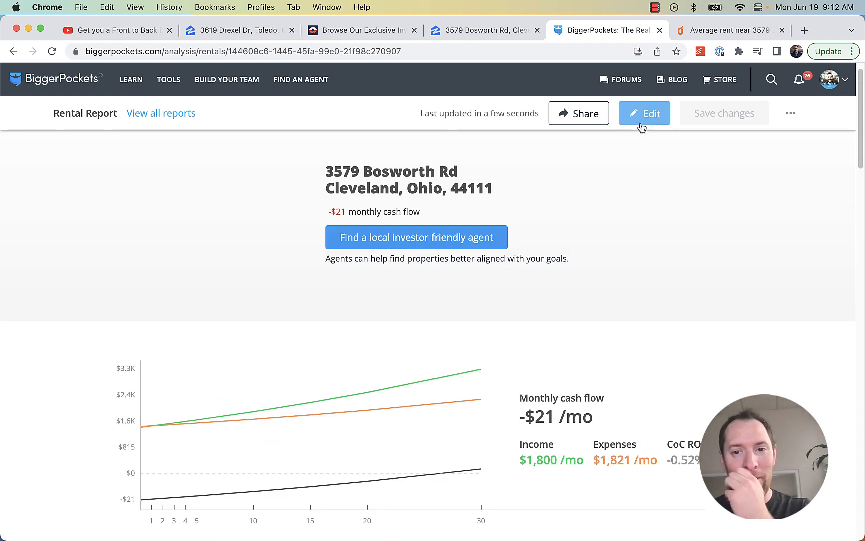
Reopen the report for editing and select the 1800 gross monthly income value
left_click(641, 126)
scroll(607, 389, "down", 15)
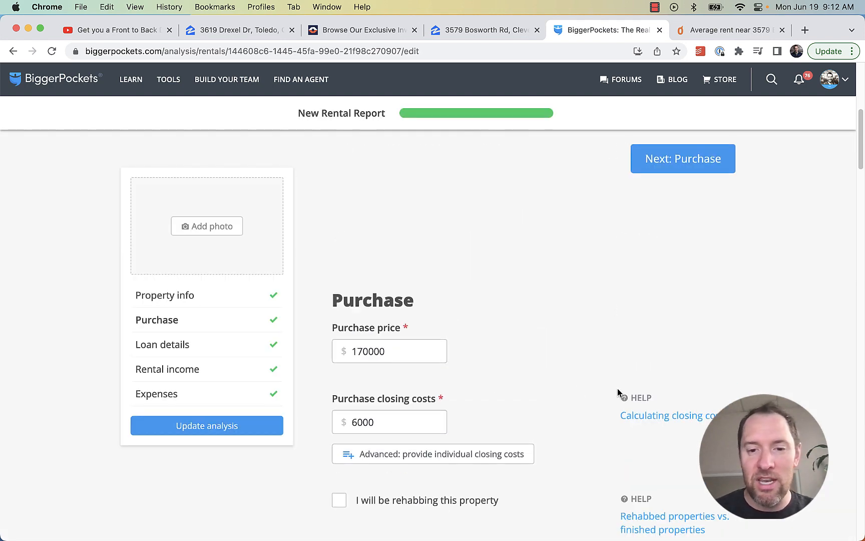
scroll(606, 389, "down", 10)
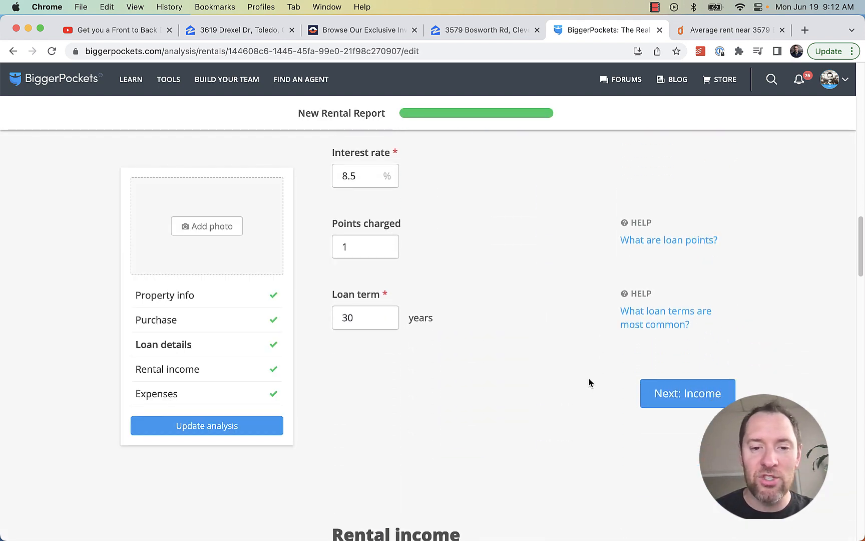
left_click_drag(399, 214, 333, 204)
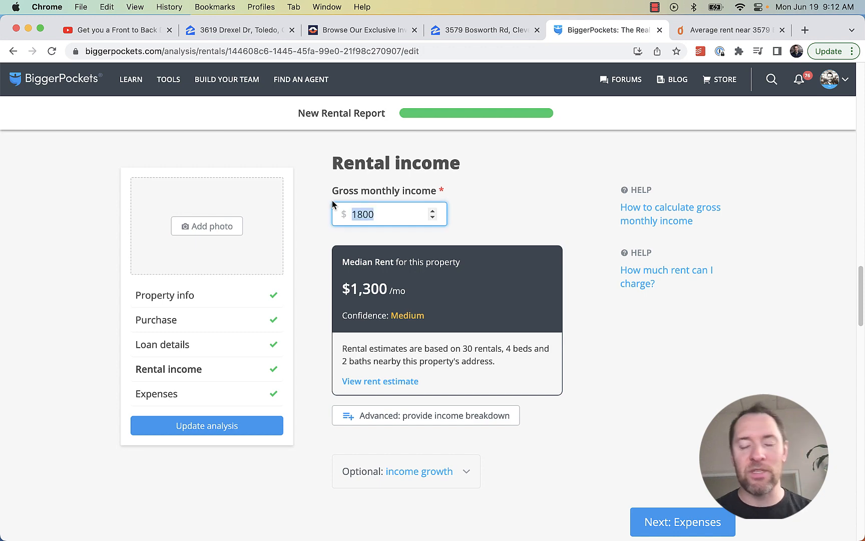
left_click(119, 31)
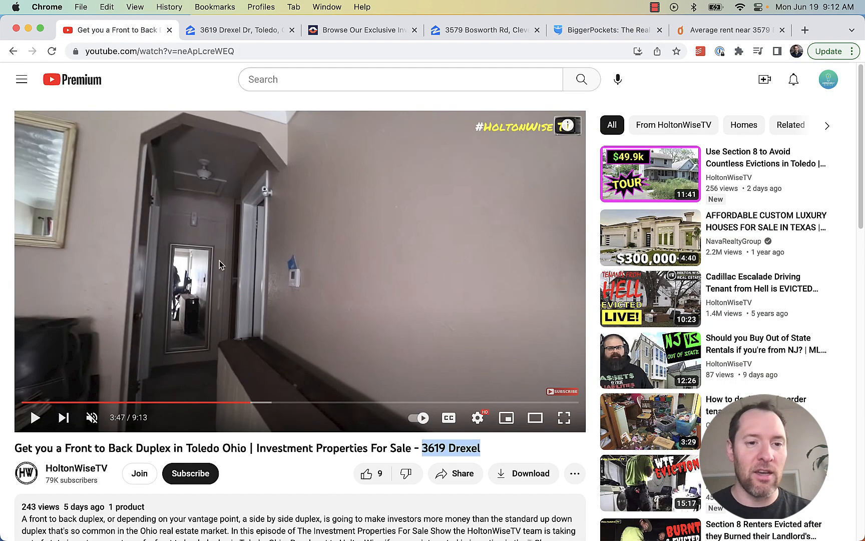
left_click(205, 402)
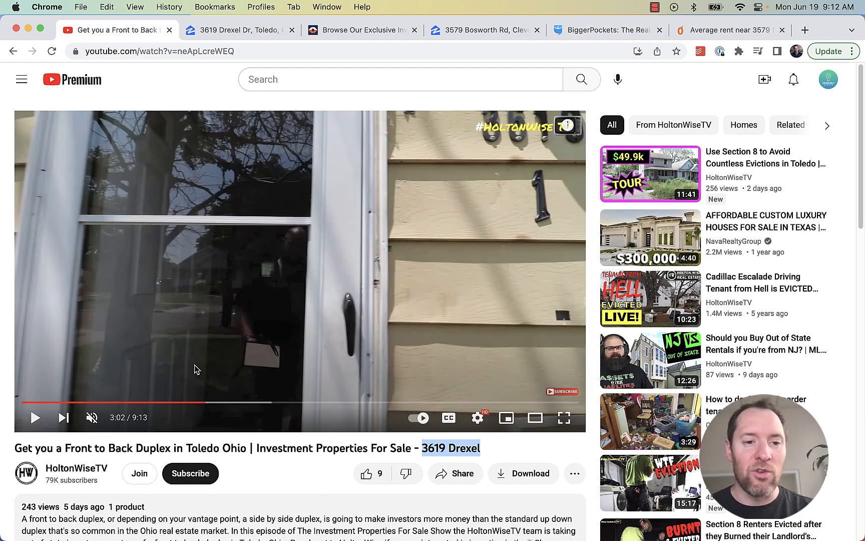
left_click(210, 402)
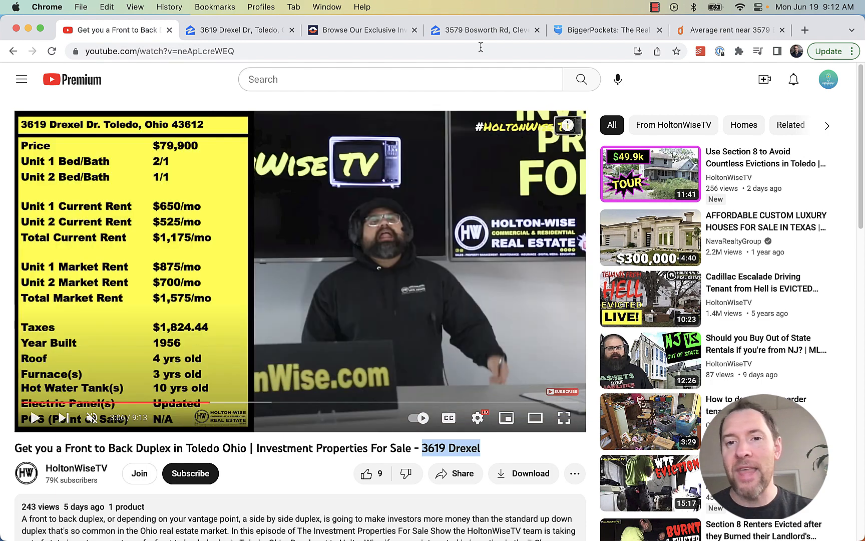
left_click(579, 32)
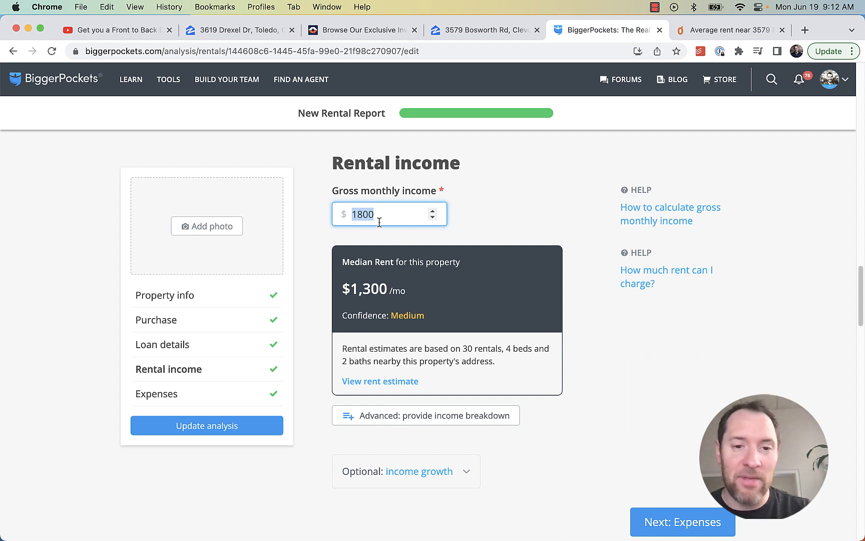
Leave gross monthly income unchanged and move to the Loan details
left_click(522, 224)
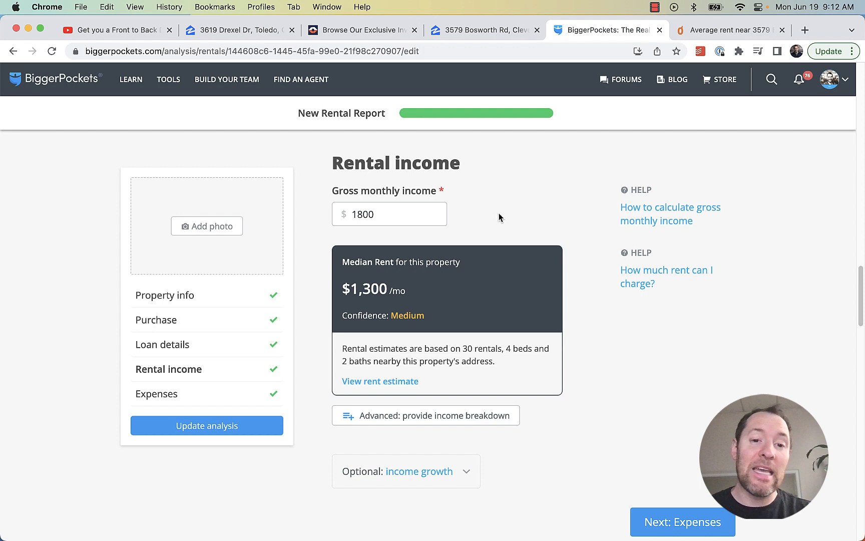
left_click(433, 214)
left_click(581, 219)
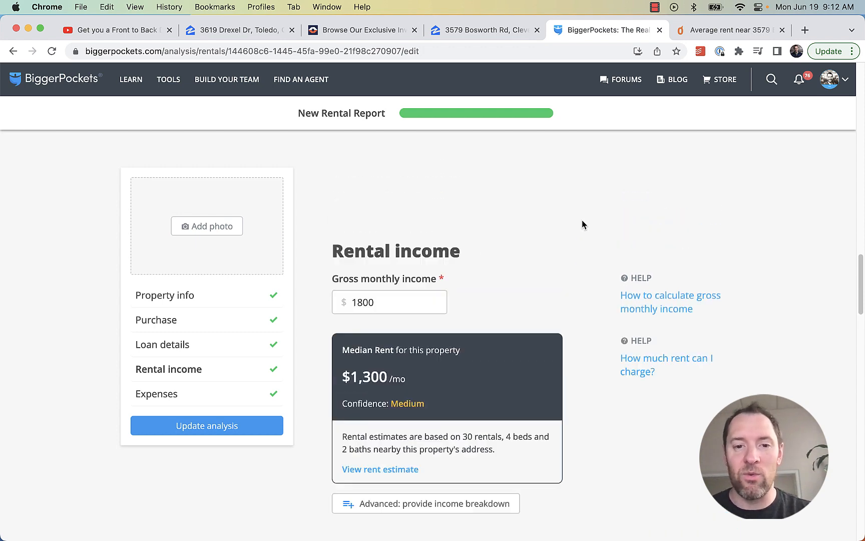
scroll(581, 231, "up", 10)
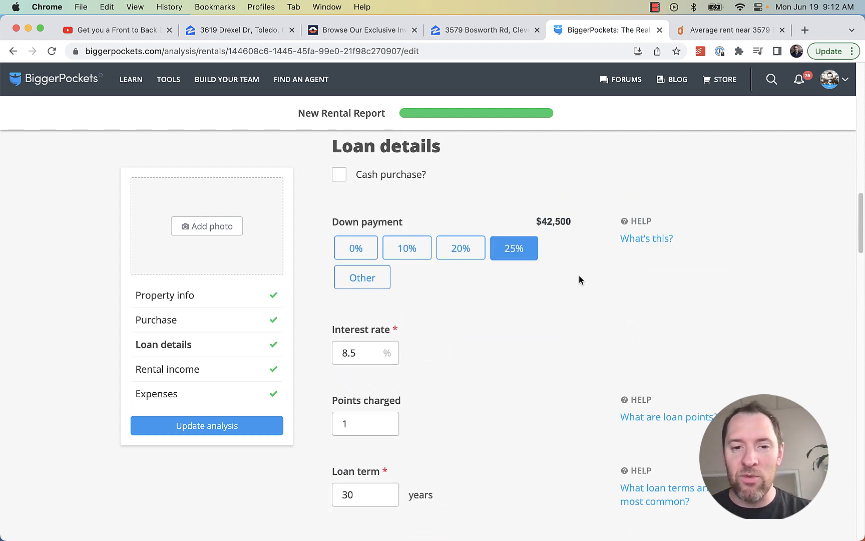
scroll(579, 279, "down", 15)
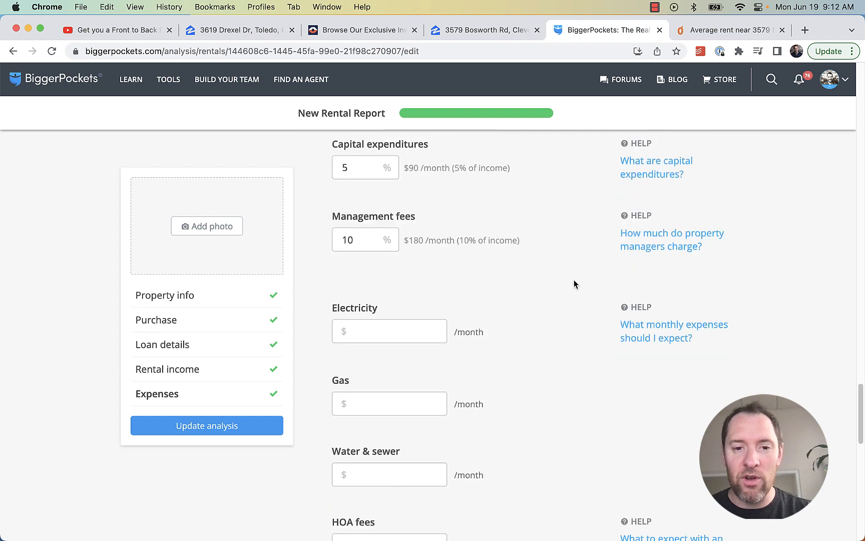
scroll(574, 284, "down", 4)
scroll(574, 284, "up", 12)
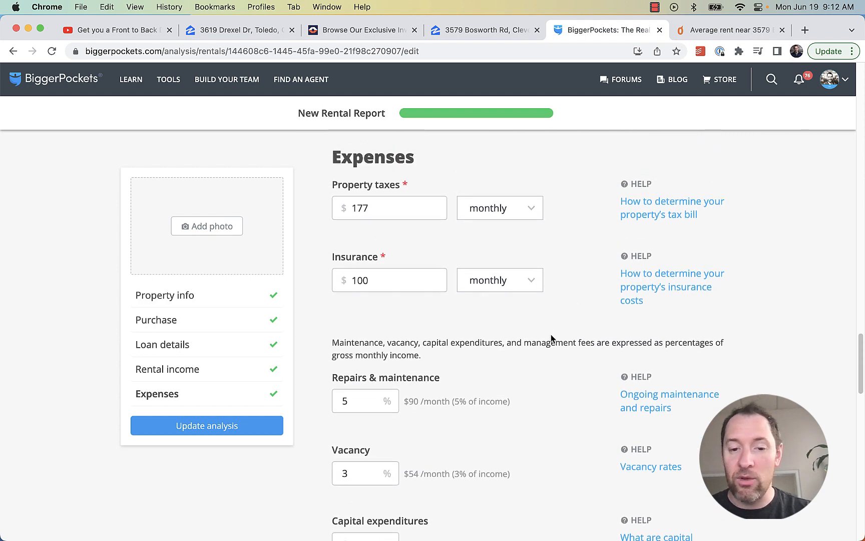
scroll(551, 334, "down", 15)
scroll(552, 335, "up", 12)
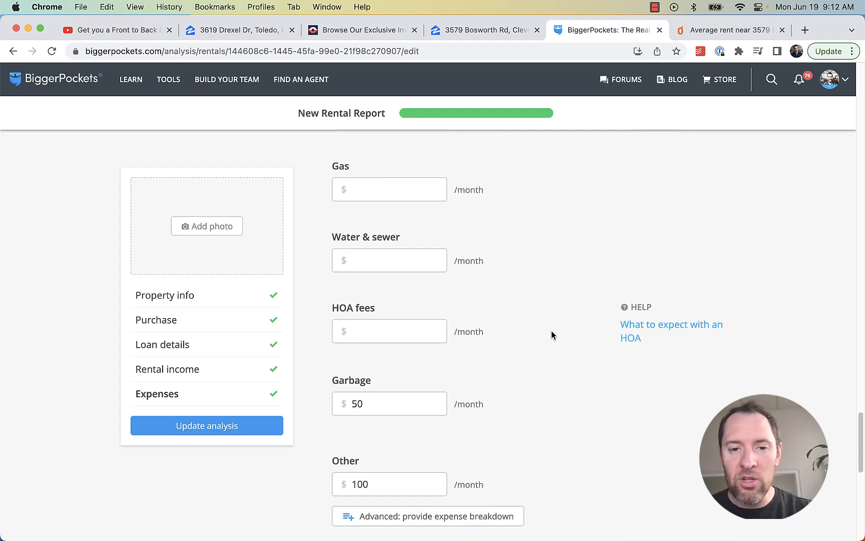
scroll(542, 332, "up", 15)
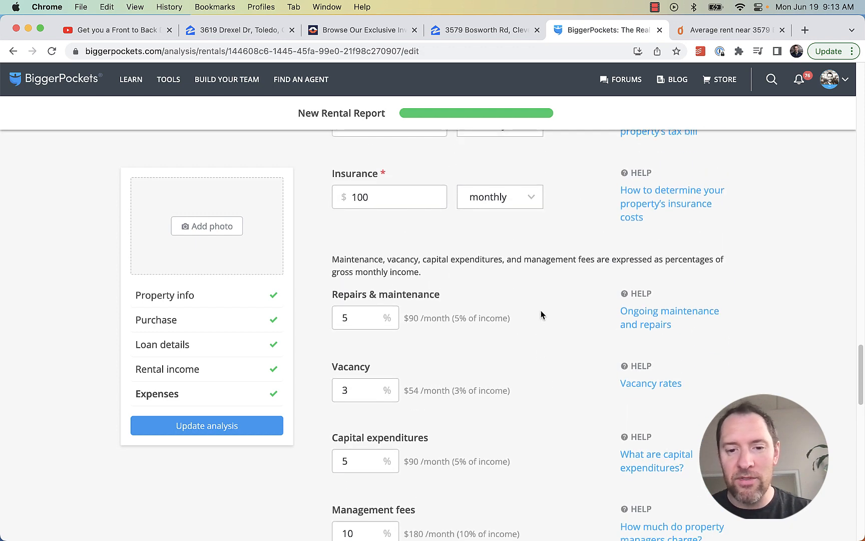
scroll(538, 338, "up", 12)
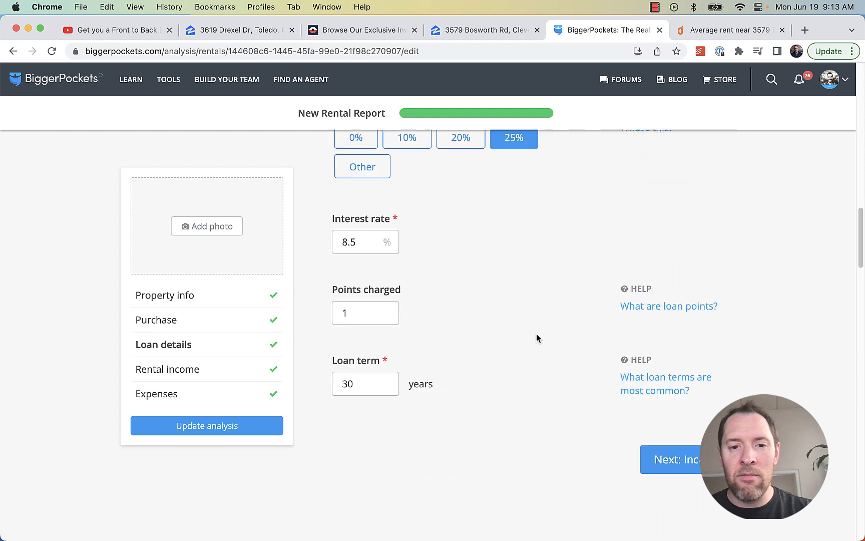
scroll(534, 338, "down", 5)
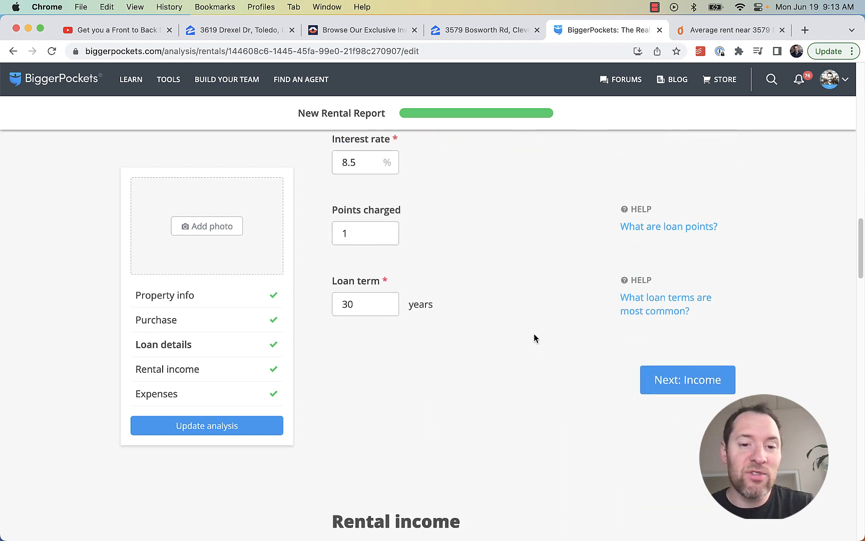
scroll(534, 335, "up", 3)
Replace the 8.5% interest rate with 6% and update the analysis
left_click_drag(359, 266, 339, 265)
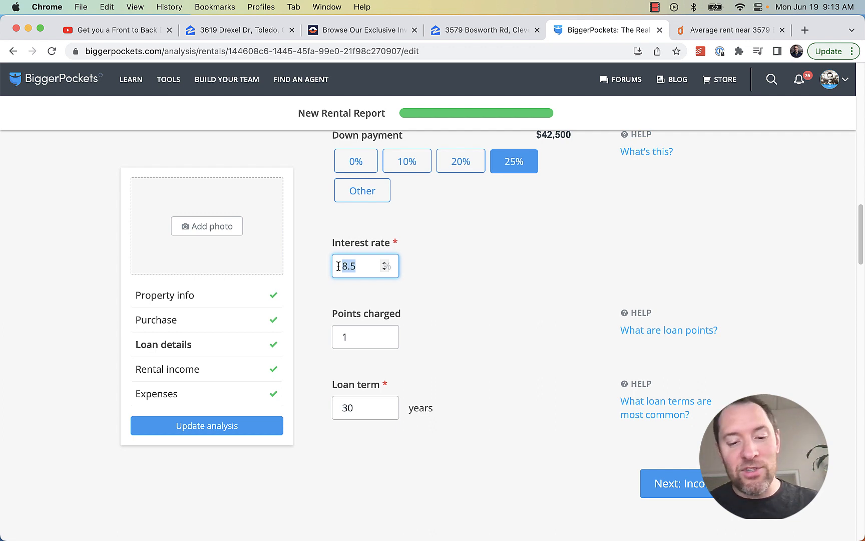
type("6")
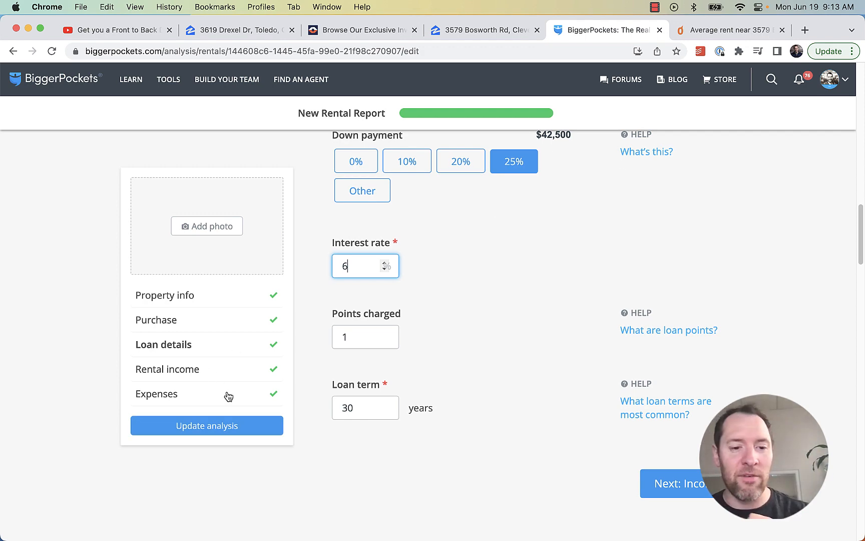
left_click(229, 423)
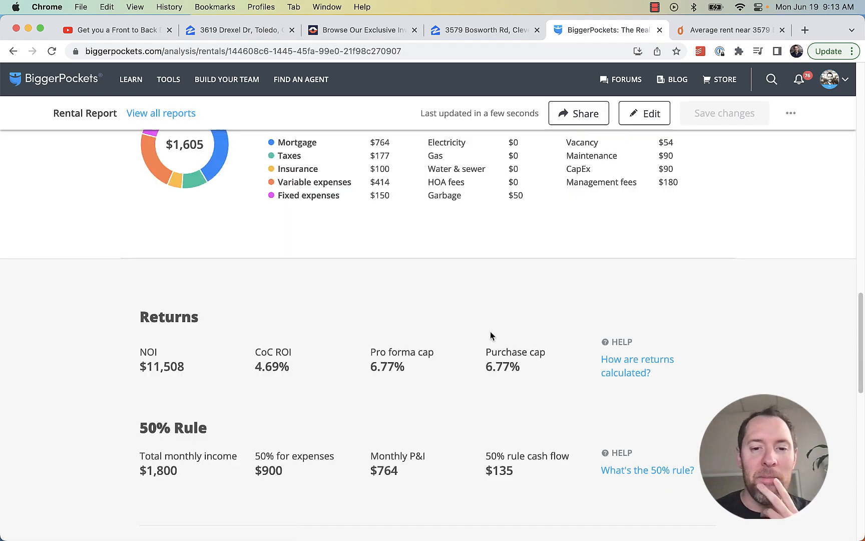
Highlight the recalculated $194/mo monthly cash flow on the updated report
scroll(501, 346, "up", 15)
scroll(502, 349, "down", 3)
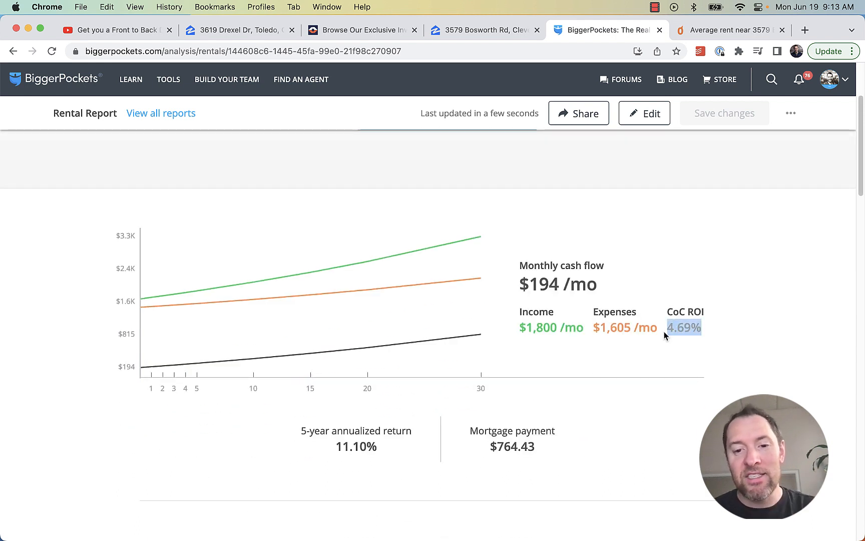
left_click(638, 299)
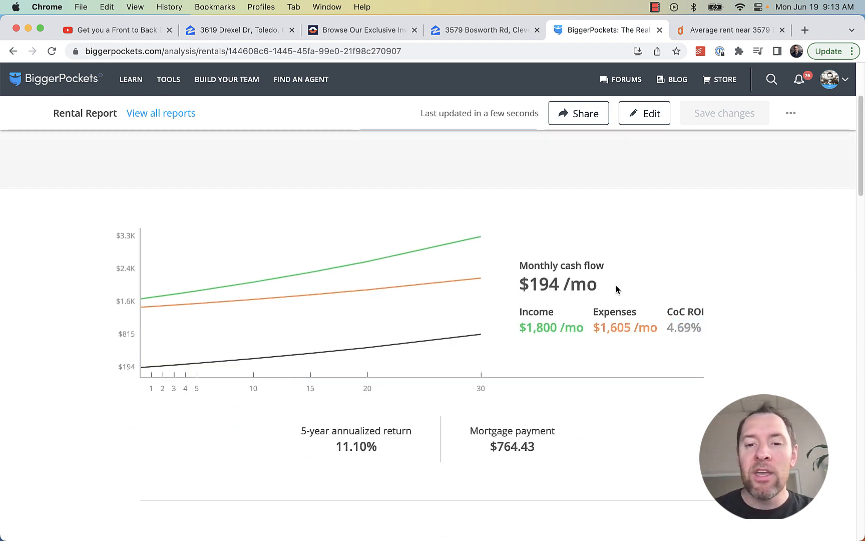
left_click_drag(616, 286, 508, 281)
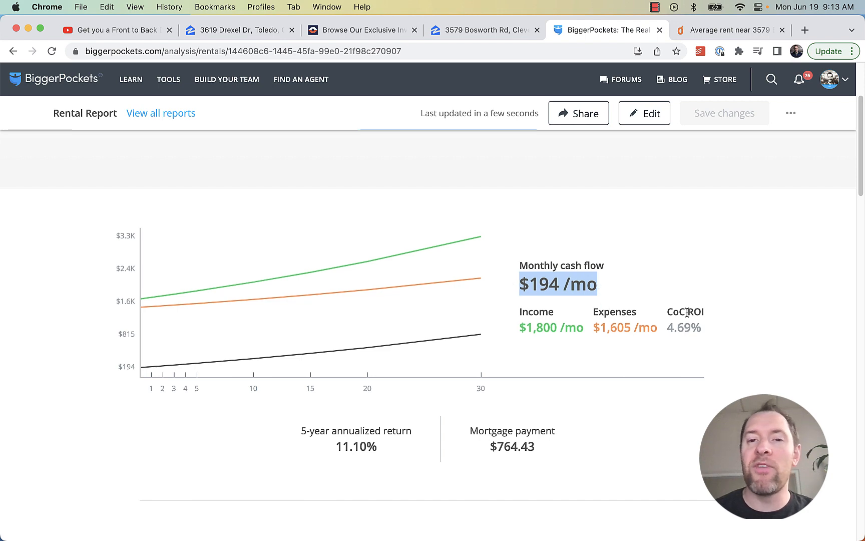
left_click(702, 326)
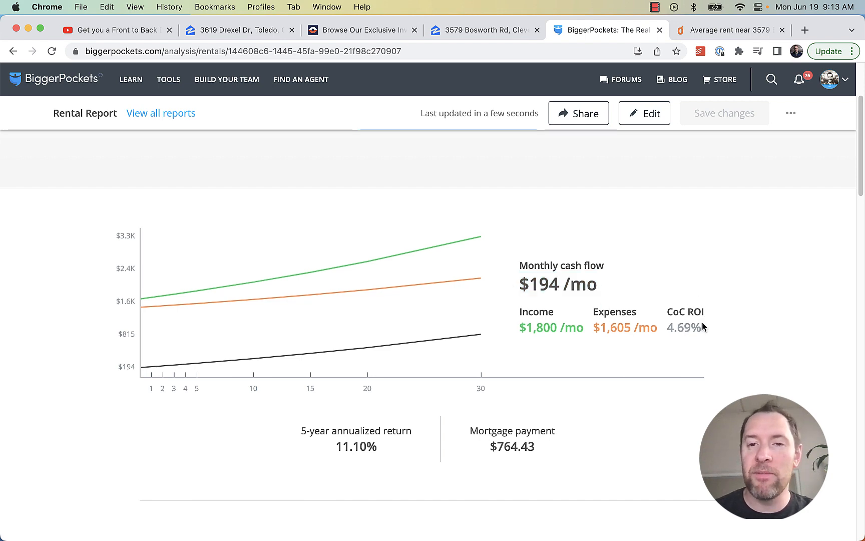
left_click(478, 31)
scroll(419, 374, "up", 3)
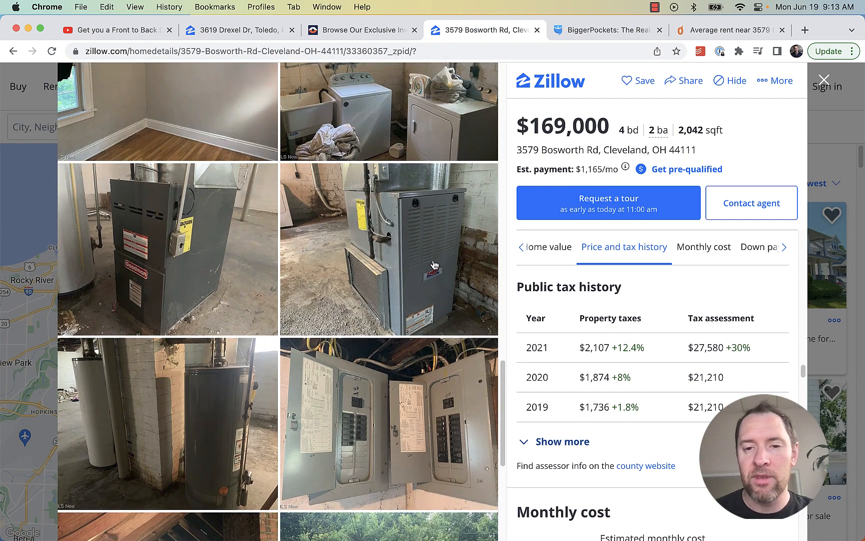
scroll(278, 300, "up", 10)
scroll(585, 328, "up", 15)
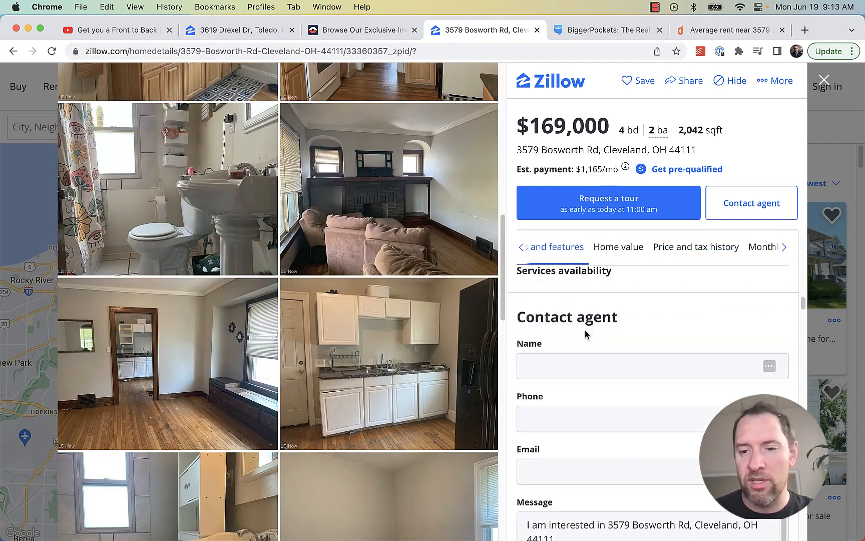
scroll(651, 325, "down", 5)
scroll(726, 321, "up", 3)
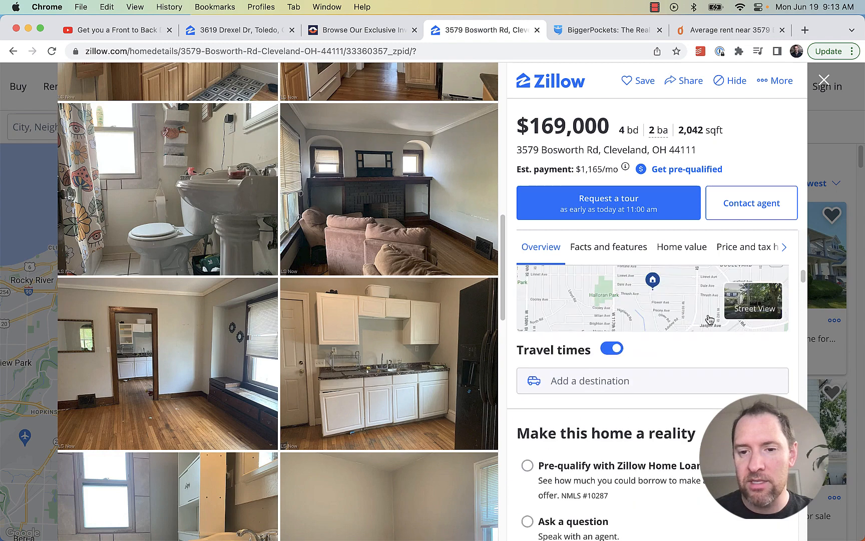
View the listing map full-screen, zoomed out to show its West Boulevard location in Cleveland
left_click(774, 353)
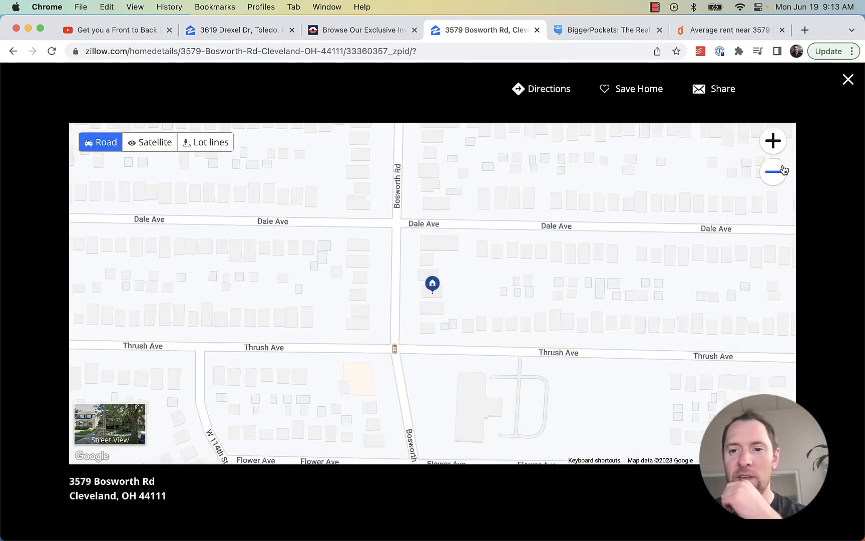
left_click(774, 171)
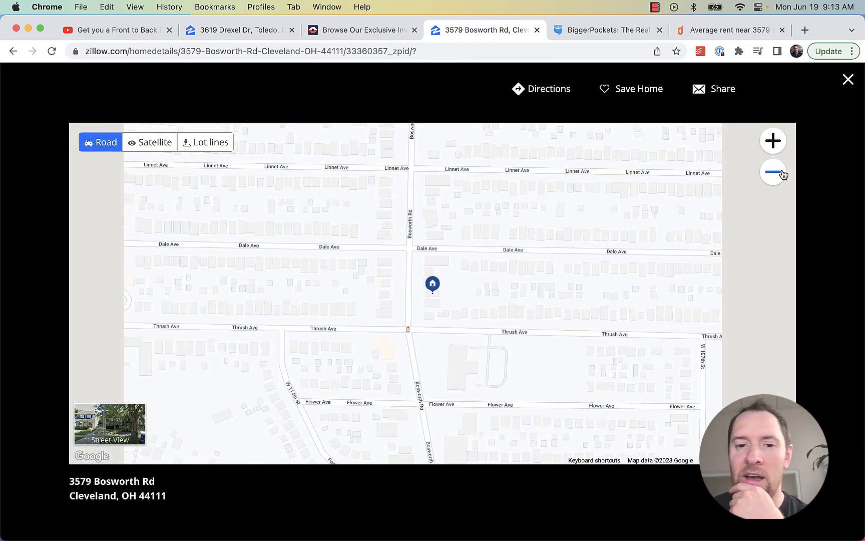
left_click(774, 172)
left_click(774, 171)
left_click(773, 171)
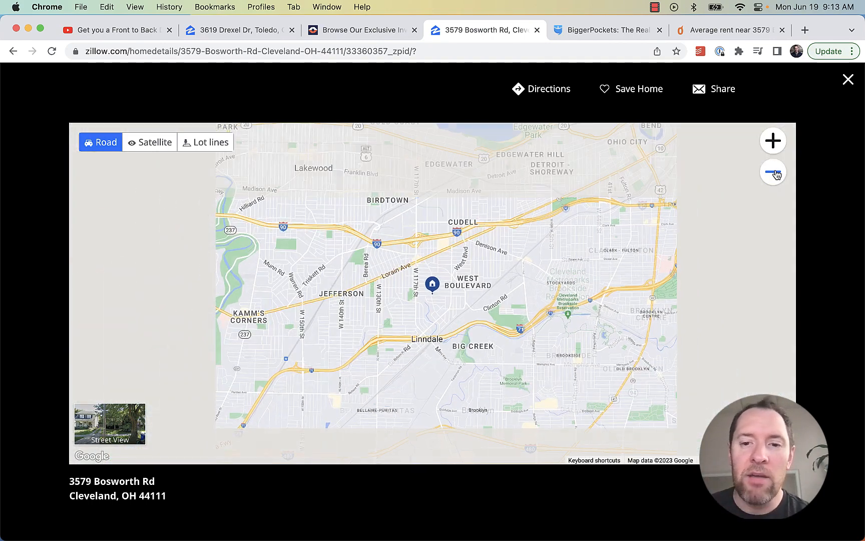
left_click_drag(420, 313, 390, 334)
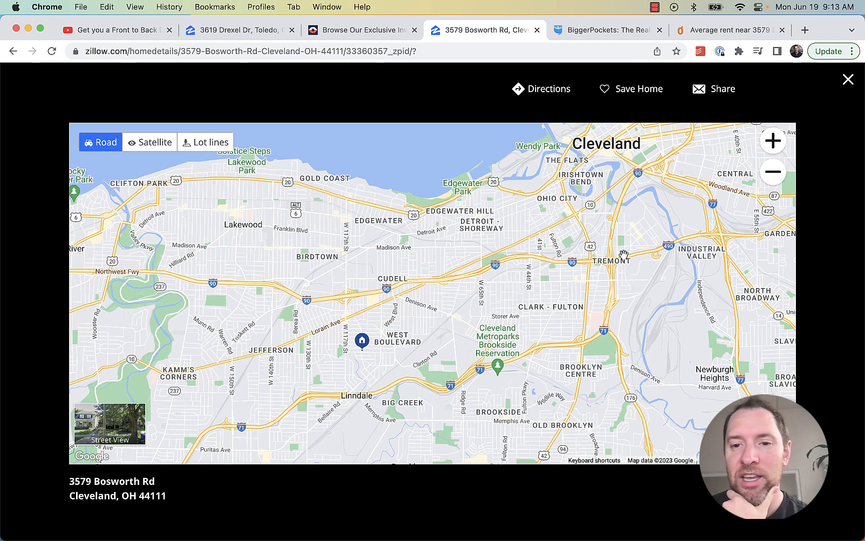
left_click_drag(573, 127, 483, 180)
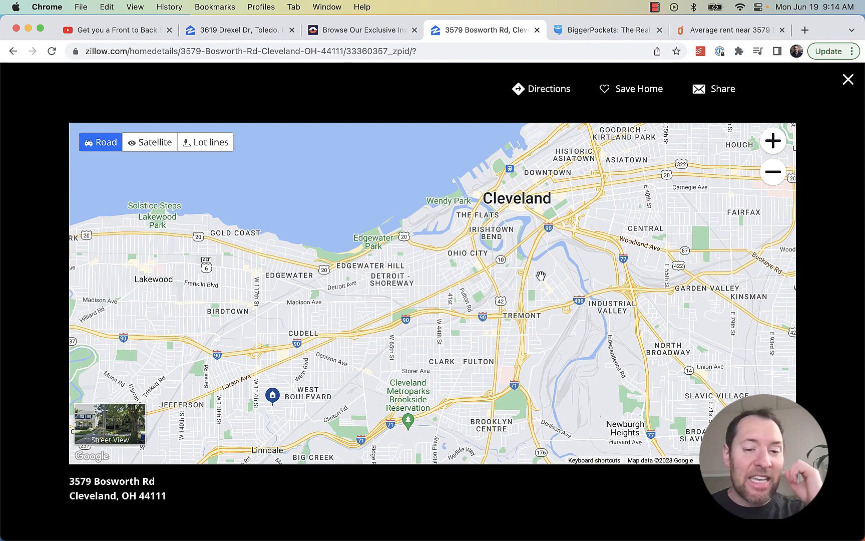
left_click(848, 80)
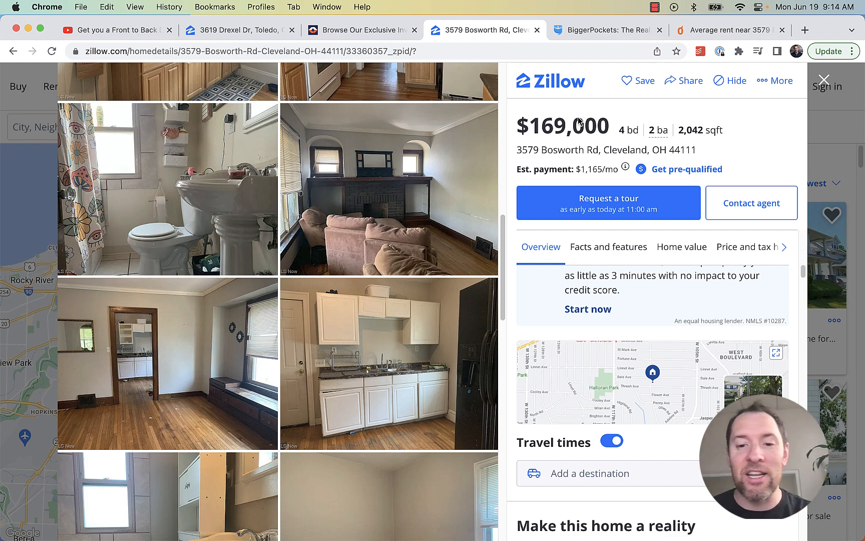
Back in the BiggerPockets report, point out the $194/mo cash flow and 4.69% CoC ROI figures
left_click(611, 31)
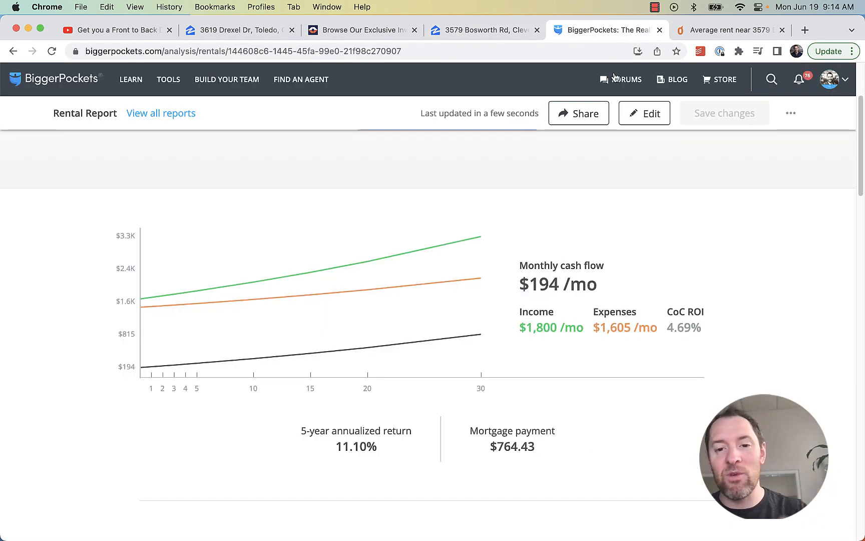
left_click_drag(704, 329, 666, 328)
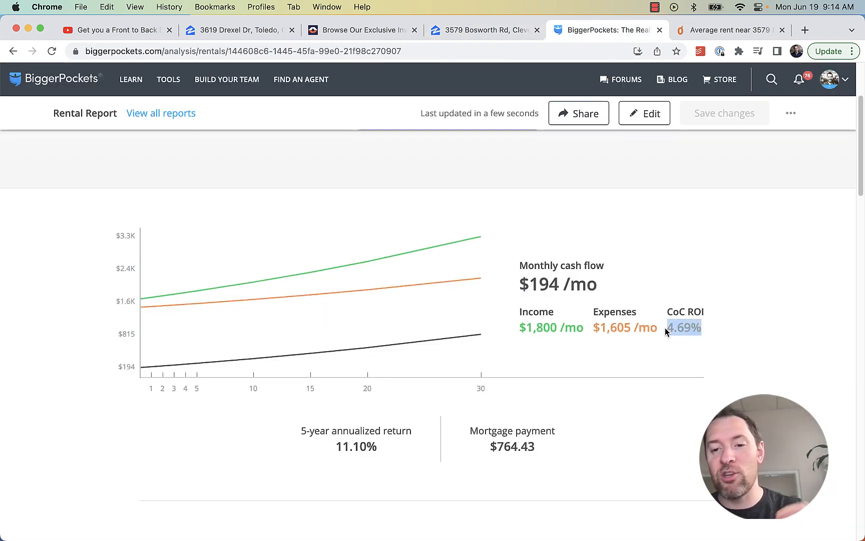
left_click_drag(604, 286, 512, 288)
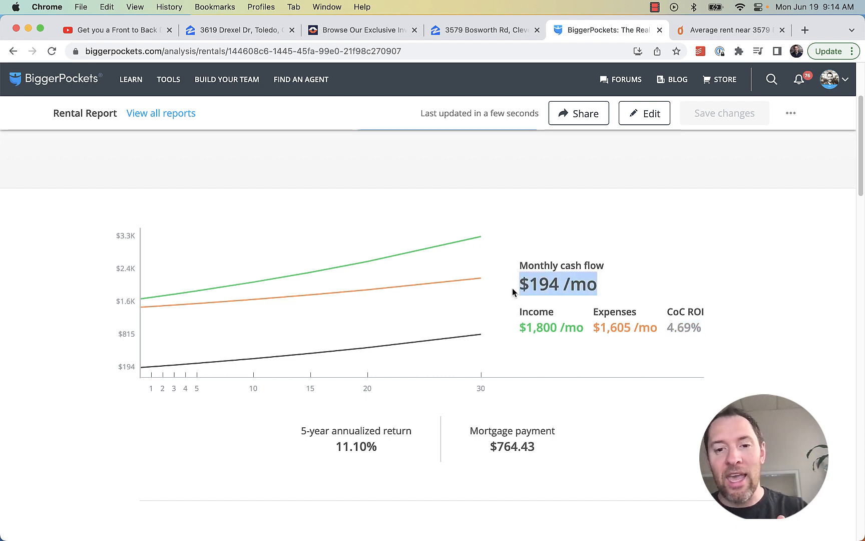
left_click(555, 285)
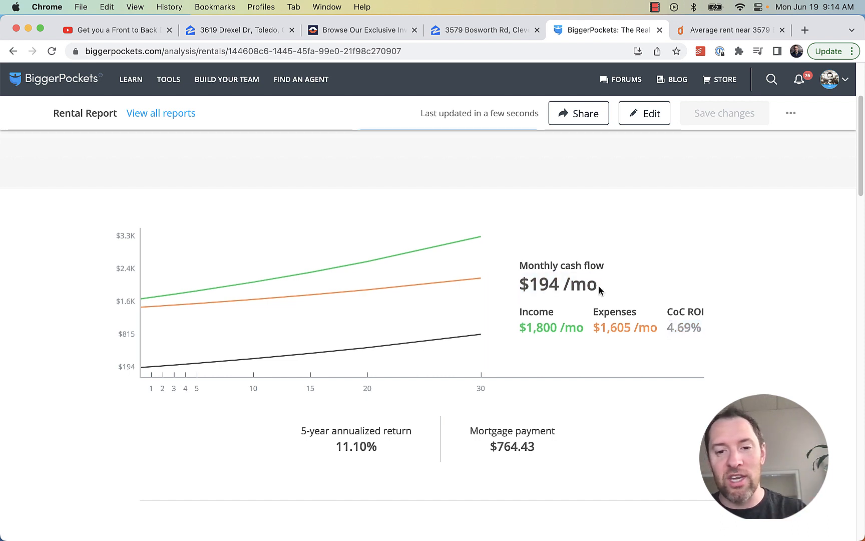
left_click_drag(599, 288, 528, 294)
left_click(534, 286)
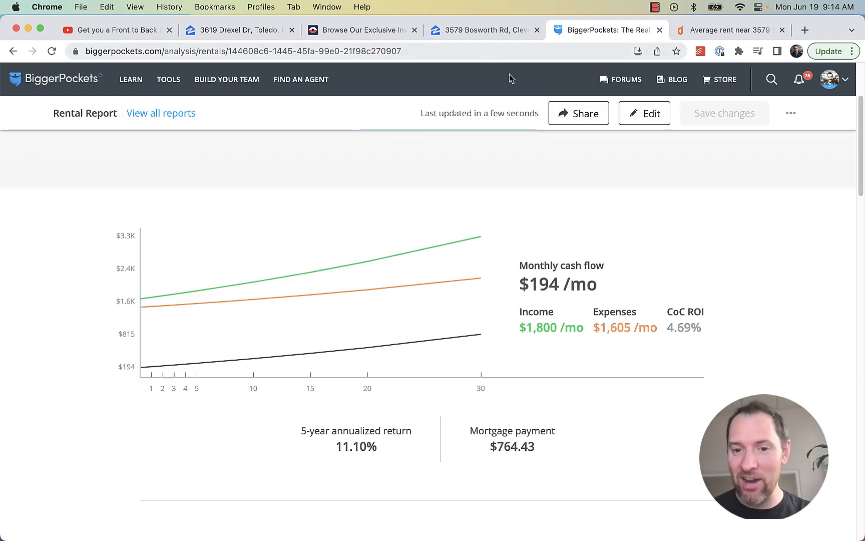
left_click_drag(613, 295, 519, 288)
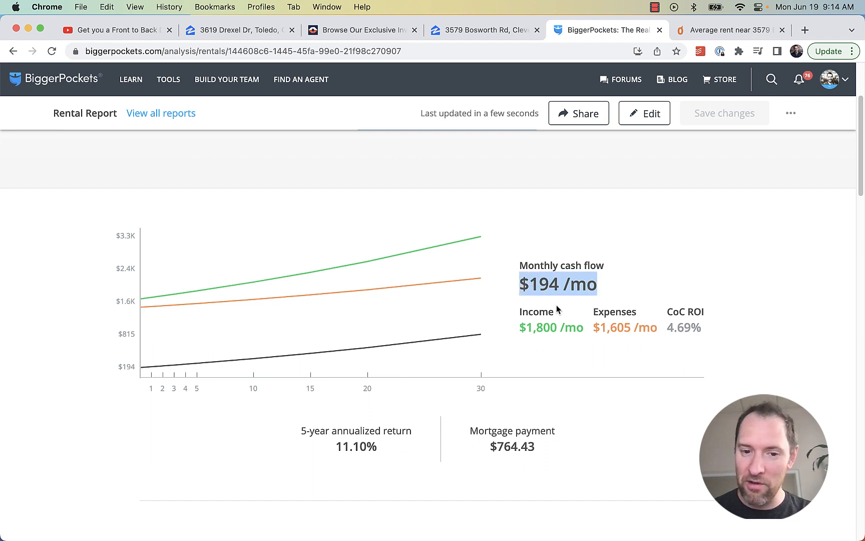
left_click_drag(703, 329, 659, 327)
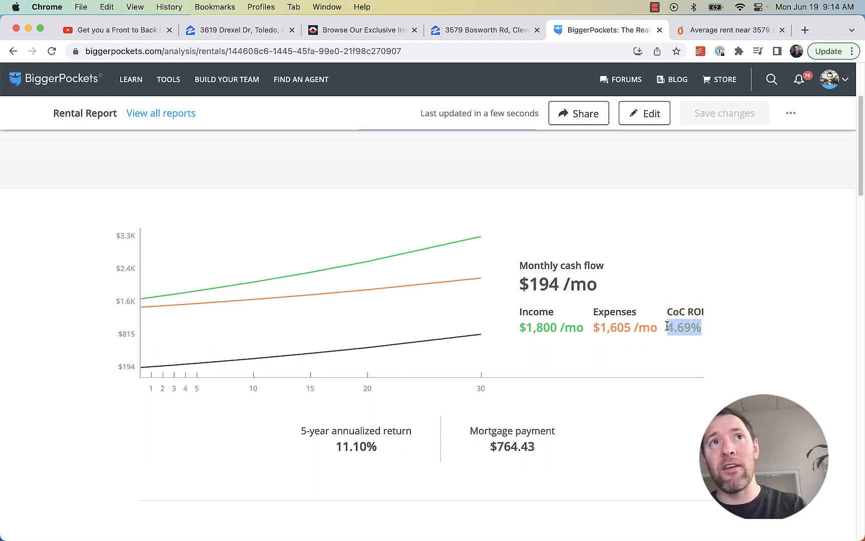
left_click(690, 331)
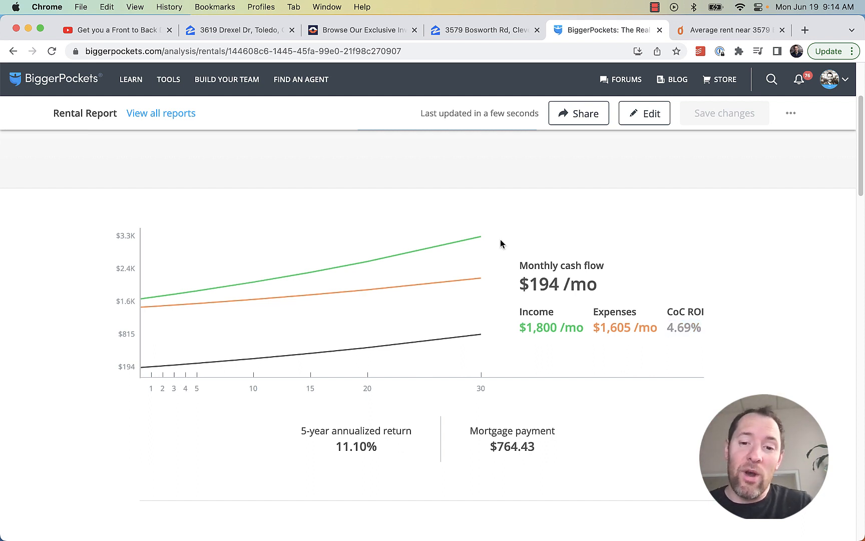
left_click_drag(617, 300, 440, 290)
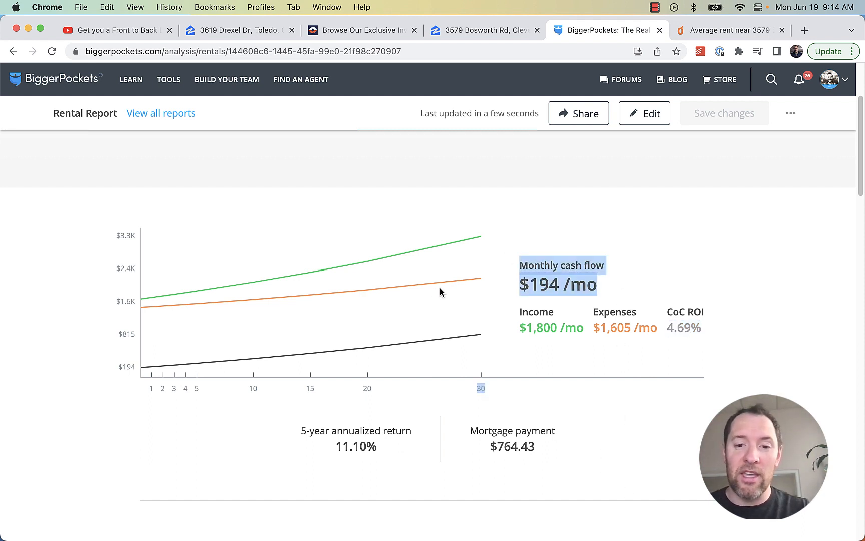
left_click(577, 276)
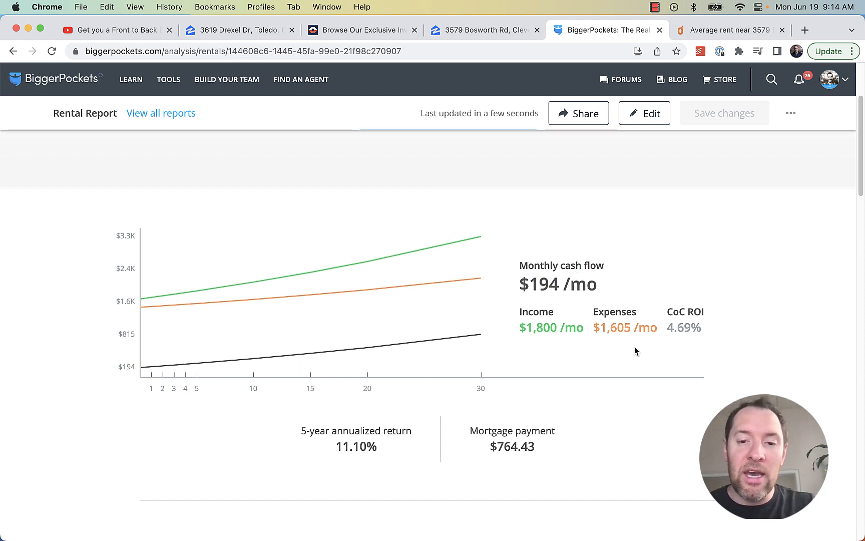
scroll(601, 351, "up", 3)
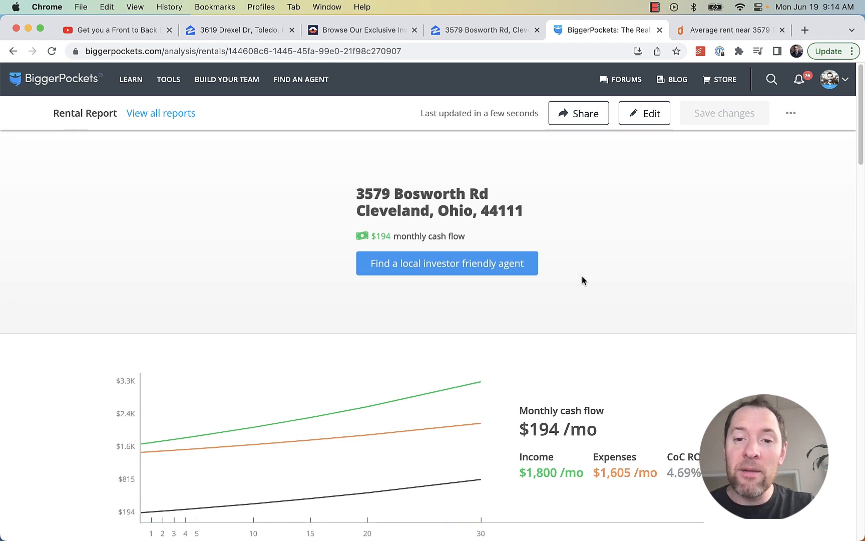
Reopen the report's inputs and change the interest rate to 8.5%
left_click(647, 113)
scroll(585, 302, "down", 5)
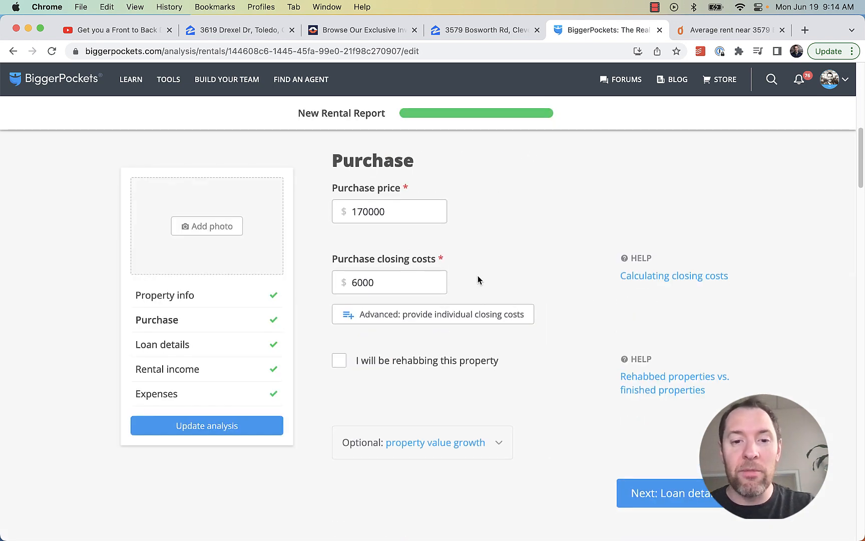
scroll(478, 279, "down", 8)
scroll(501, 306, "down", 2)
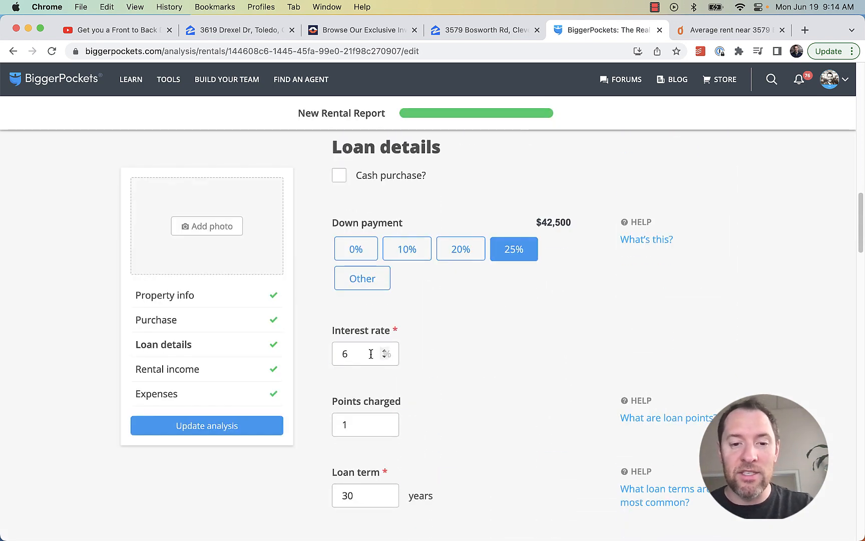
left_click_drag(372, 354, 311, 354)
type("8.5")
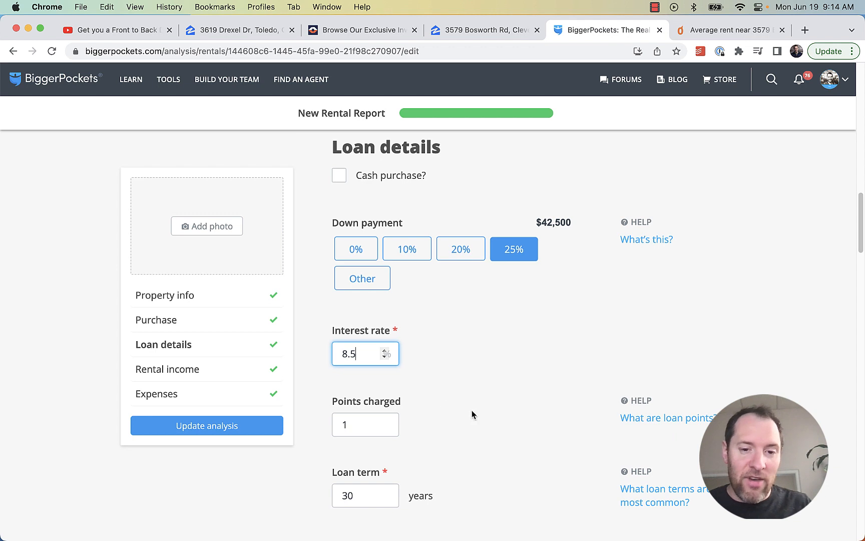
Check the $6,000 closing costs against the Zillow listing
scroll(478, 409, "down", 1)
scroll(478, 414, "down", 3)
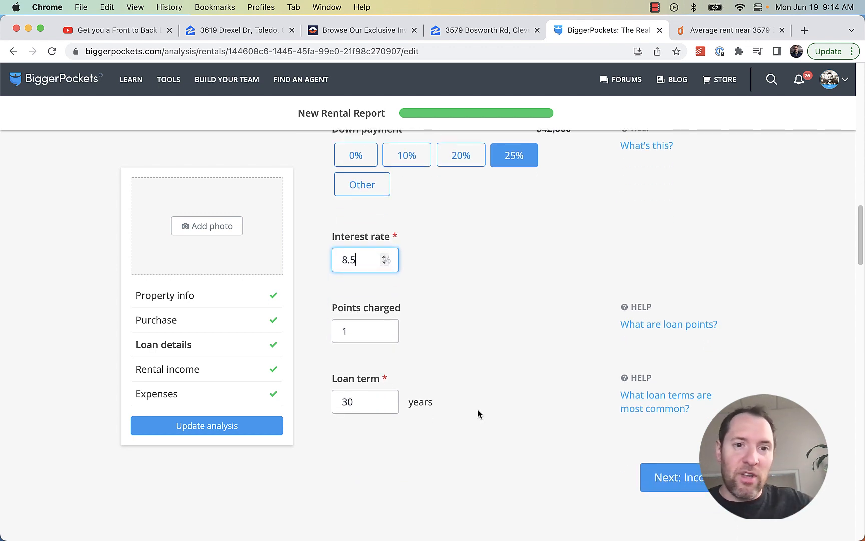
scroll(480, 413, "up", 9)
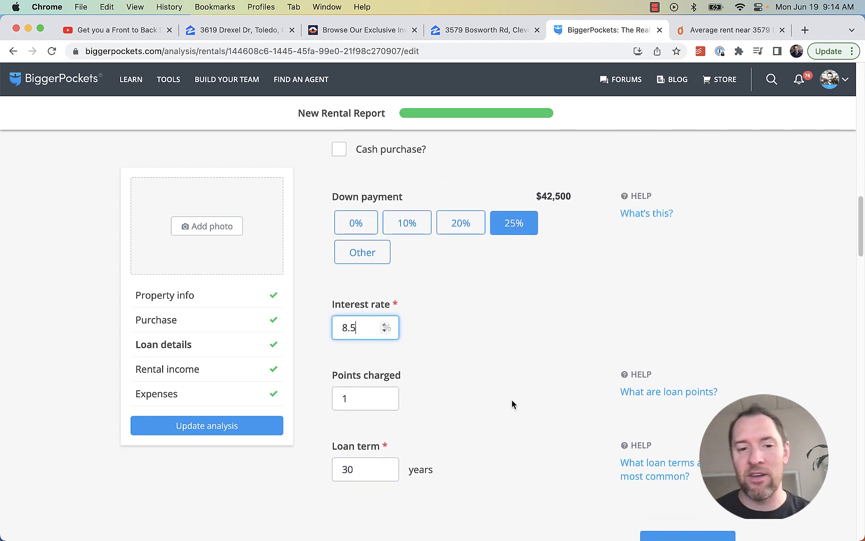
scroll(510, 393, "up", 15)
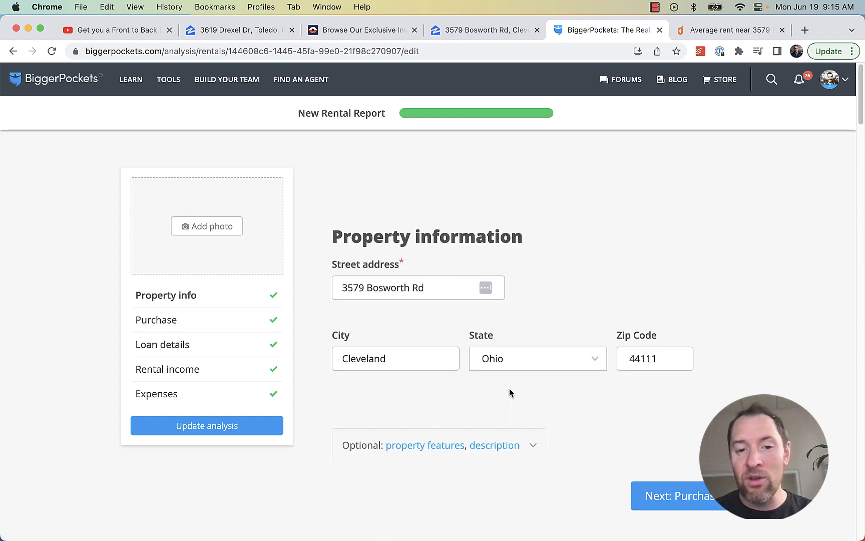
scroll(530, 390, "down", 9)
scroll(535, 384, "down", 4)
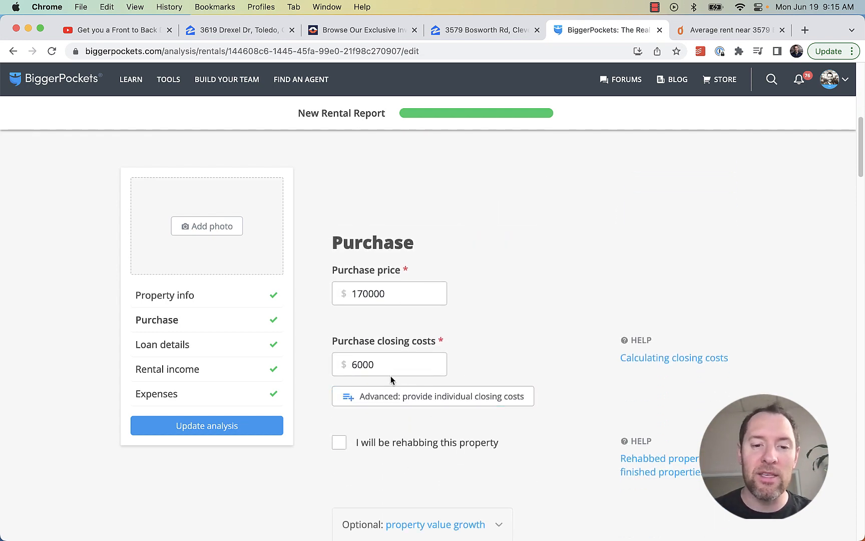
left_click(343, 368)
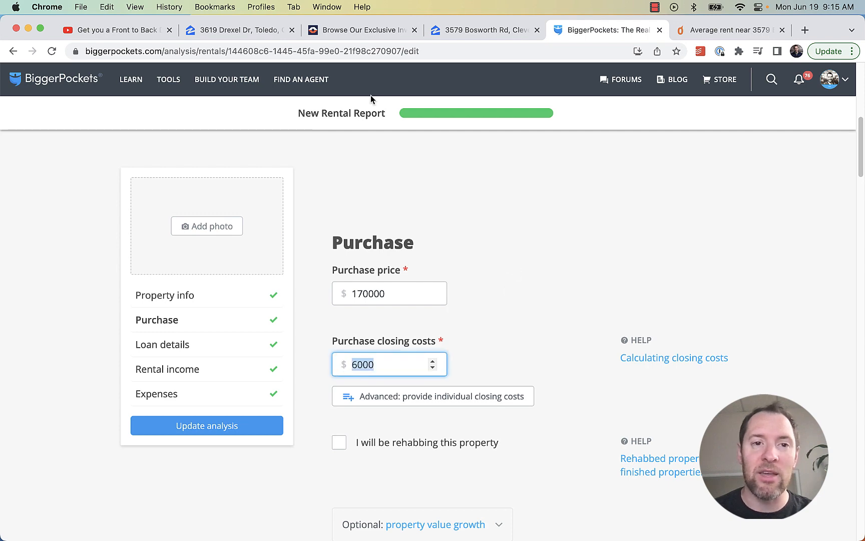
left_click(480, 30)
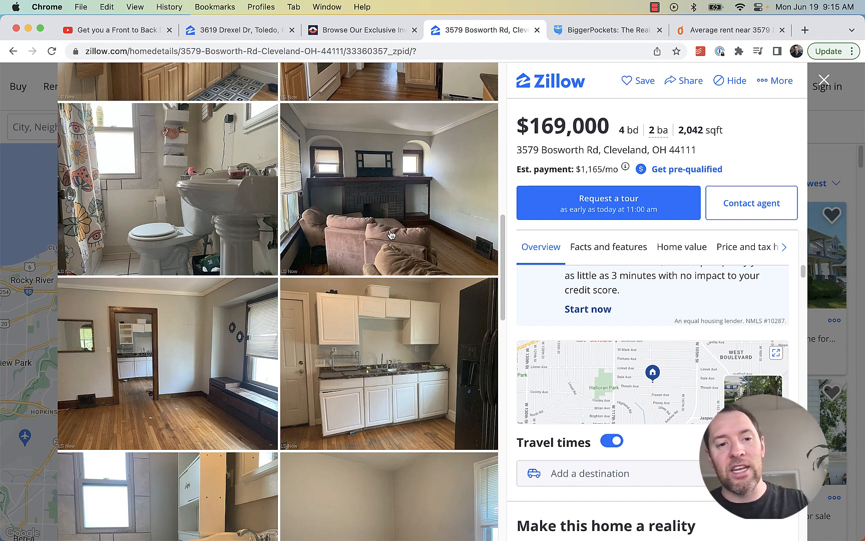
left_click(579, 28)
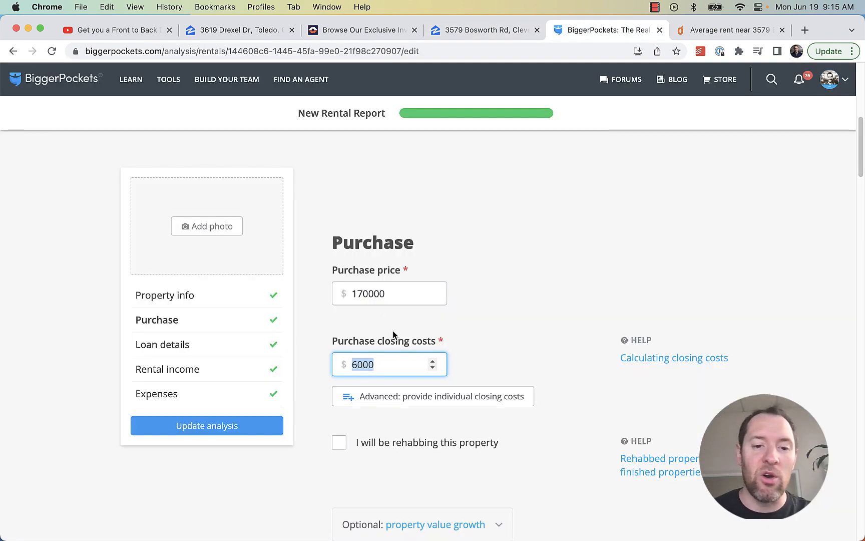
left_click(388, 371)
Replace the 170,000 purchase price with 150,000 and update the analysis
scroll(543, 351, "up", 10)
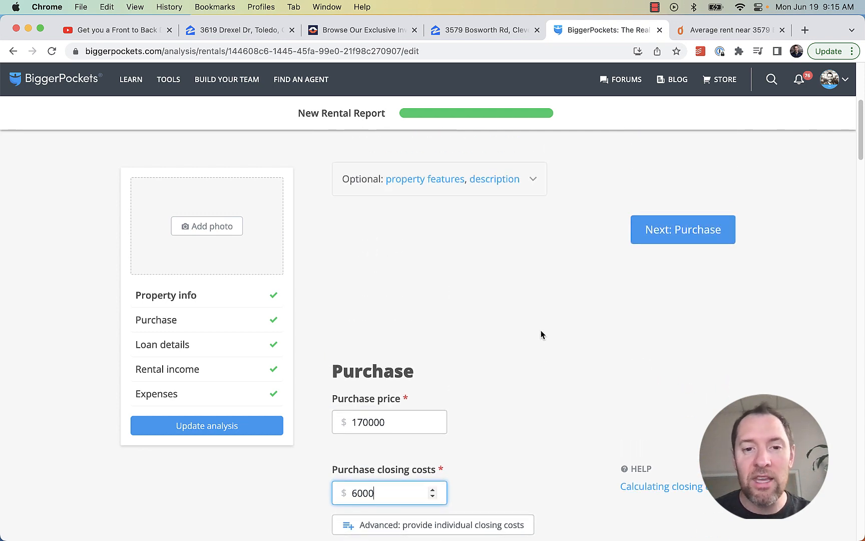
scroll(547, 353, "up", 3)
scroll(545, 350, "down", 14)
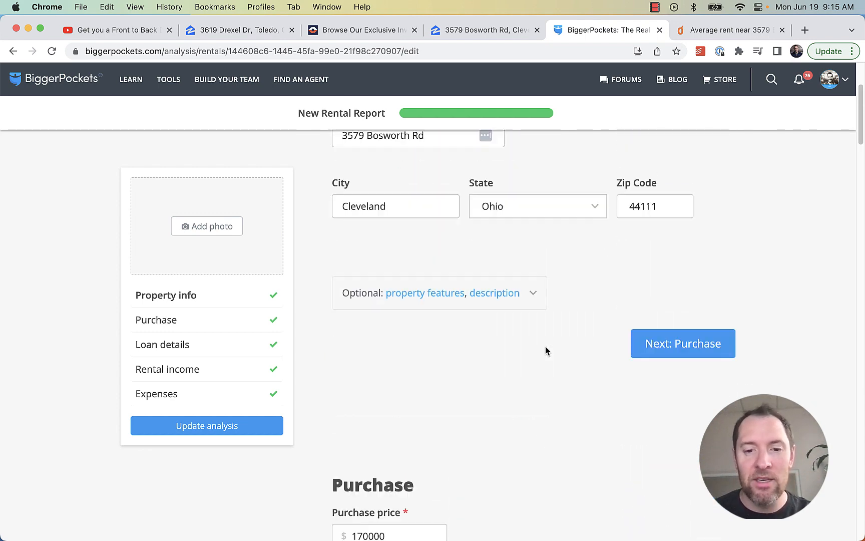
double_click(410, 274)
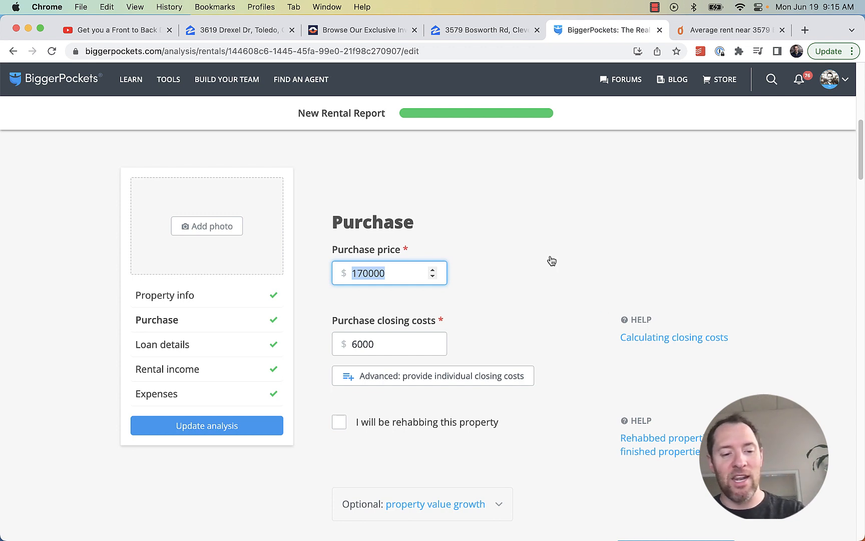
type("15")
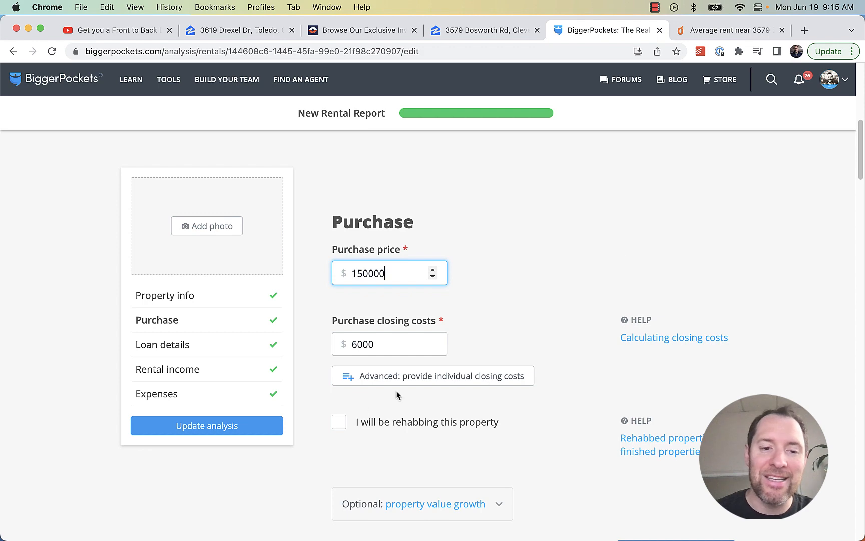
type("0,000")
left_click(255, 426)
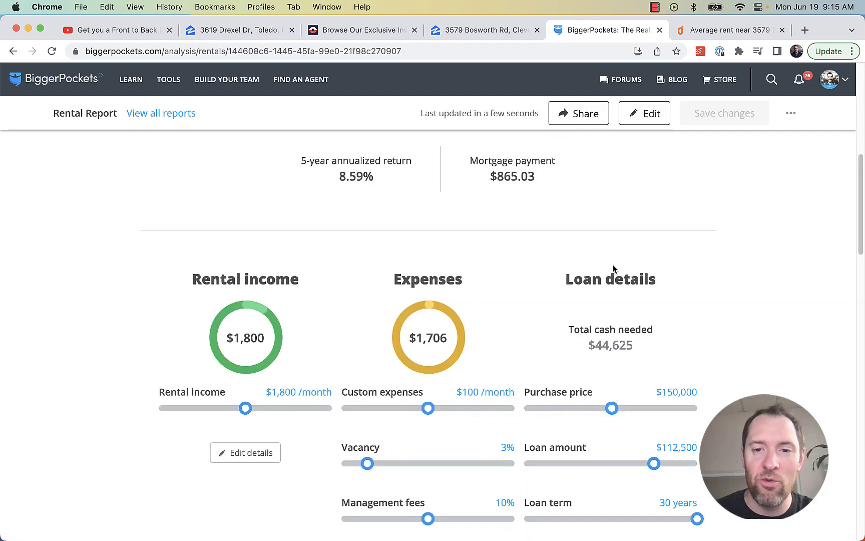
Compare the new $93/mo cash flow with the Zillow listing, then reopen the report for editing
scroll(621, 270, "up", 8)
scroll(624, 330, "down", 2)
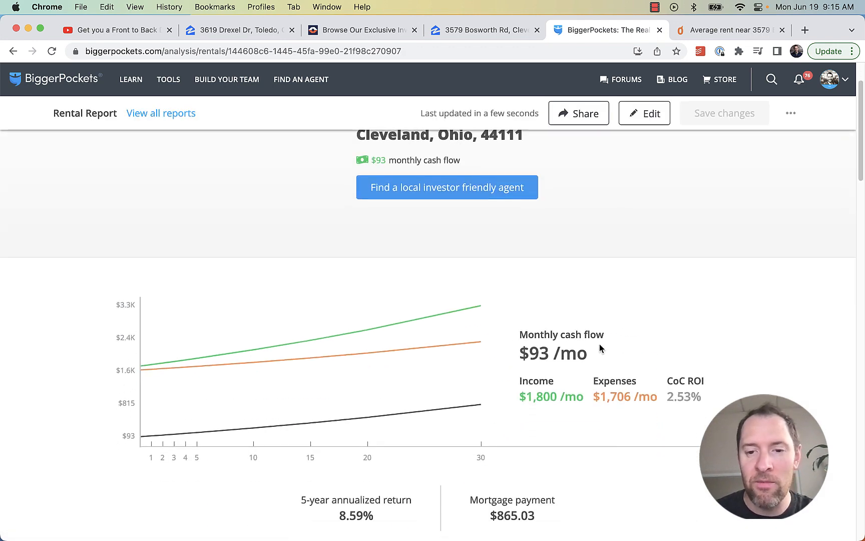
triple_click(557, 353)
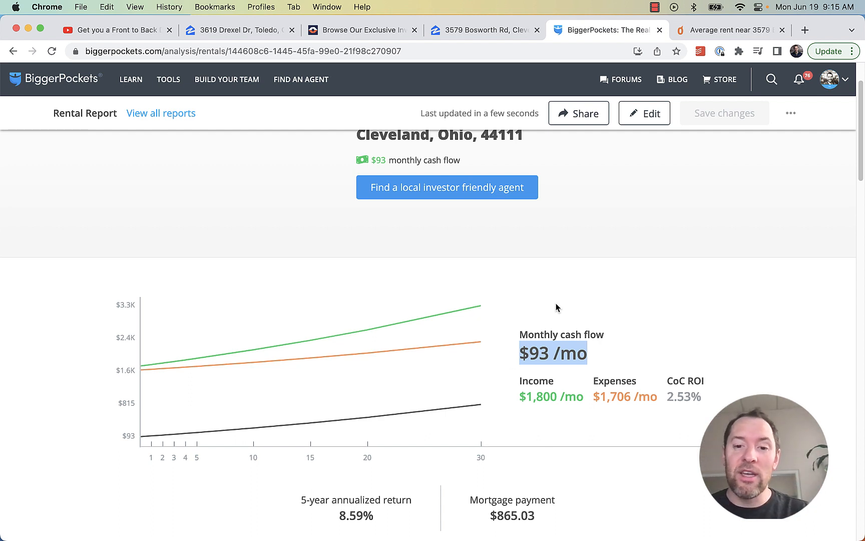
left_click(503, 31)
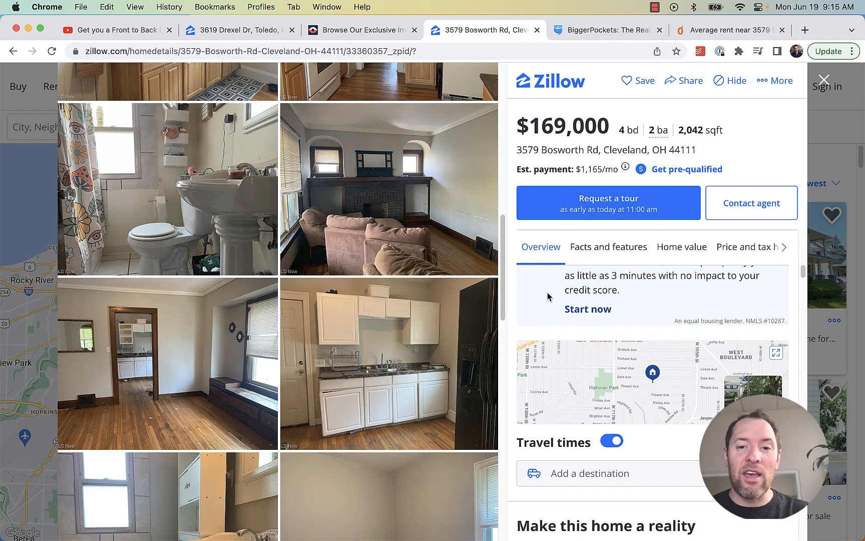
left_click(621, 30)
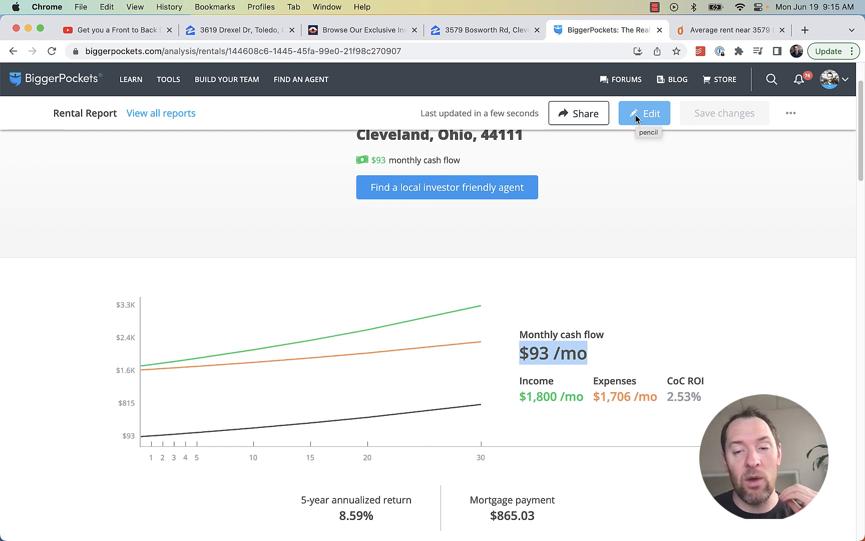
left_click_drag(615, 367, 521, 357)
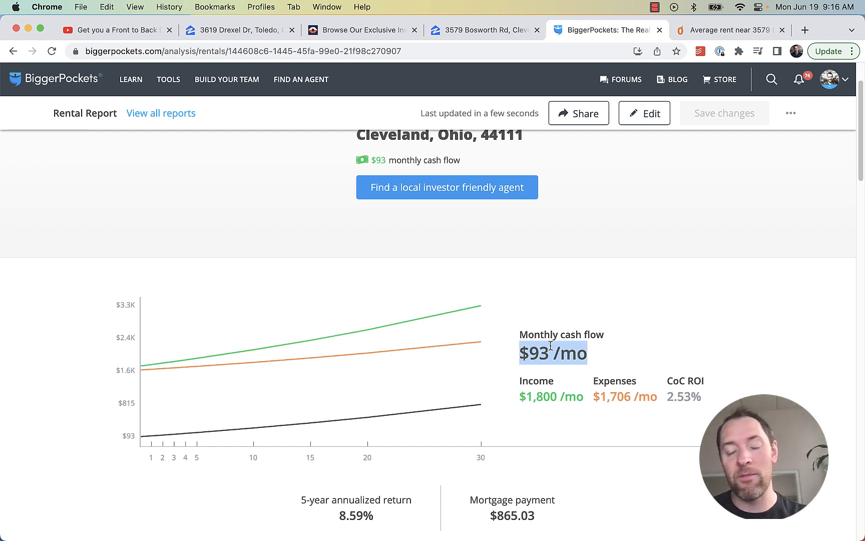
left_click(612, 359)
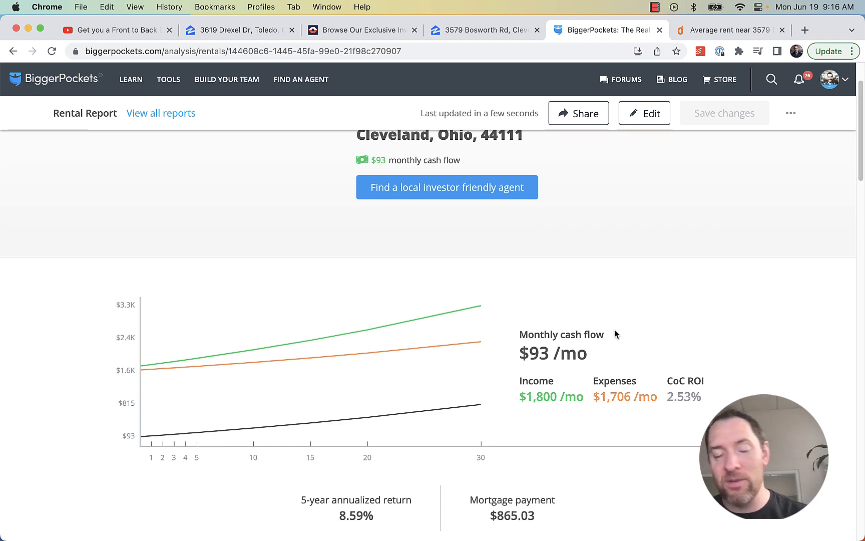
left_click(632, 119)
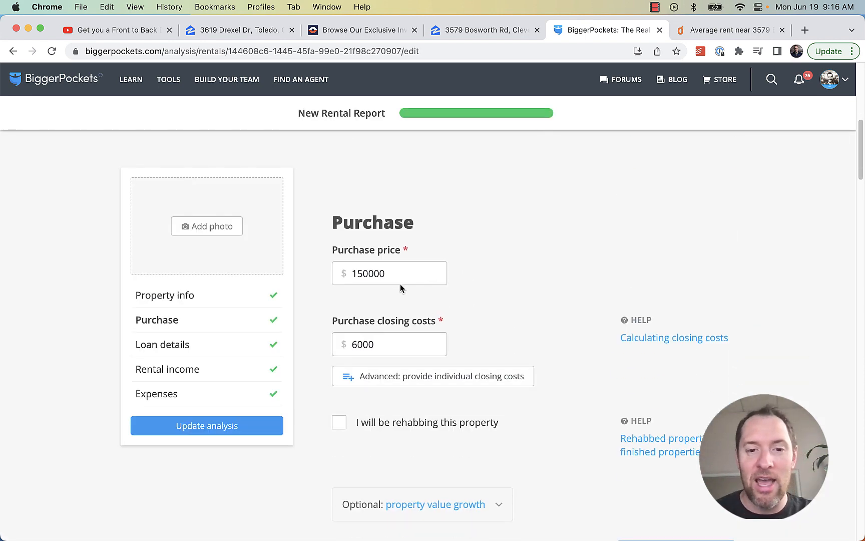
Change the purchase price from 150000 to 110000 and update the analysis
left_click(400, 281)
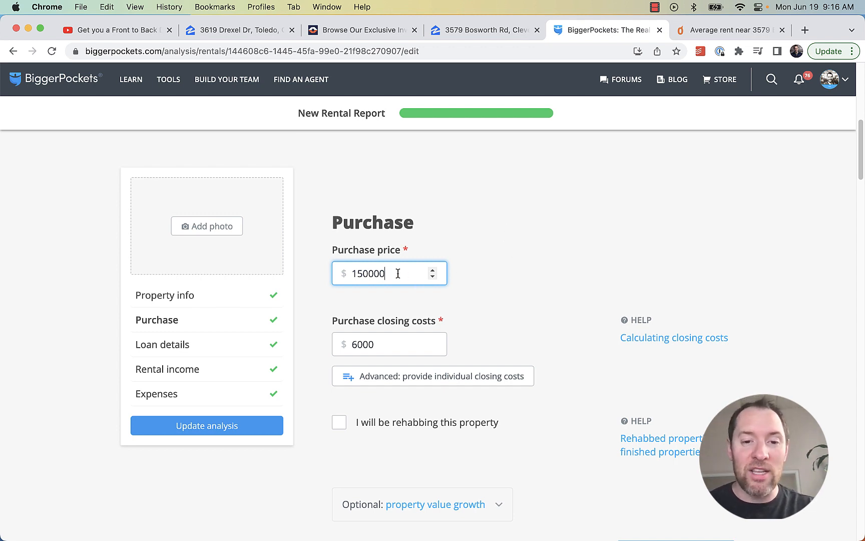
left_click_drag(399, 273, 333, 279)
type("1")
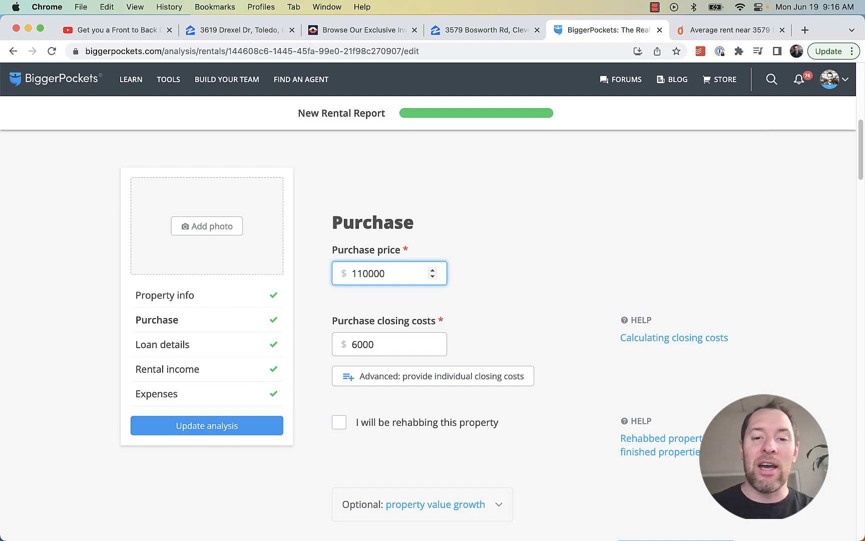
type("10000")
left_click(609, 217)
left_click(228, 425)
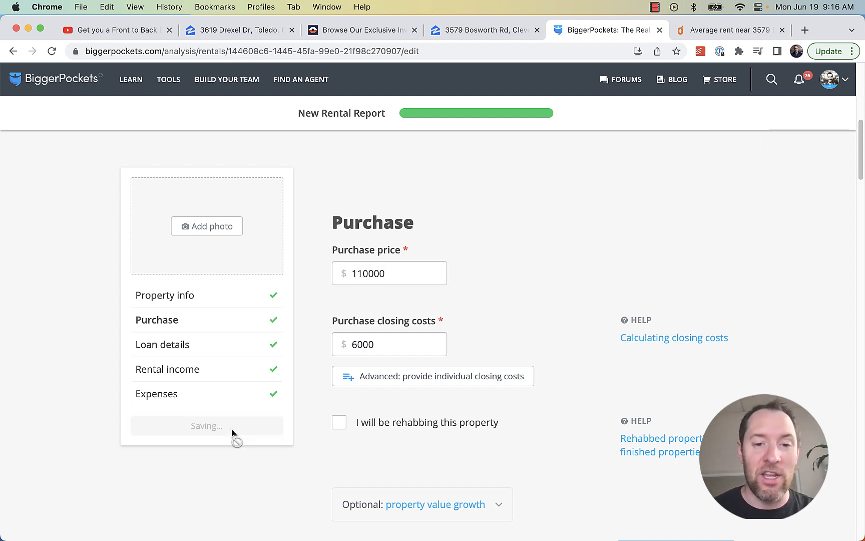
Highlight the resulting $324/mo cash flow, then go to the Bosworth Zillow listing
scroll(617, 232, "up", 5)
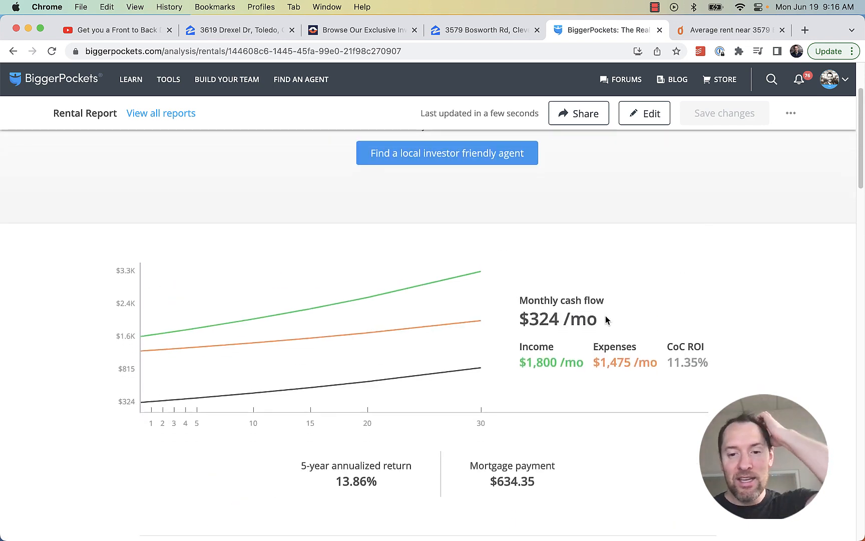
left_click_drag(599, 319, 515, 321)
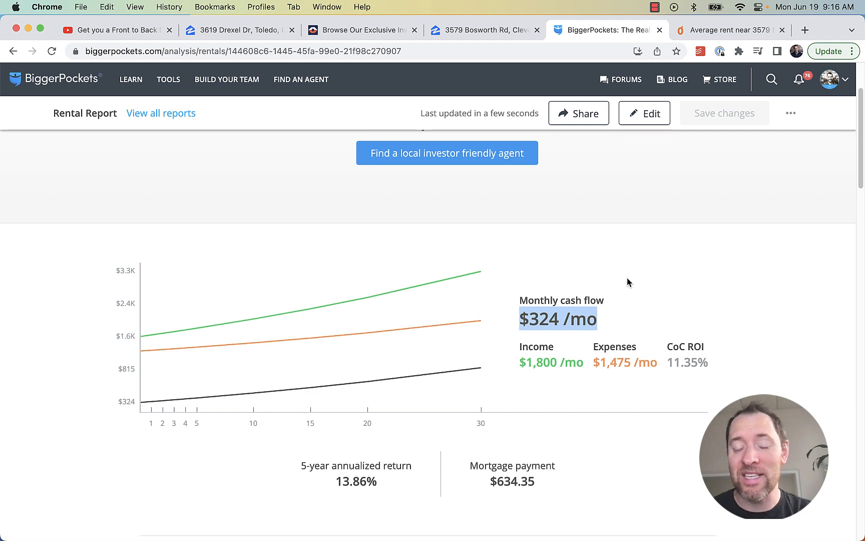
left_click(477, 31)
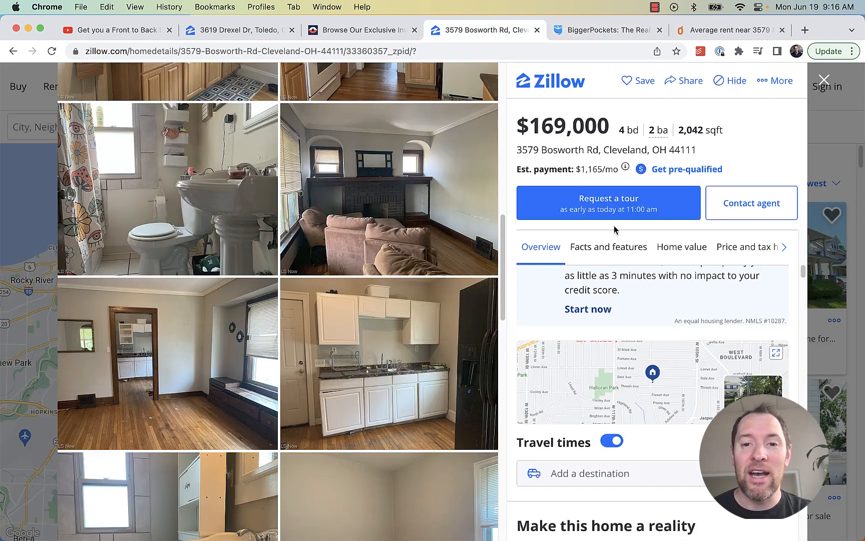
Scroll the Bosworth Zillow listing and highlight how long it has been on Zillow
scroll(632, 252, "up", 9)
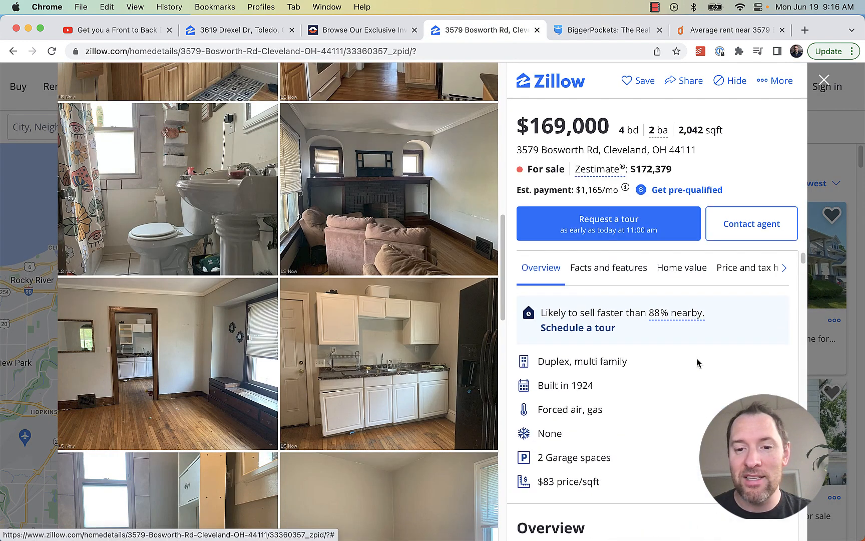
scroll(703, 378, "down", 2)
scroll(704, 376, "down", 4)
scroll(701, 370, "up", 6)
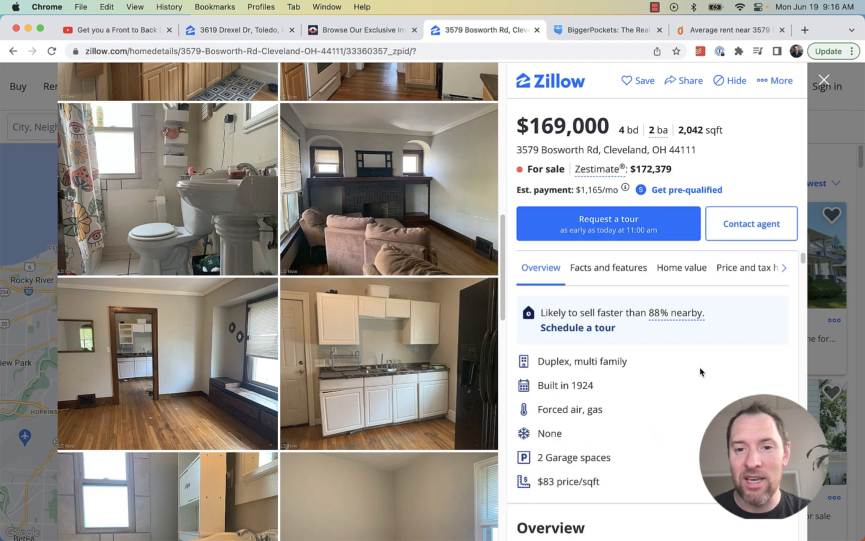
scroll(701, 371, "down", 10)
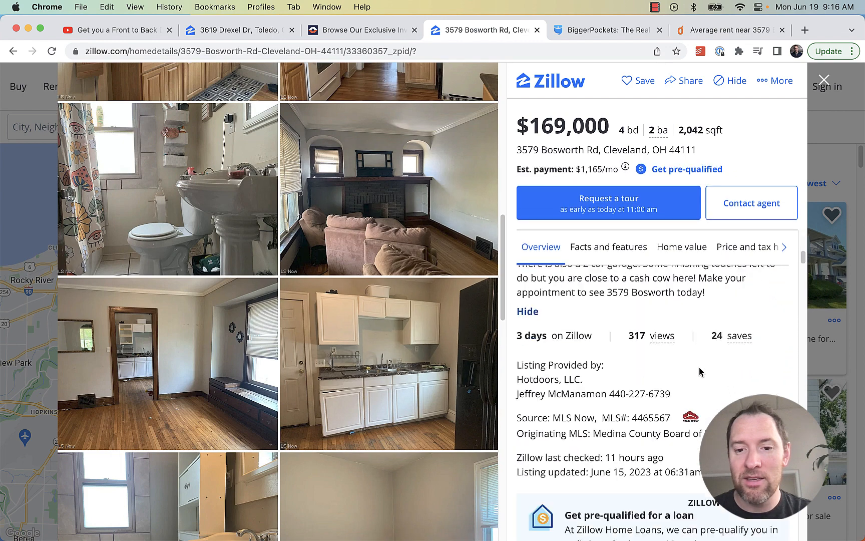
scroll(636, 350, "up", 1)
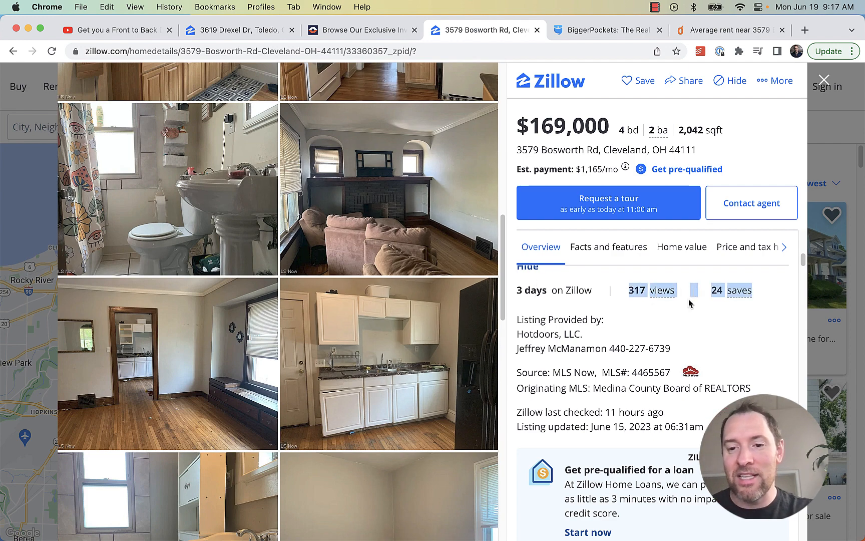
left_click_drag(593, 290, 515, 295)
left_click(537, 304)
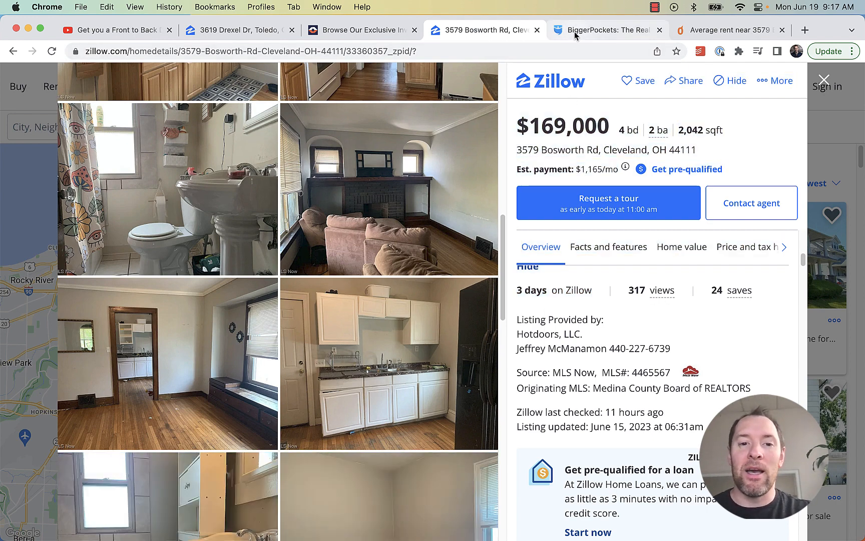
Re-highlight the $324/mo cash flow on the BiggerPockets report
left_click(606, 30)
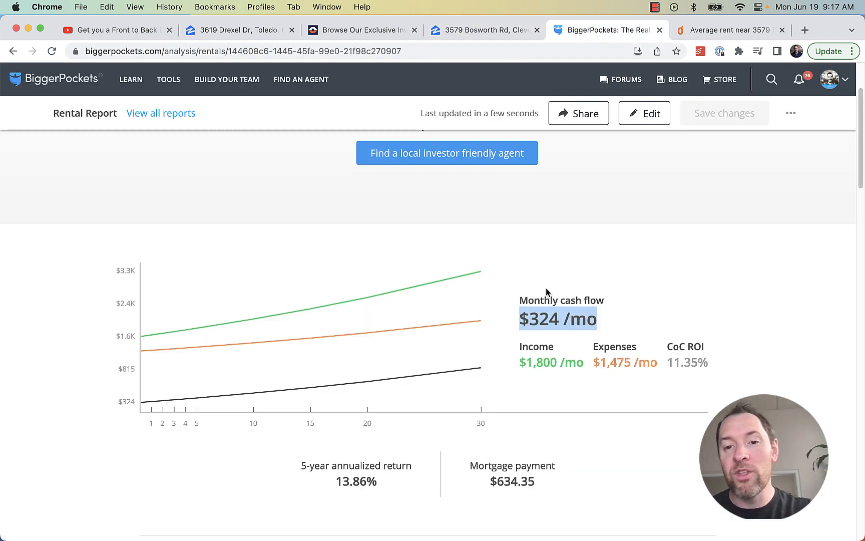
left_click(605, 328)
left_click_drag(604, 332, 523, 328)
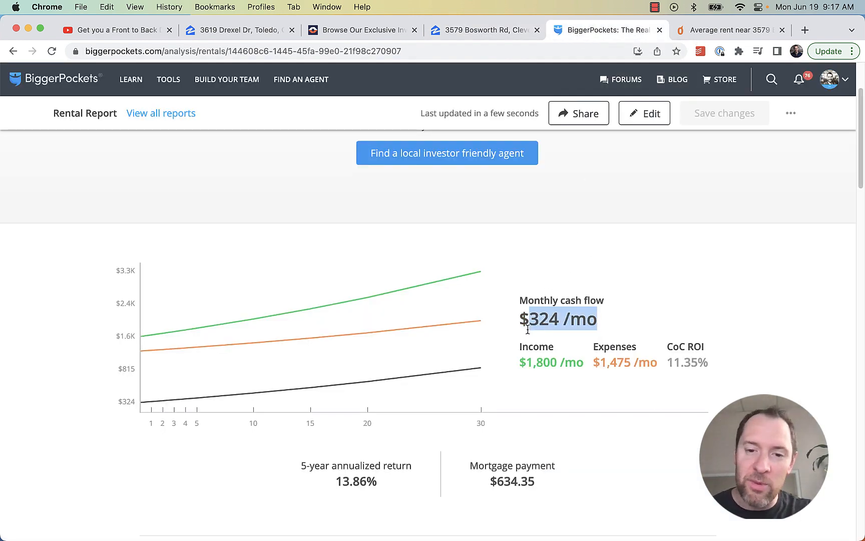
scroll(718, 377, "down", 1)
scroll(718, 373, "down", 2)
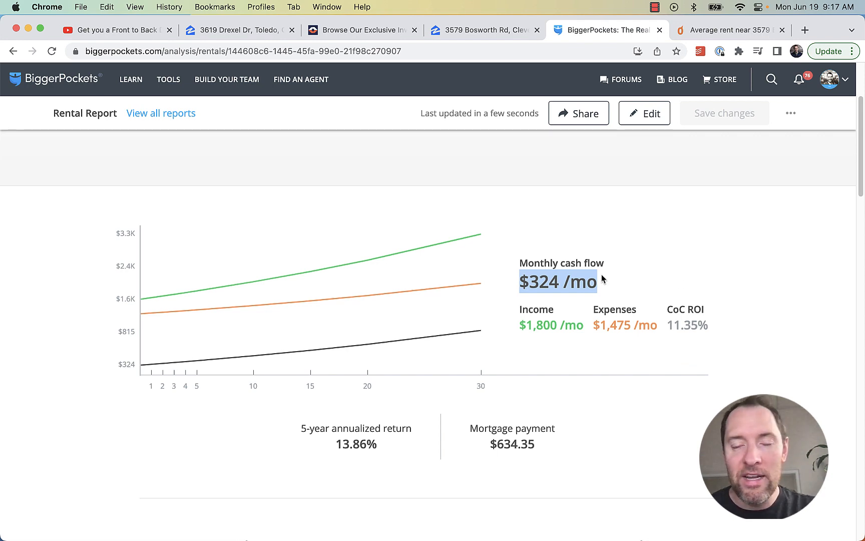
Highlight the 3 days on Zillow and the listing provider details
left_click(506, 30)
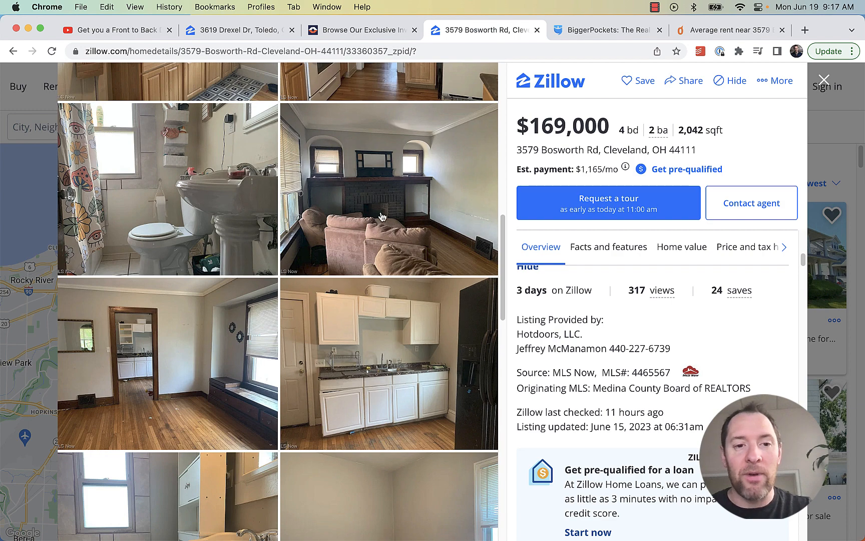
left_click(569, 31)
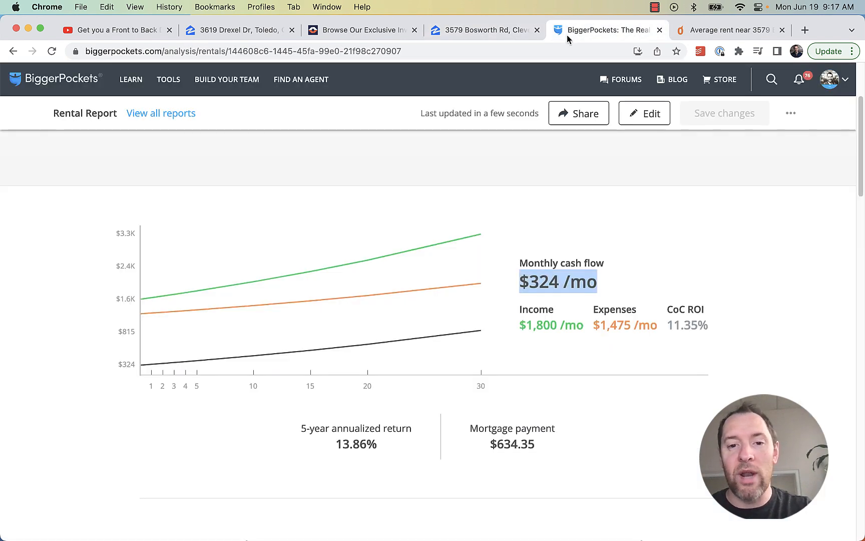
left_click(501, 30)
left_click_drag(594, 291, 517, 289)
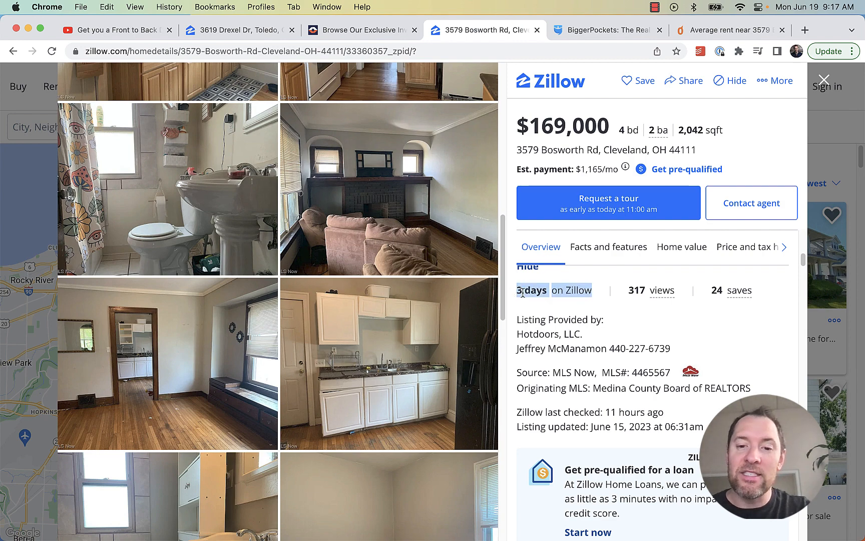
left_click(651, 329)
left_click_drag(671, 350, 518, 319)
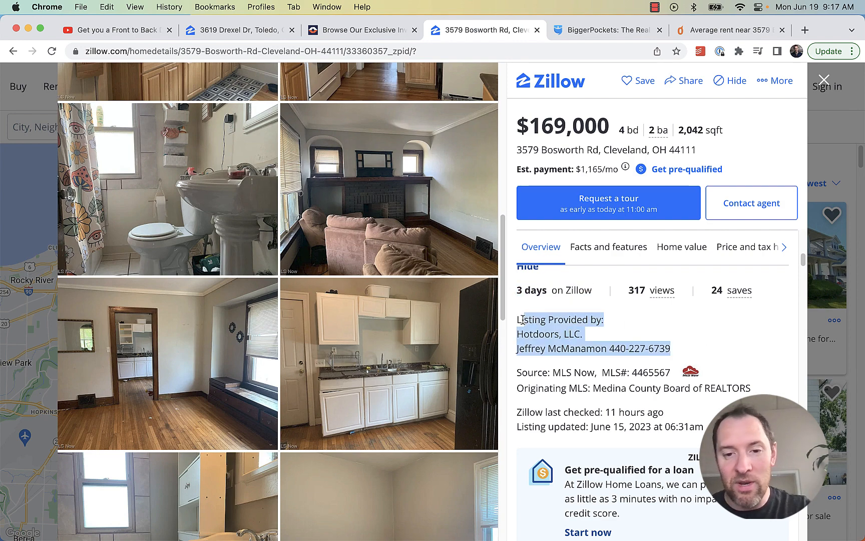
left_click(588, 314)
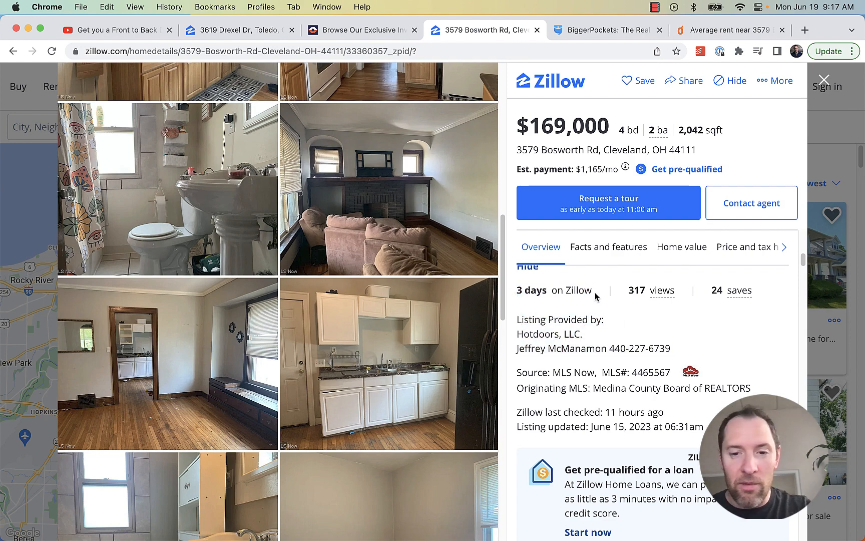
left_click_drag(593, 291, 518, 294)
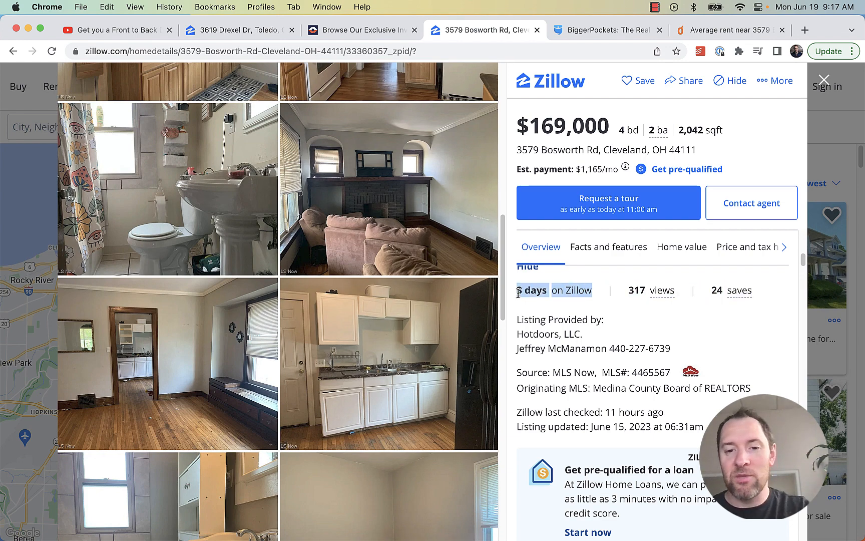
left_click(592, 334)
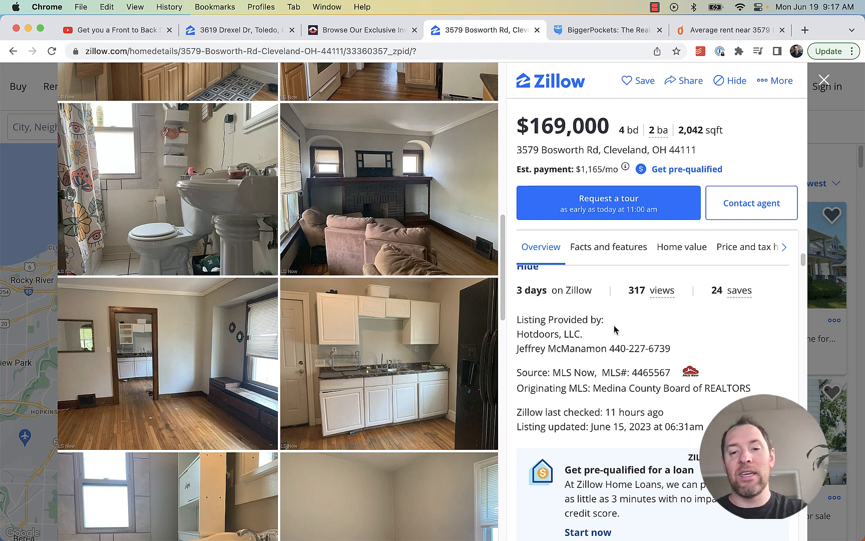
Highlight the $169,000 asking price, then switch to the Toledo duplex video
scroll(618, 341, "down", 1)
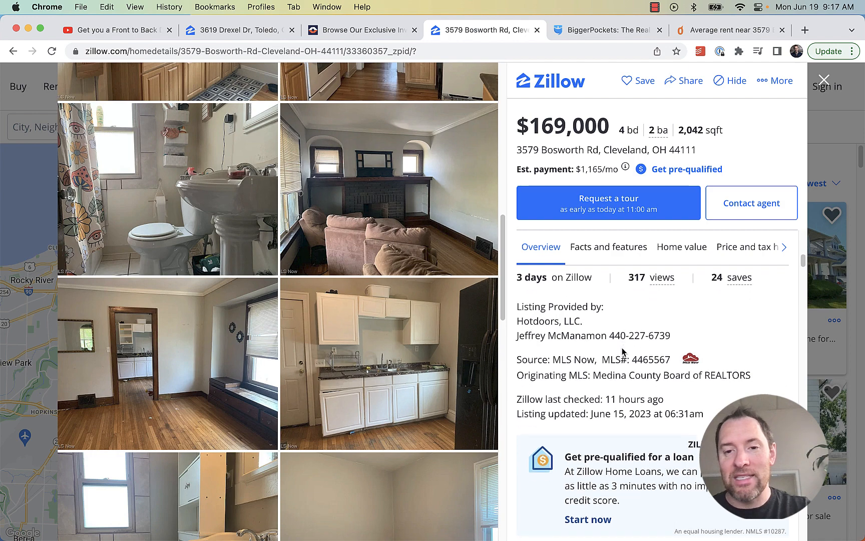
scroll(622, 353, "up", 3)
scroll(624, 345, "up", 1)
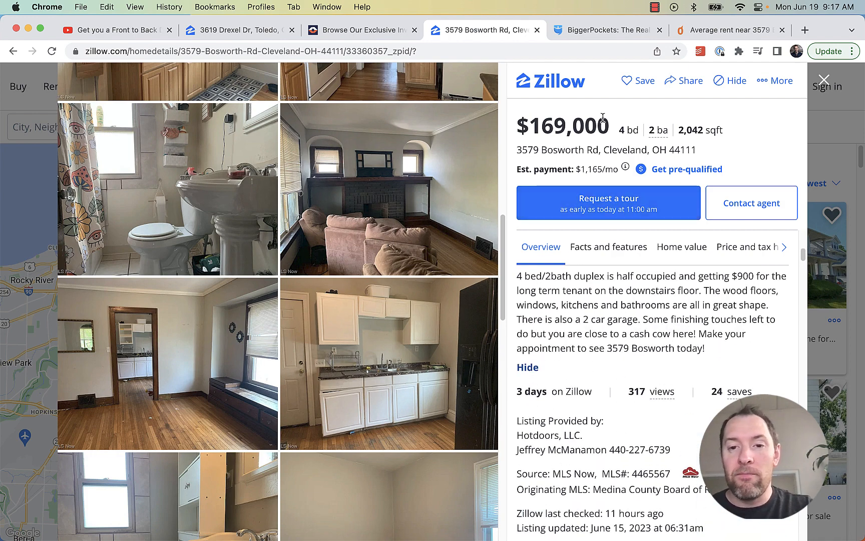
left_click_drag(611, 126, 505, 129)
left_click(619, 339)
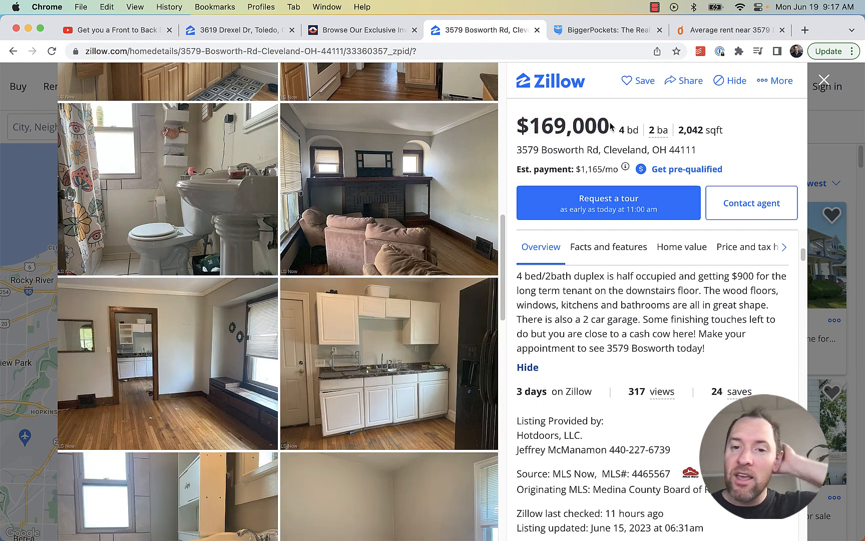
left_click_drag(611, 126, 520, 126)
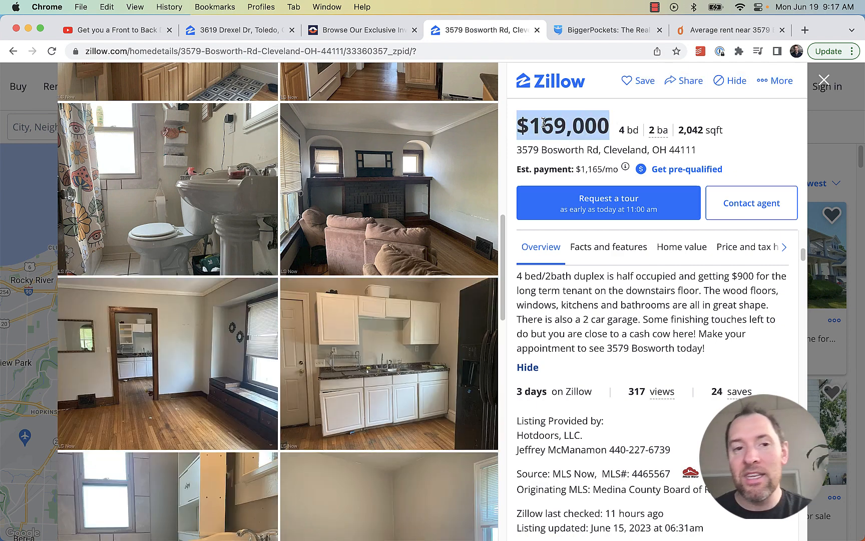
left_click(145, 31)
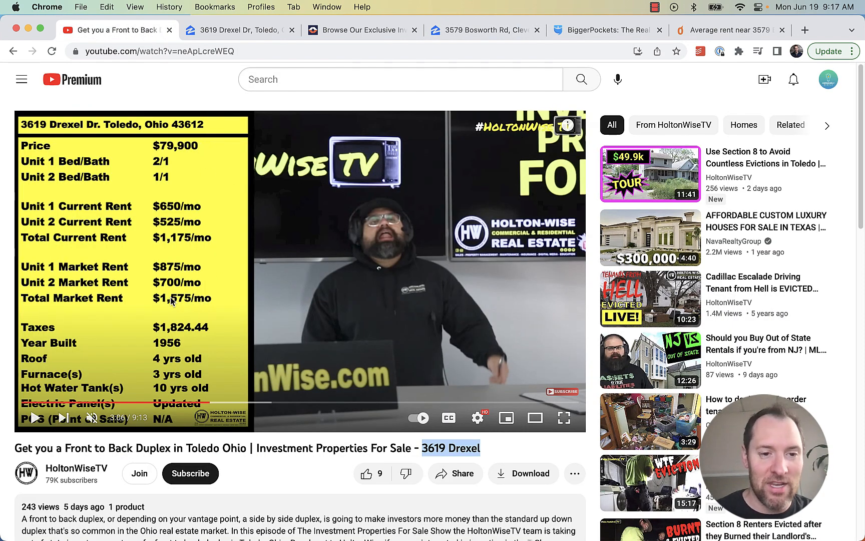
Start the Toledo duplex video, then highlight kitchens and bathrooms in the Bosworth description
left_click(223, 284)
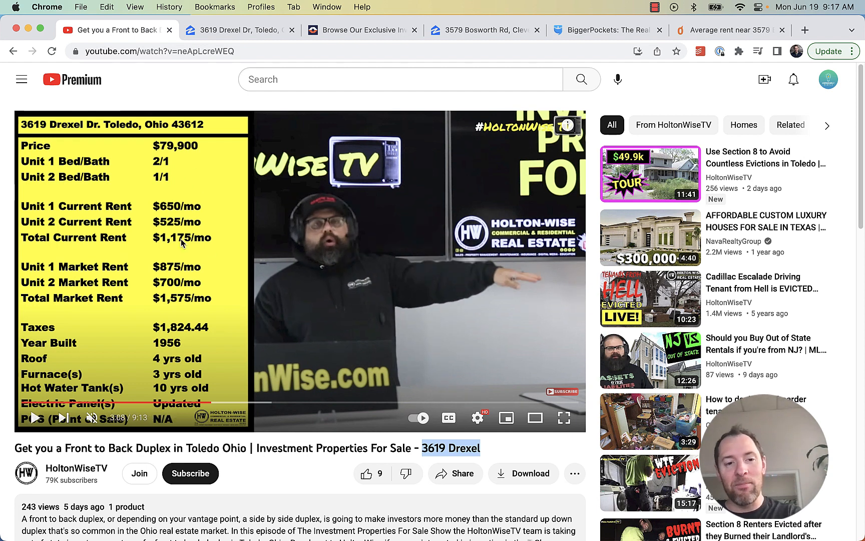
left_click(592, 35)
left_click(514, 32)
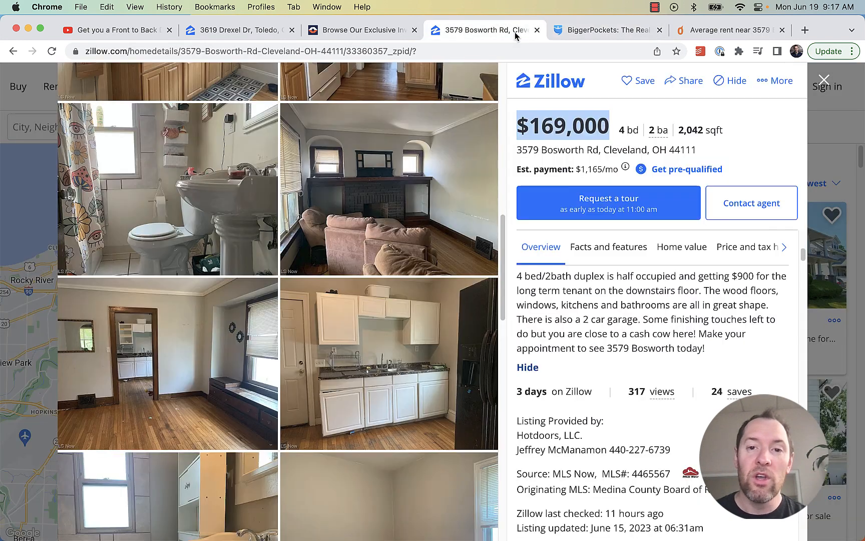
left_click(612, 304)
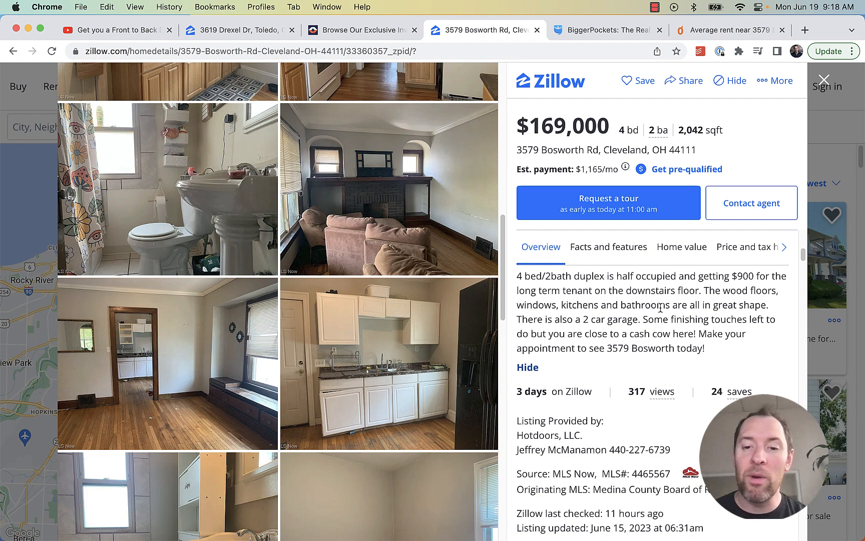
left_click_drag(670, 304, 560, 305)
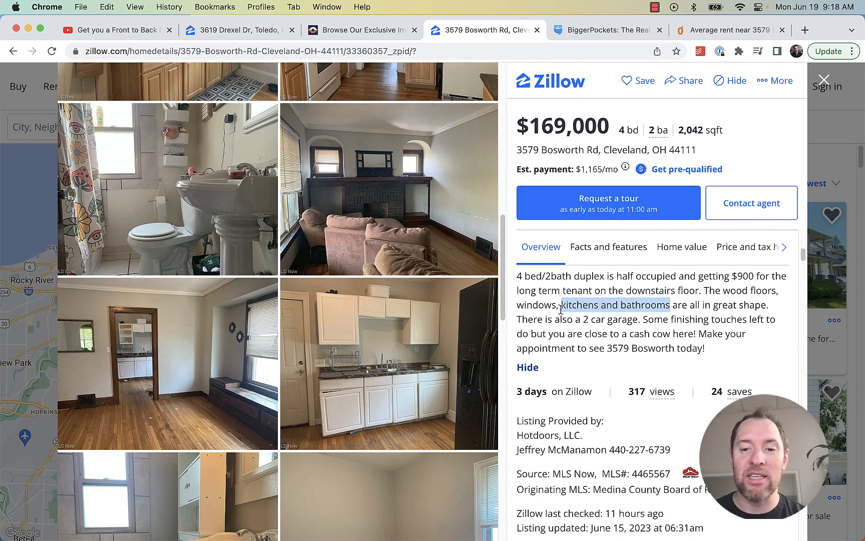
left_click(560, 304)
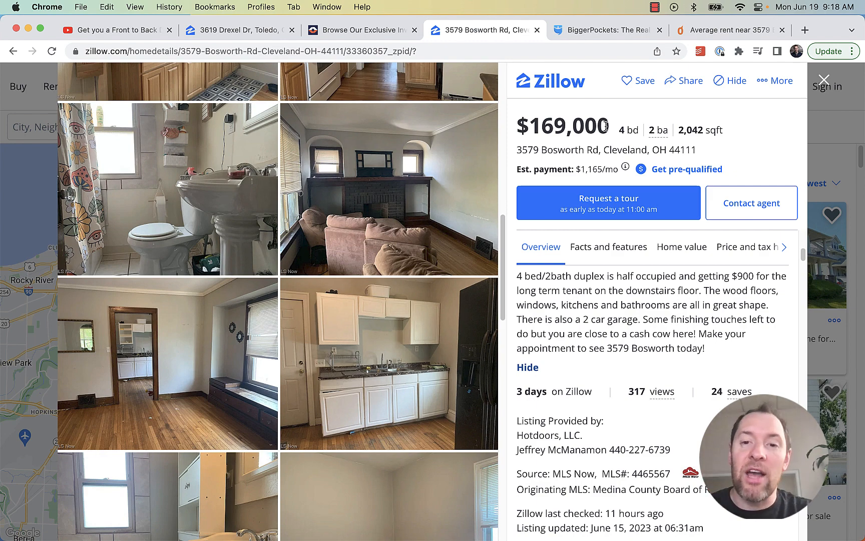
Scroll the BiggerPockets report, revisit the Bosworth listing, then open the Toledo duplex video
left_click(603, 30)
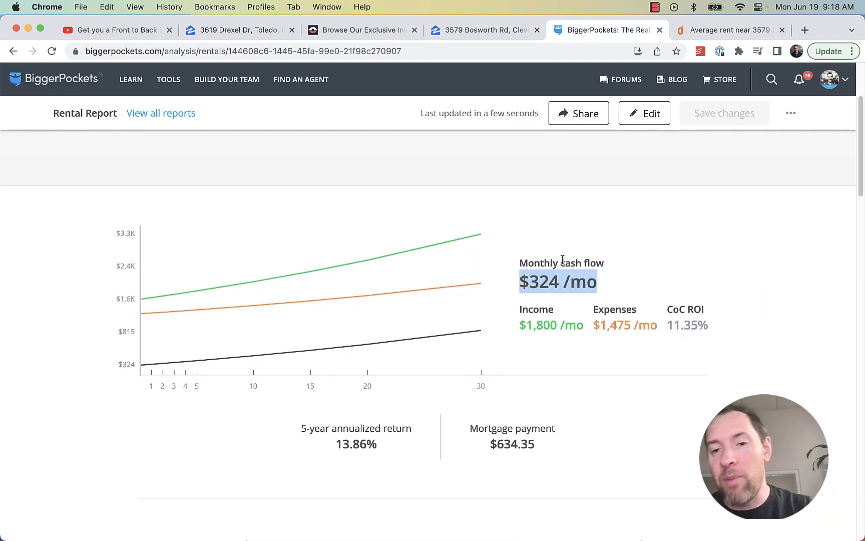
scroll(645, 303, "down", 8)
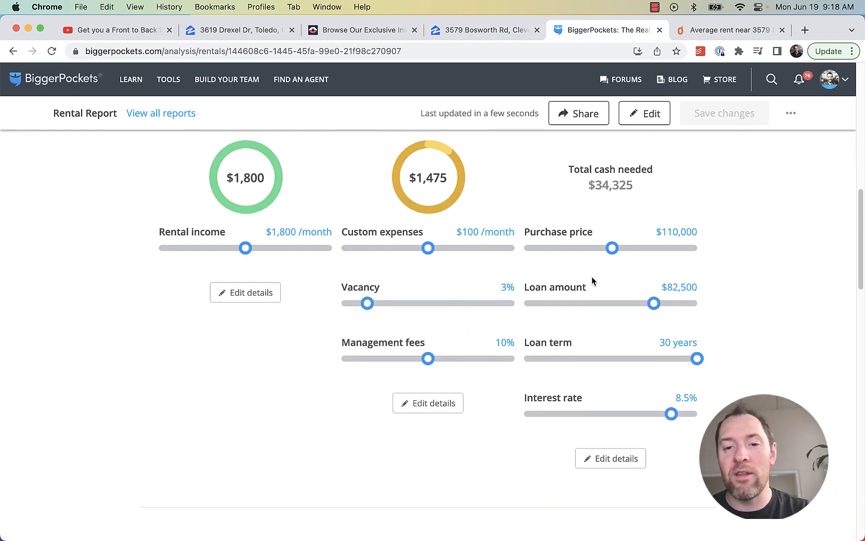
scroll(593, 280, "up", 10)
scroll(606, 265, "up", 1)
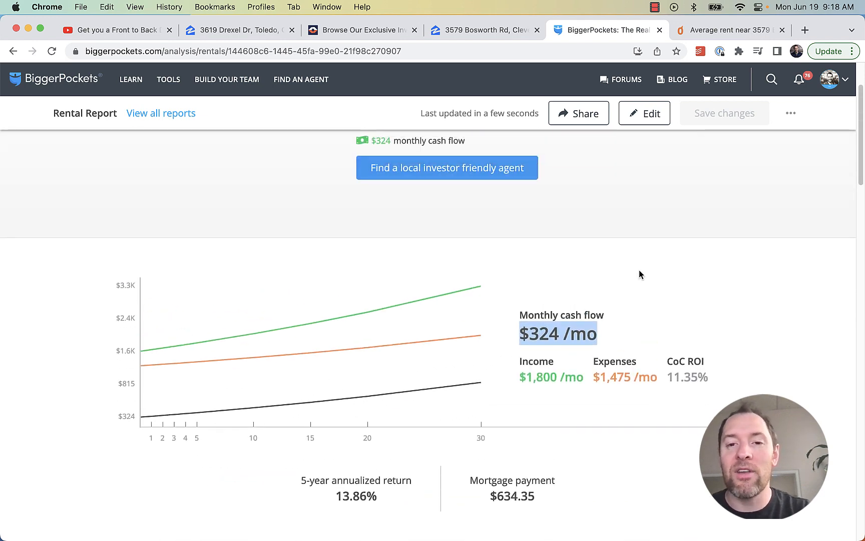
scroll(592, 242, "up", 2)
left_click(493, 31)
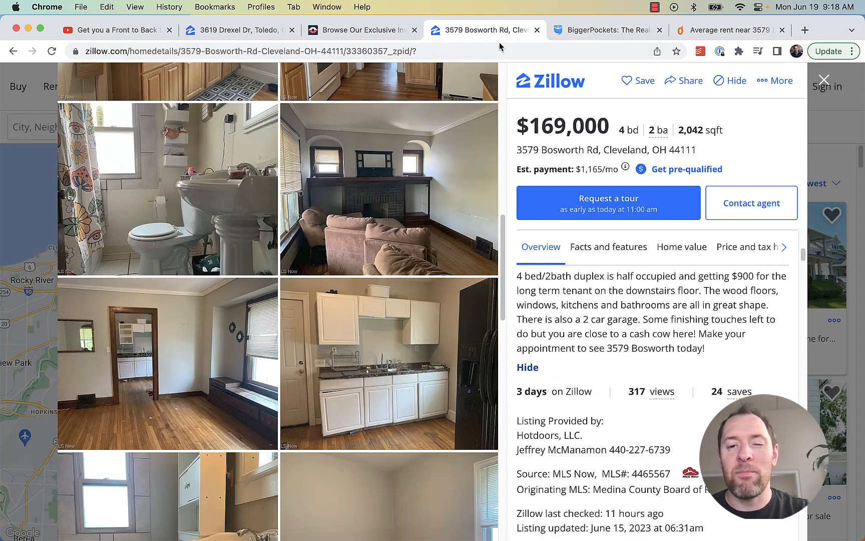
left_click(108, 32)
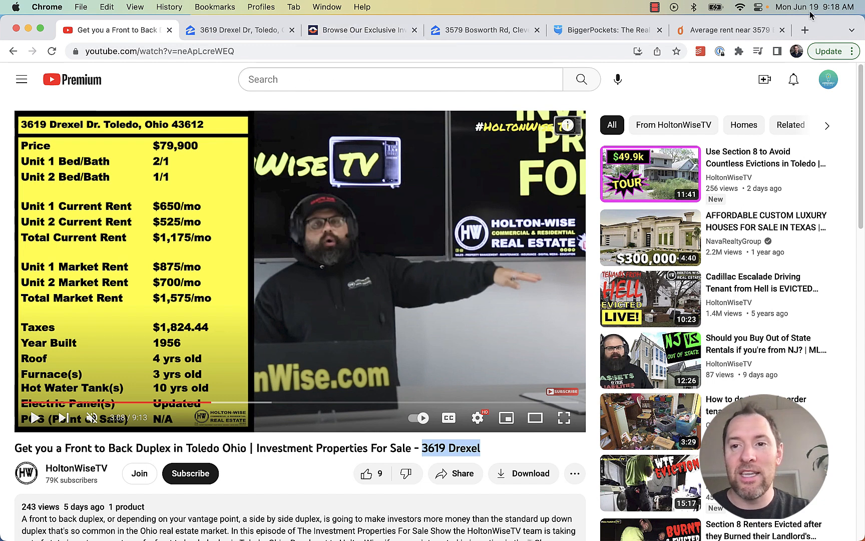
left_click(386, 35)
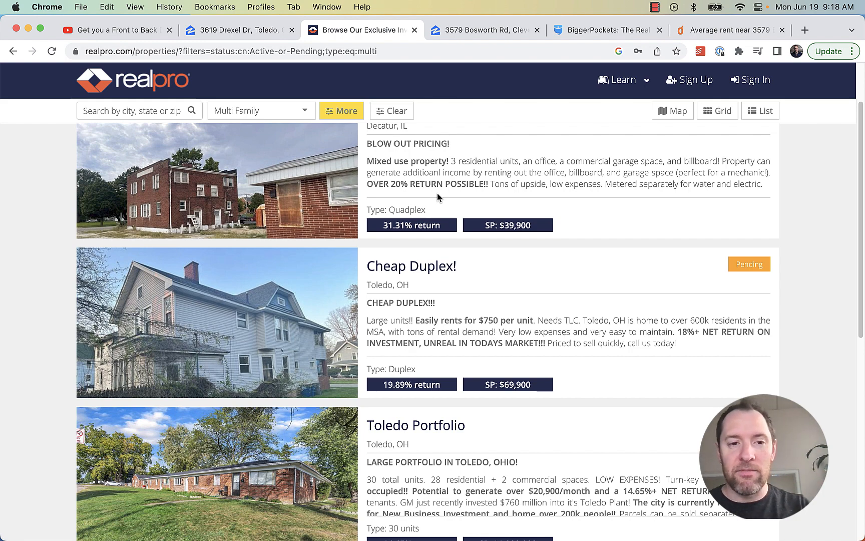
left_click(253, 32)
left_click(153, 30)
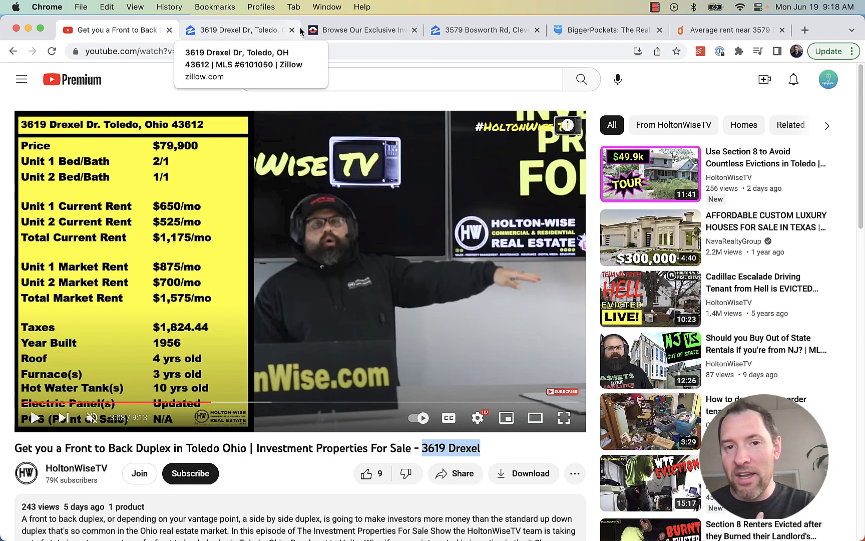
left_click(472, 35)
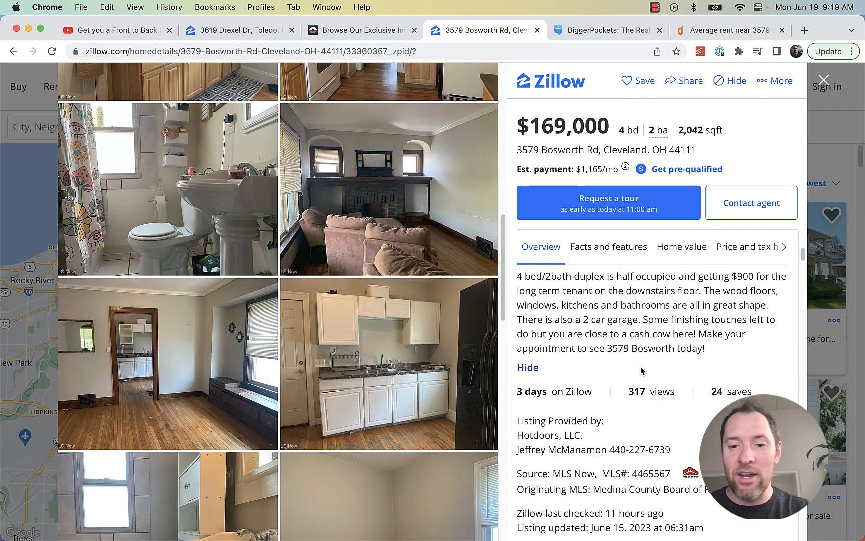
Highlight the garage and cash cow description, then check the Rentometer average rent analysis
left_click_drag(687, 333, 582, 317)
left_click(603, 307)
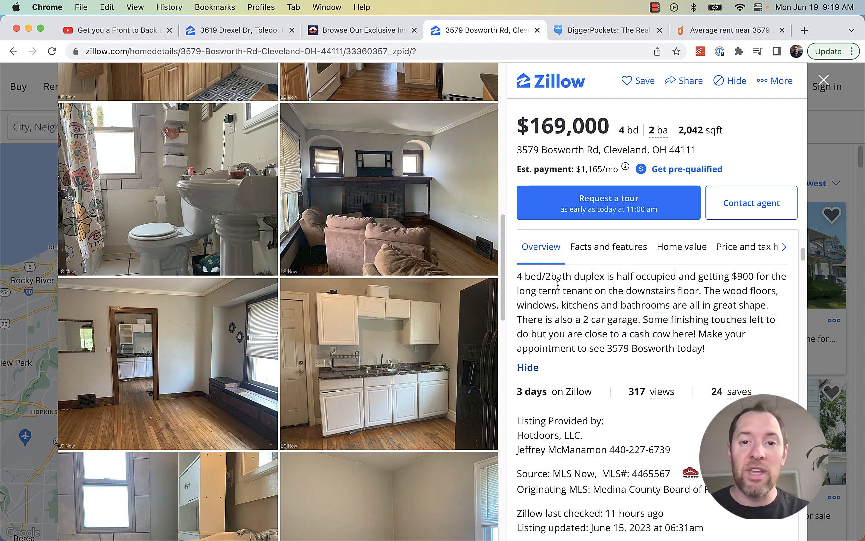
left_click(568, 35)
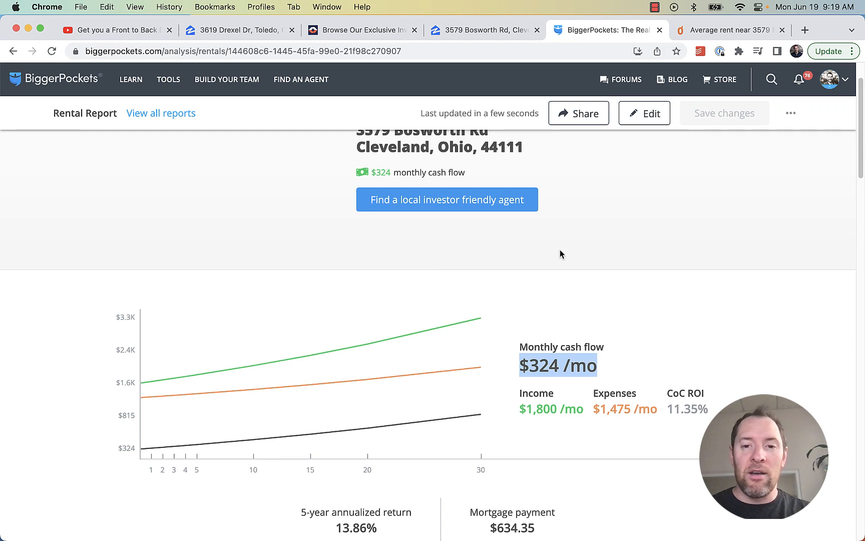
scroll(560, 250, "up", 2)
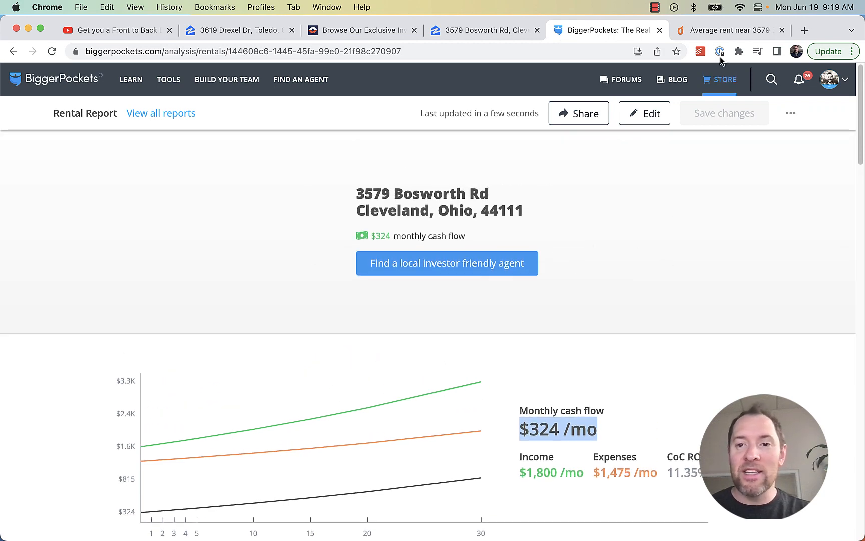
left_click(726, 30)
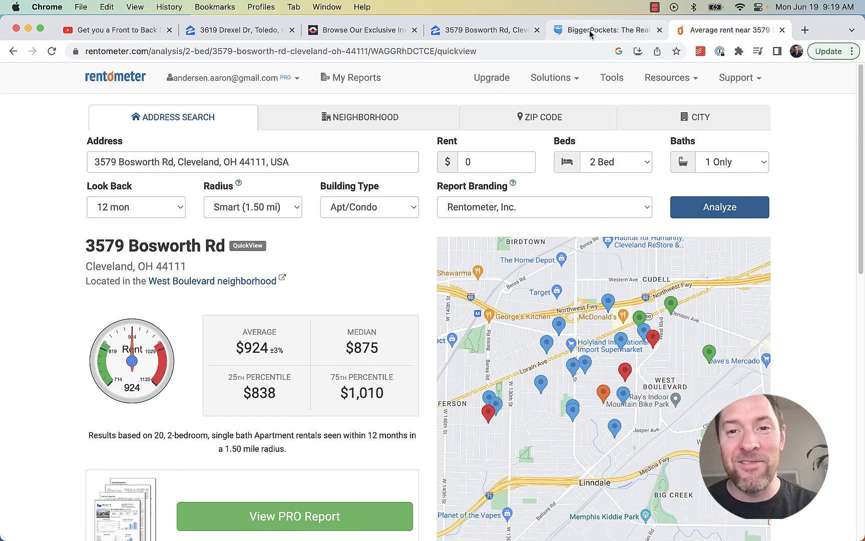
left_click(571, 29)
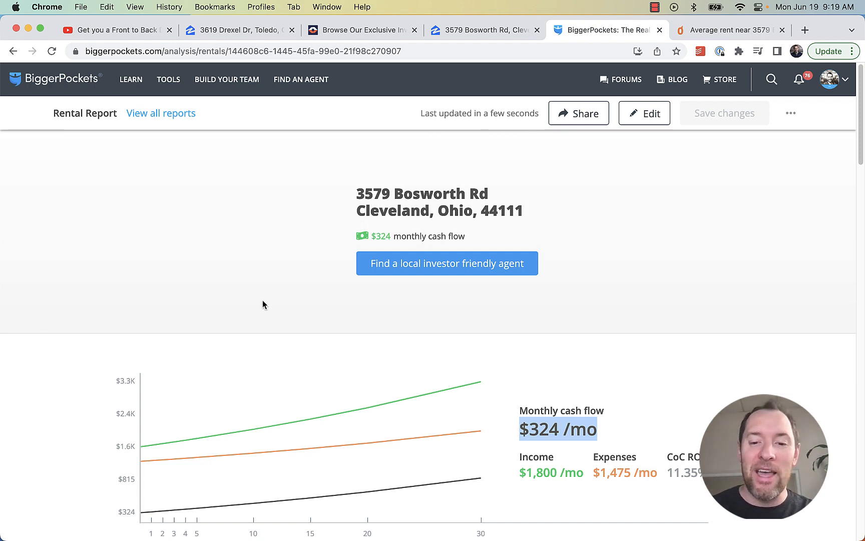
scroll(89, 344, "down", 5)
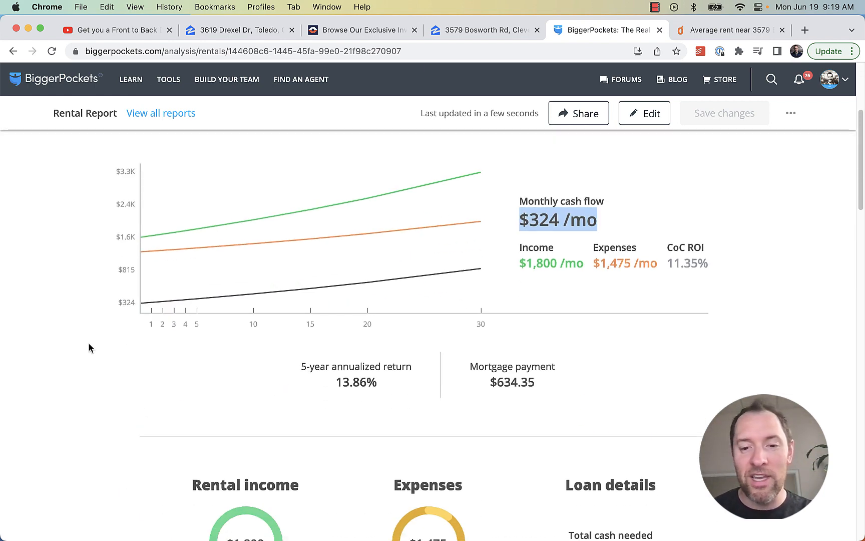
scroll(88, 342, "up", 5)
scroll(102, 338, "down", 2)
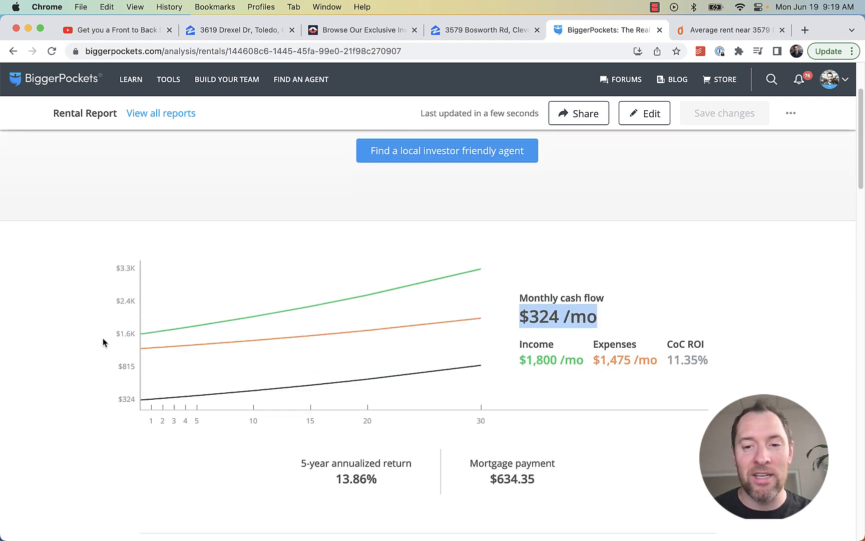
left_click(129, 32)
left_click(221, 33)
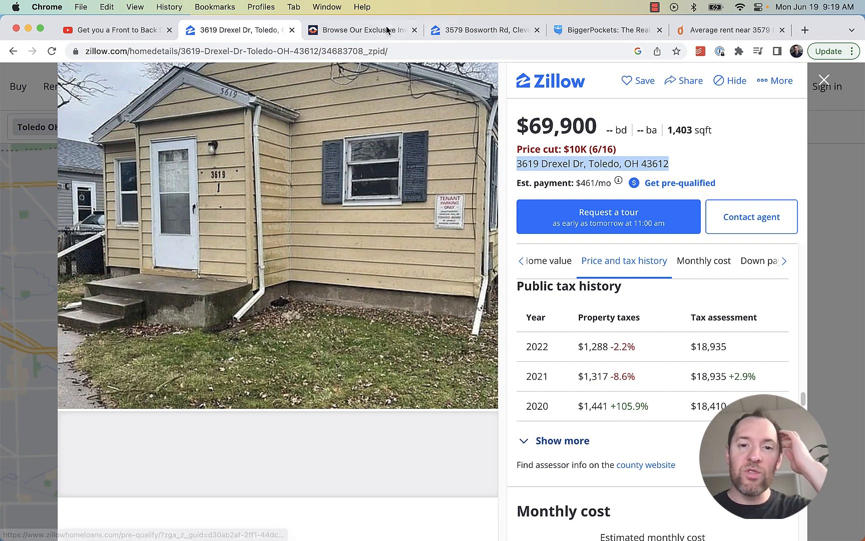
Open the RealPro multi-family listings and scroll through them
left_click(350, 33)
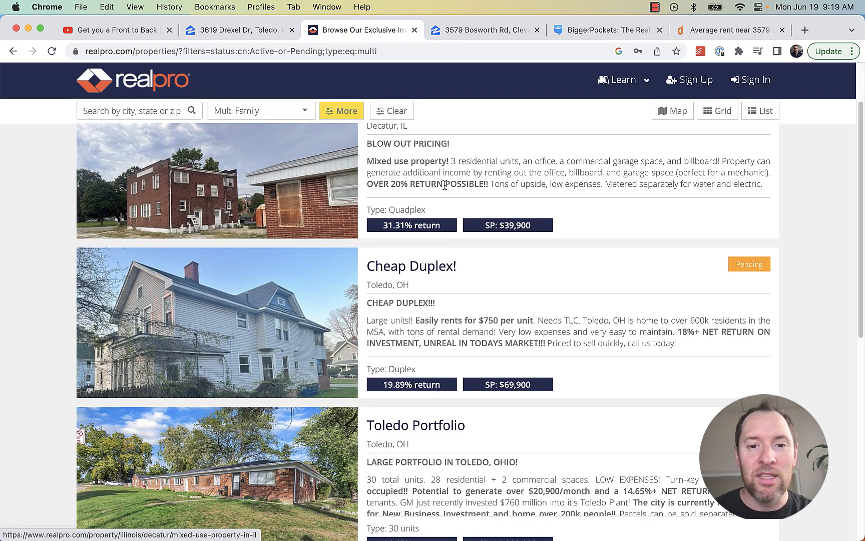
scroll(562, 217, "up", 2)
left_click_drag(456, 213, 526, 231)
scroll(469, 277, "down", 3)
left_click_drag(367, 412, 475, 423)
scroll(424, 359, "down", 2)
Highlight the Toledo Portfolio description and its Toledo Plant investment sentence
left_click(423, 351)
left_click_drag(422, 350, 352, 351)
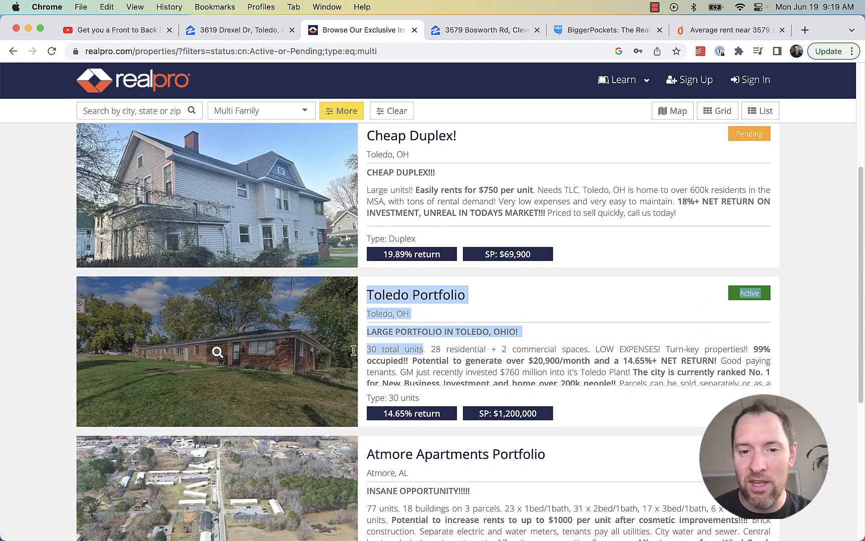
left_click(505, 373)
scroll(524, 337, "down", 1)
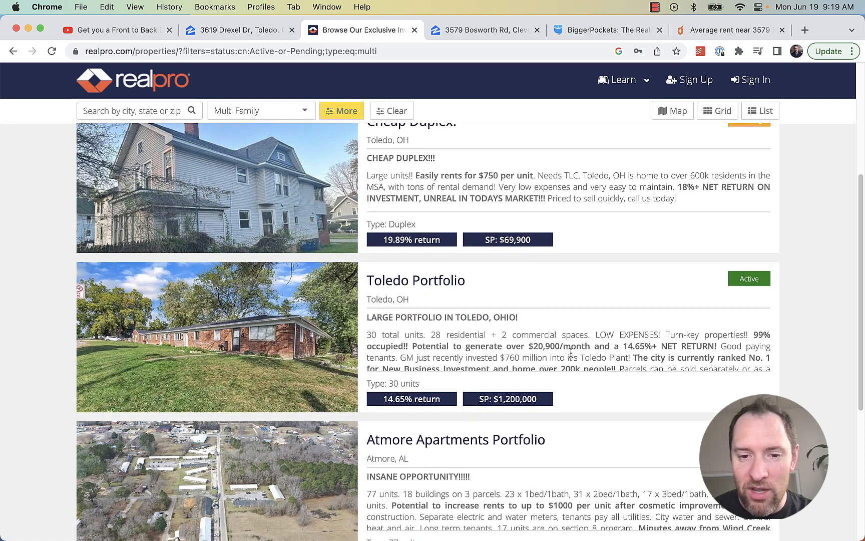
scroll(466, 369, "down", 5)
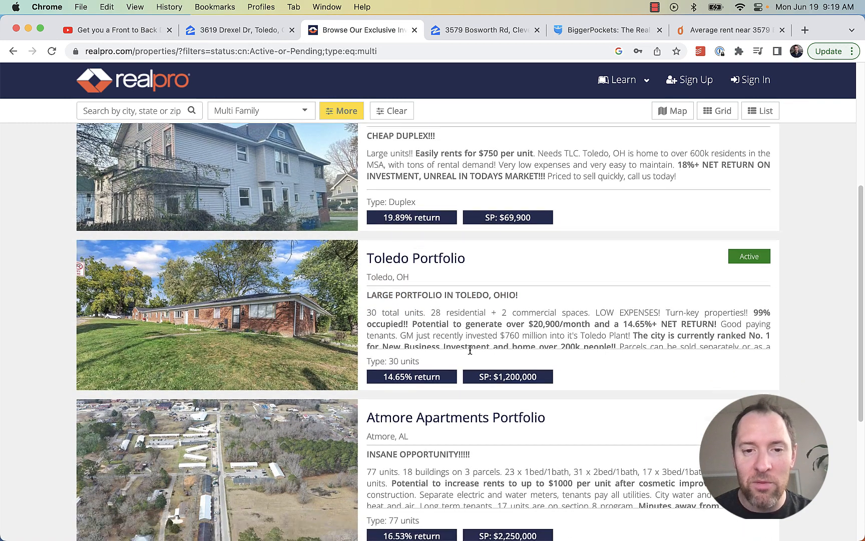
scroll(493, 361, "up", 1)
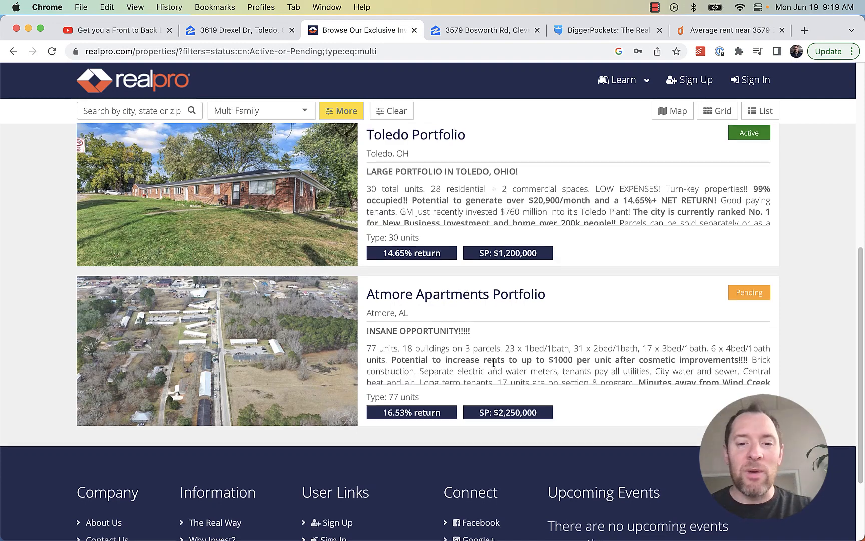
left_click_drag(529, 224, 374, 189)
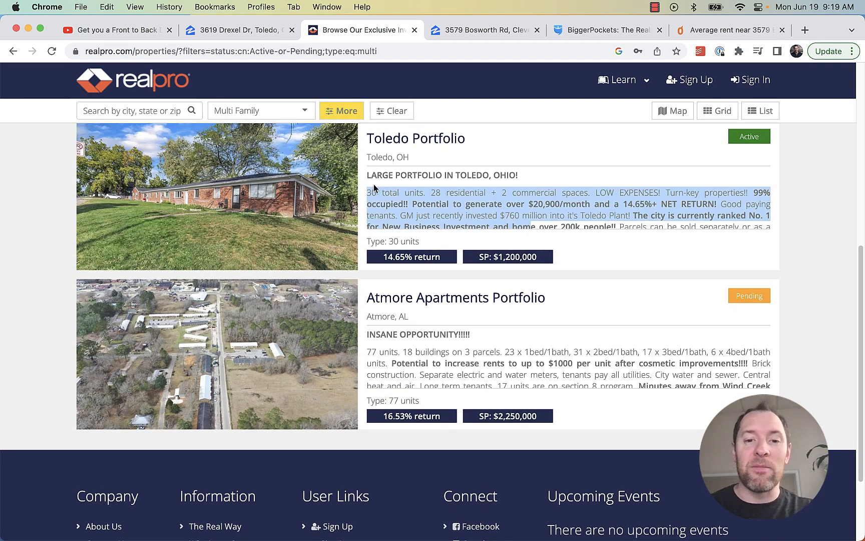
left_click(464, 218)
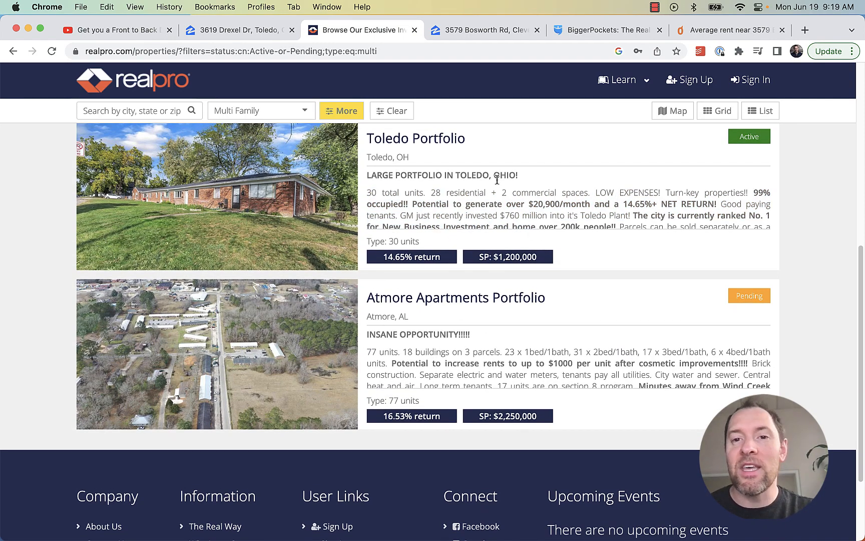
left_click_drag(588, 224, 482, 216)
scroll(520, 174, "up", 4)
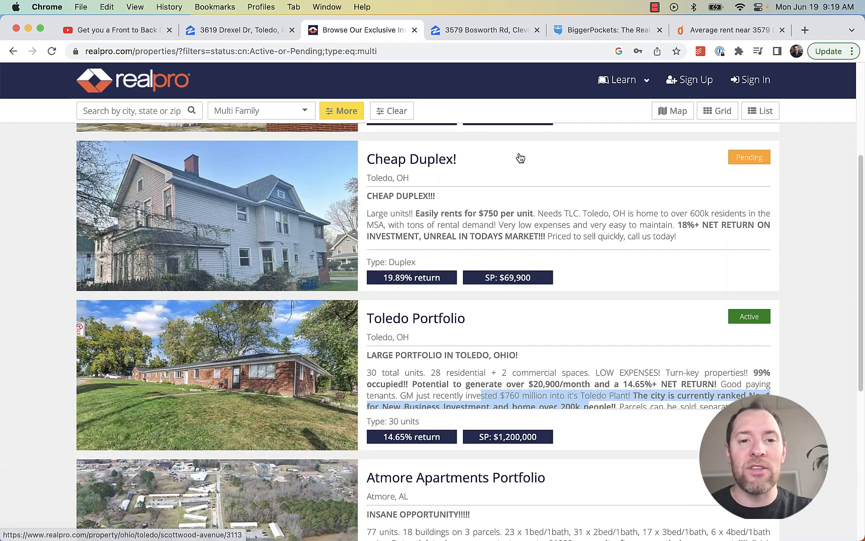